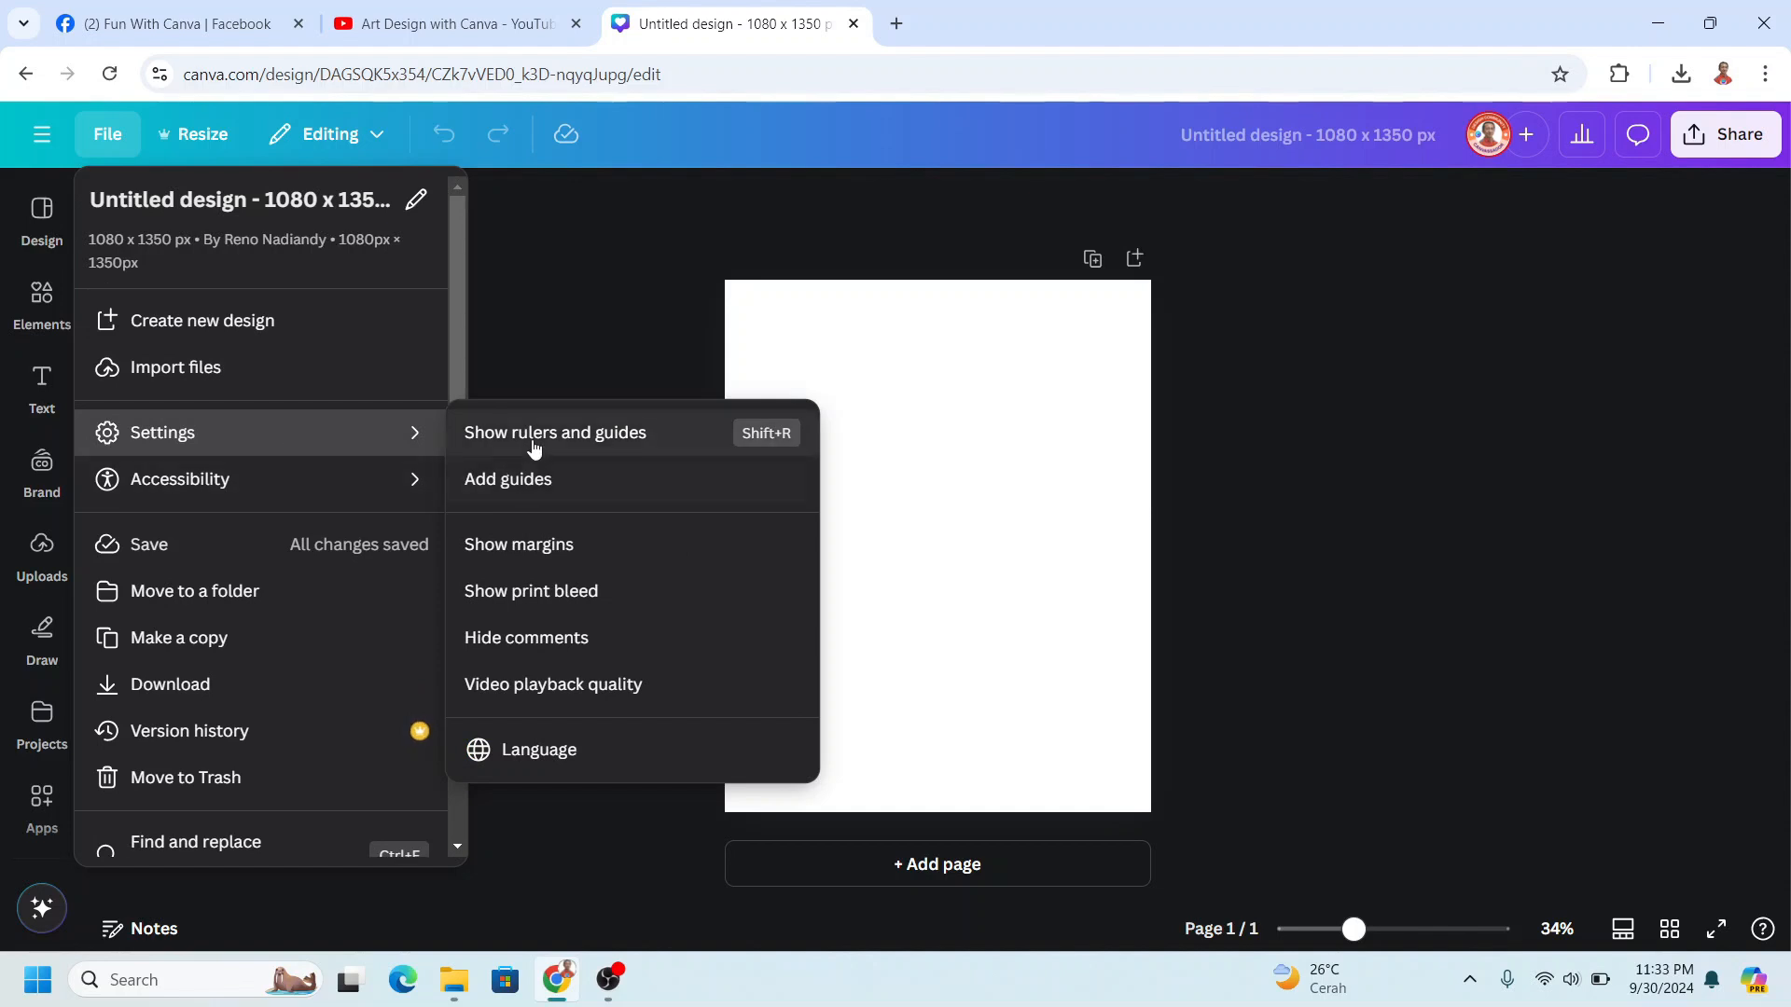
# Step: Show the rulers and place three horizontal guides, one across the page's middle and one on each side of it
pyautogui.click(538, 435)
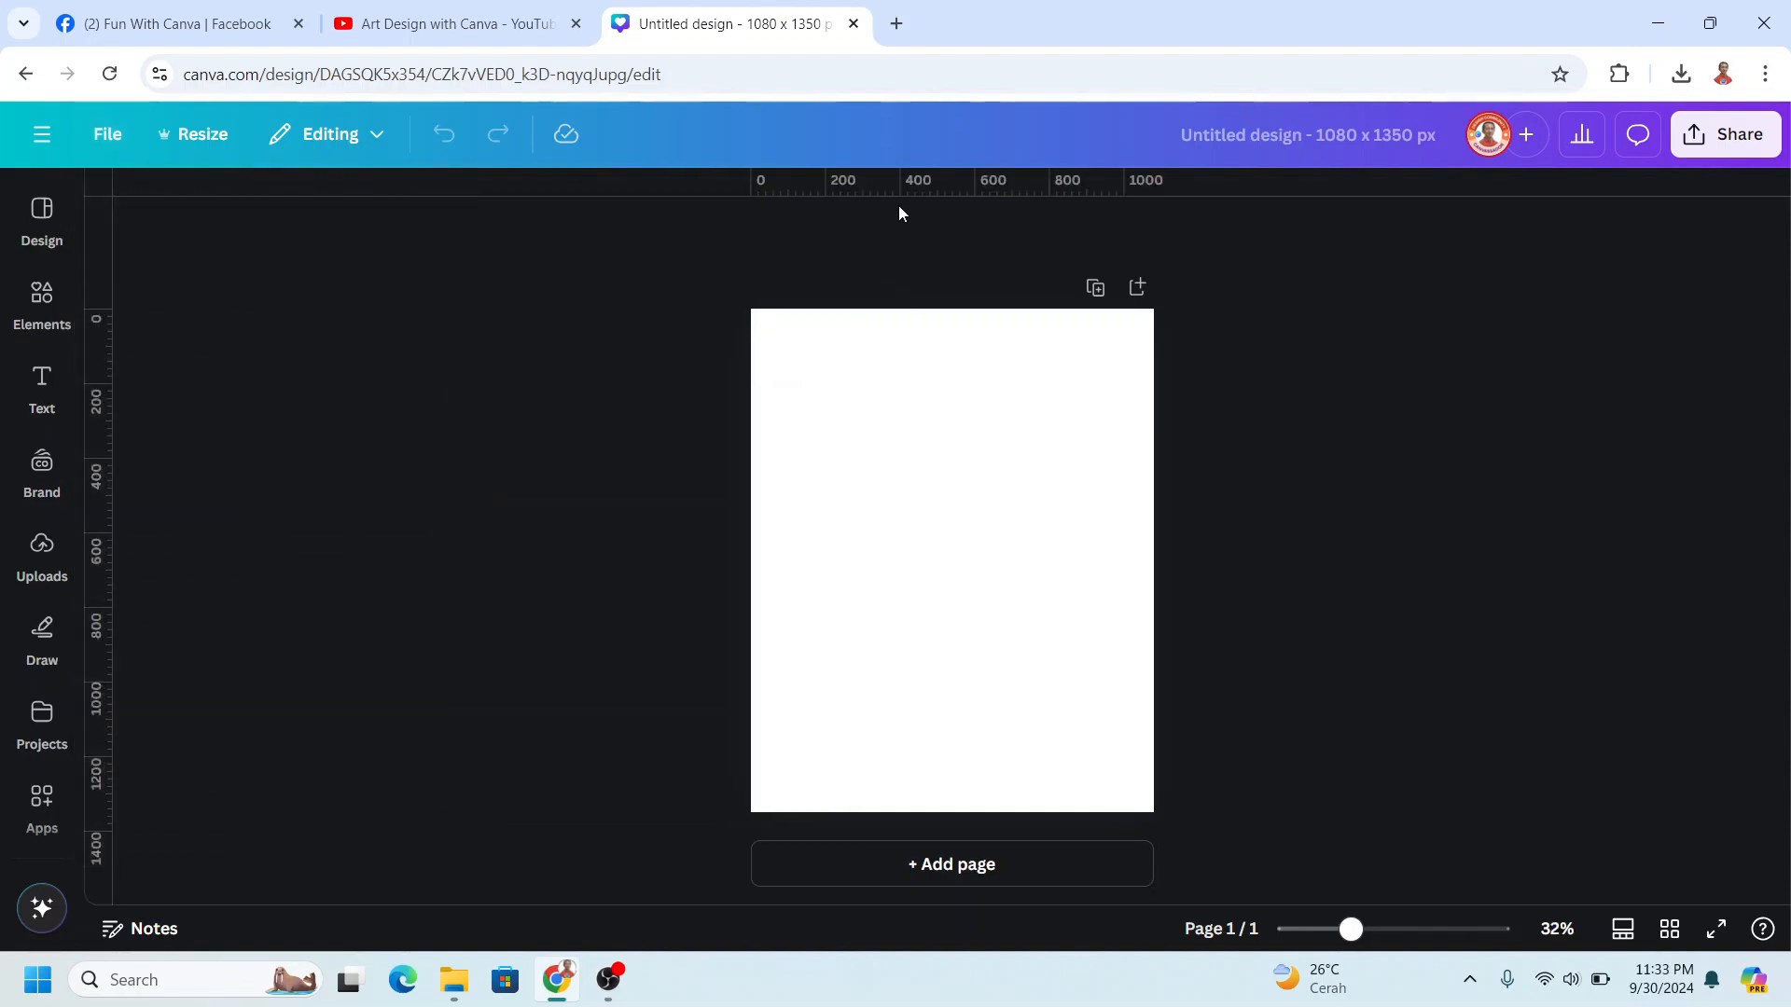
pyautogui.moveTo(881, 189); pyautogui.dragTo(883, 563)
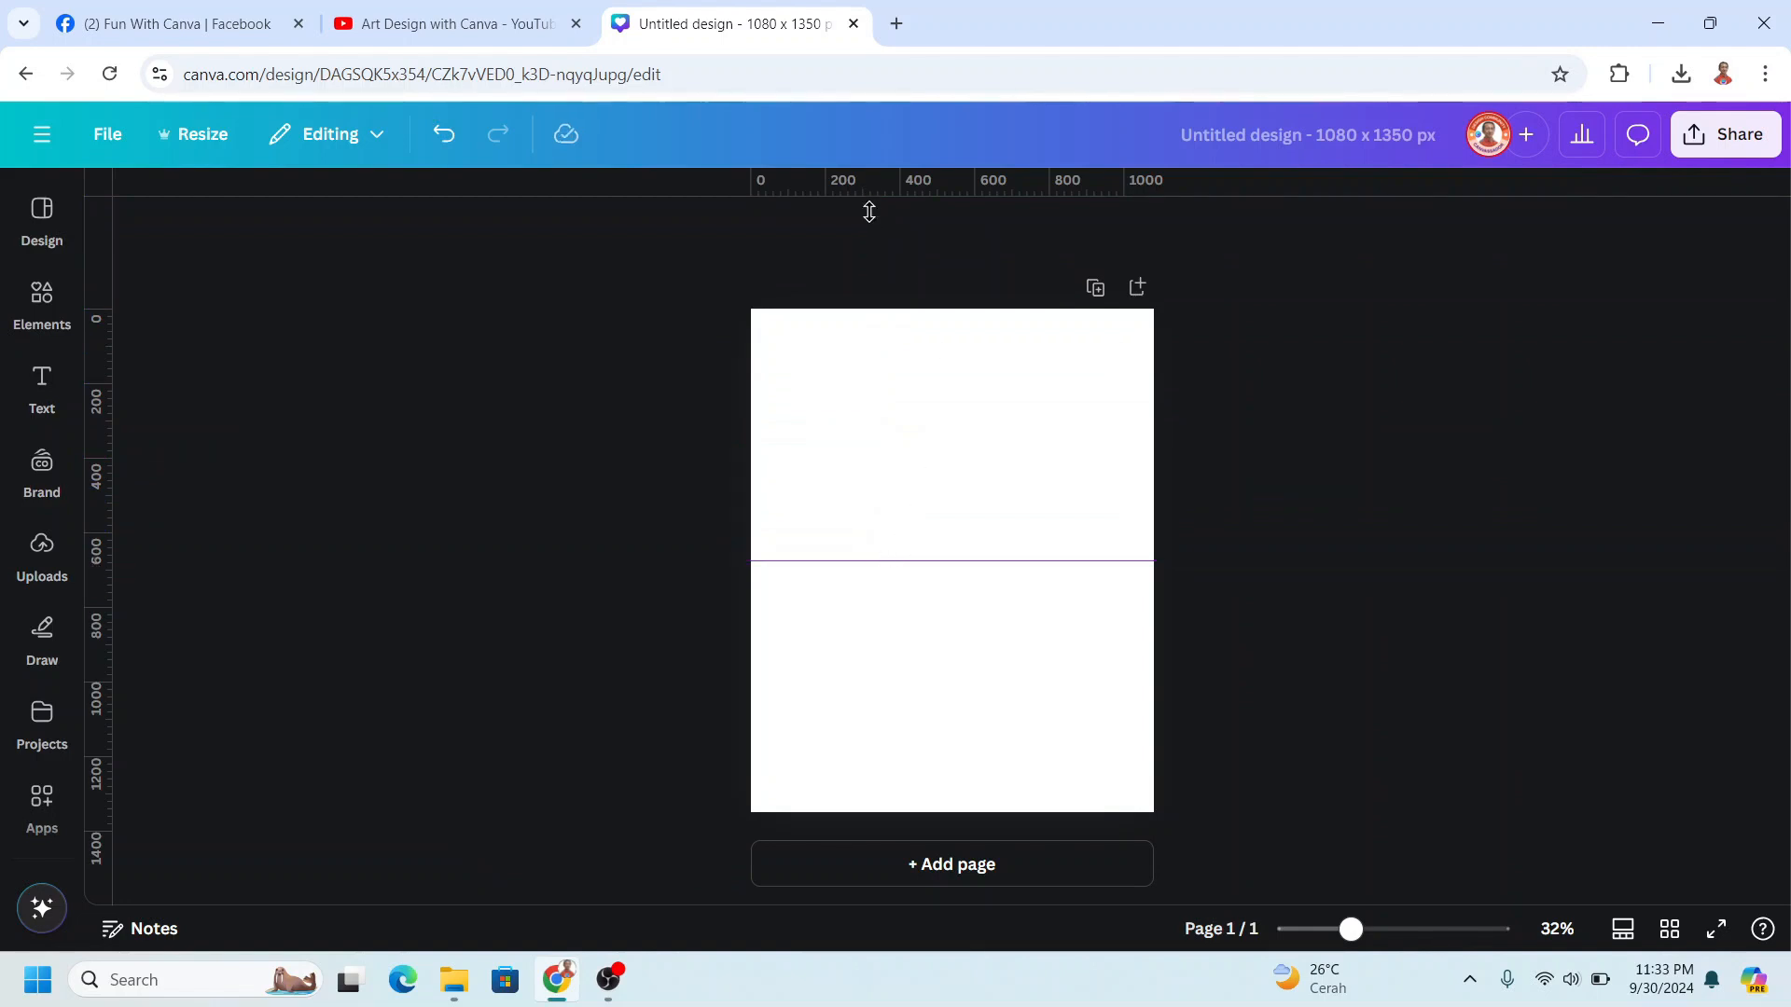
pyautogui.moveTo(869, 211); pyautogui.dragTo(874, 501)
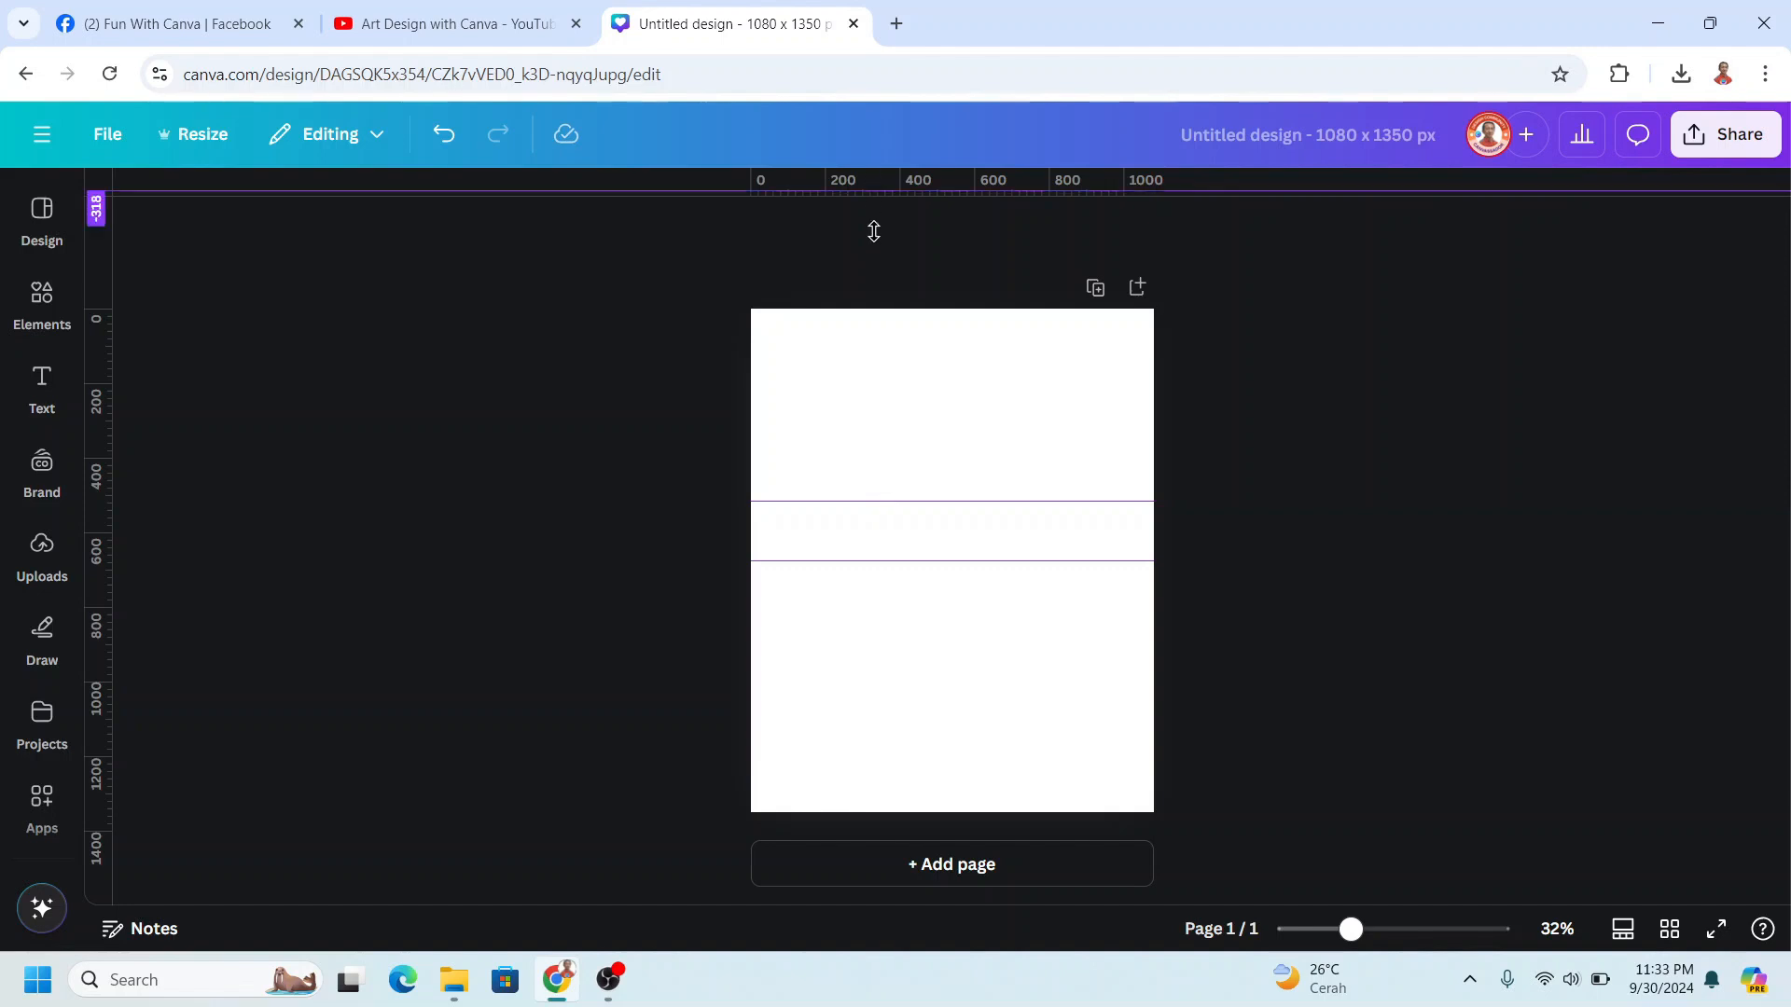
pyautogui.moveTo(871, 228); pyautogui.dragTo(888, 620)
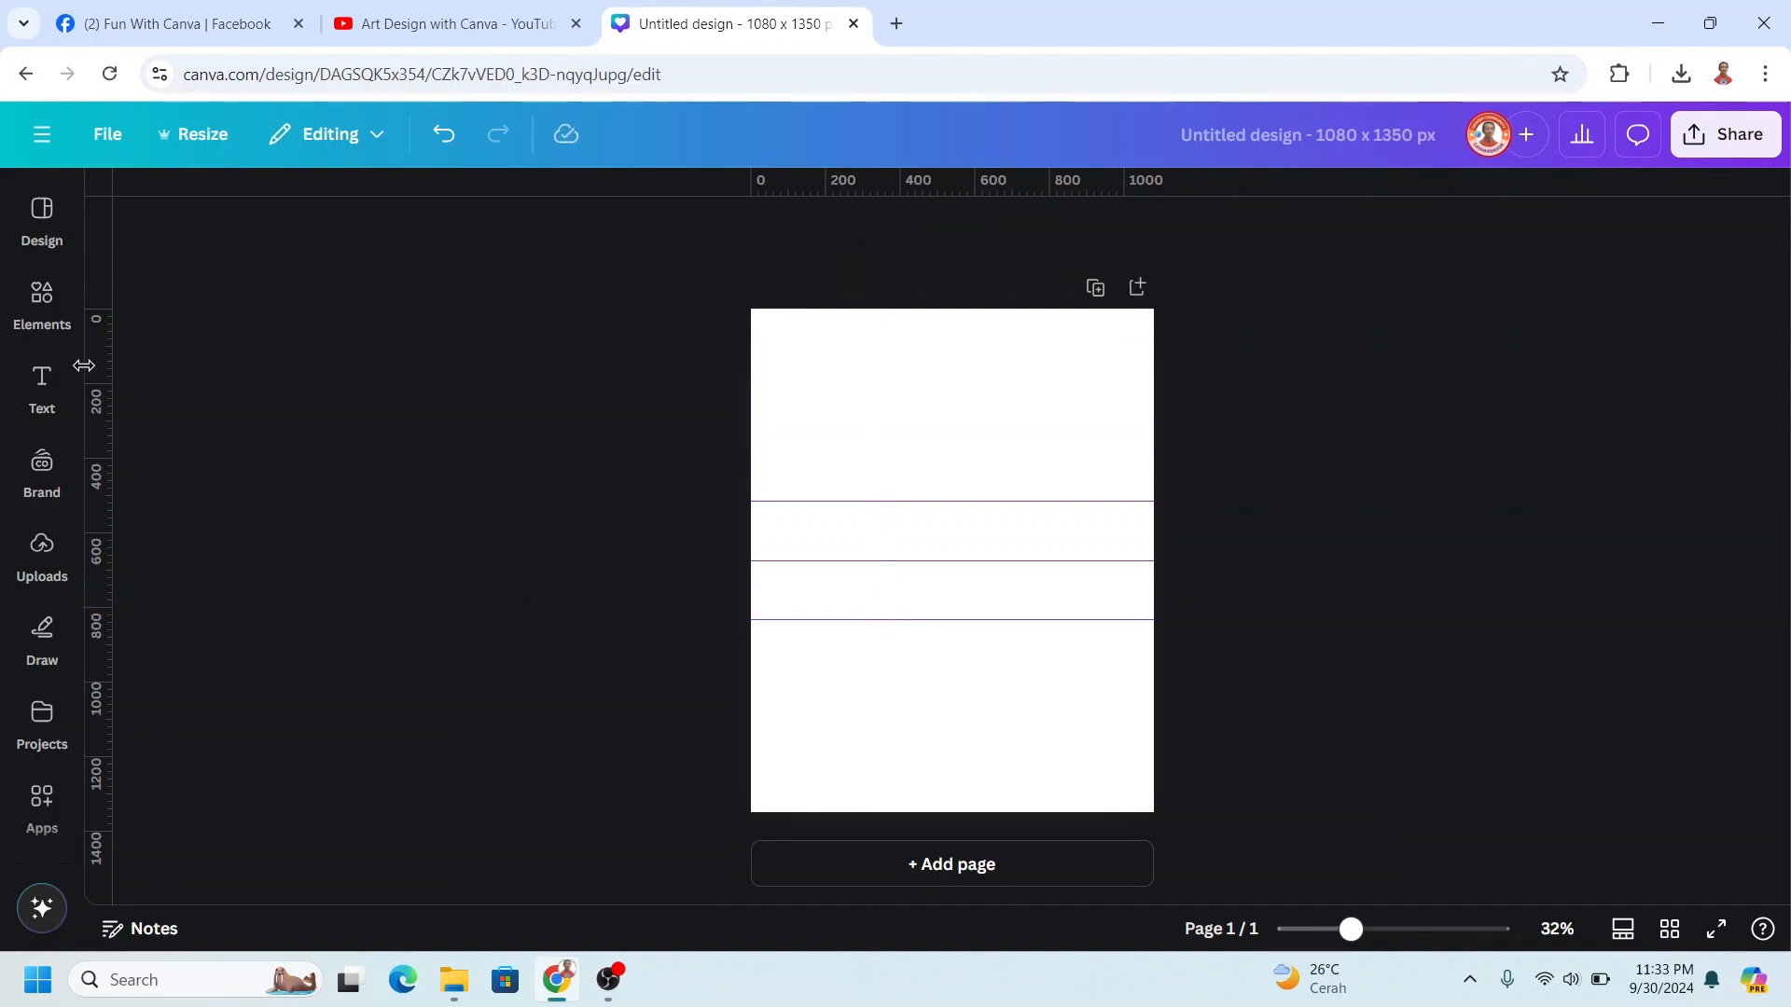
# Step: Insert a straight line near the page's centre and colour it medium grey
pyautogui.click(41, 298)
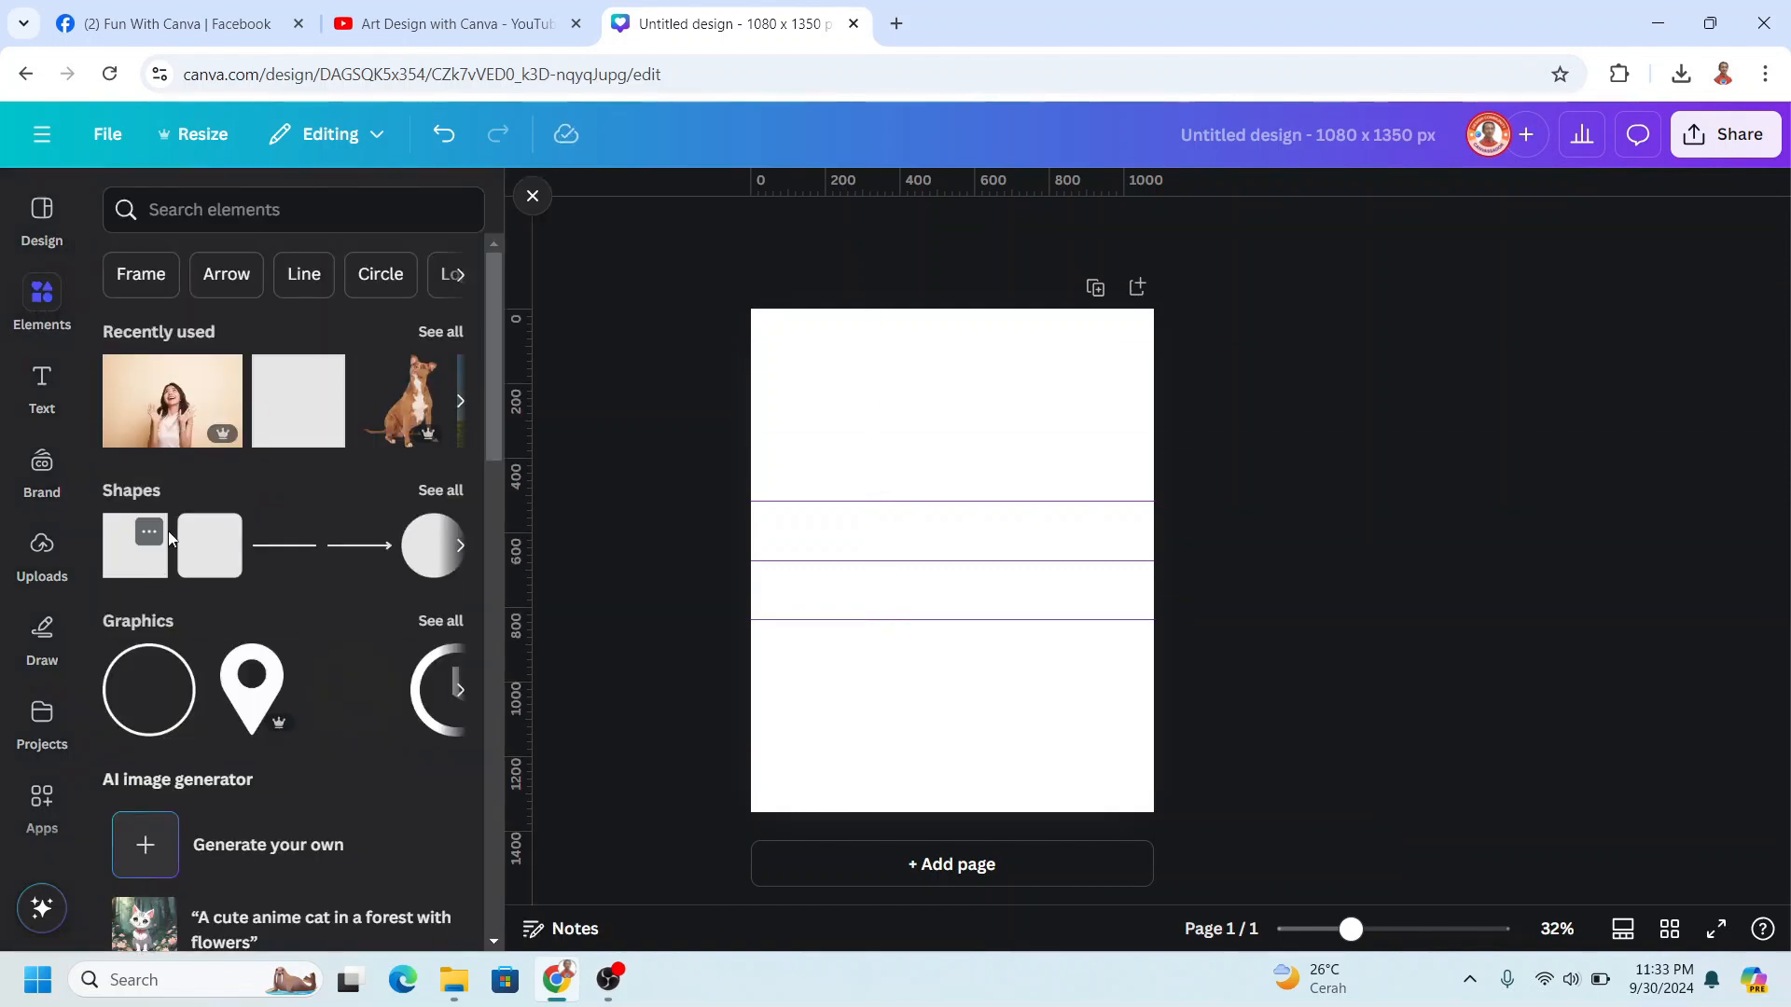
pyautogui.click(149, 534)
pyautogui.click(130, 559)
pyautogui.moveTo(968, 504); pyautogui.dragTo(963, 571)
pyautogui.click(990, 230)
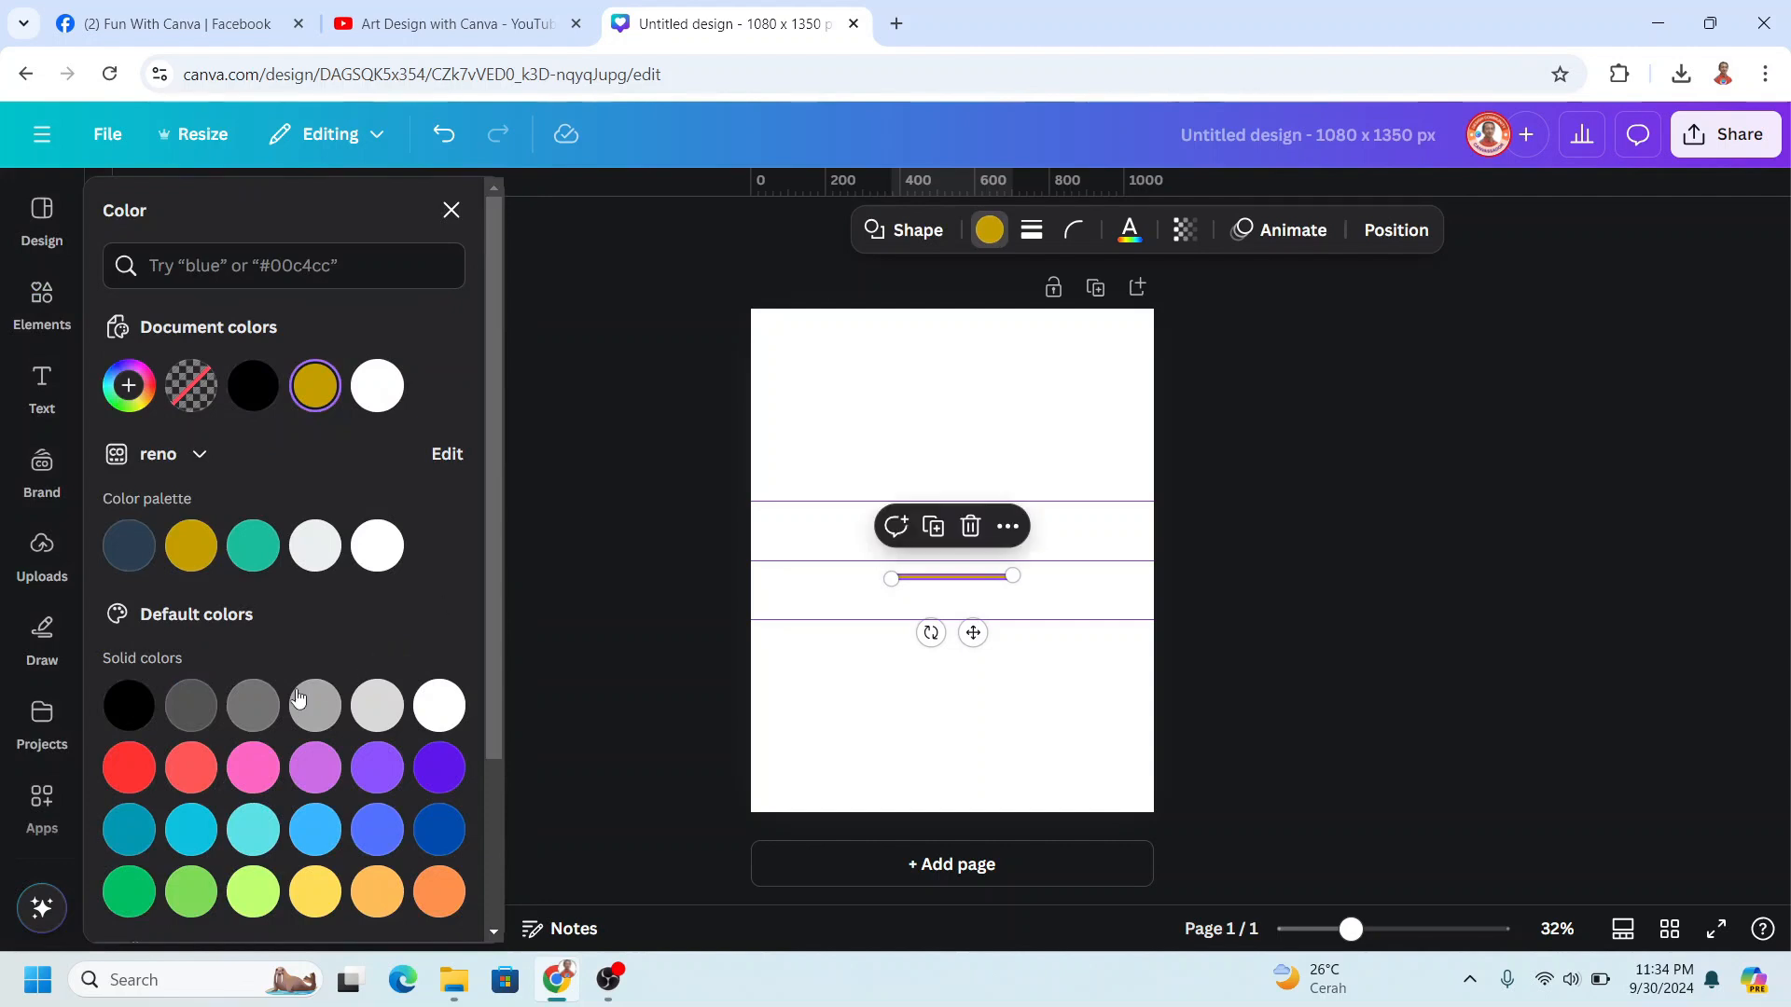
pyautogui.click(259, 714)
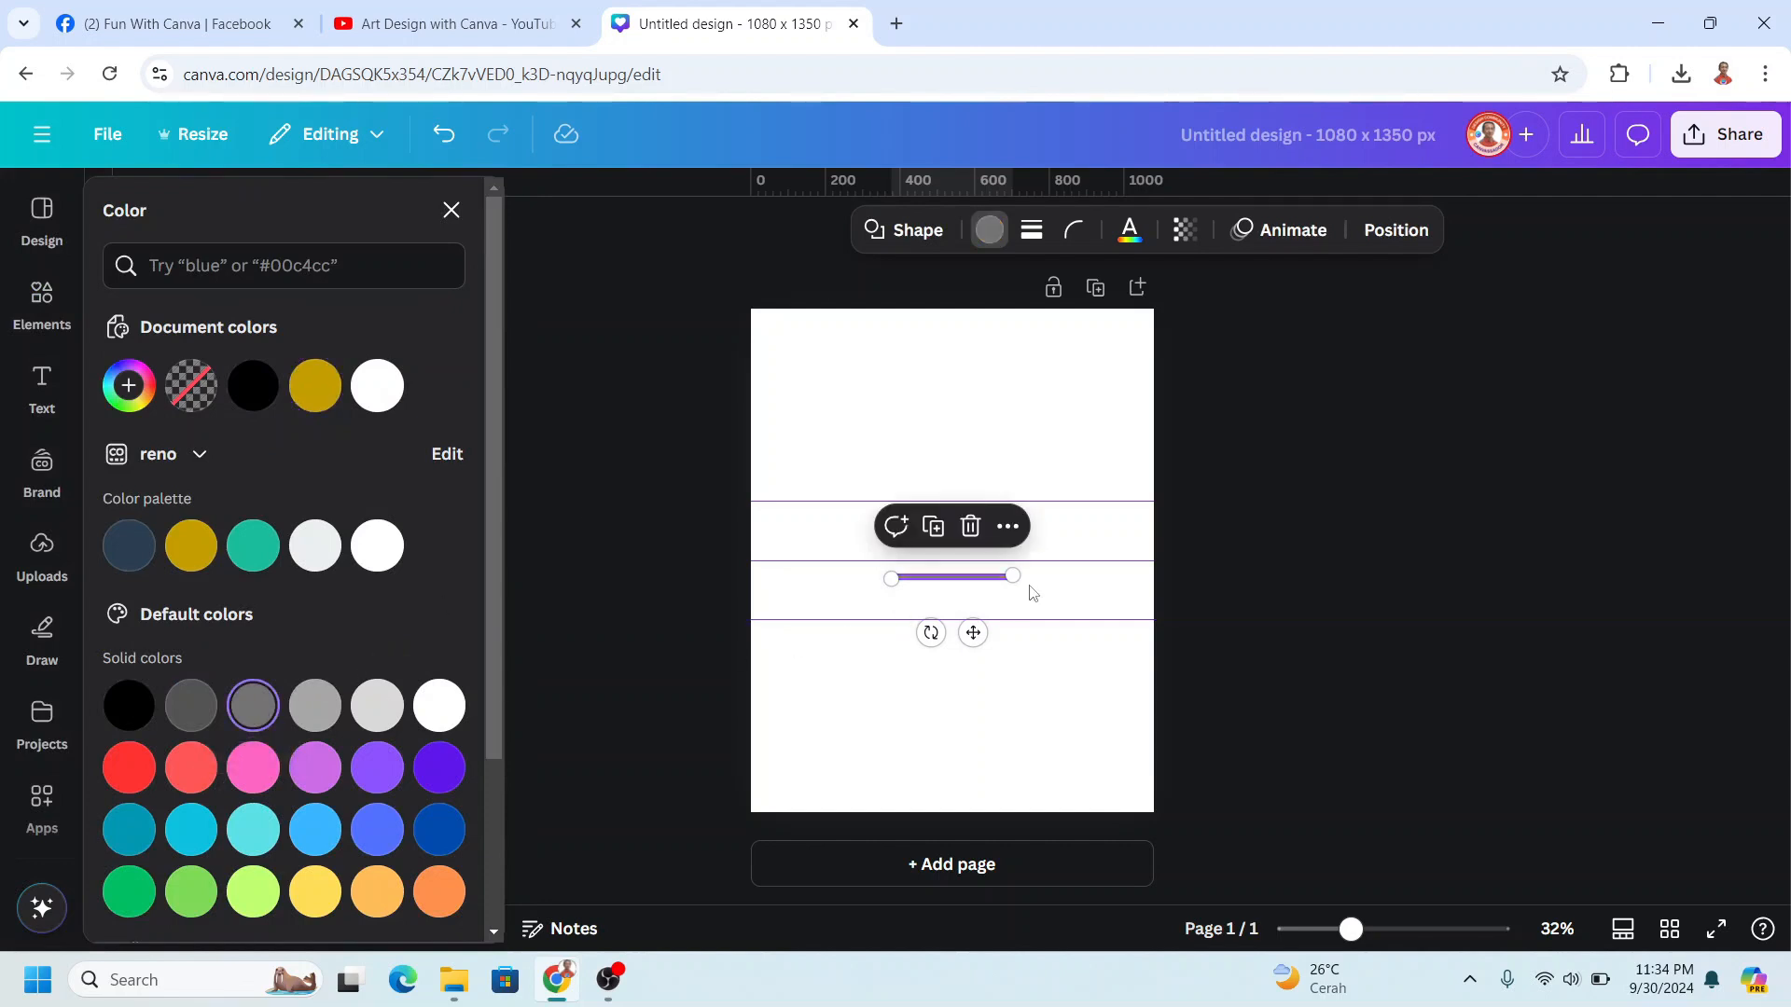
# Step: Stretch the grey line across the full page width and align it with the middle guide
pyautogui.moveTo(1014, 577); pyautogui.dragTo(1154, 575)
pyautogui.moveTo(893, 578); pyautogui.dragTo(743, 579)
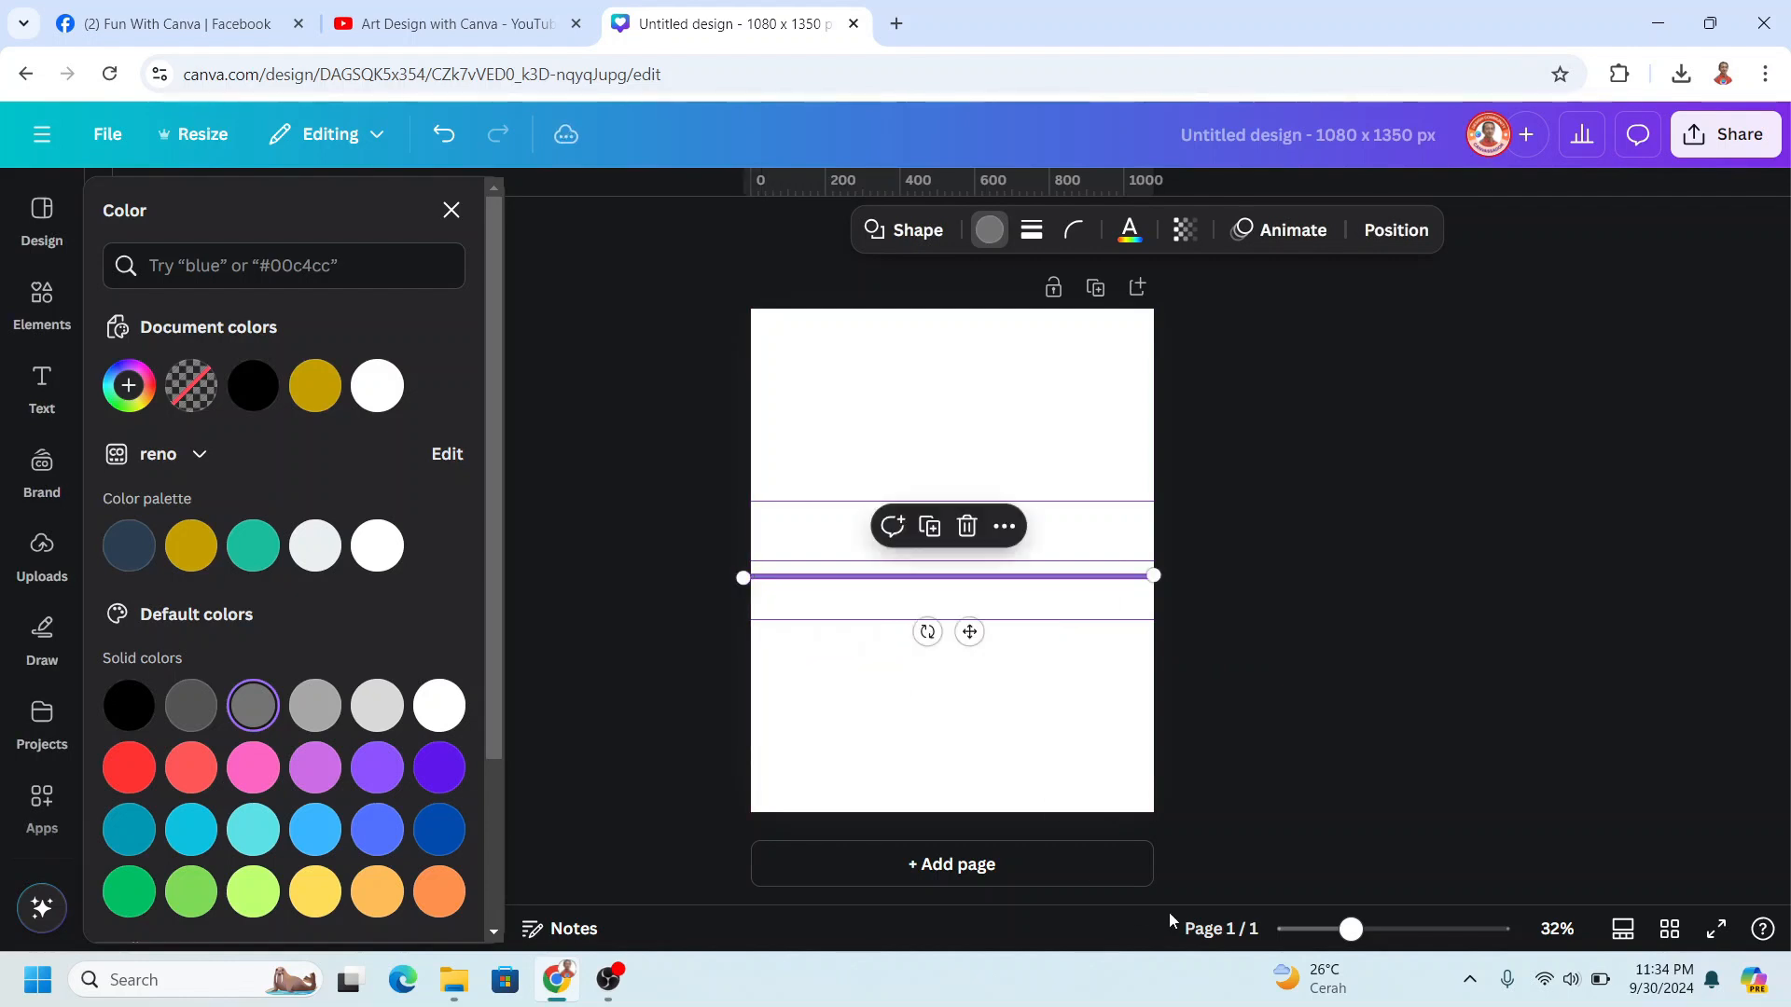
pyautogui.click(1399, 932)
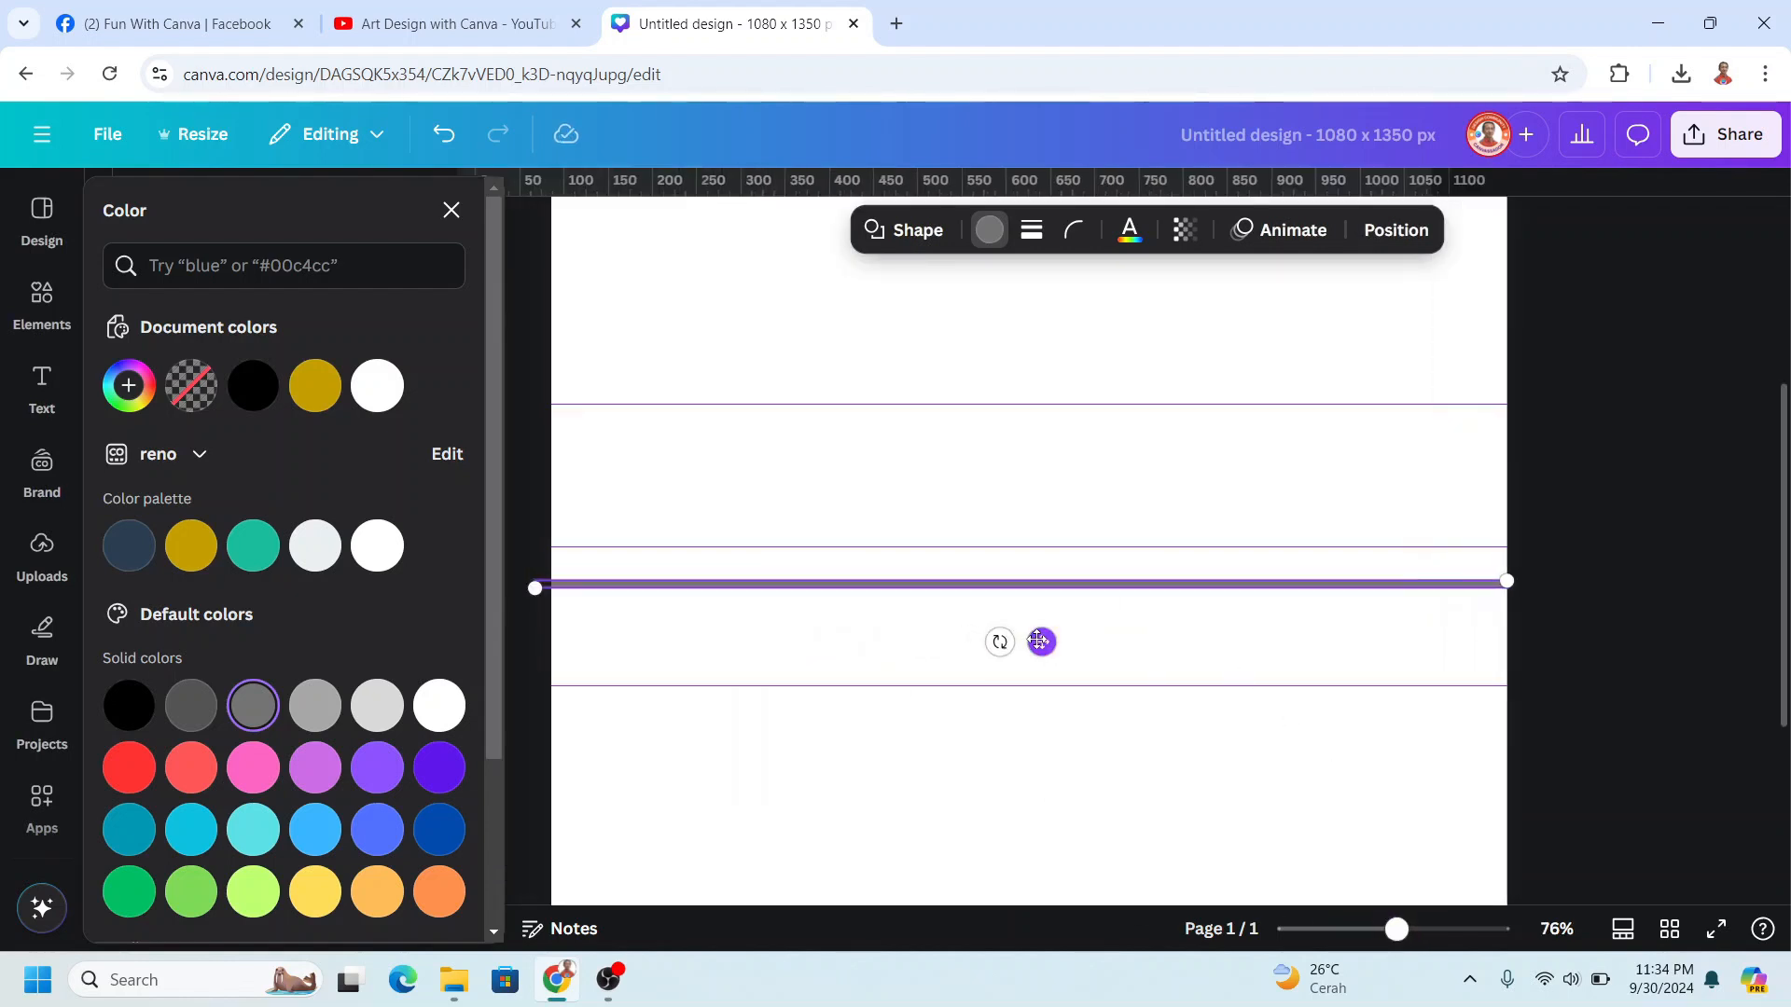
pyautogui.moveTo(1038, 641); pyautogui.dragTo(1032, 602)
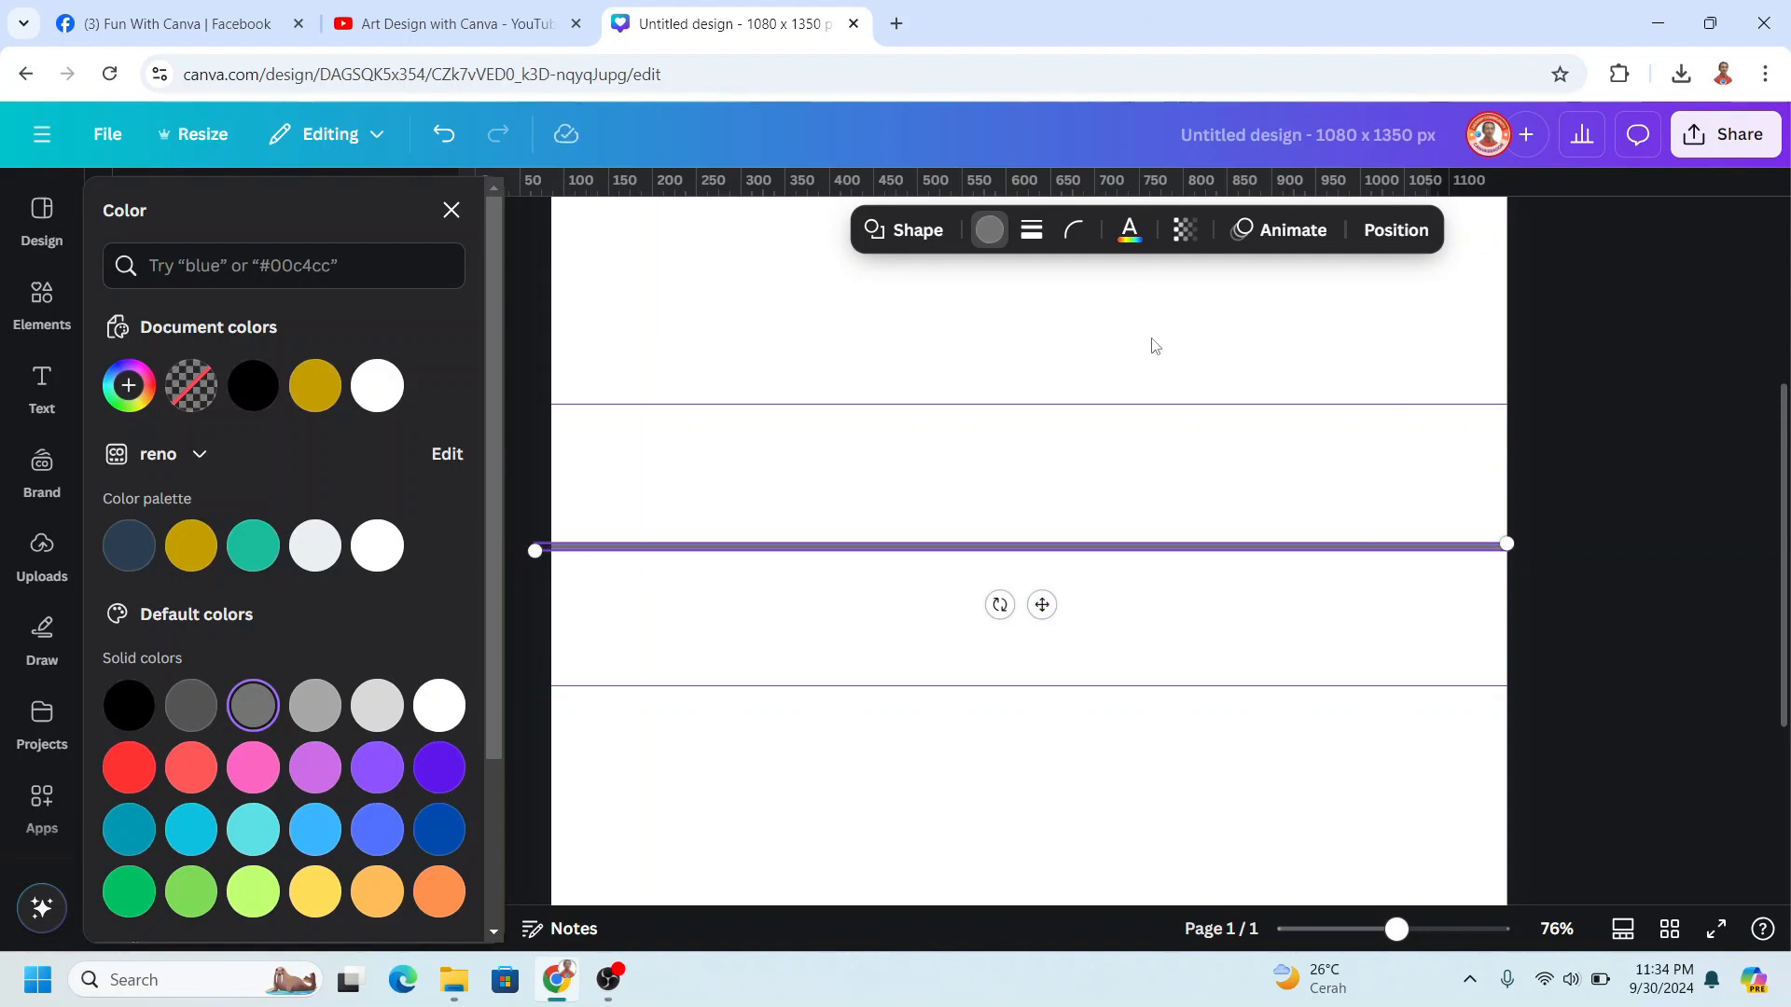
pyautogui.click(859, 575)
# Step: Insert the outlined thumbs-up graphic from the recently used elements
pyautogui.click(42, 294)
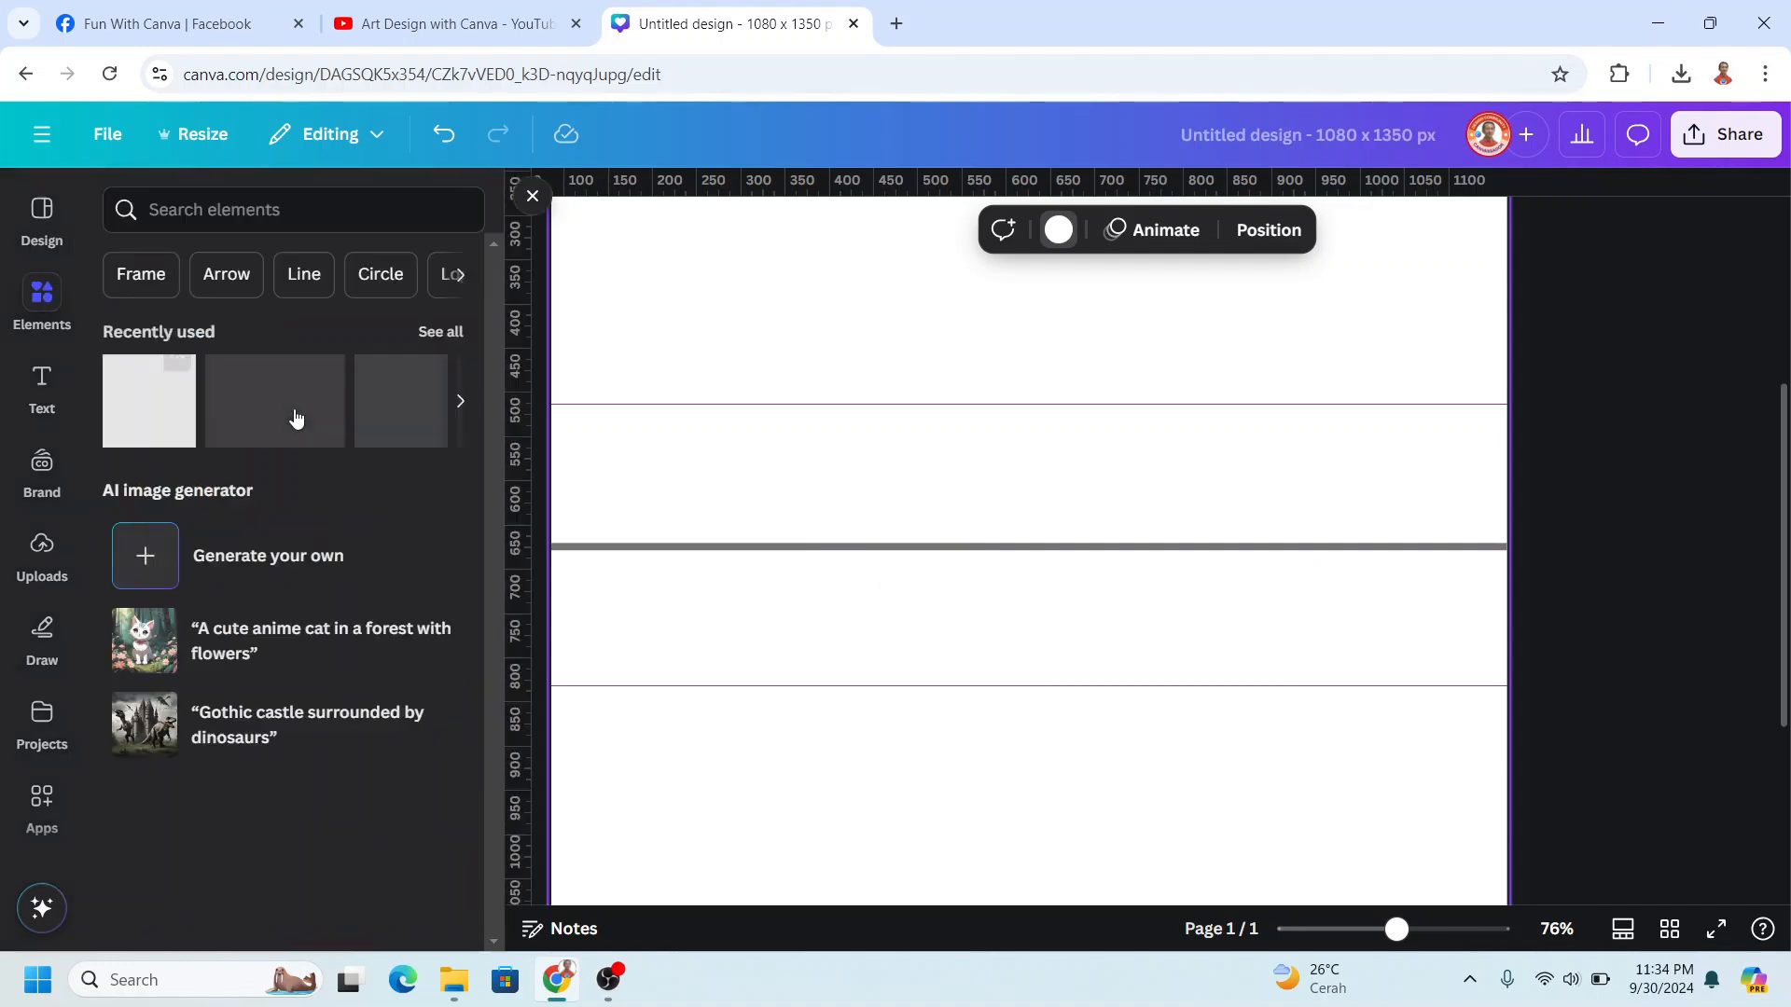
pyautogui.click(442, 331)
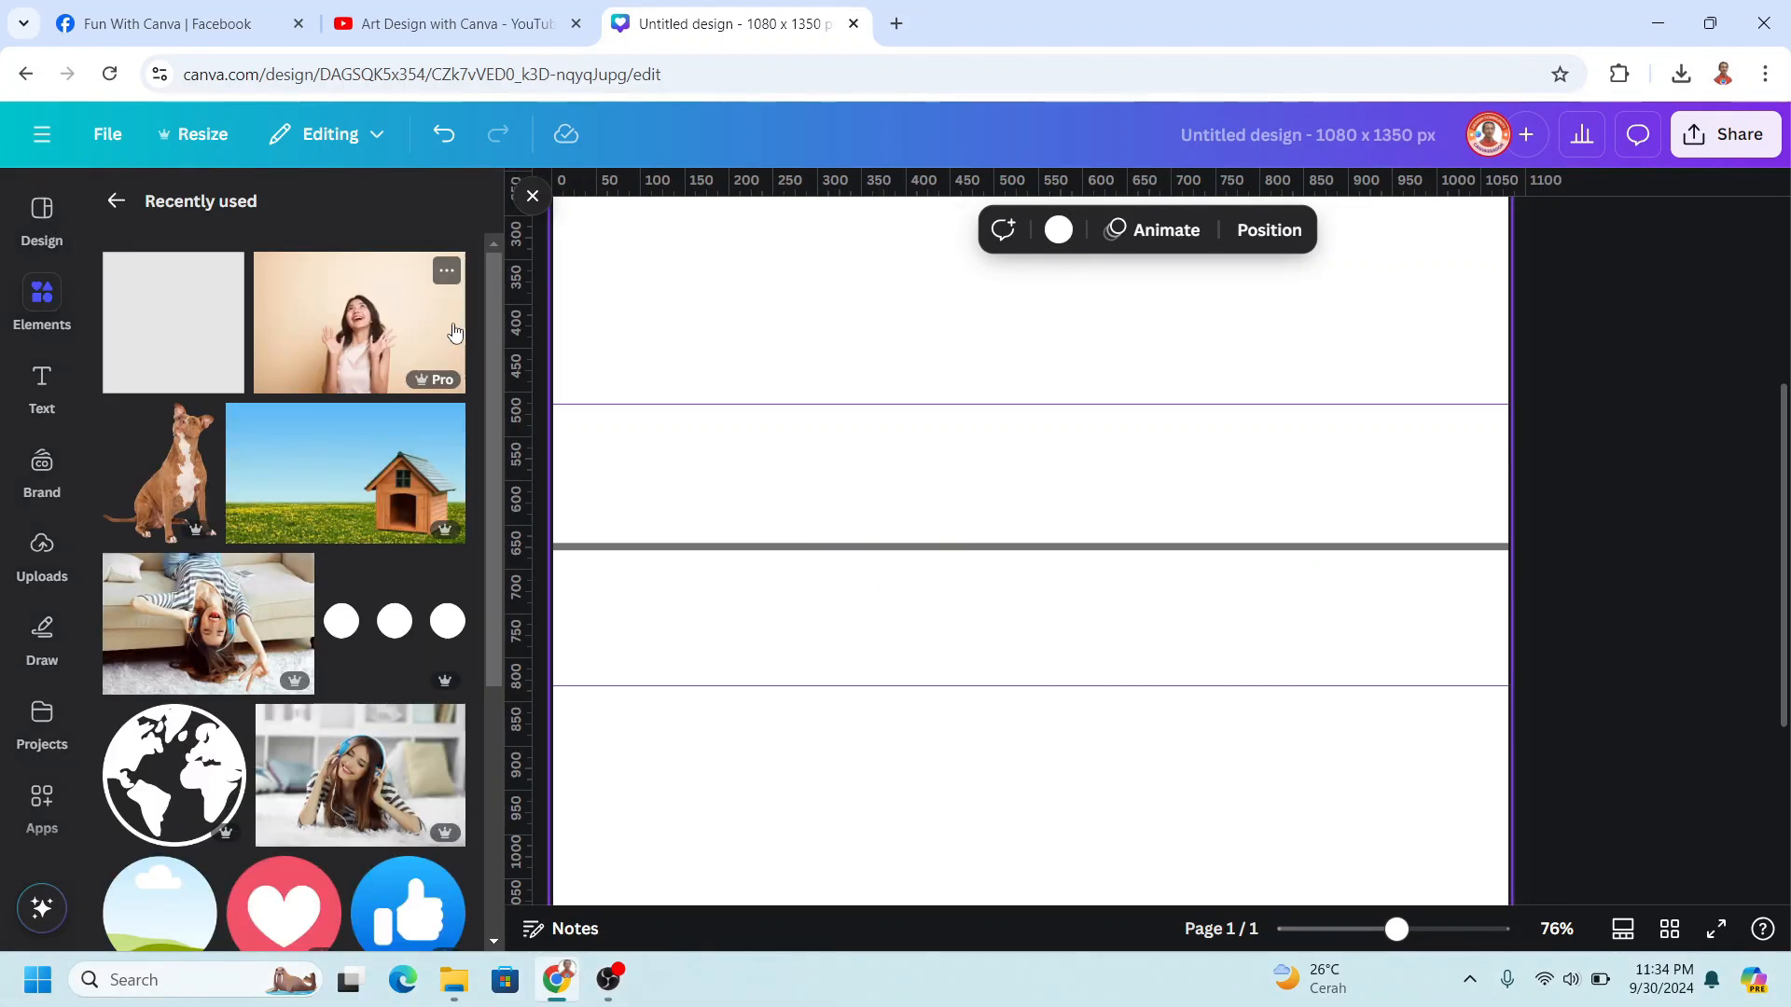
pyautogui.scroll(-5, 409, 463)
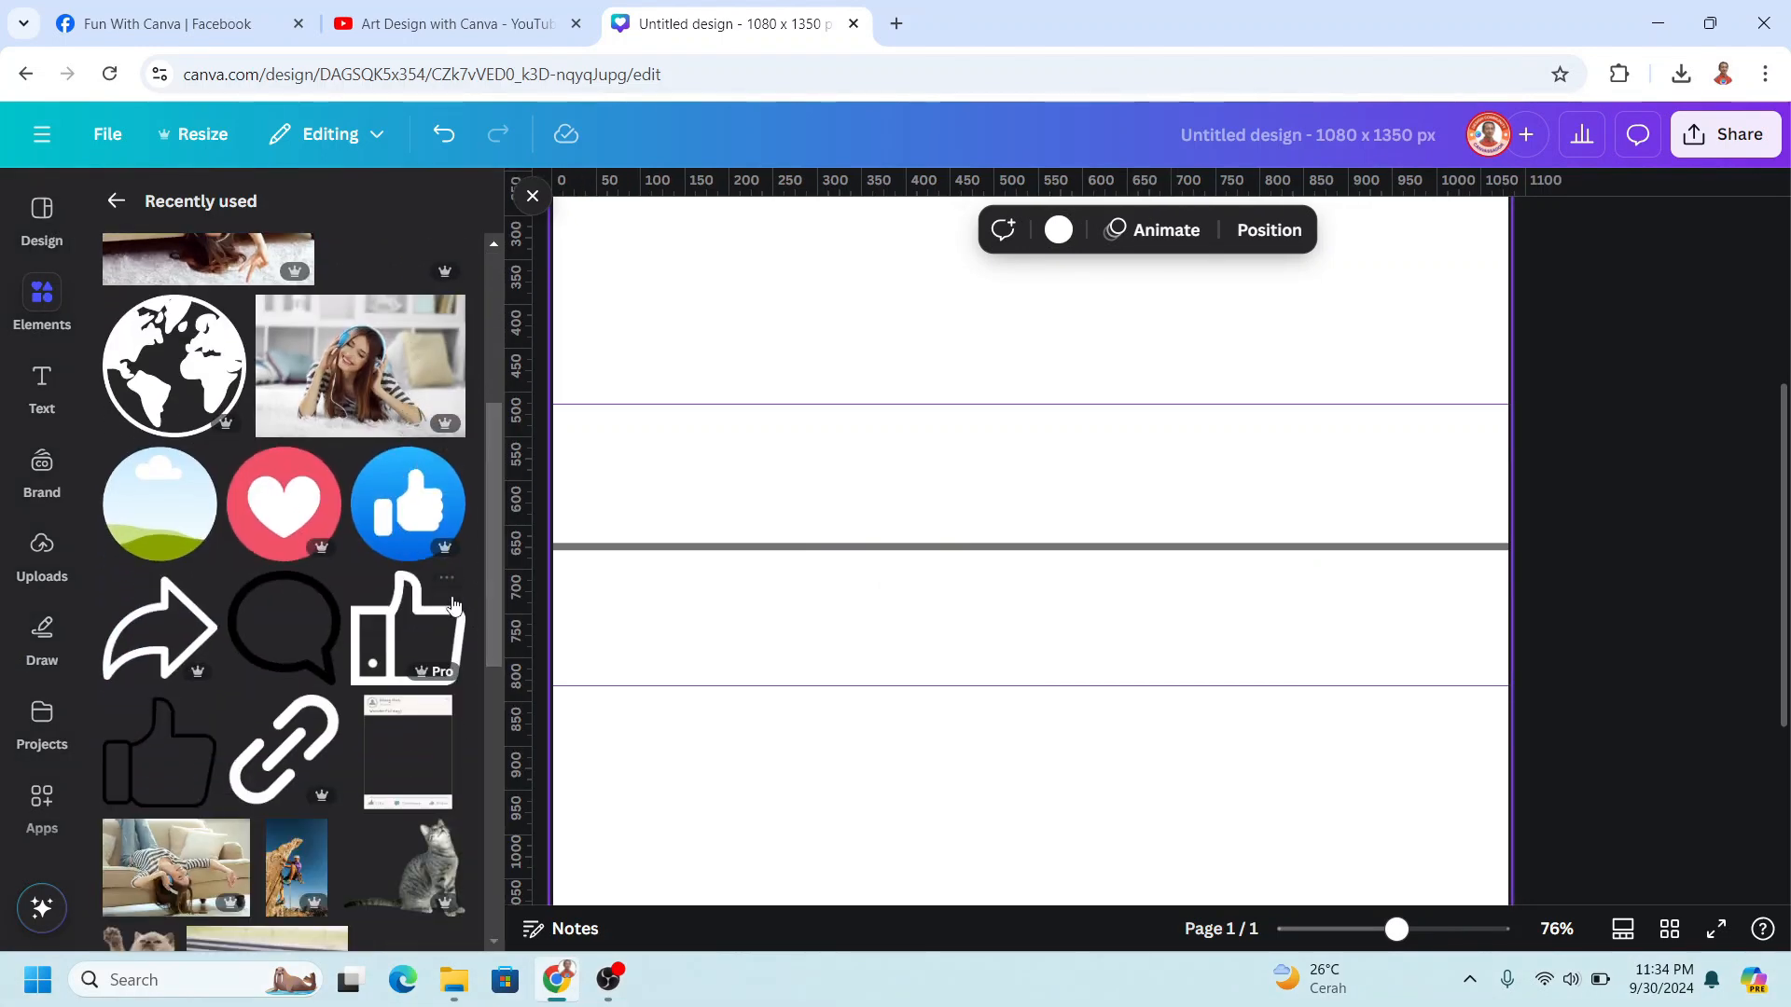
pyautogui.click(447, 593)
pyautogui.click(402, 647)
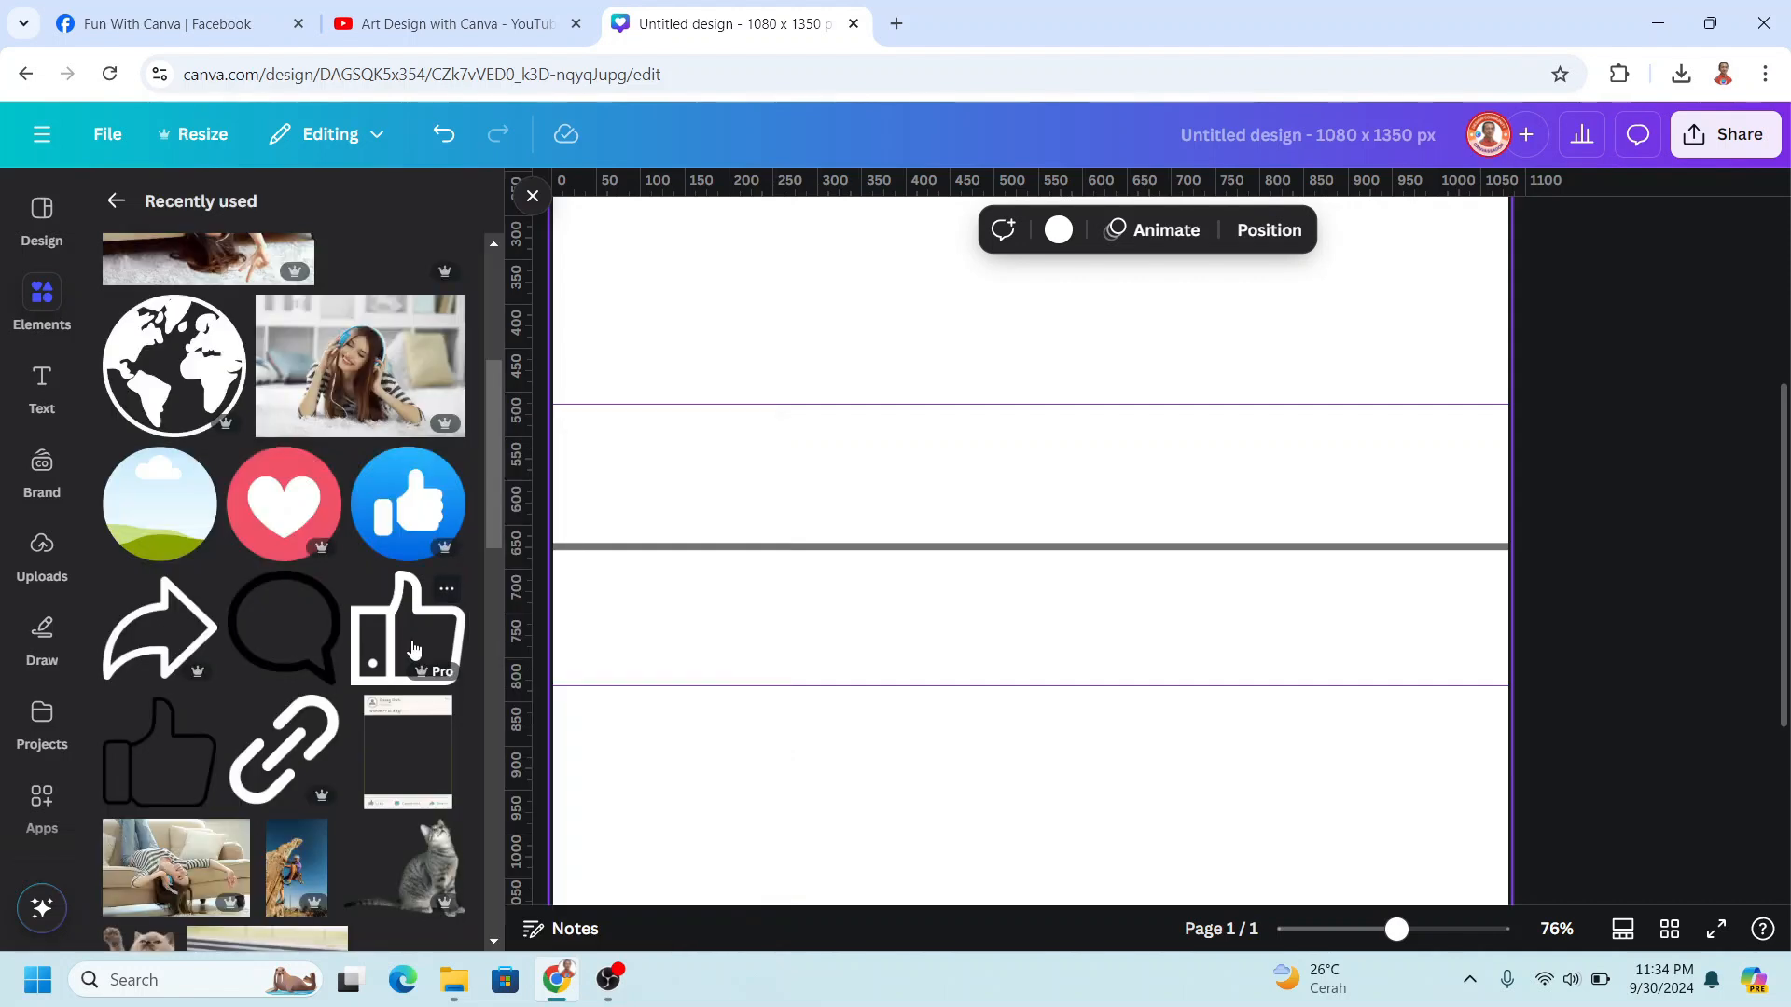
# Step: Shrink the thumbs-up to a small icon just above the grey line's left end and colour it medium grey
pyautogui.moveTo(1222, 356); pyautogui.dragTo(848, 695)
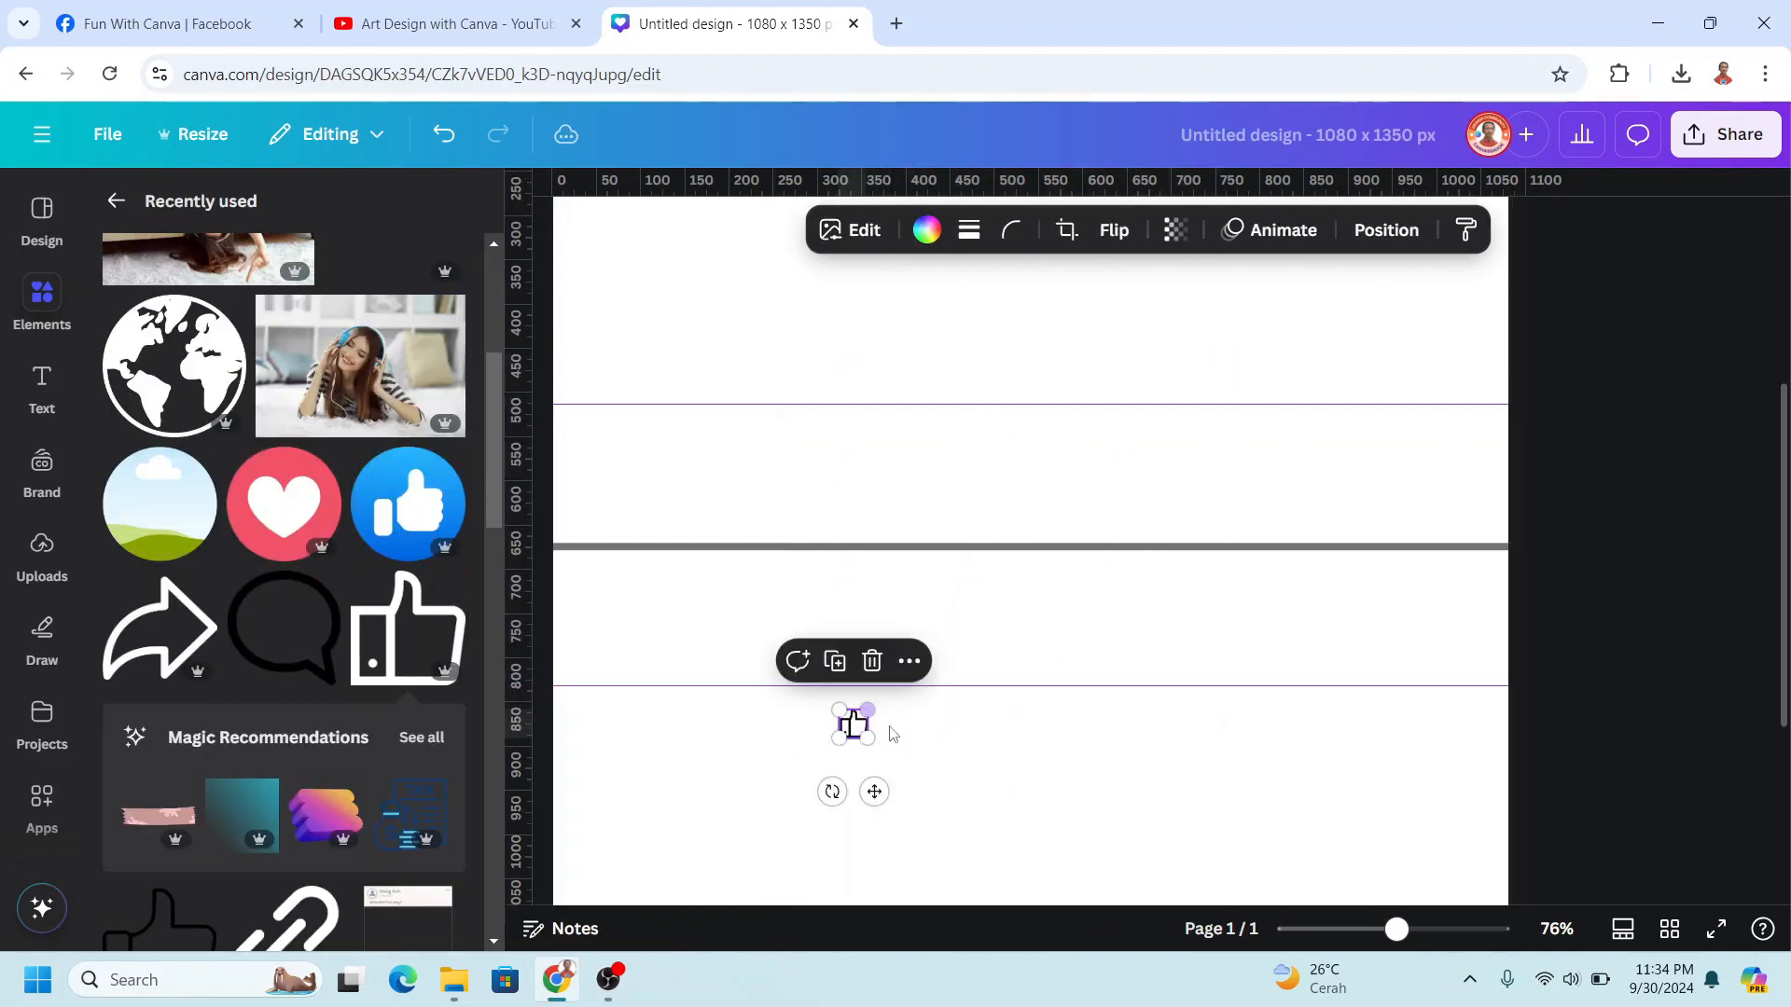
pyautogui.moveTo(878, 791); pyautogui.dragTo(620, 576)
pyautogui.click(926, 229)
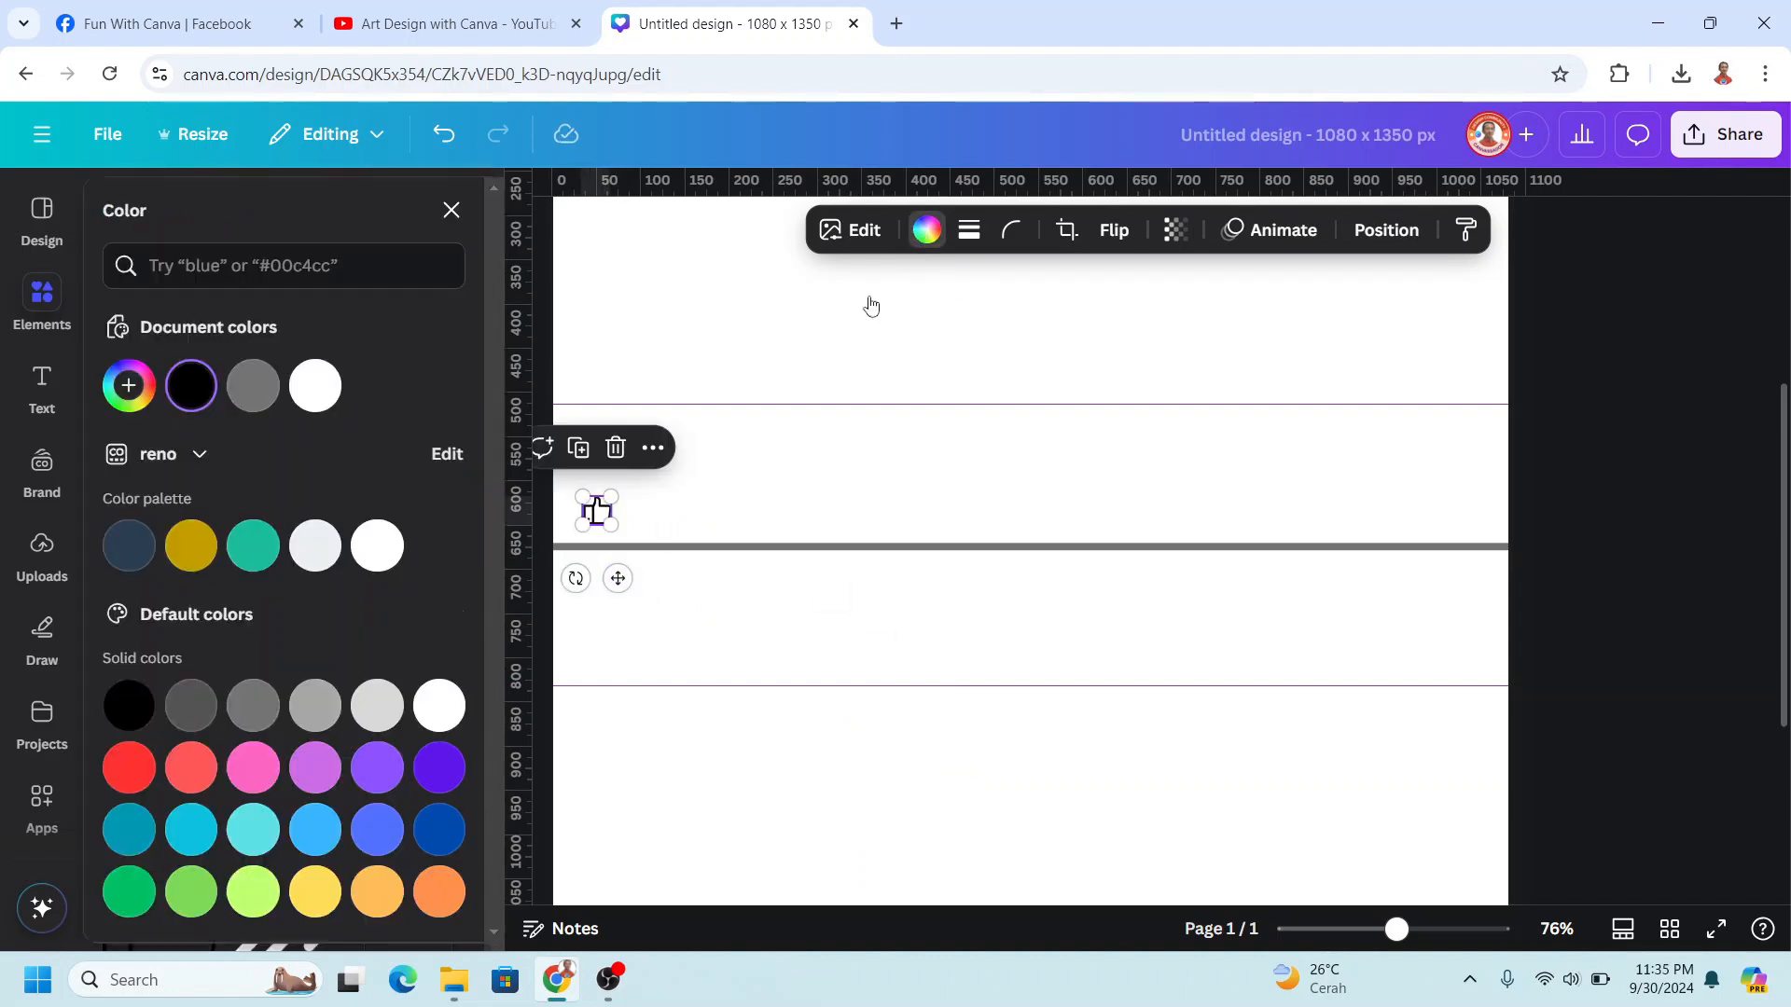
pyautogui.click(255, 709)
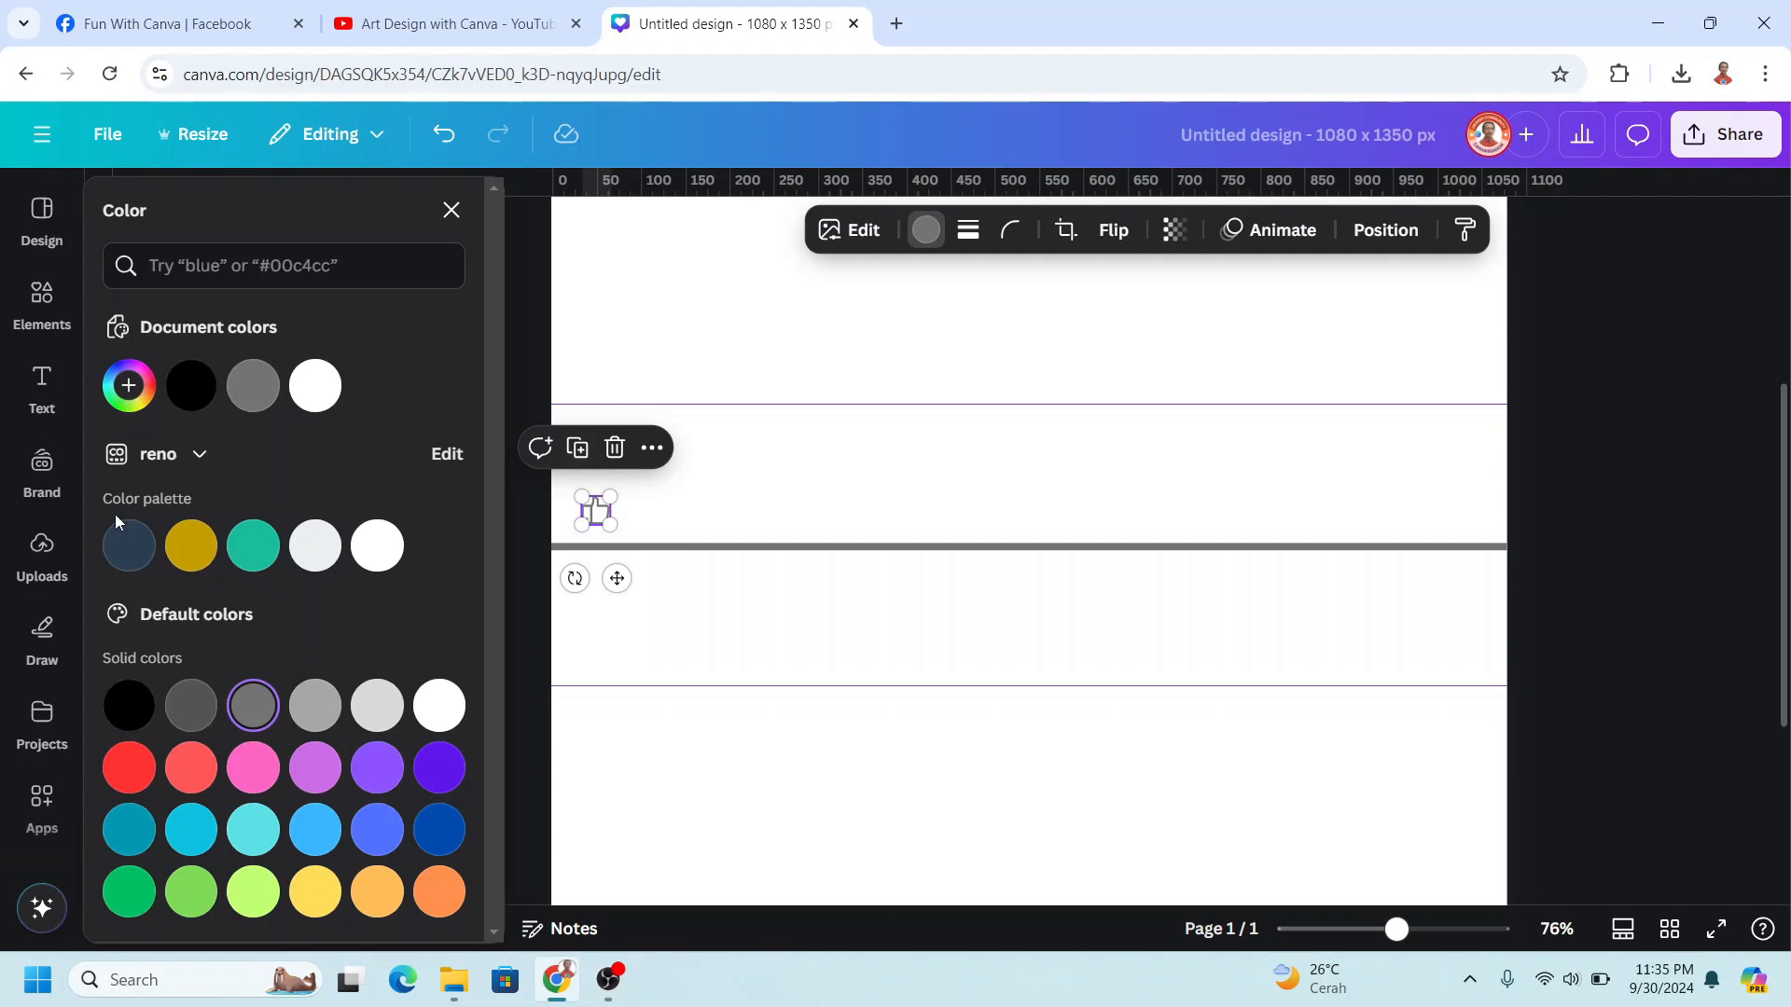
# Step: Add a text box reading "Like" and colour its text medium grey
pyautogui.click(41, 385)
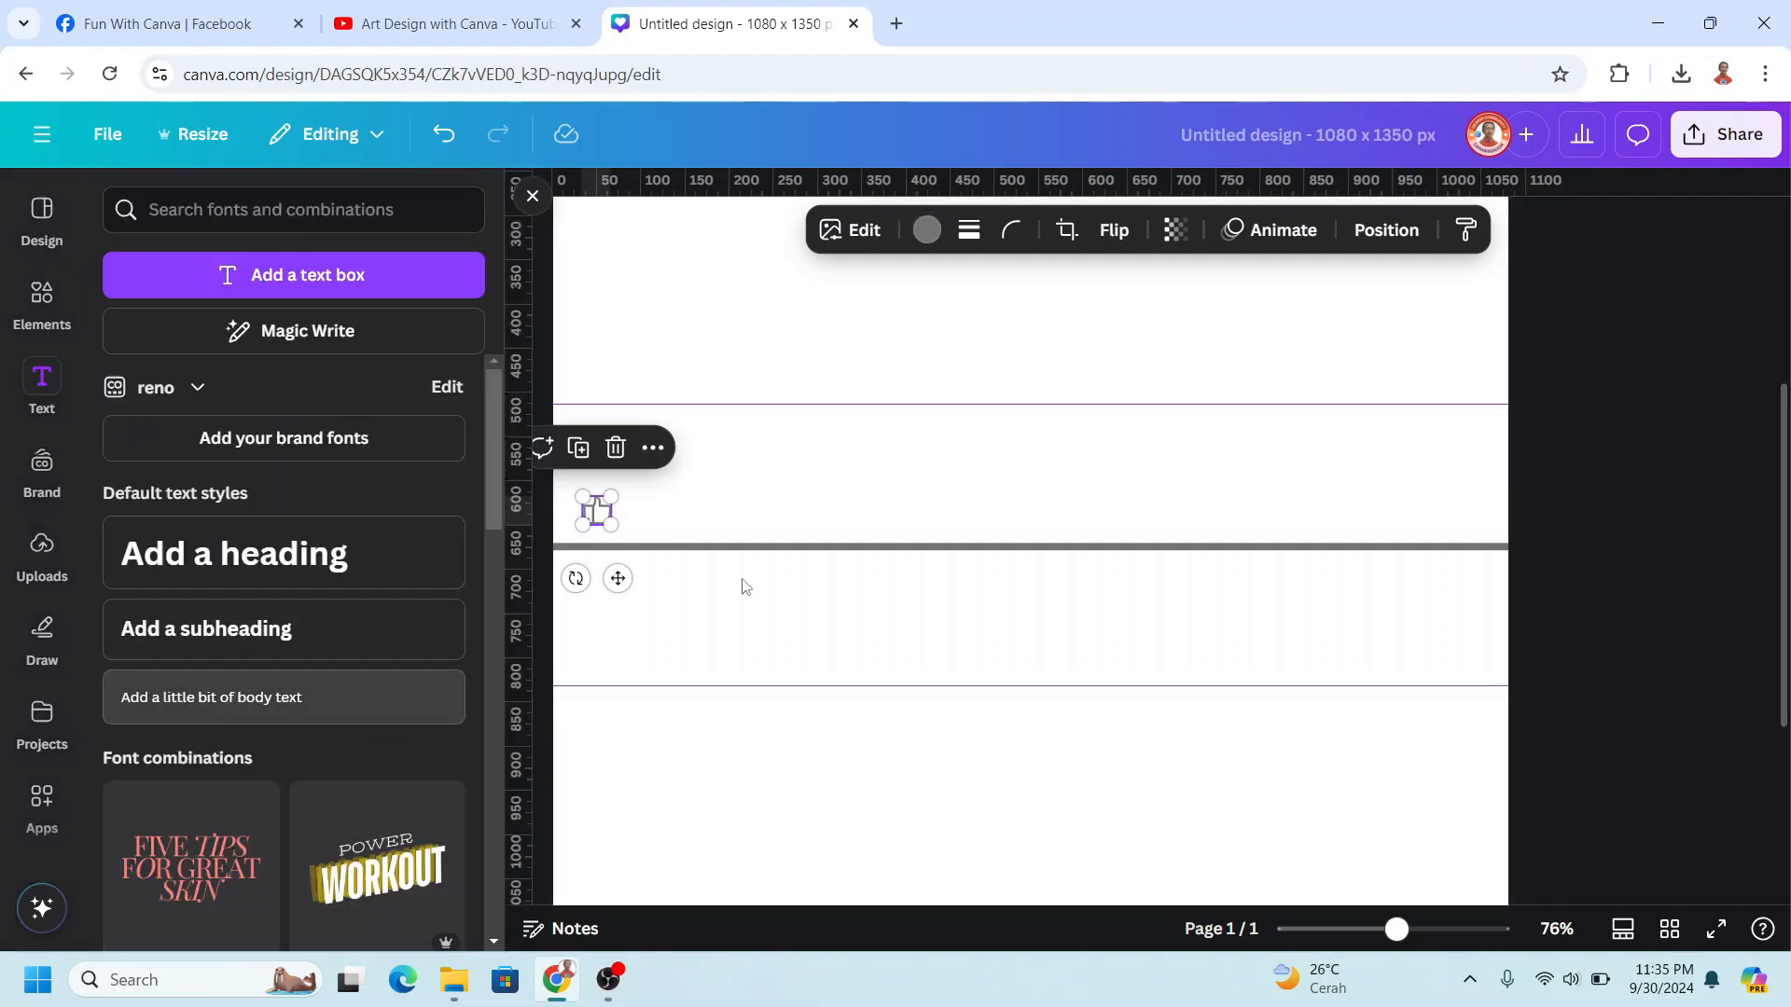
pyautogui.write('t')
pyautogui.write('Lik')
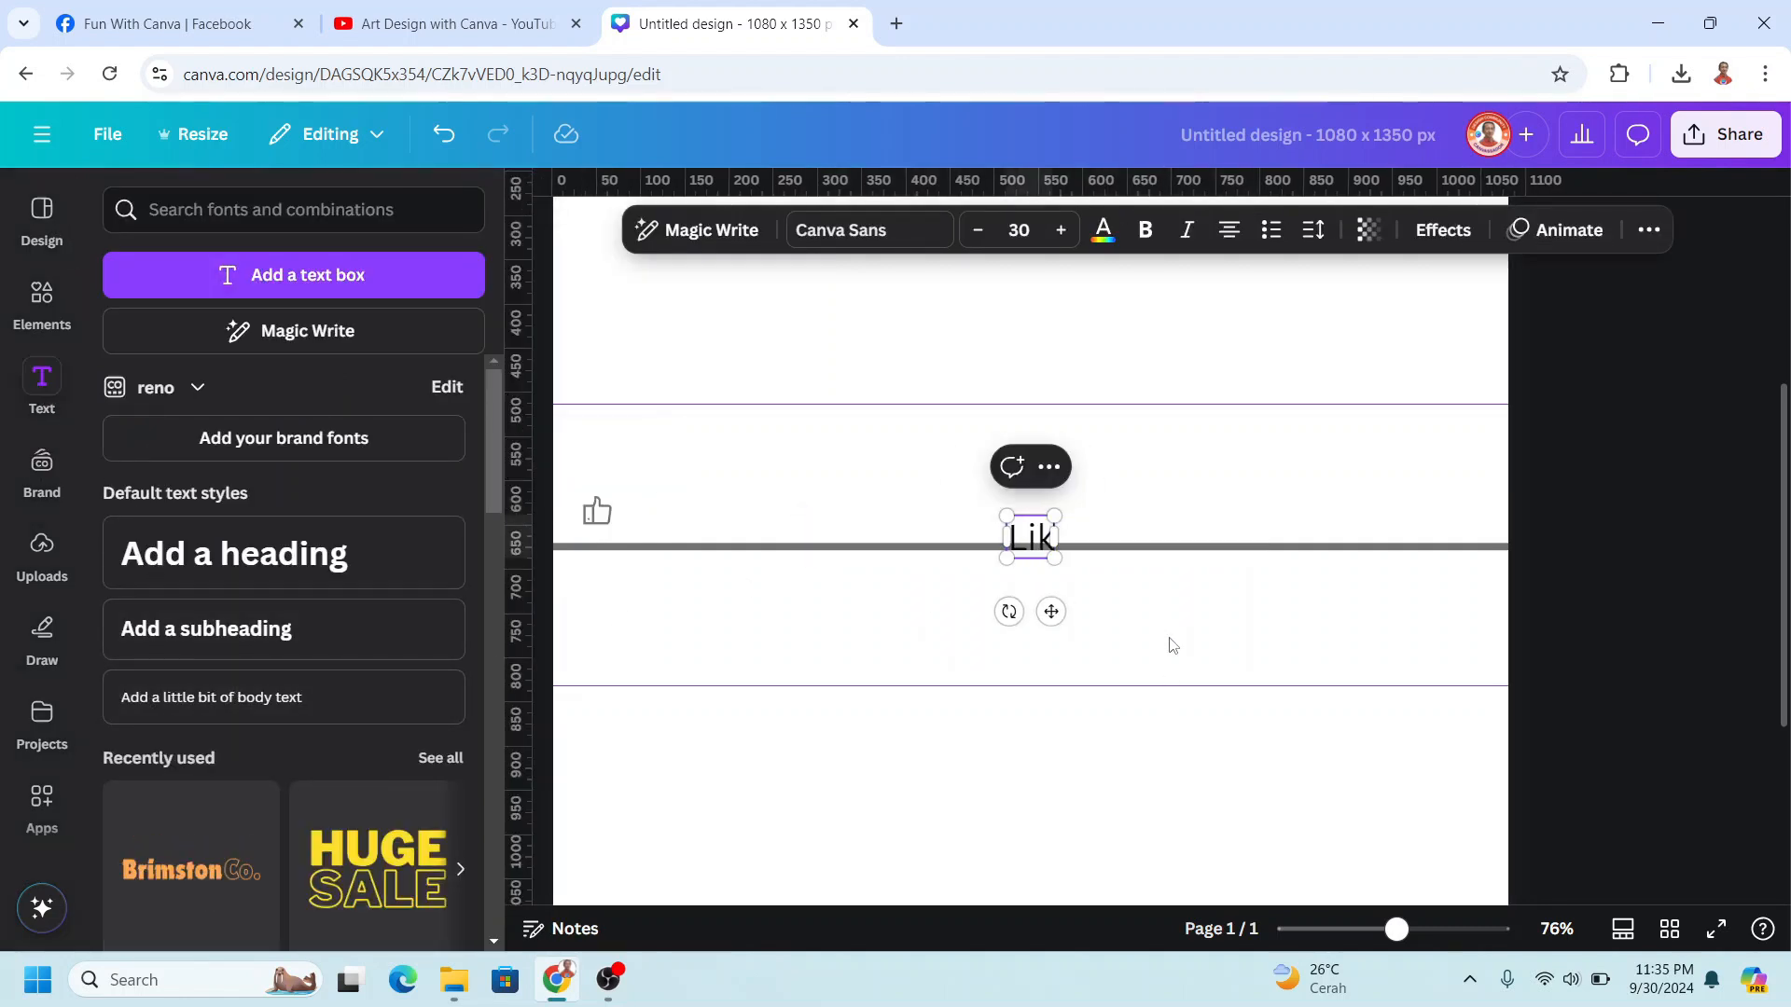
pyautogui.write('e')
pyautogui.hotkey('ctrl', 'a')
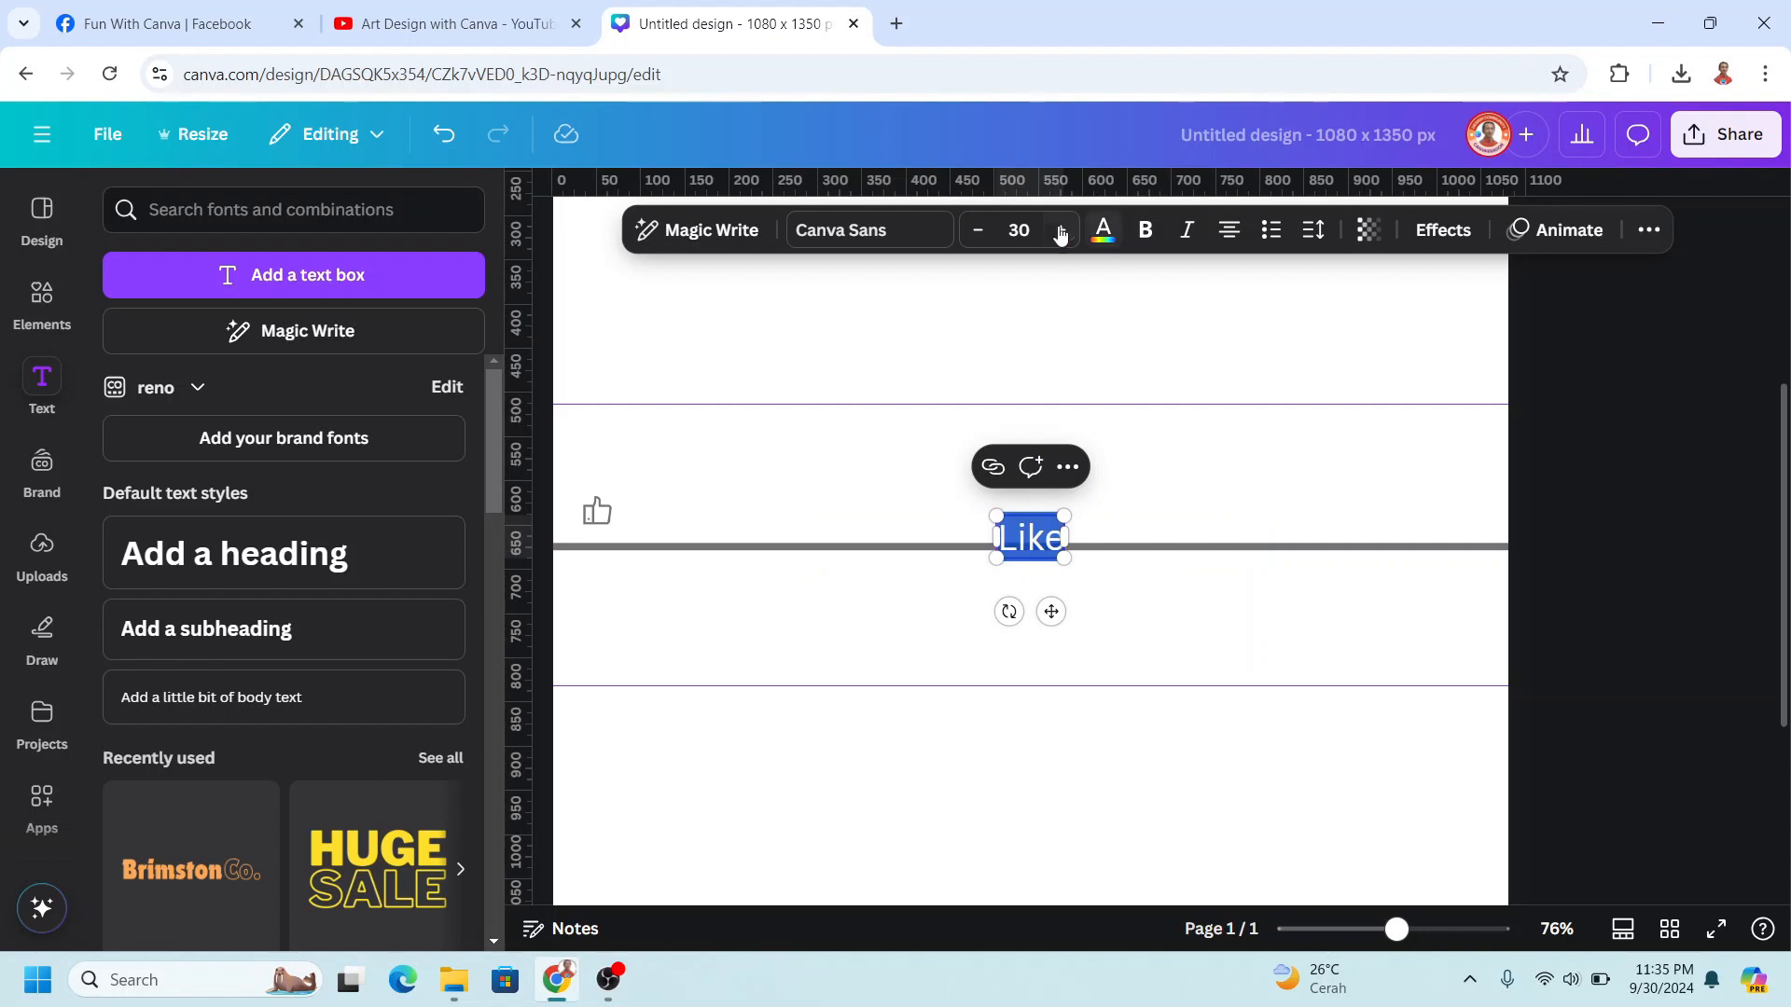
pyautogui.click(1102, 230)
pyautogui.click(252, 706)
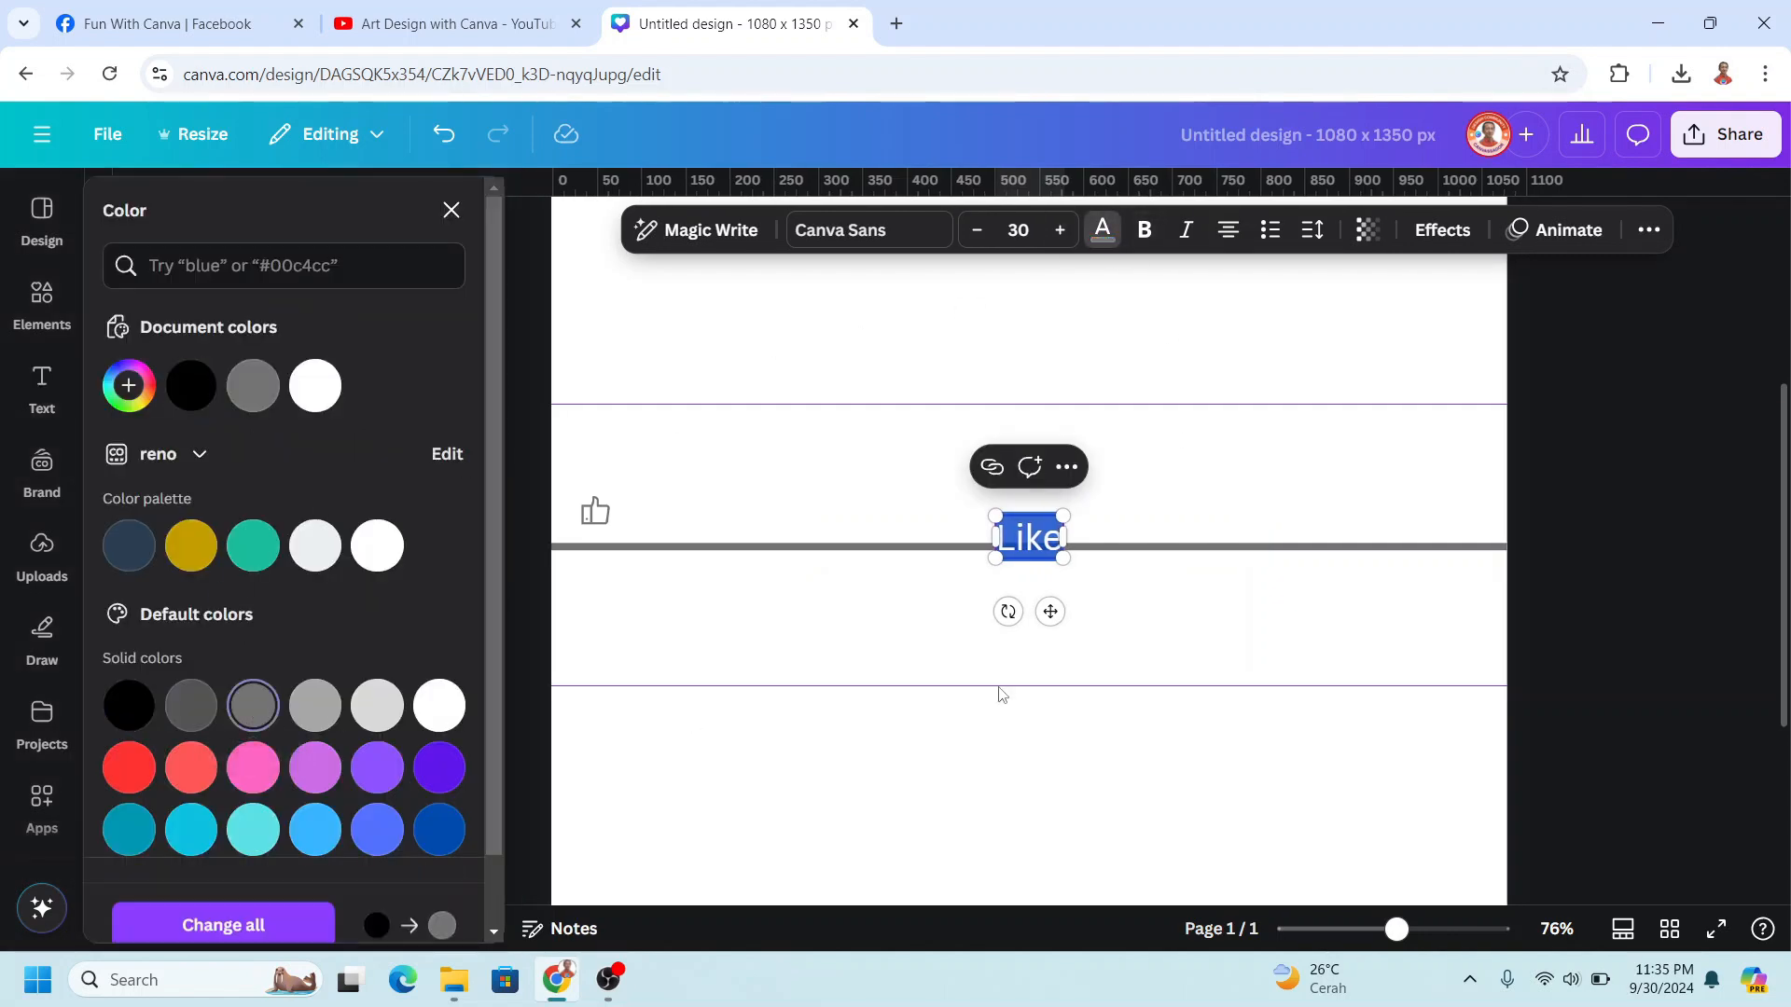
# Step: Shrink the "Like" text to font size 18.8 and place it directly beside the thumbs-up icon
pyautogui.moveTo(874, 584); pyautogui.dragTo(668, 584)
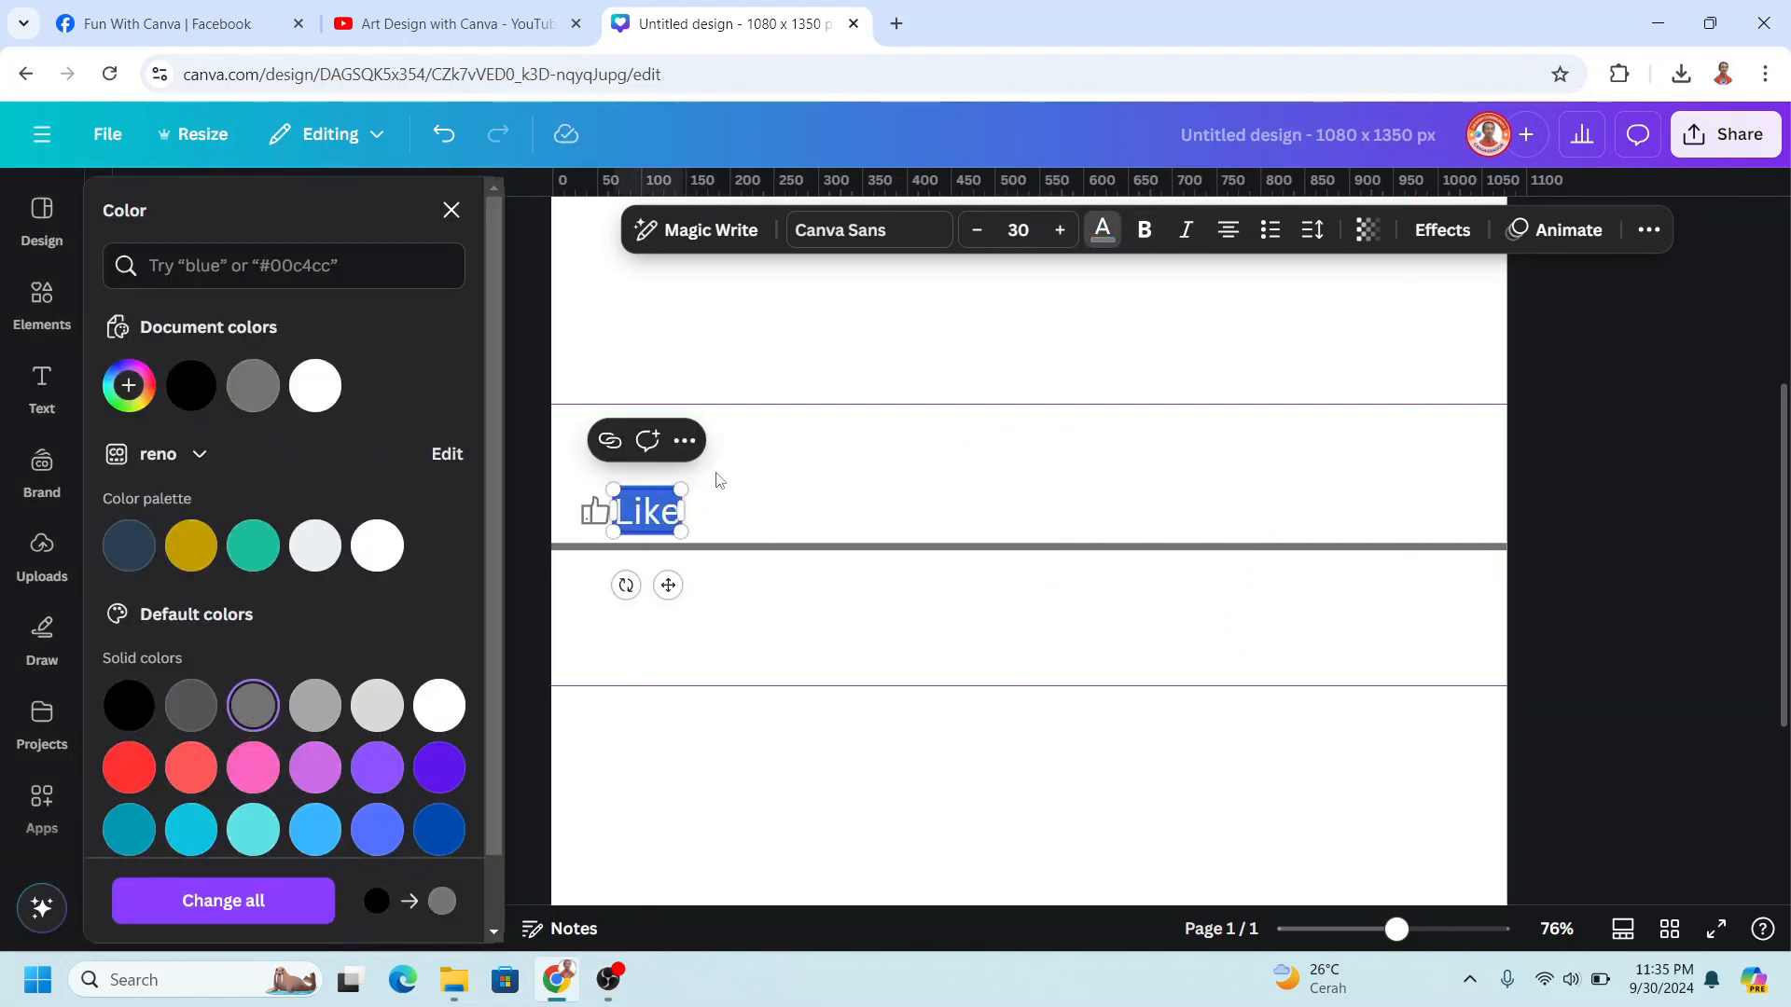
pyautogui.moveTo(679, 491); pyautogui.dragTo(665, 507)
pyautogui.moveTo(651, 587); pyautogui.dragTo(657, 584)
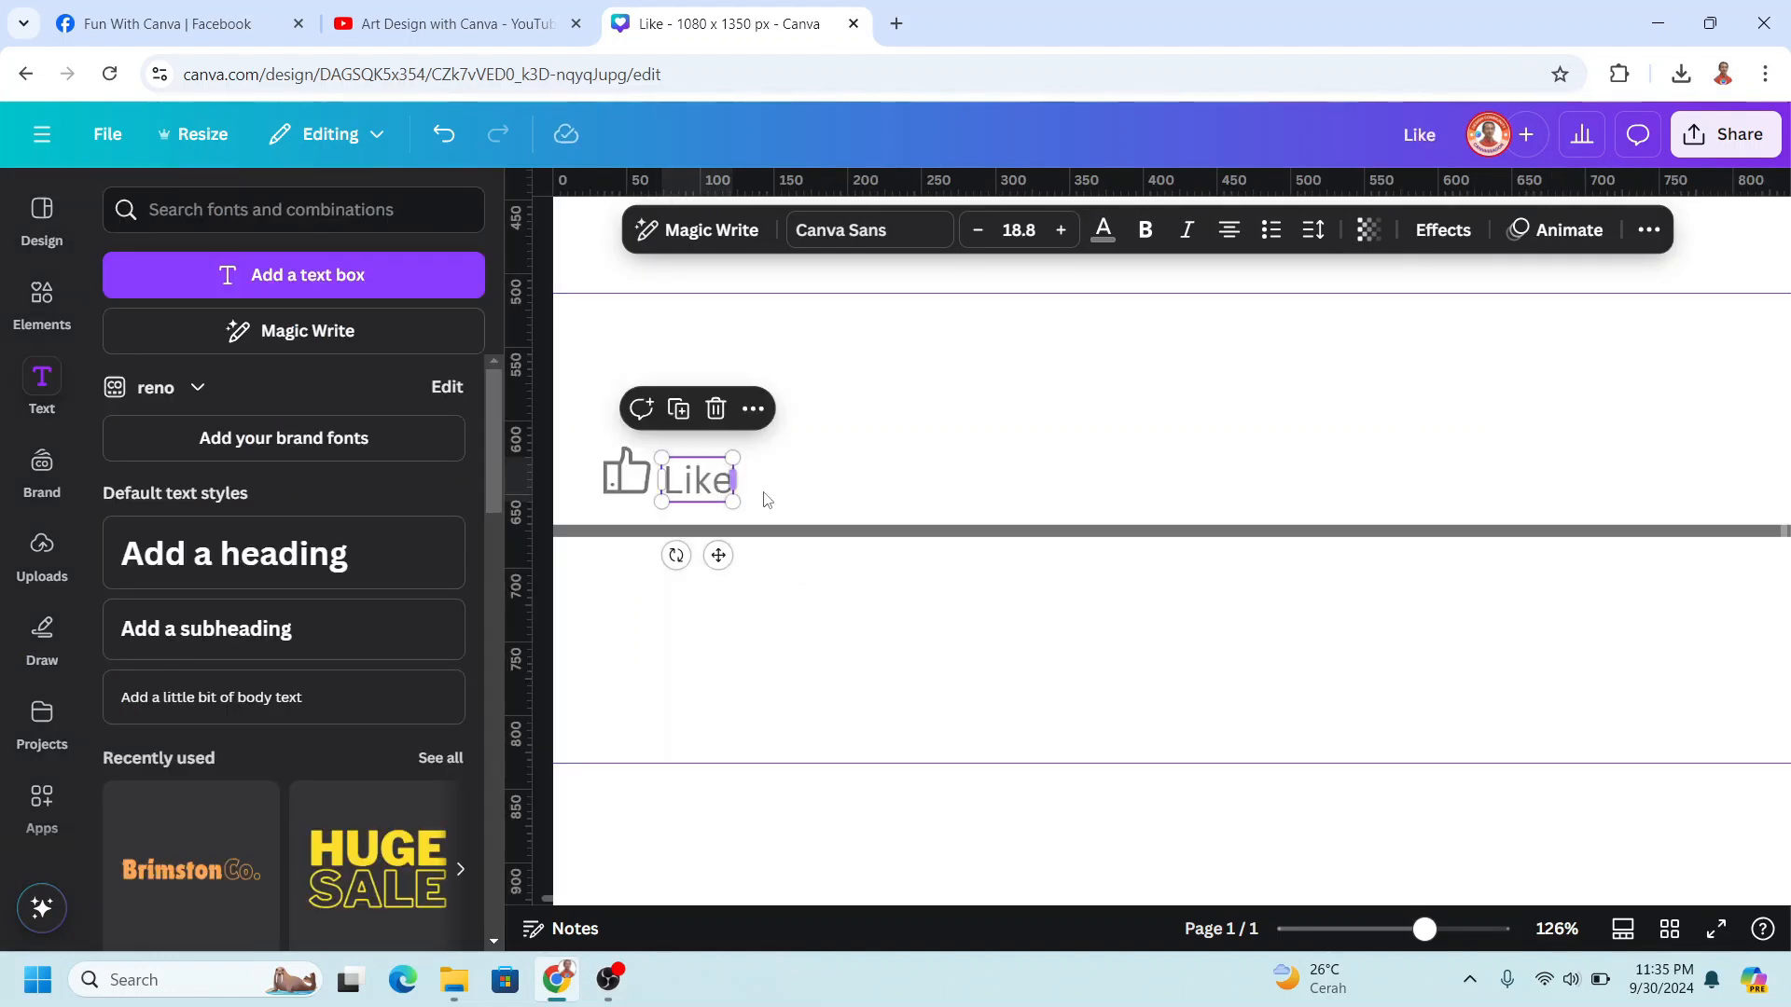
pyautogui.click(806, 496)
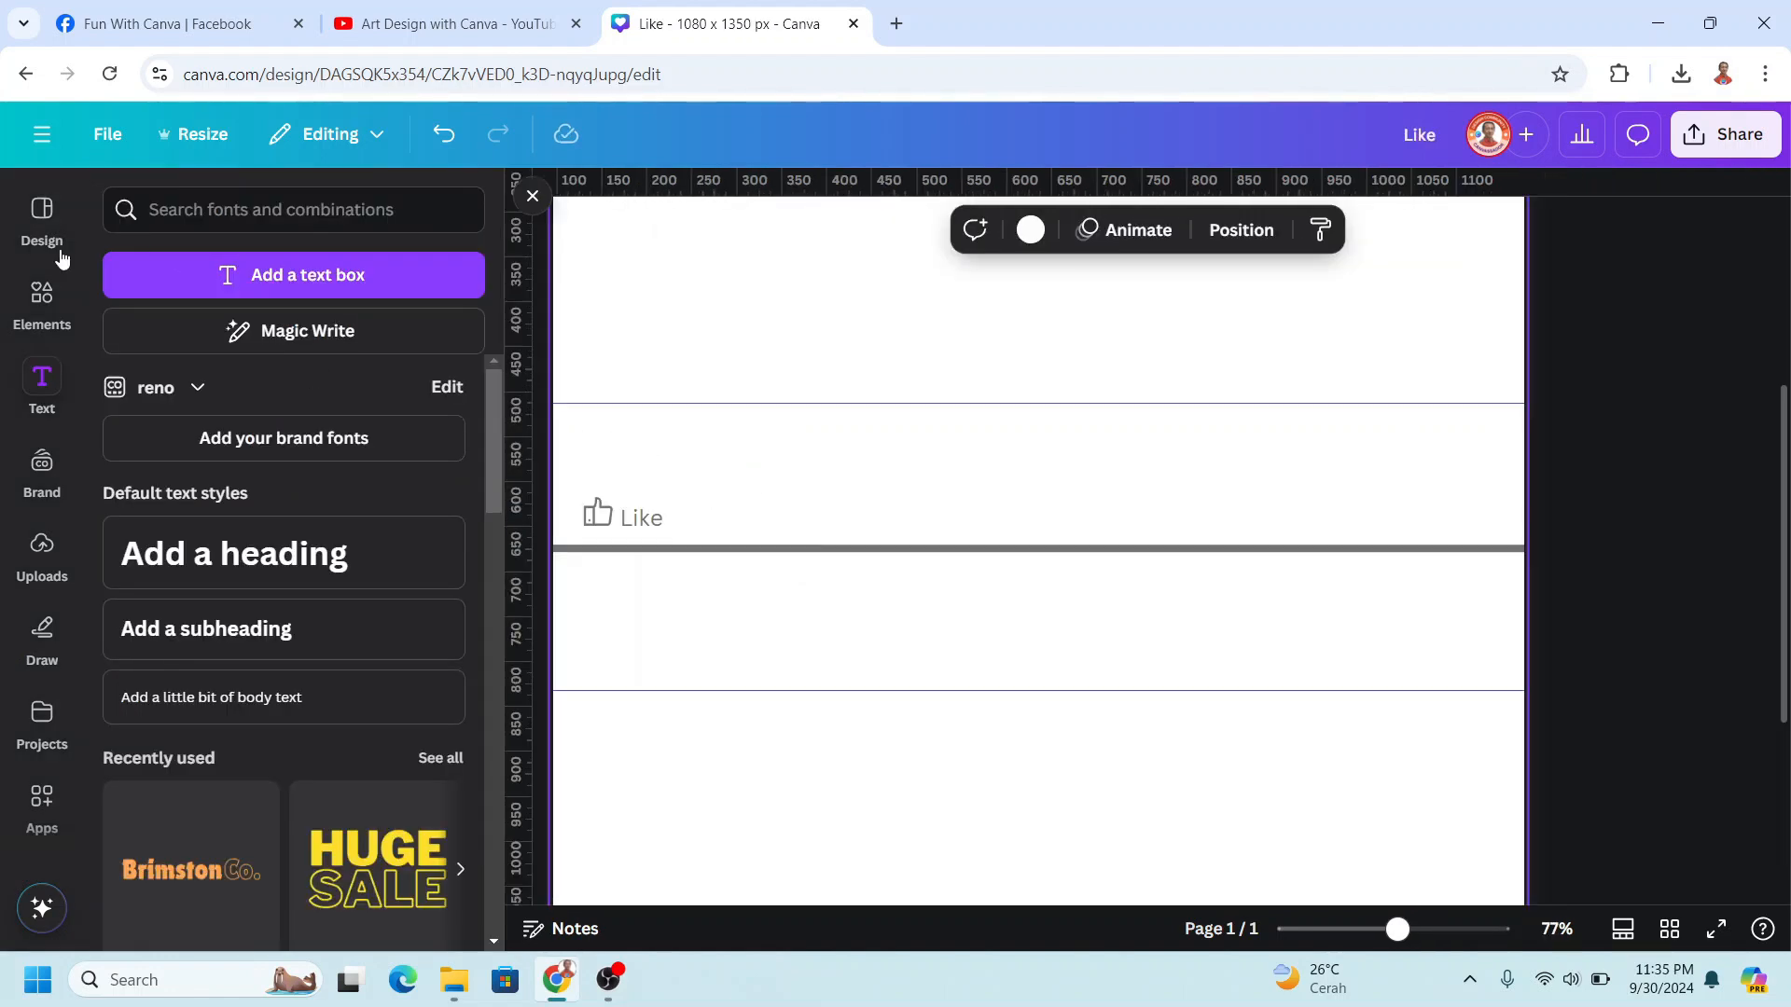
# Step: Insert the black speech-bubble graphic from the recently used elements and shrink it to icon size
pyautogui.click(42, 303)
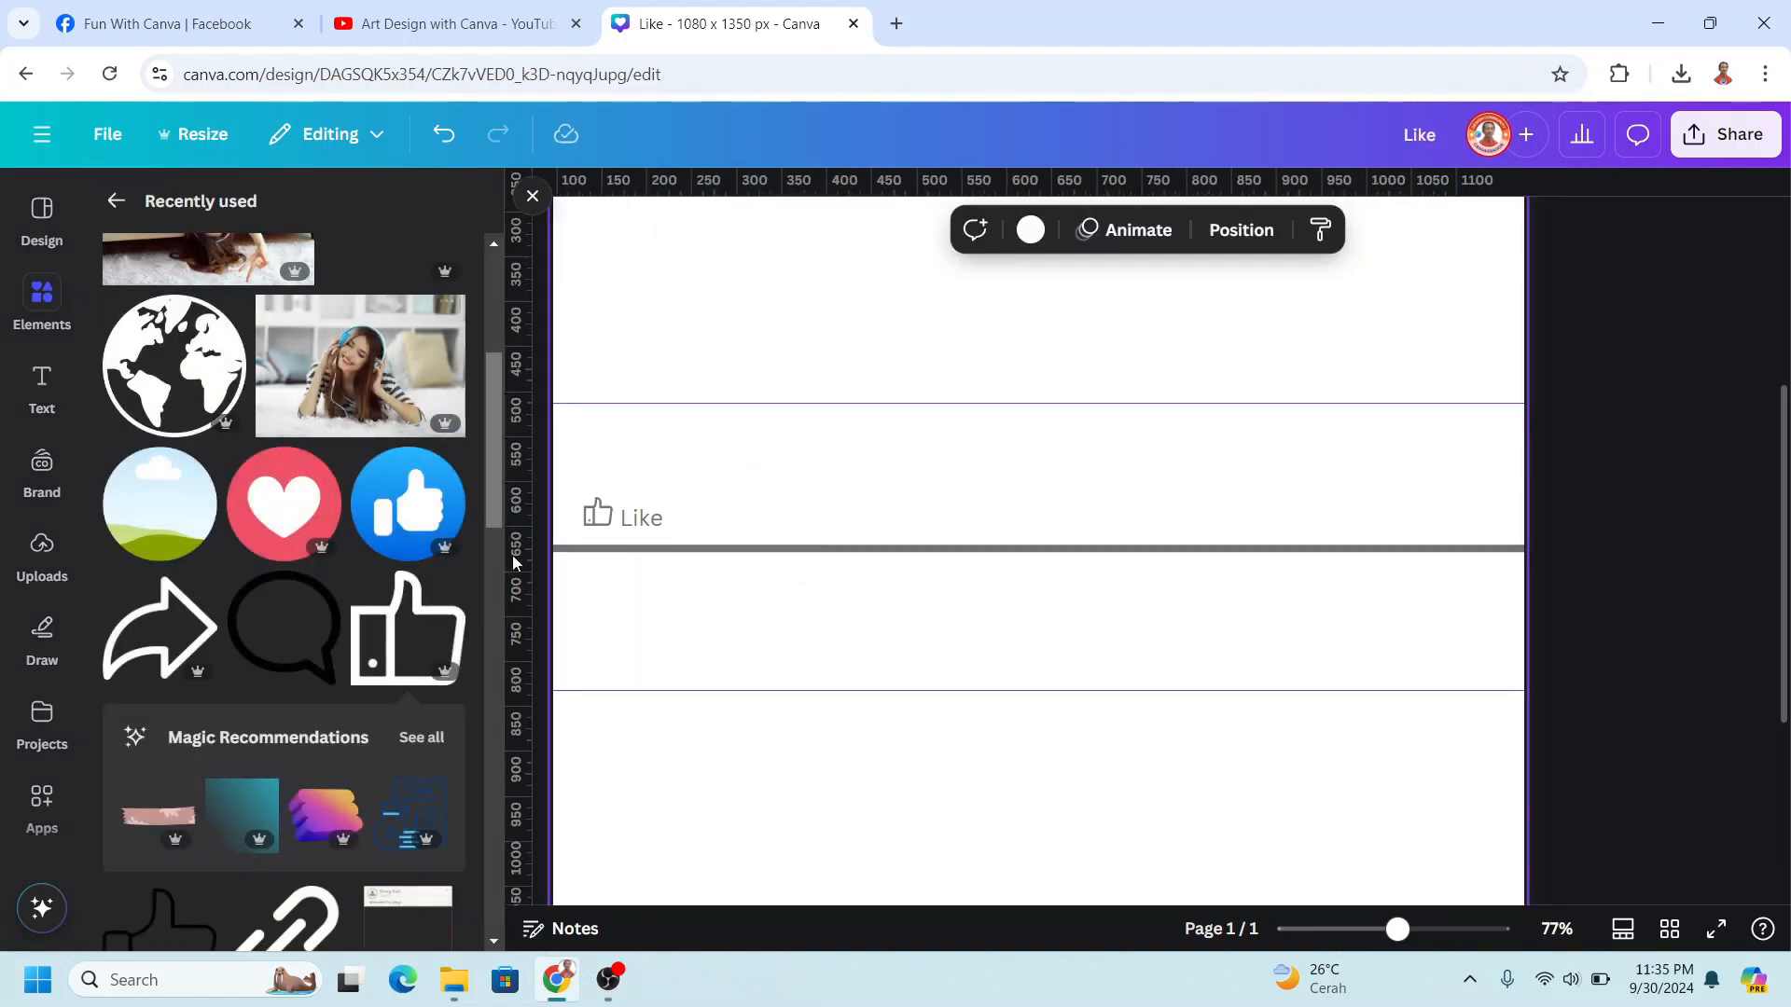
pyautogui.click(268, 642)
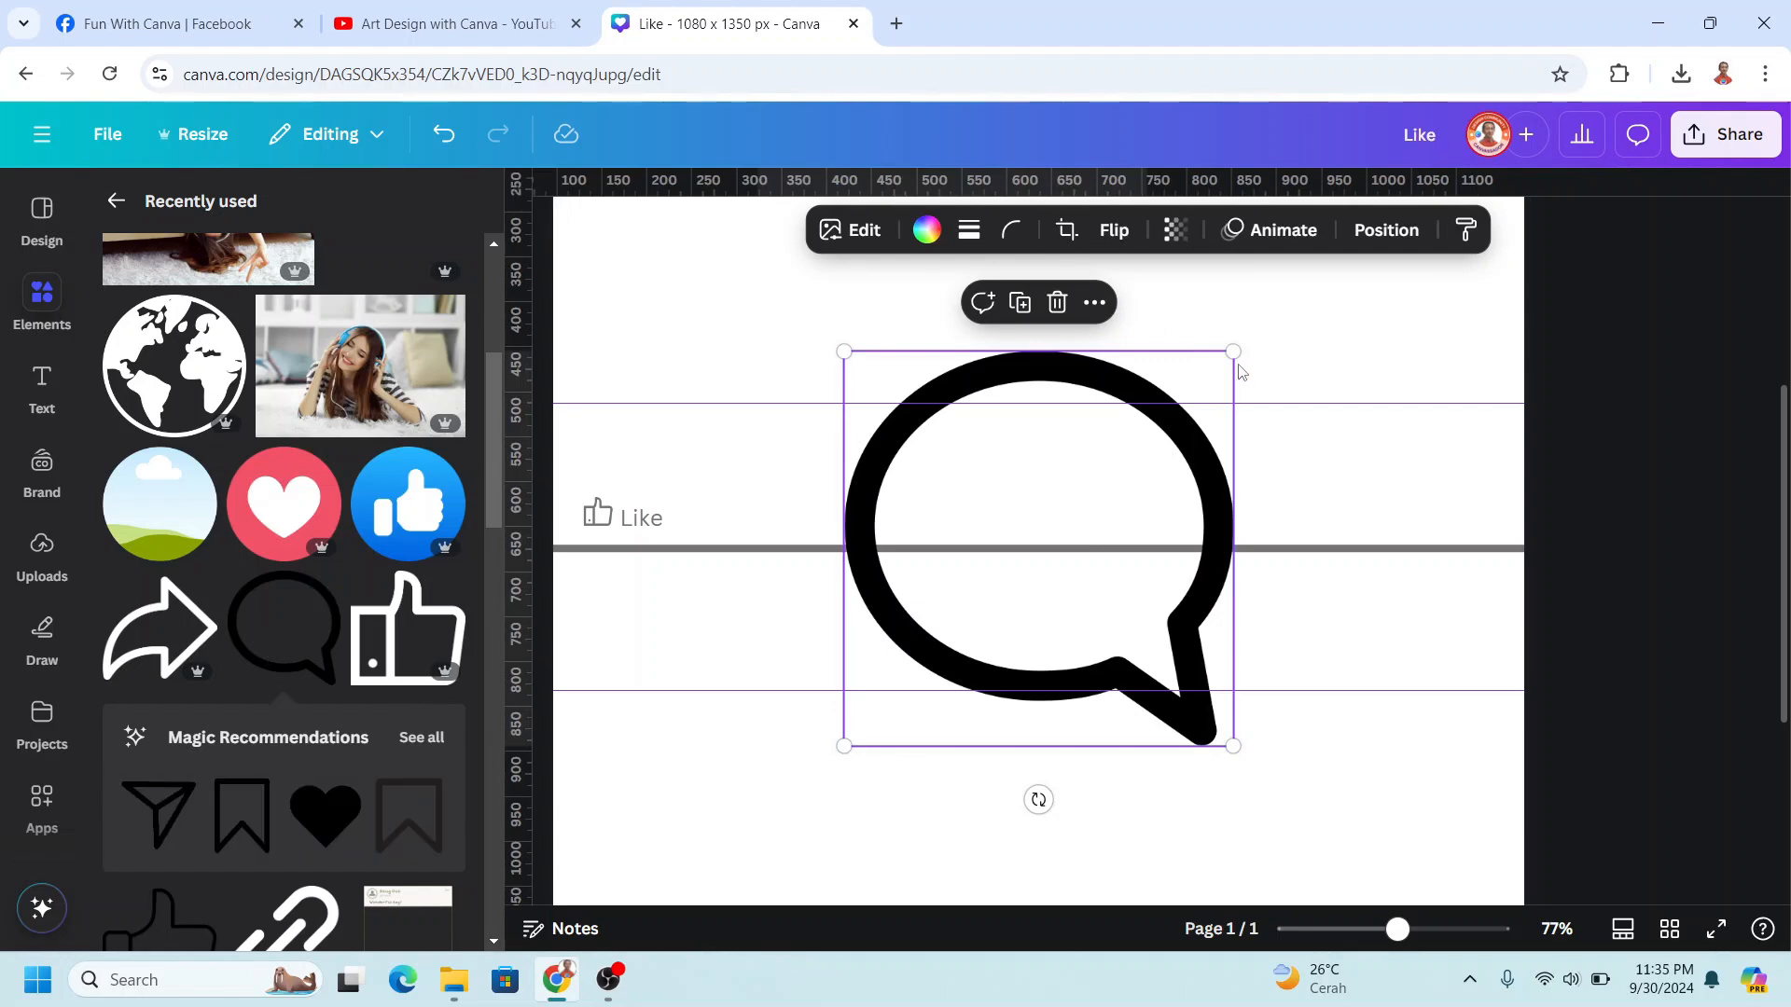
pyautogui.moveTo(1235, 348); pyautogui.dragTo(882, 708)
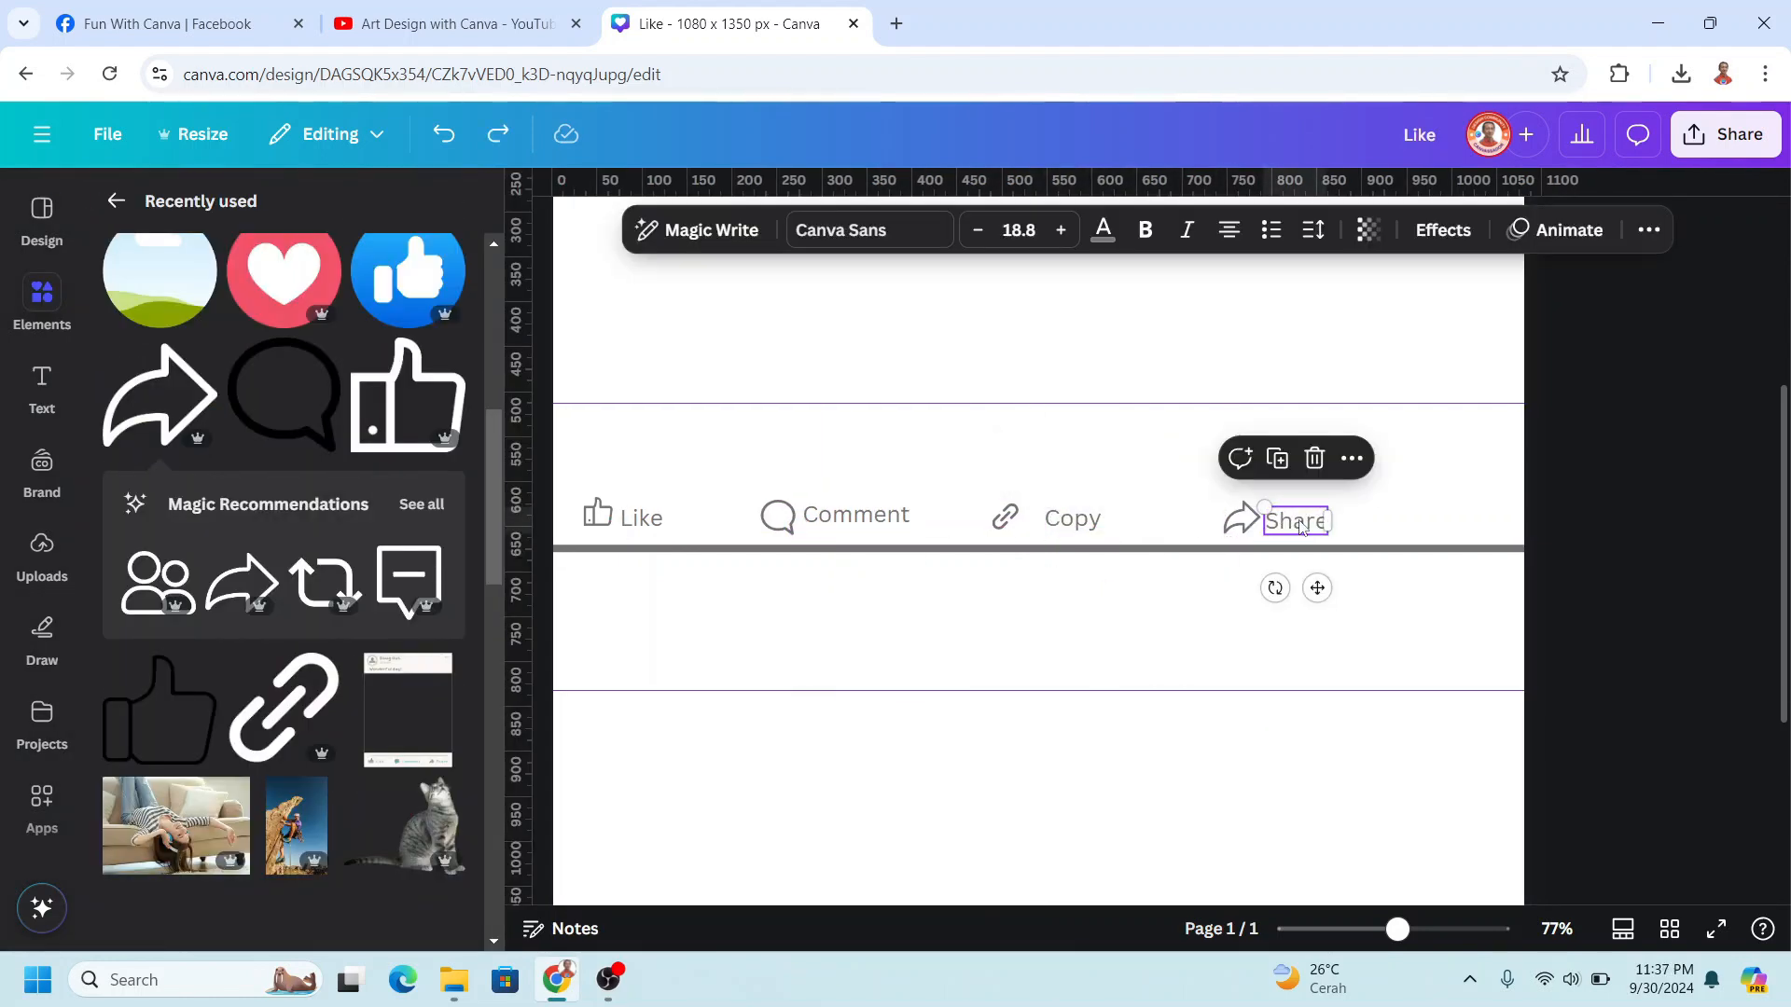
# Step: Group the share arrow with its label, and move the "Copy" label beside the link icon and group them
pyautogui.keyDown('shift'); pyautogui.click(1246, 525); pyautogui.keyUp('shift')
pyautogui.click(1237, 464)
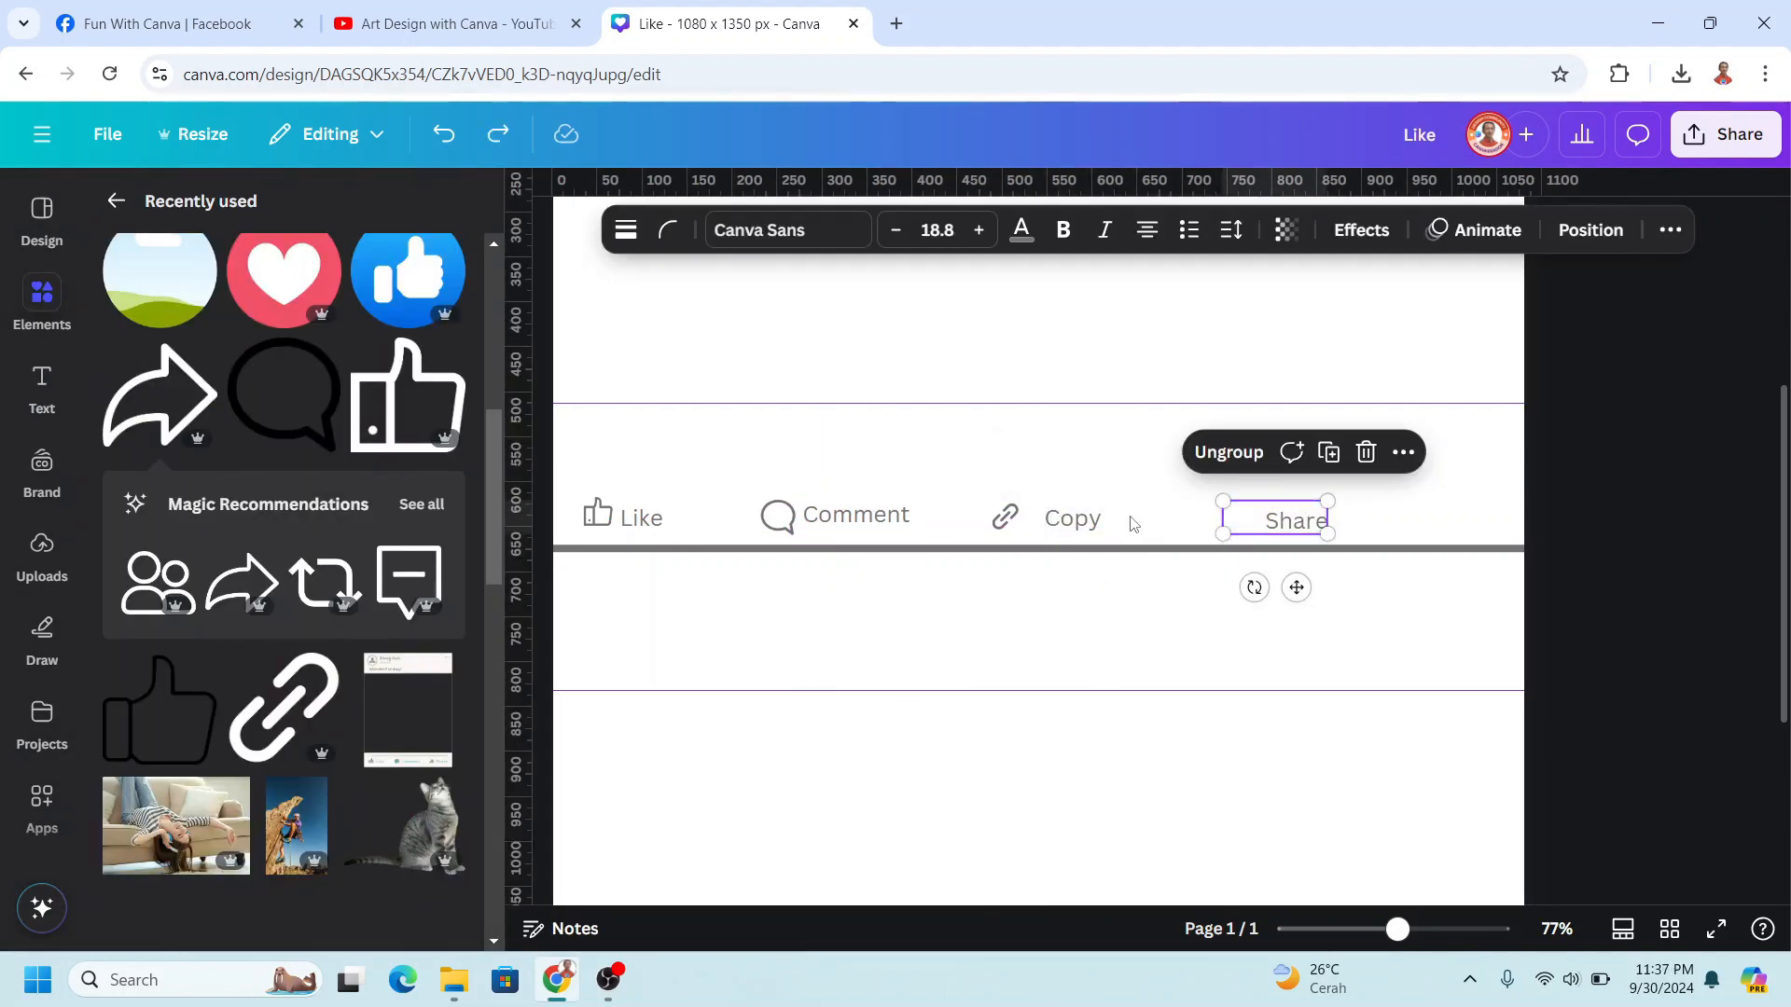
pyautogui.moveTo(1072, 518); pyautogui.dragTo(1051, 525)
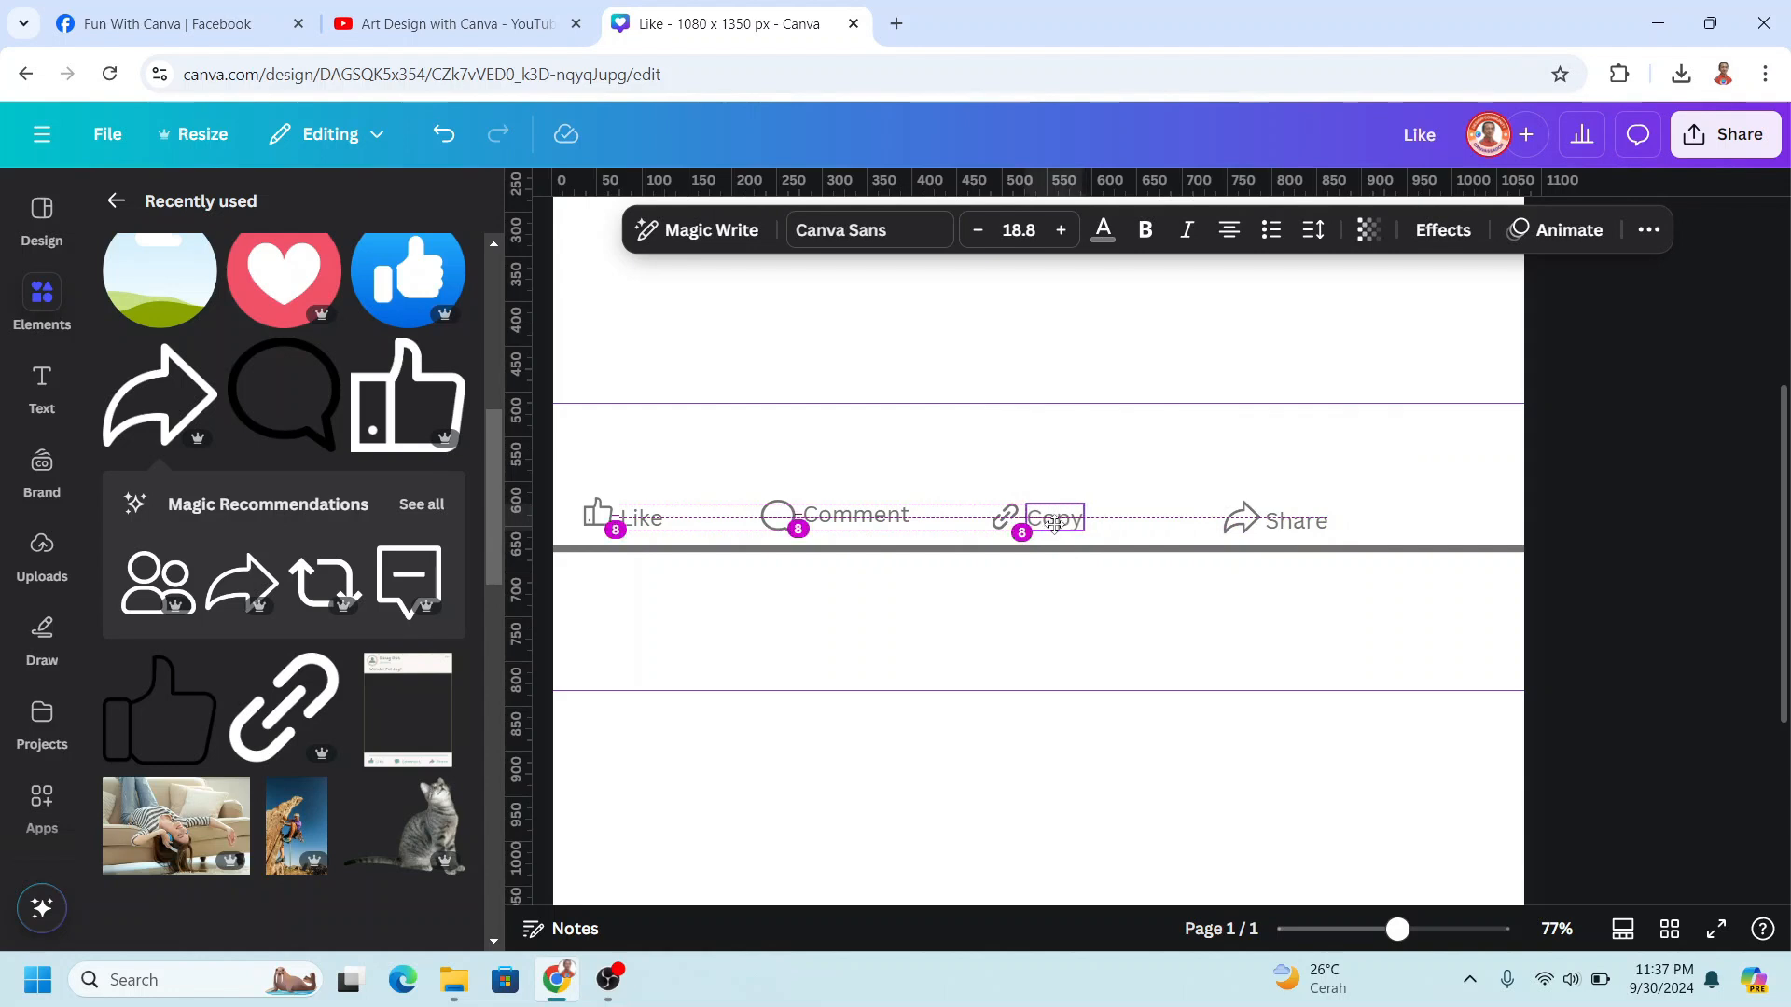
pyautogui.keyDown('shift'); pyautogui.click(1005, 518); pyautogui.keyUp('shift')
pyautogui.click(984, 460)
# Step: Group the speech bubble with its "Comment" label and the thumbs-up with its "Like" label
pyautogui.click(855, 516)
pyautogui.keyDown('shift'); pyautogui.click(777, 517); pyautogui.keyUp('shift')
pyautogui.click(785, 460)
pyautogui.click(641, 519)
pyautogui.keyDown('shift'); pyautogui.click(598, 513); pyautogui.keyUp('shift')
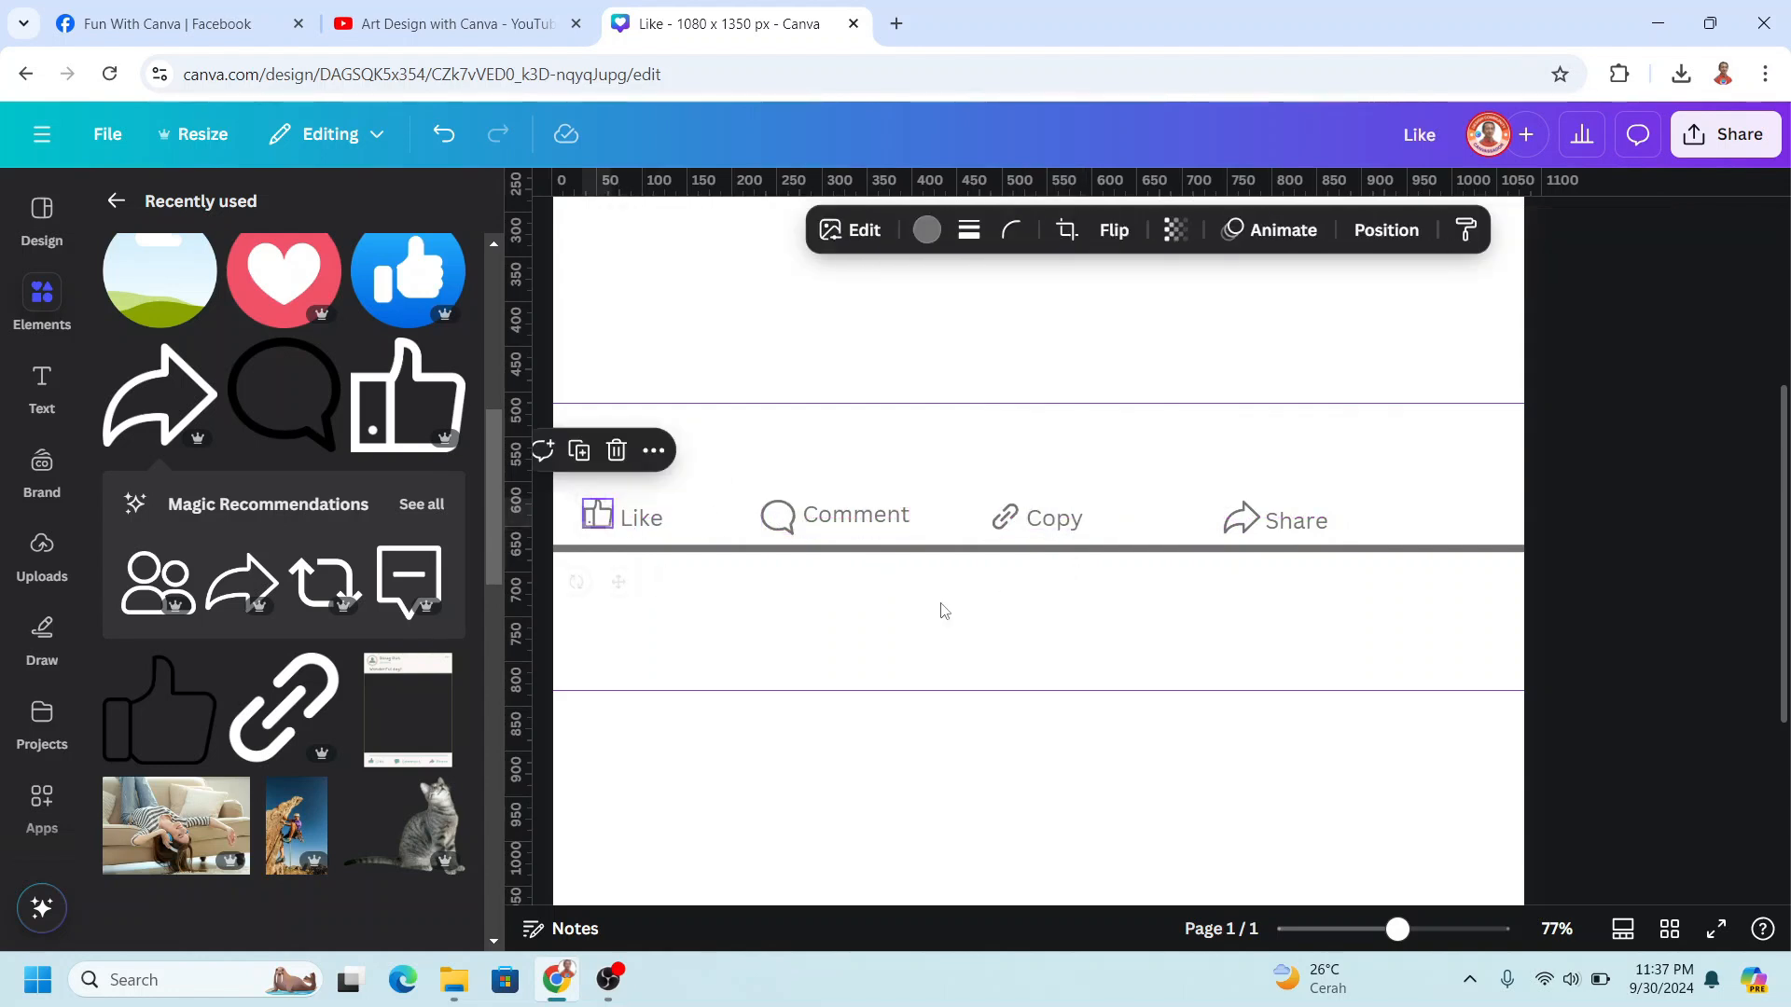
pyautogui.keyDown('shift'); pyautogui.click(640, 519); pyautogui.keyUp('shift')
pyautogui.click(570, 449)
# Step: Spread the Share, Copy and Comment groups out to the right along the grey line, with Share near the page edge
pyautogui.click(1284, 520)
pyautogui.moveTo(1283, 520); pyautogui.dragTo(1447, 508)
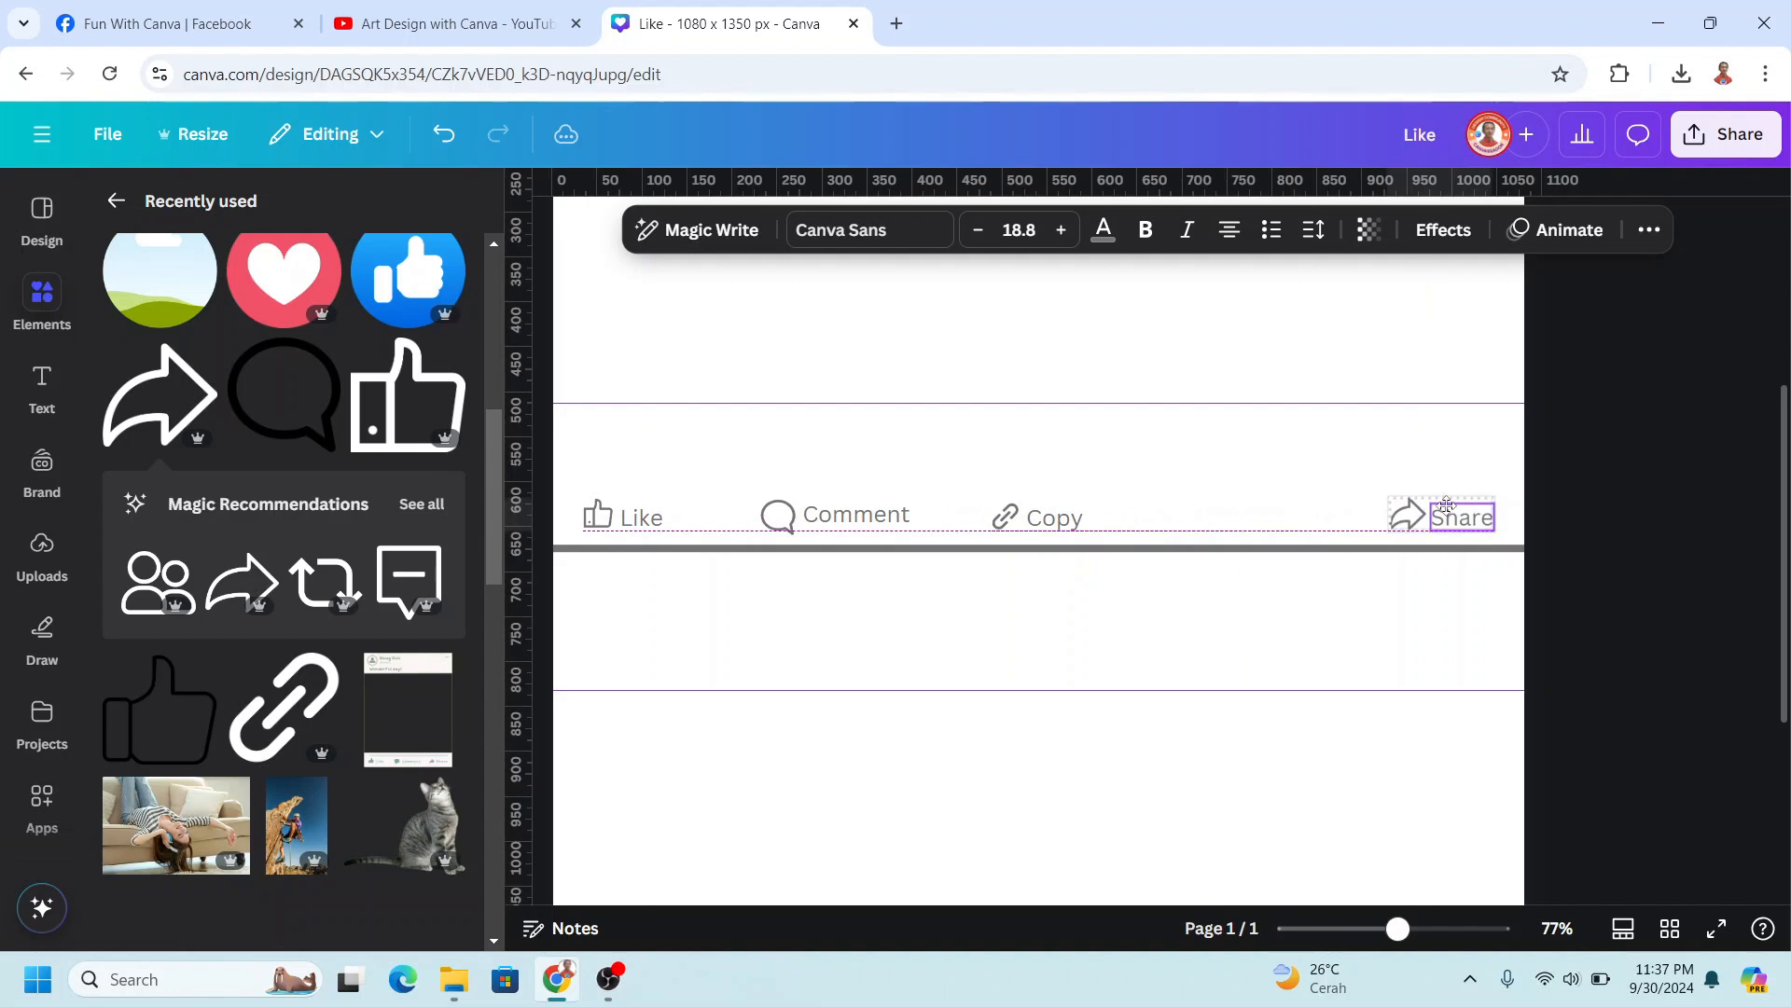
pyautogui.click(1052, 516)
pyautogui.moveTo(1052, 516); pyautogui.dragTo(1175, 518)
pyautogui.click(864, 515)
pyautogui.moveTo(864, 516); pyautogui.dragTo(907, 515)
# Step: Insert the blue thumbs-up reaction icon and the red heart reaction icon from the recently used elements
pyautogui.scroll(2, 345, 377)
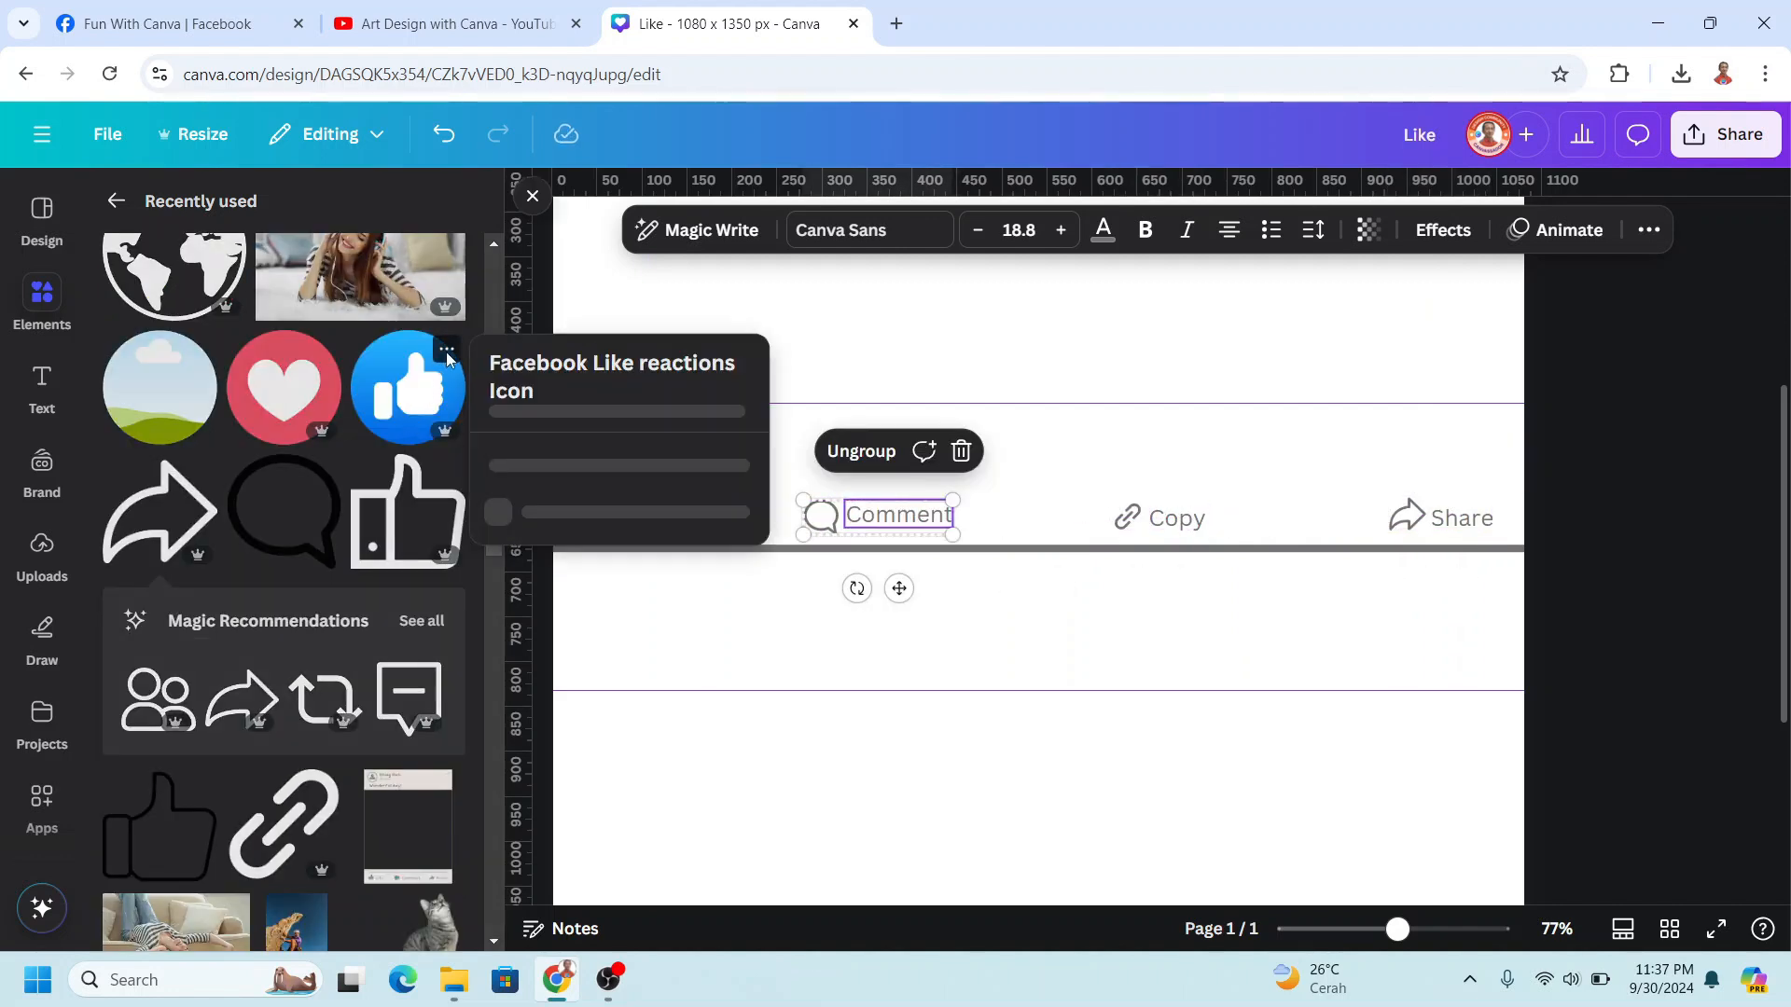
pyautogui.click(446, 350)
pyautogui.click(408, 387)
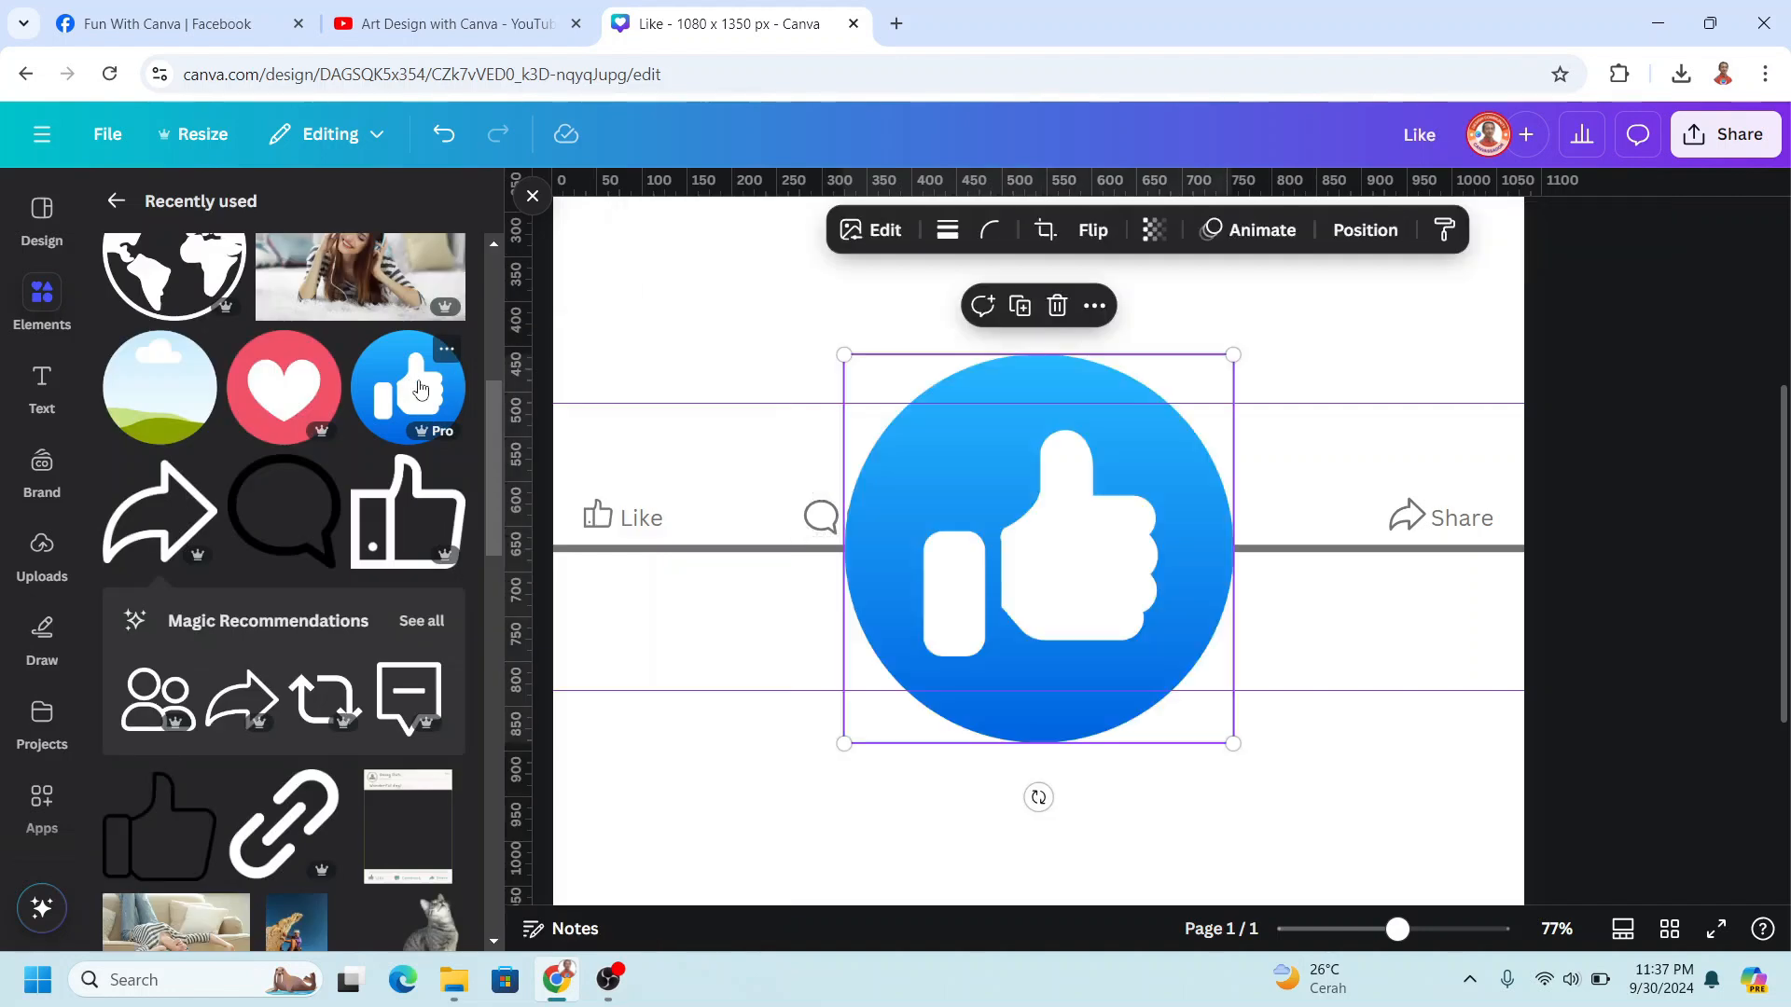
pyautogui.click(300, 383)
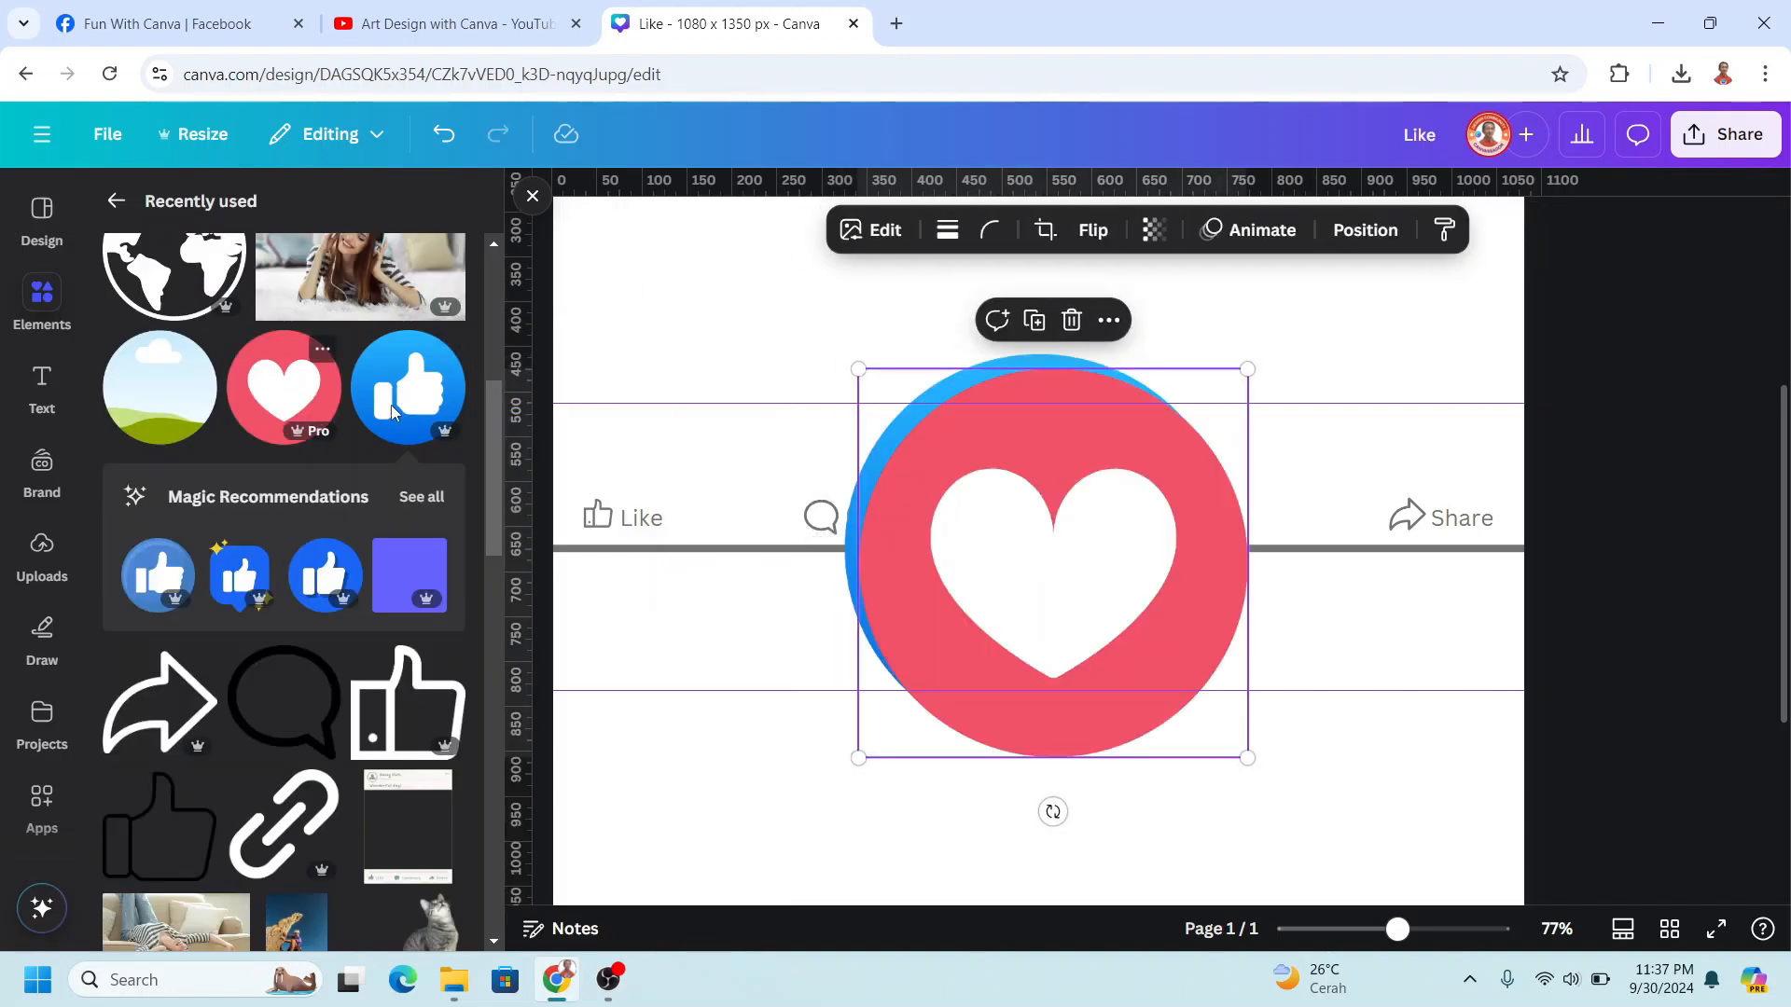
# Step: Shrink both reaction icons together and place them side by side above the Like label, thumbs-up first
pyautogui.keyDown('shift'); pyautogui.click(847, 484); pyautogui.keyUp('shift')
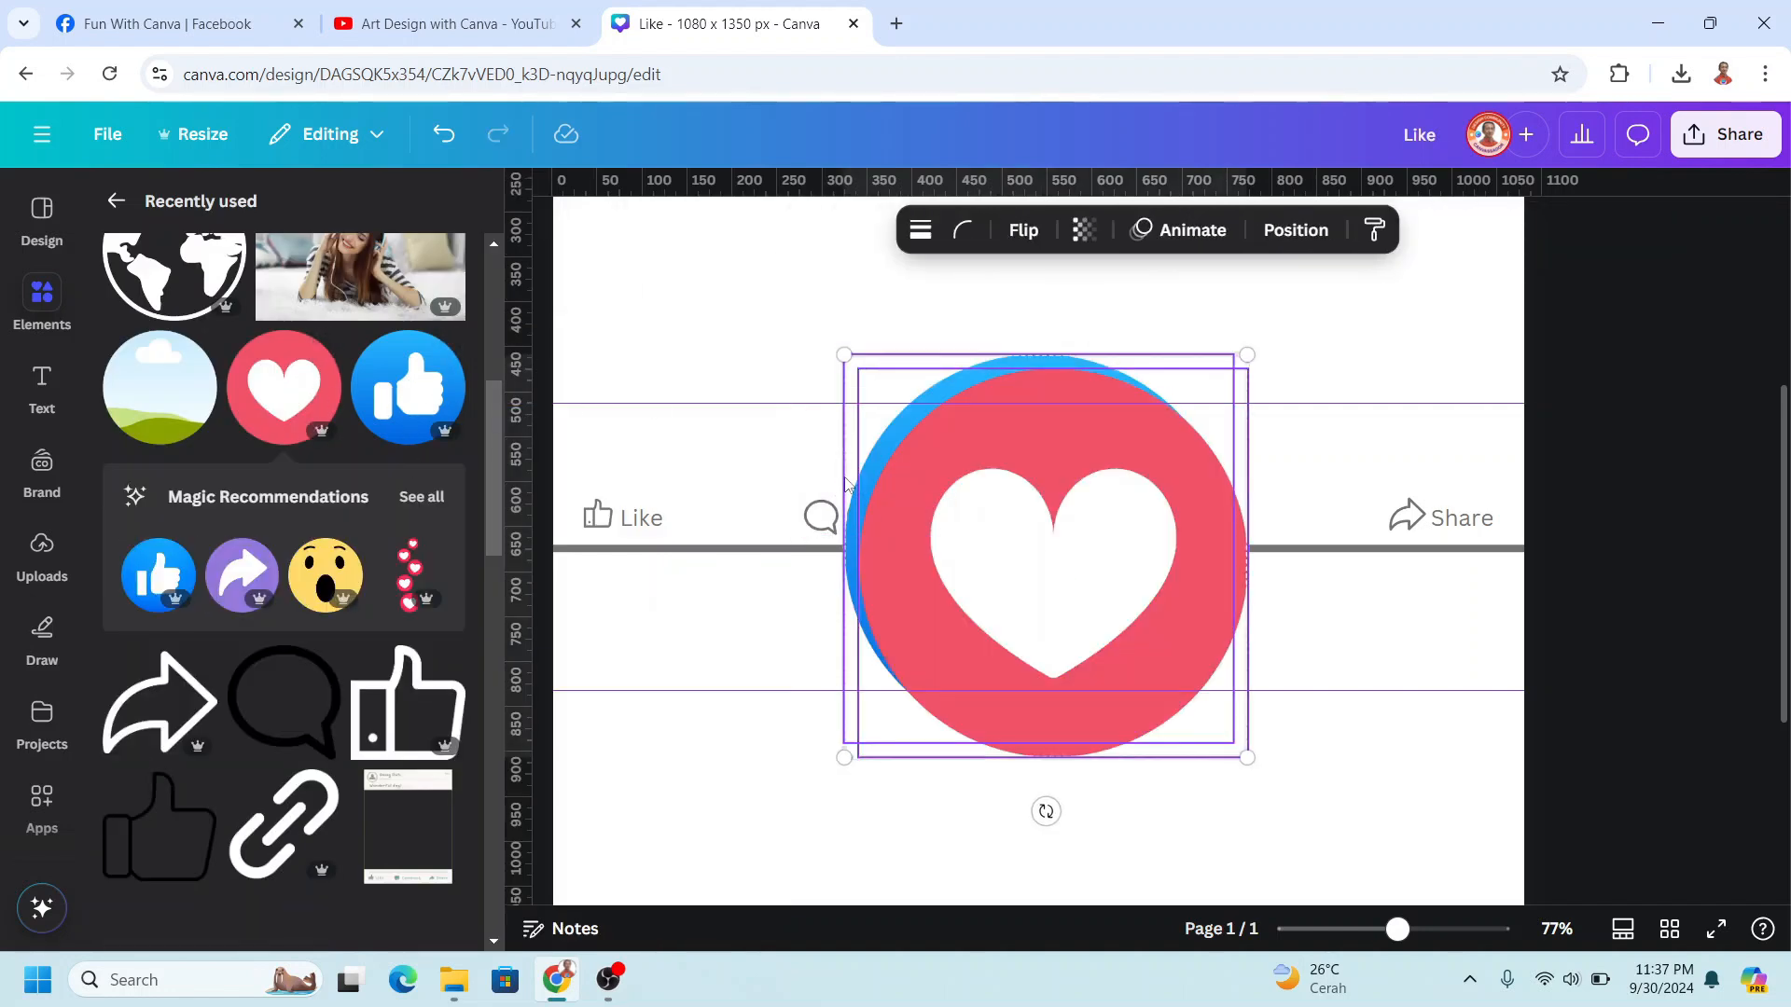
pyautogui.moveTo(1247, 359); pyautogui.dragTo(880, 724)
pyautogui.moveTo(883, 810); pyautogui.dragTo(614, 499)
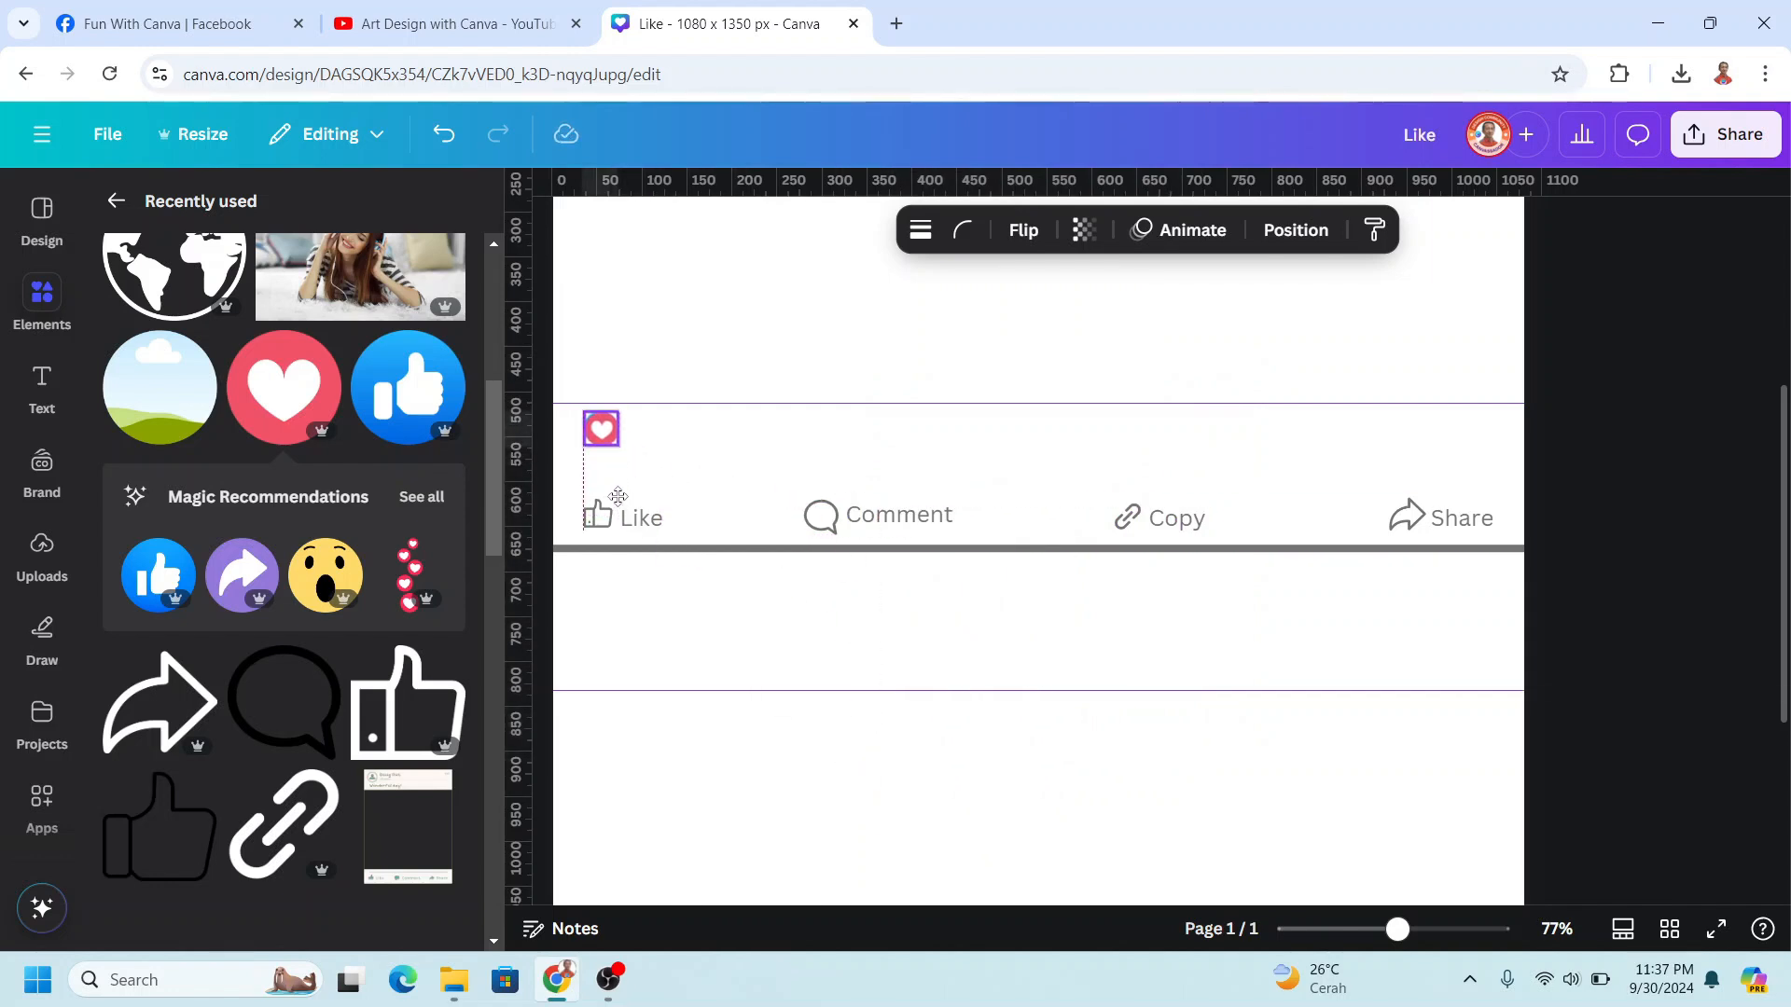
pyautogui.moveTo(601, 428); pyautogui.dragTo(641, 429)
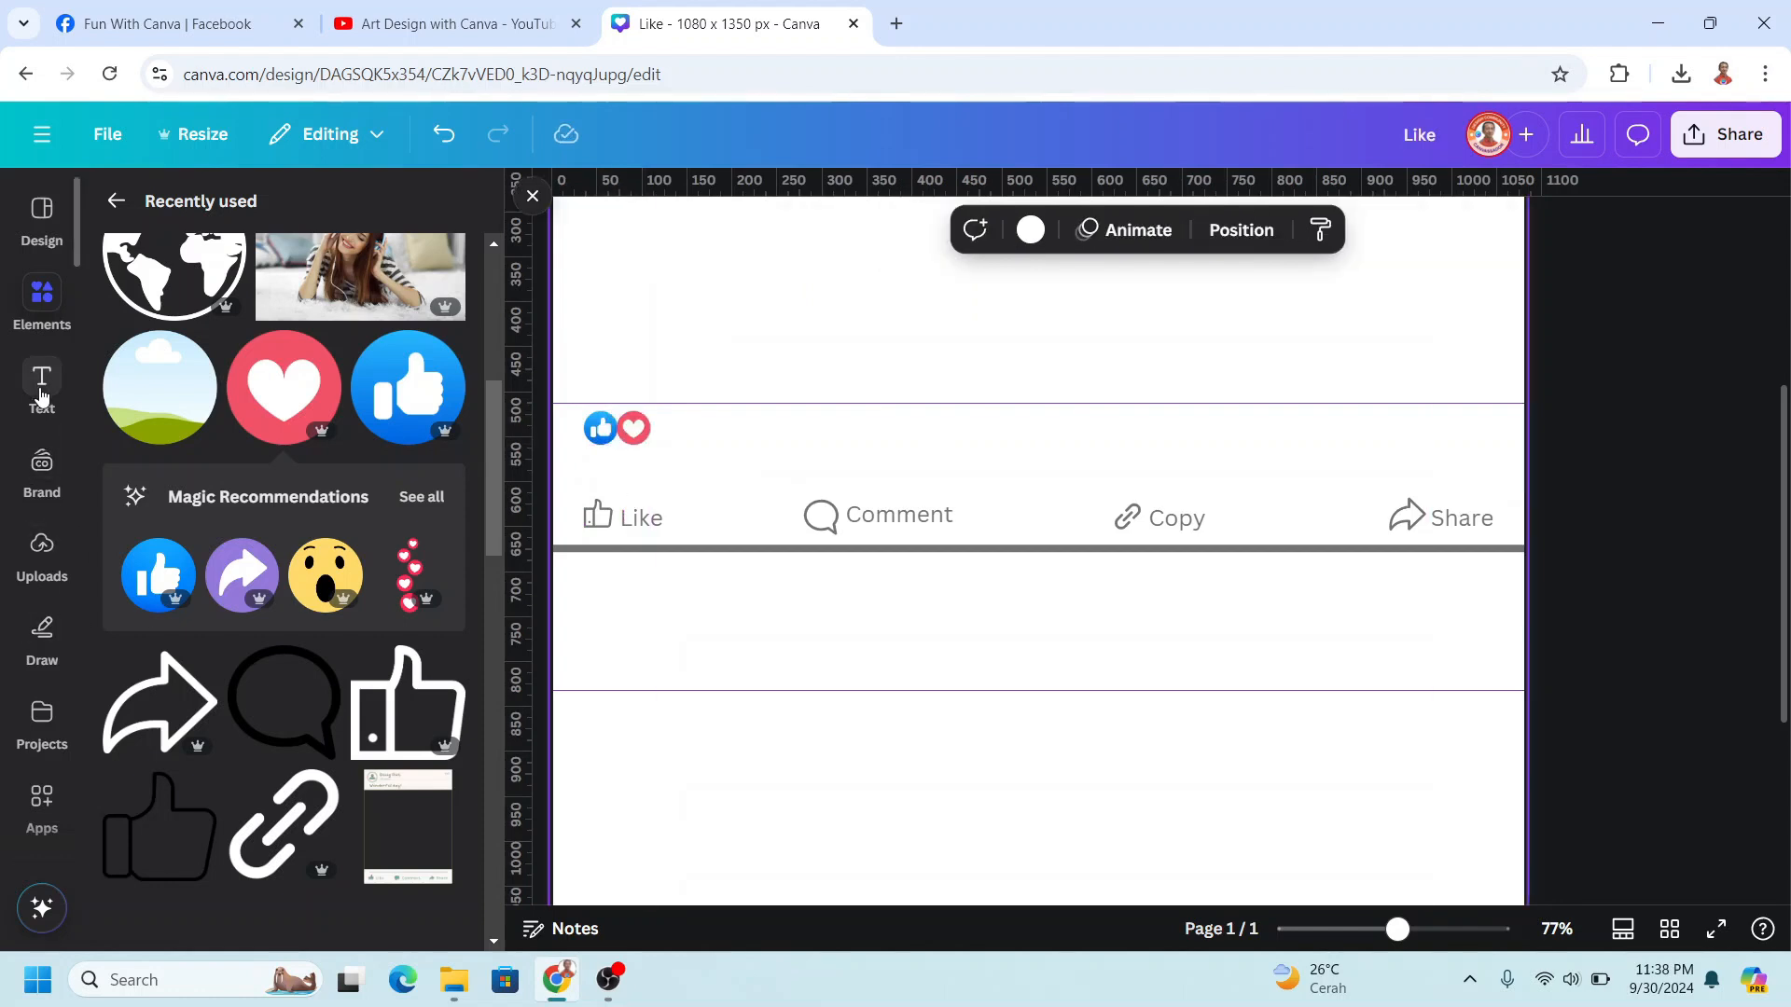
# Step: Add a body text reading "23K", shrink it to about size 18.3 and place it beside the heart icon
pyautogui.click(41, 395)
pyautogui.click(239, 698)
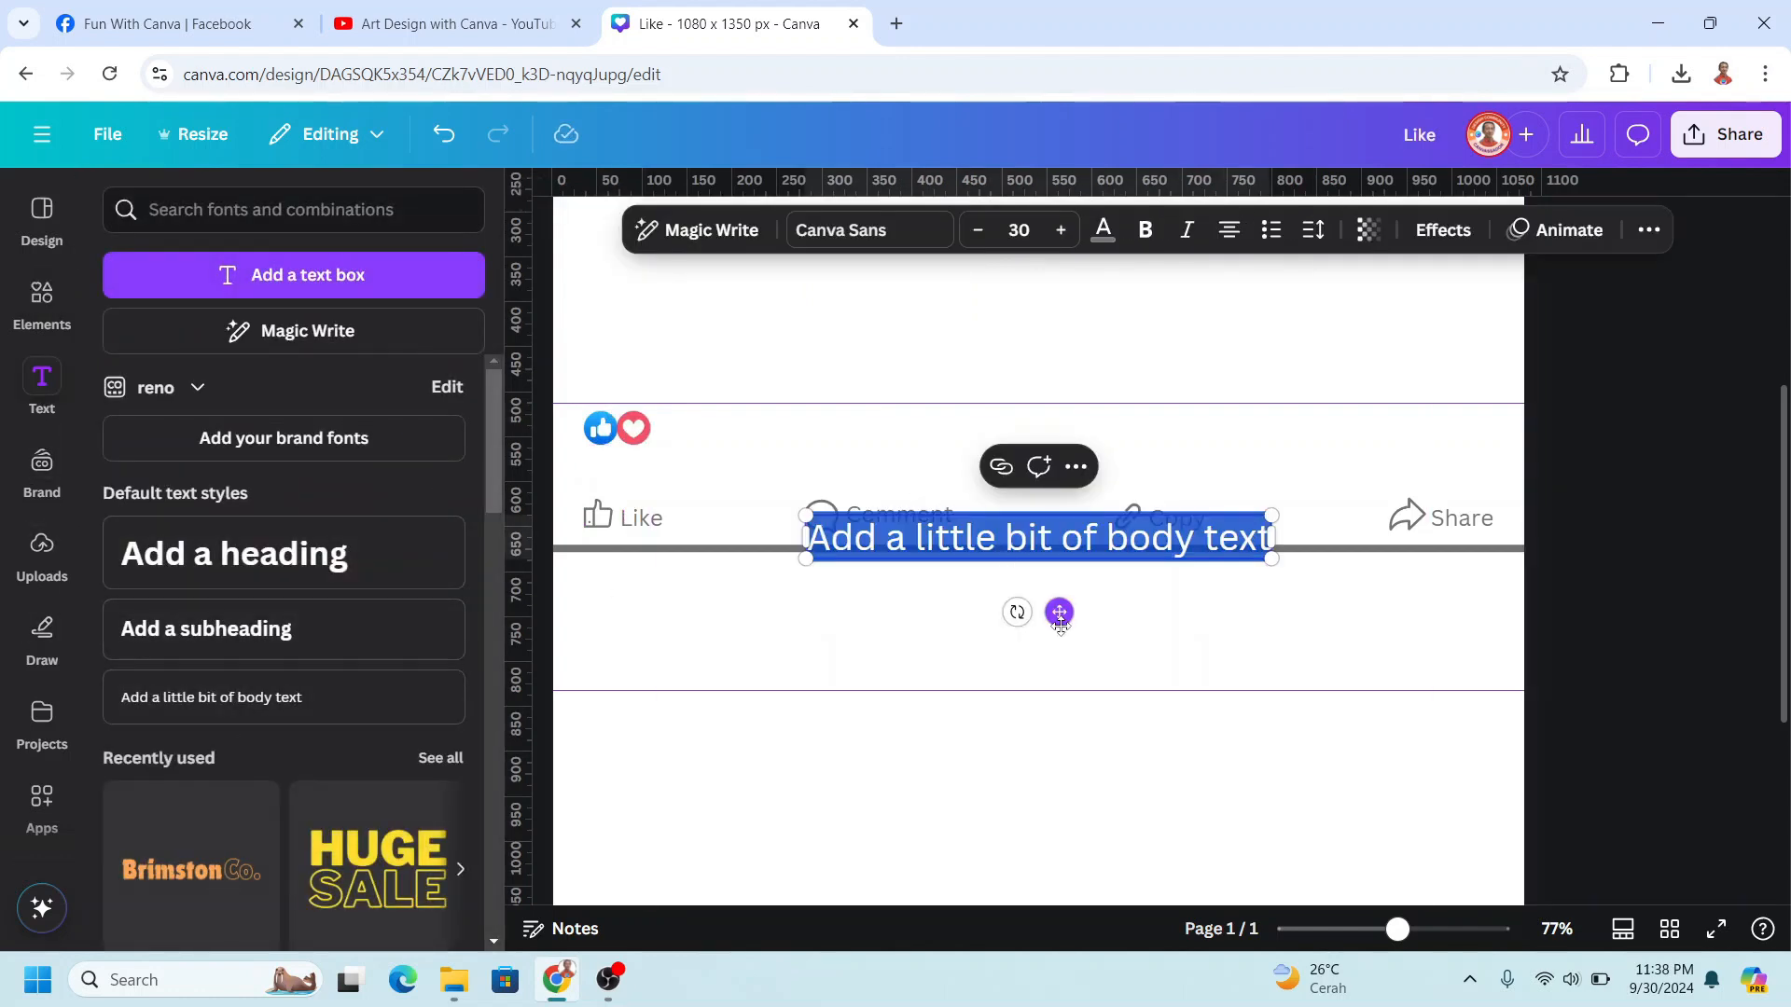
pyautogui.moveTo(1059, 613); pyautogui.dragTo(902, 512)
pyautogui.write('23')
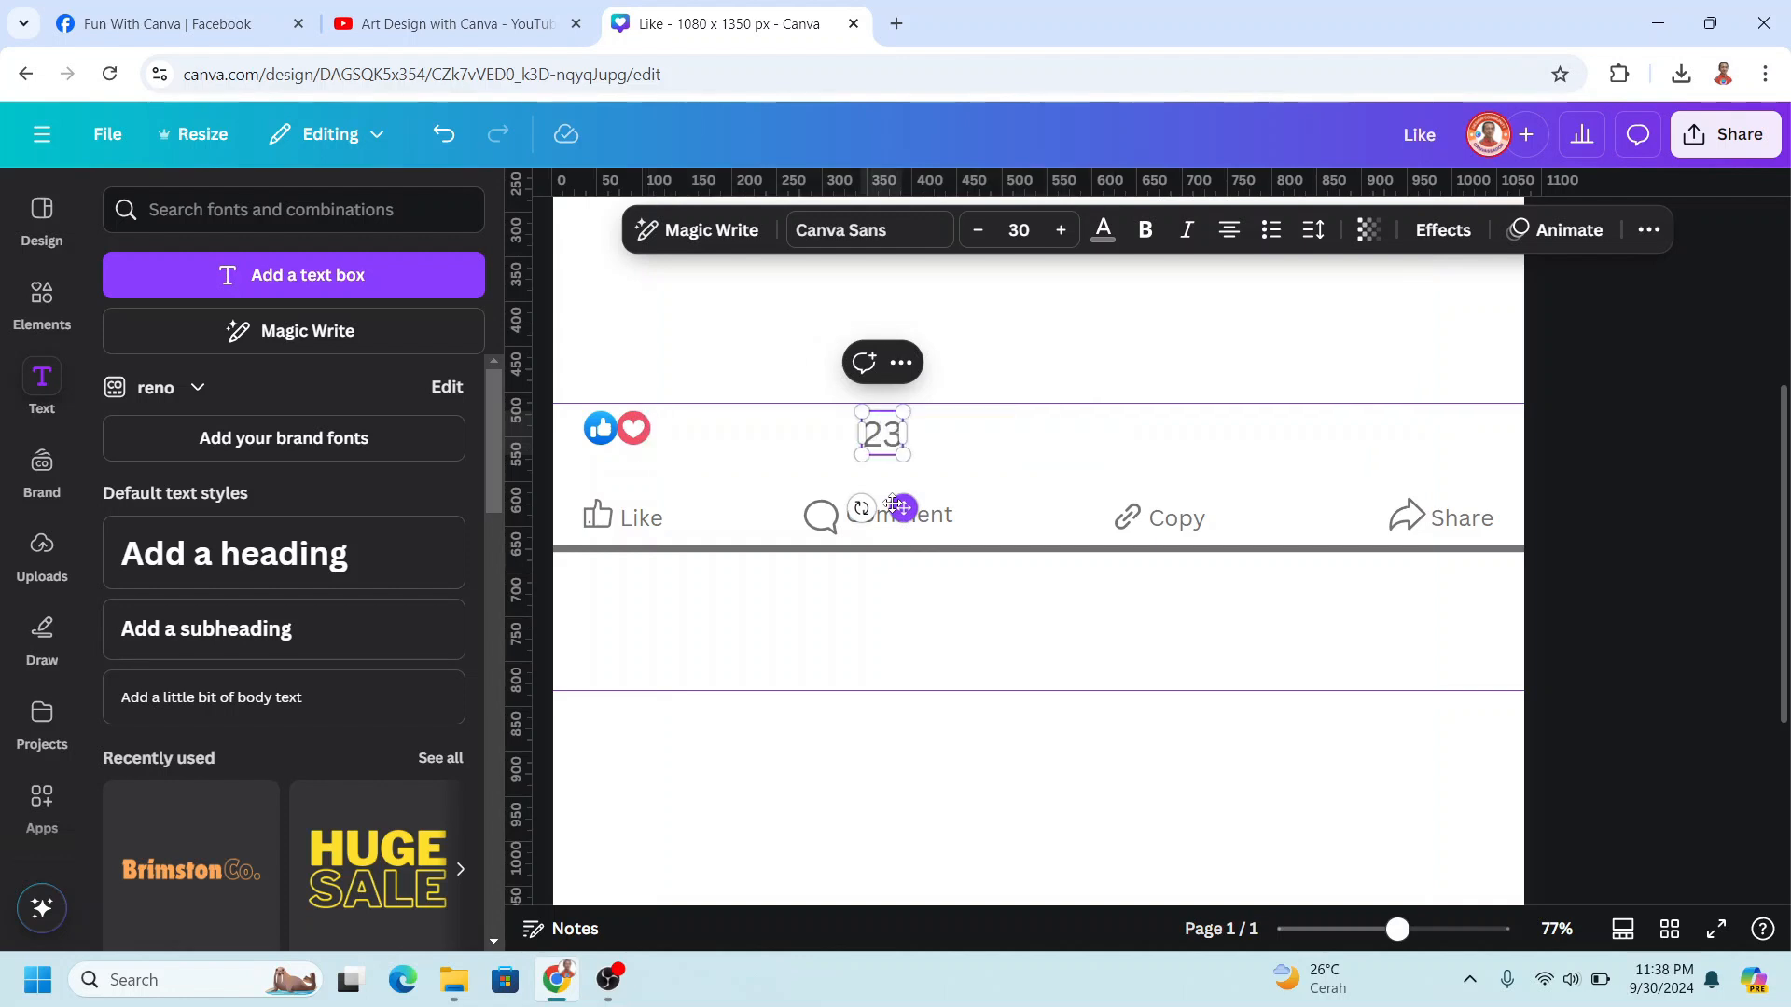
pyautogui.write('K')
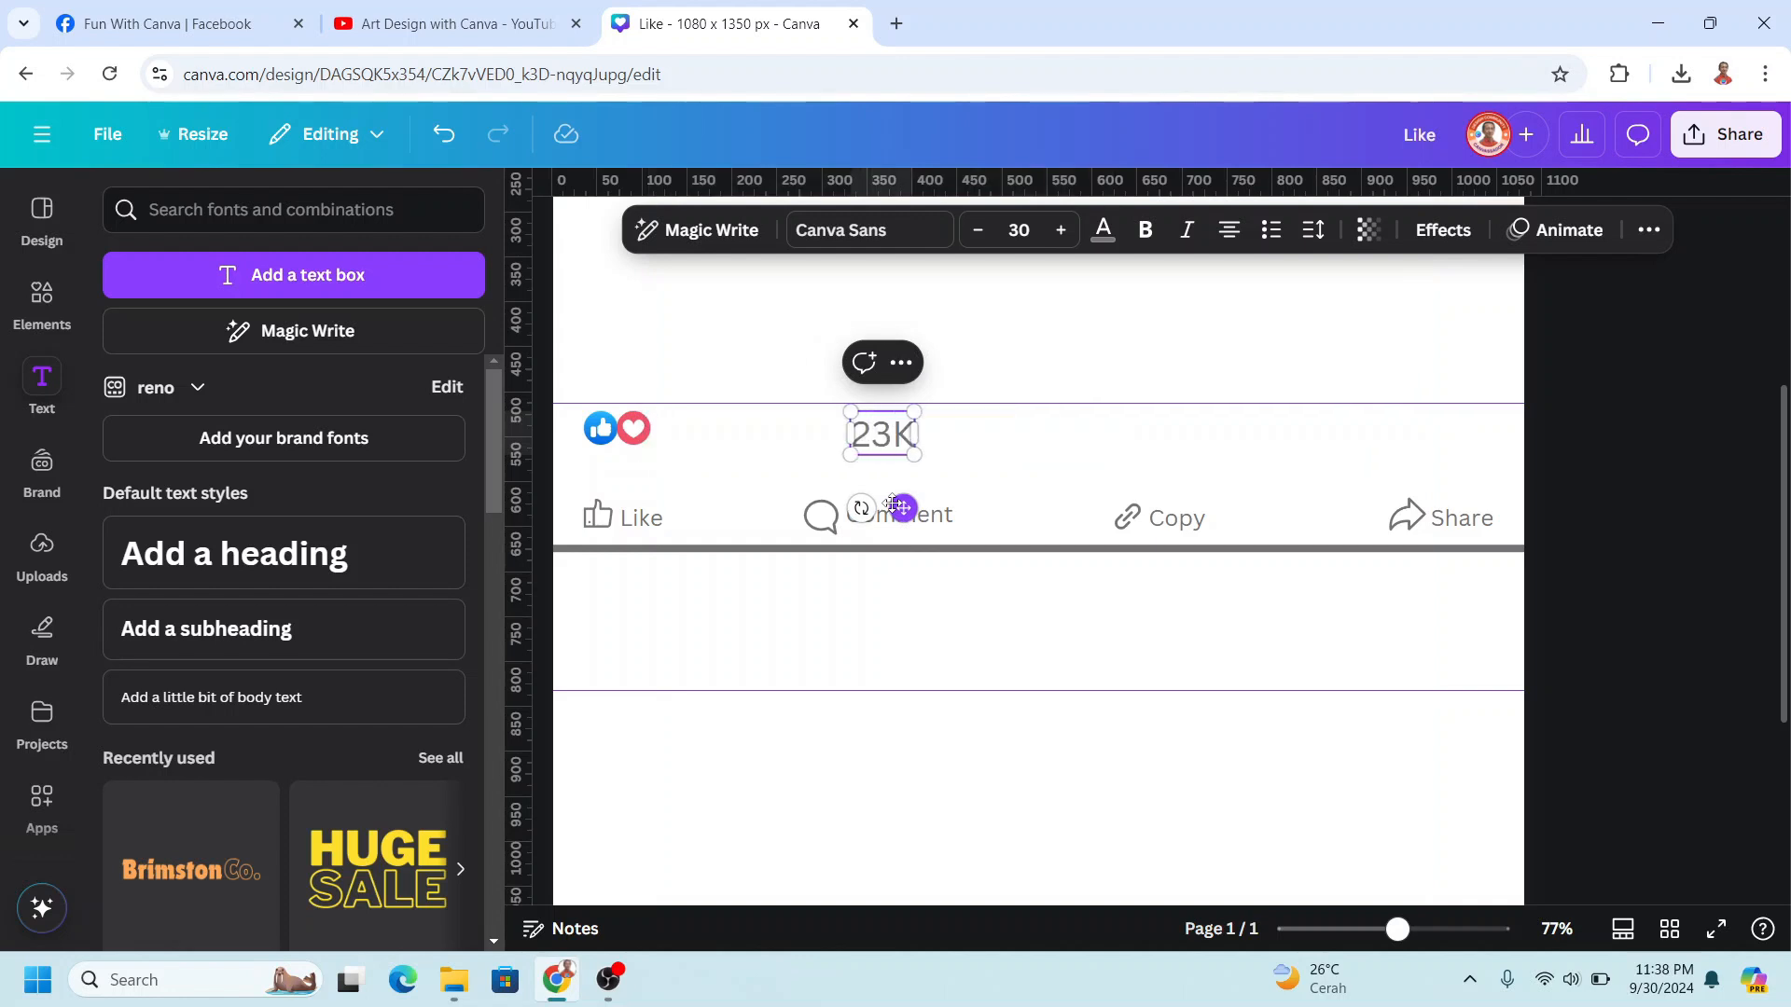
pyautogui.moveTo(915, 412); pyautogui.dragTo(888, 428)
pyautogui.moveTo(887, 511); pyautogui.dragTo(776, 499)
# Step: Duplicate the 23K text and change the copy to "2.5K Comments"
pyautogui.hotkey('ctrl', 'd')
pyautogui.doubleClick(755, 432)
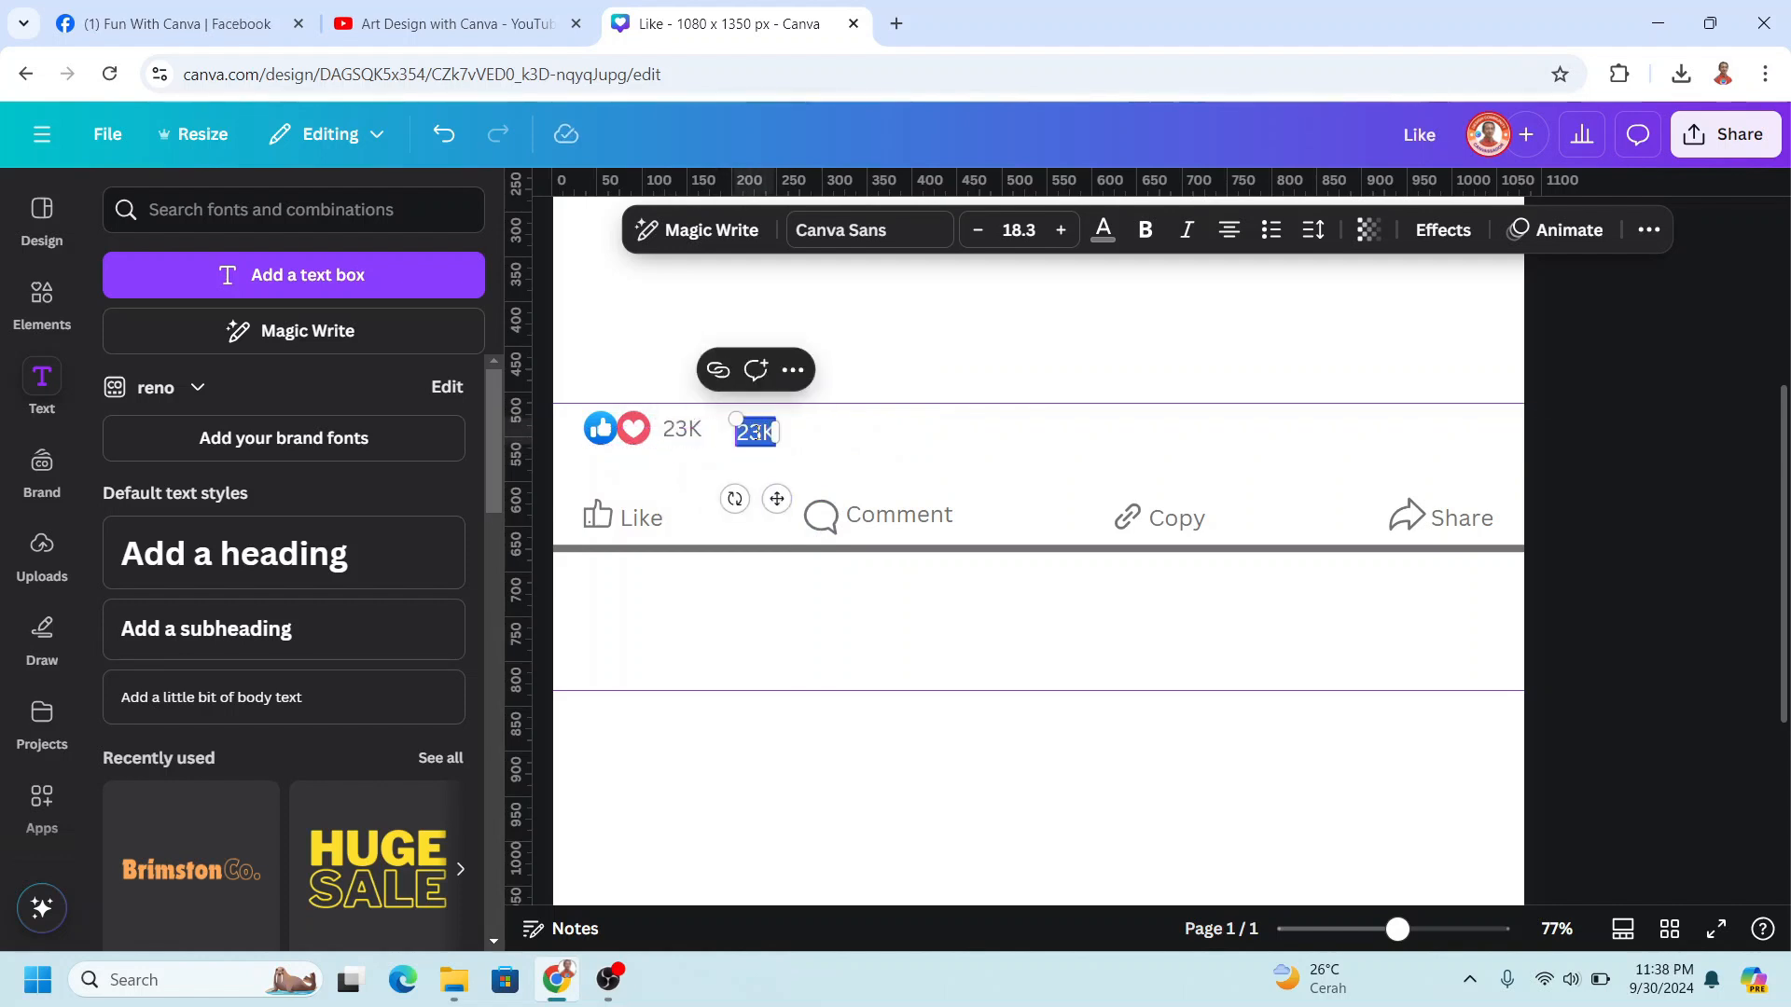
pyautogui.write('2')
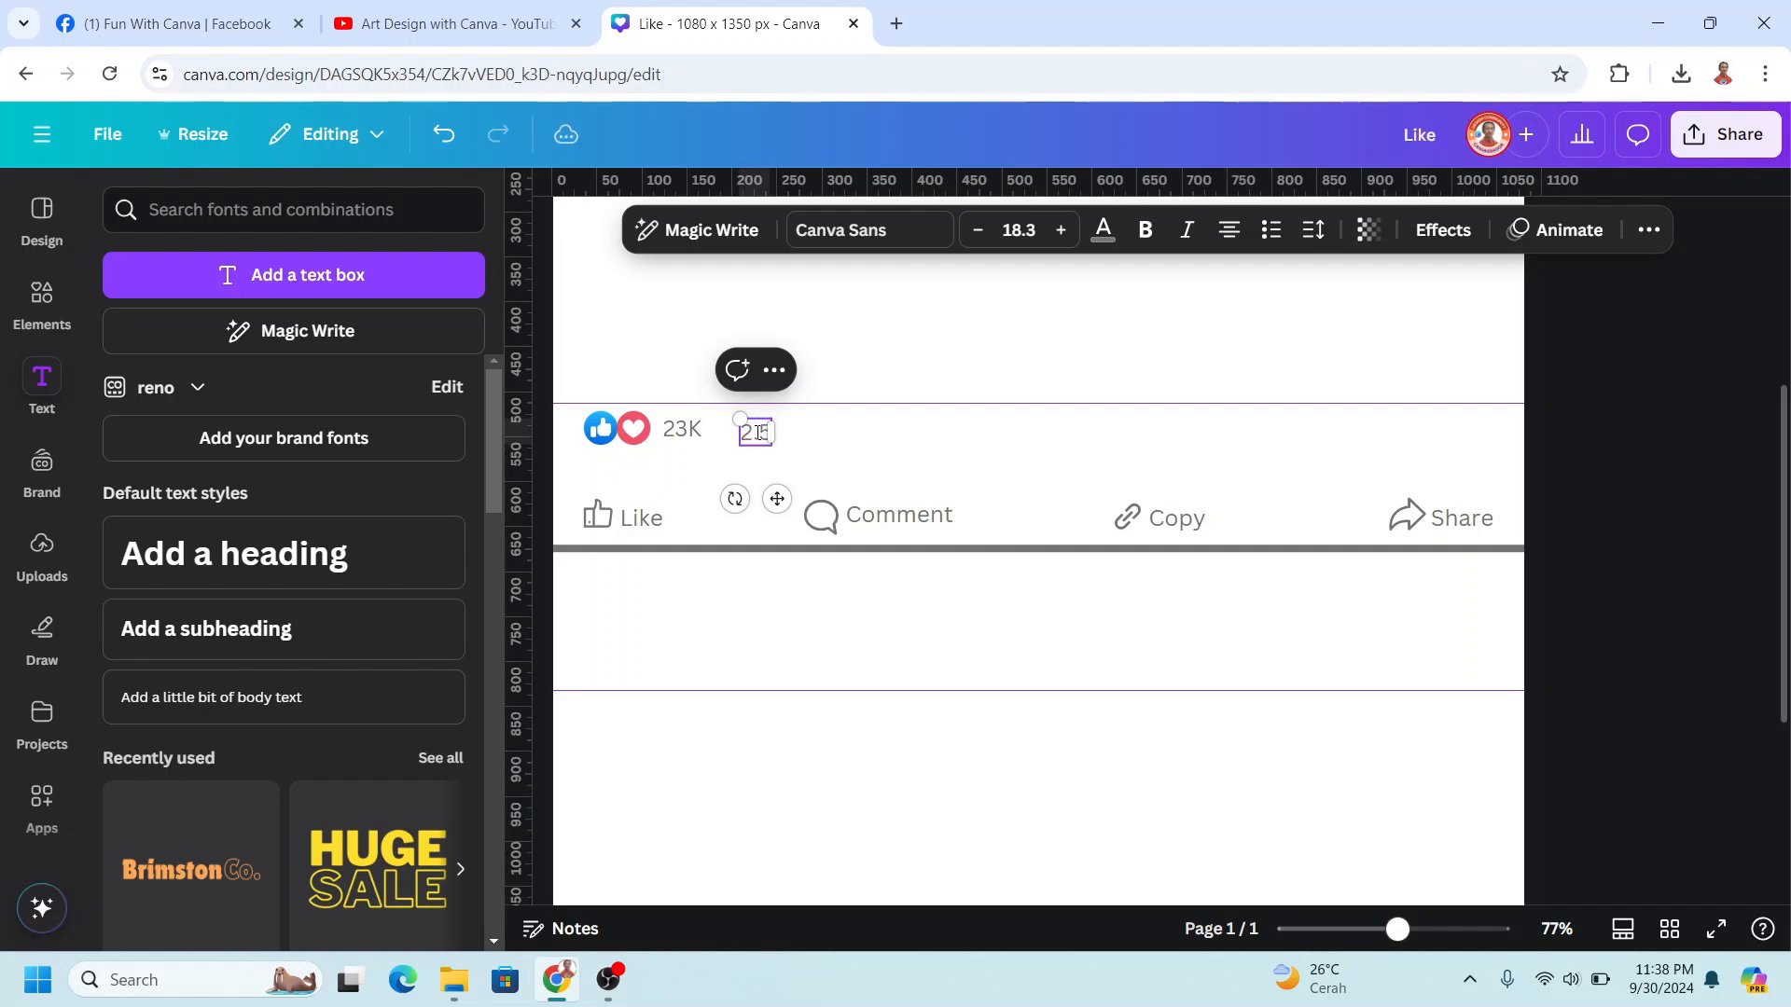
pyautogui.write('.5K Comments')
pyautogui.press('Escape')
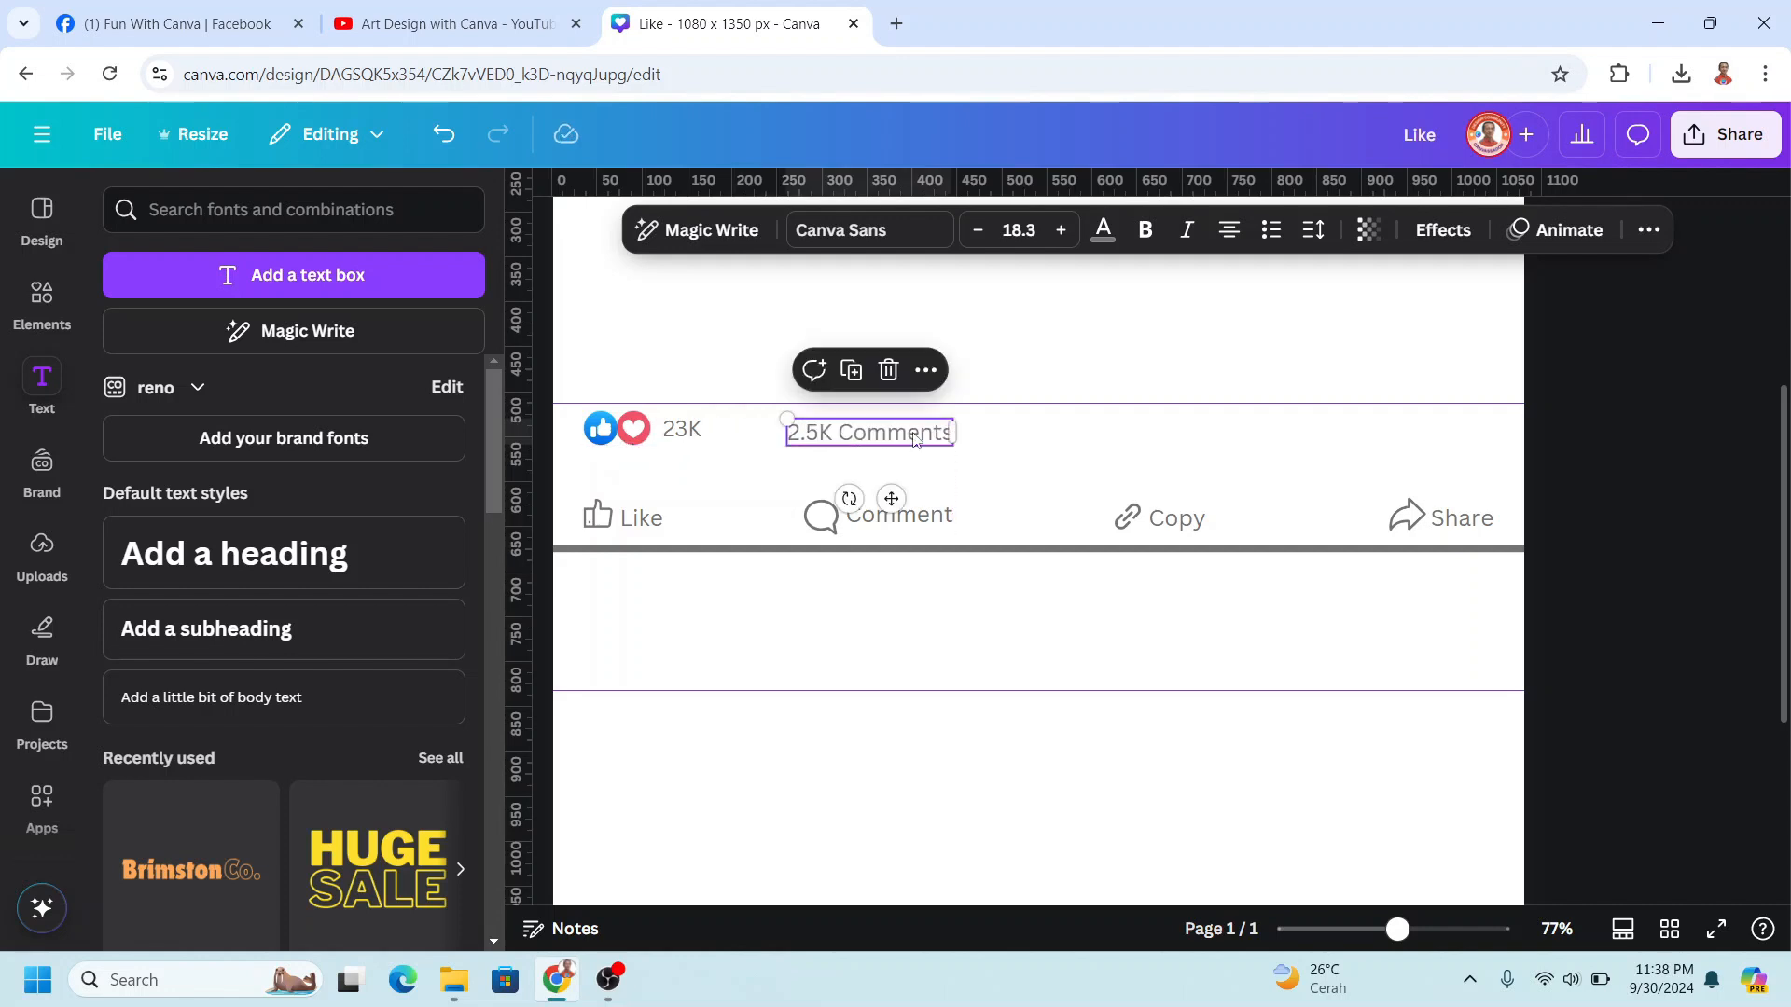
# Step: Duplicate the comments text as "789 shares" and move both texts together to the right end of the reaction row
pyautogui.click(866, 385)
pyautogui.moveTo(898, 450); pyautogui.dragTo(1061, 431)
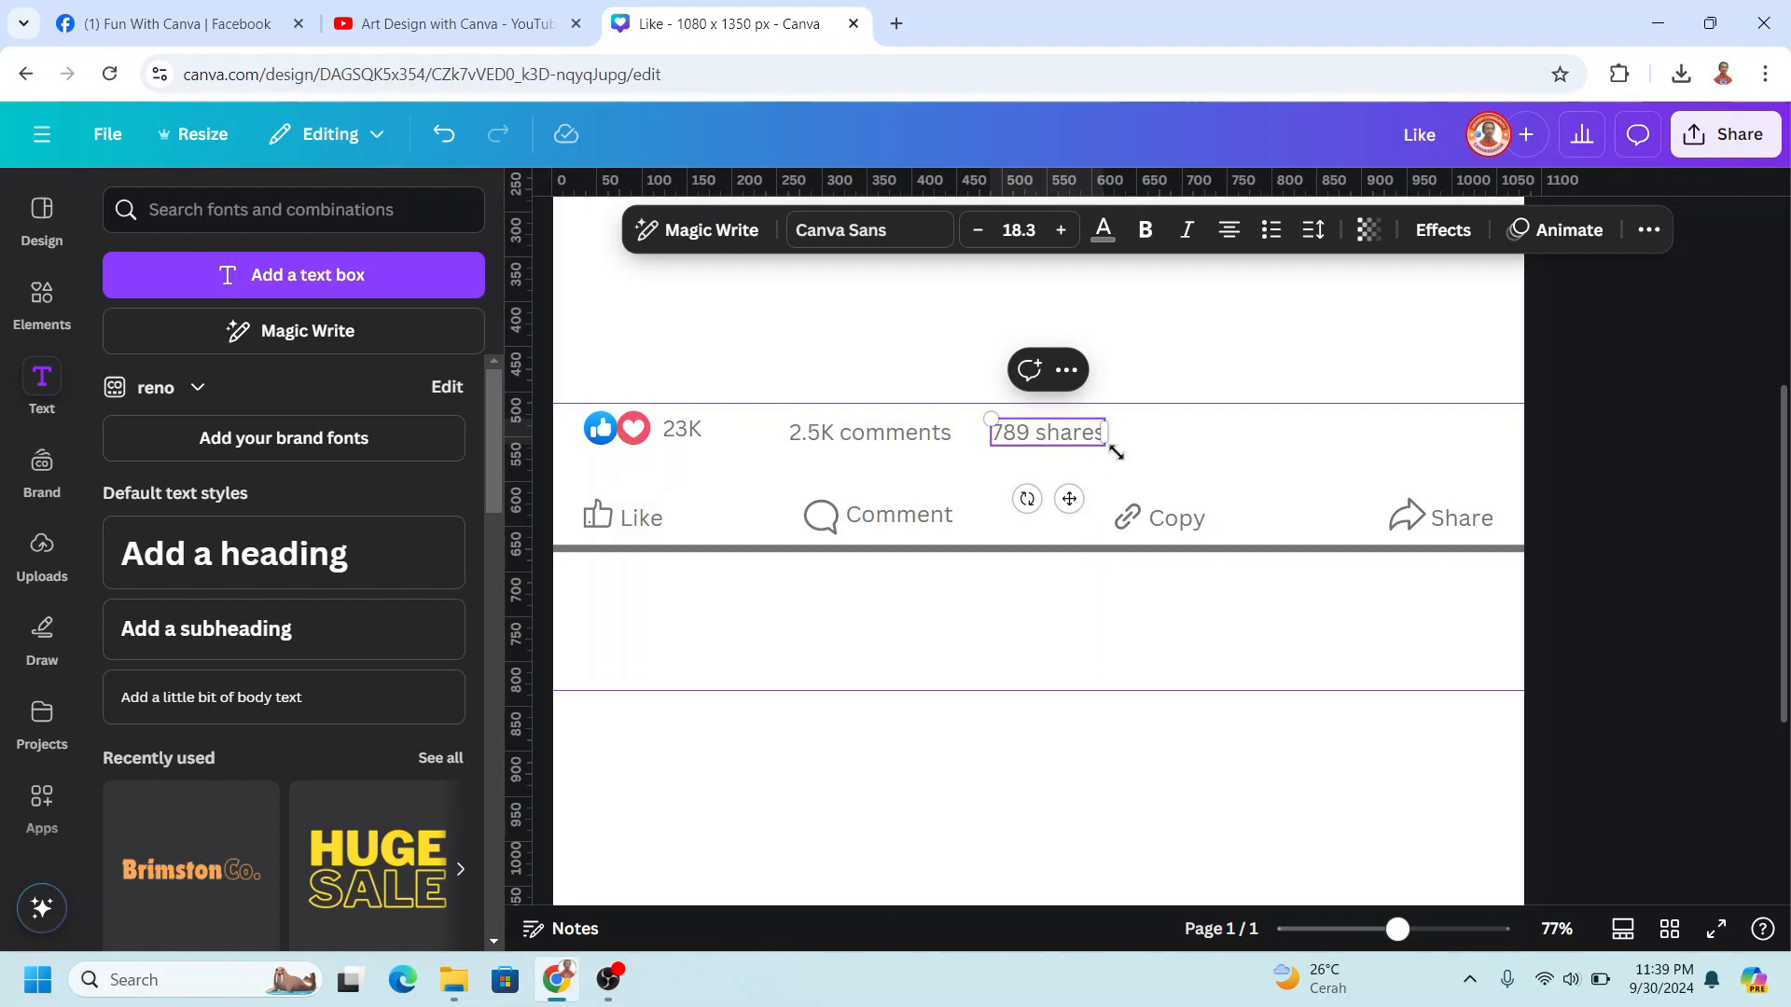
pyautogui.keyDown('shift'); pyautogui.click(889, 448); pyautogui.keyUp('shift')
pyautogui.moveTo(889, 449); pyautogui.dragTo(1276, 441)
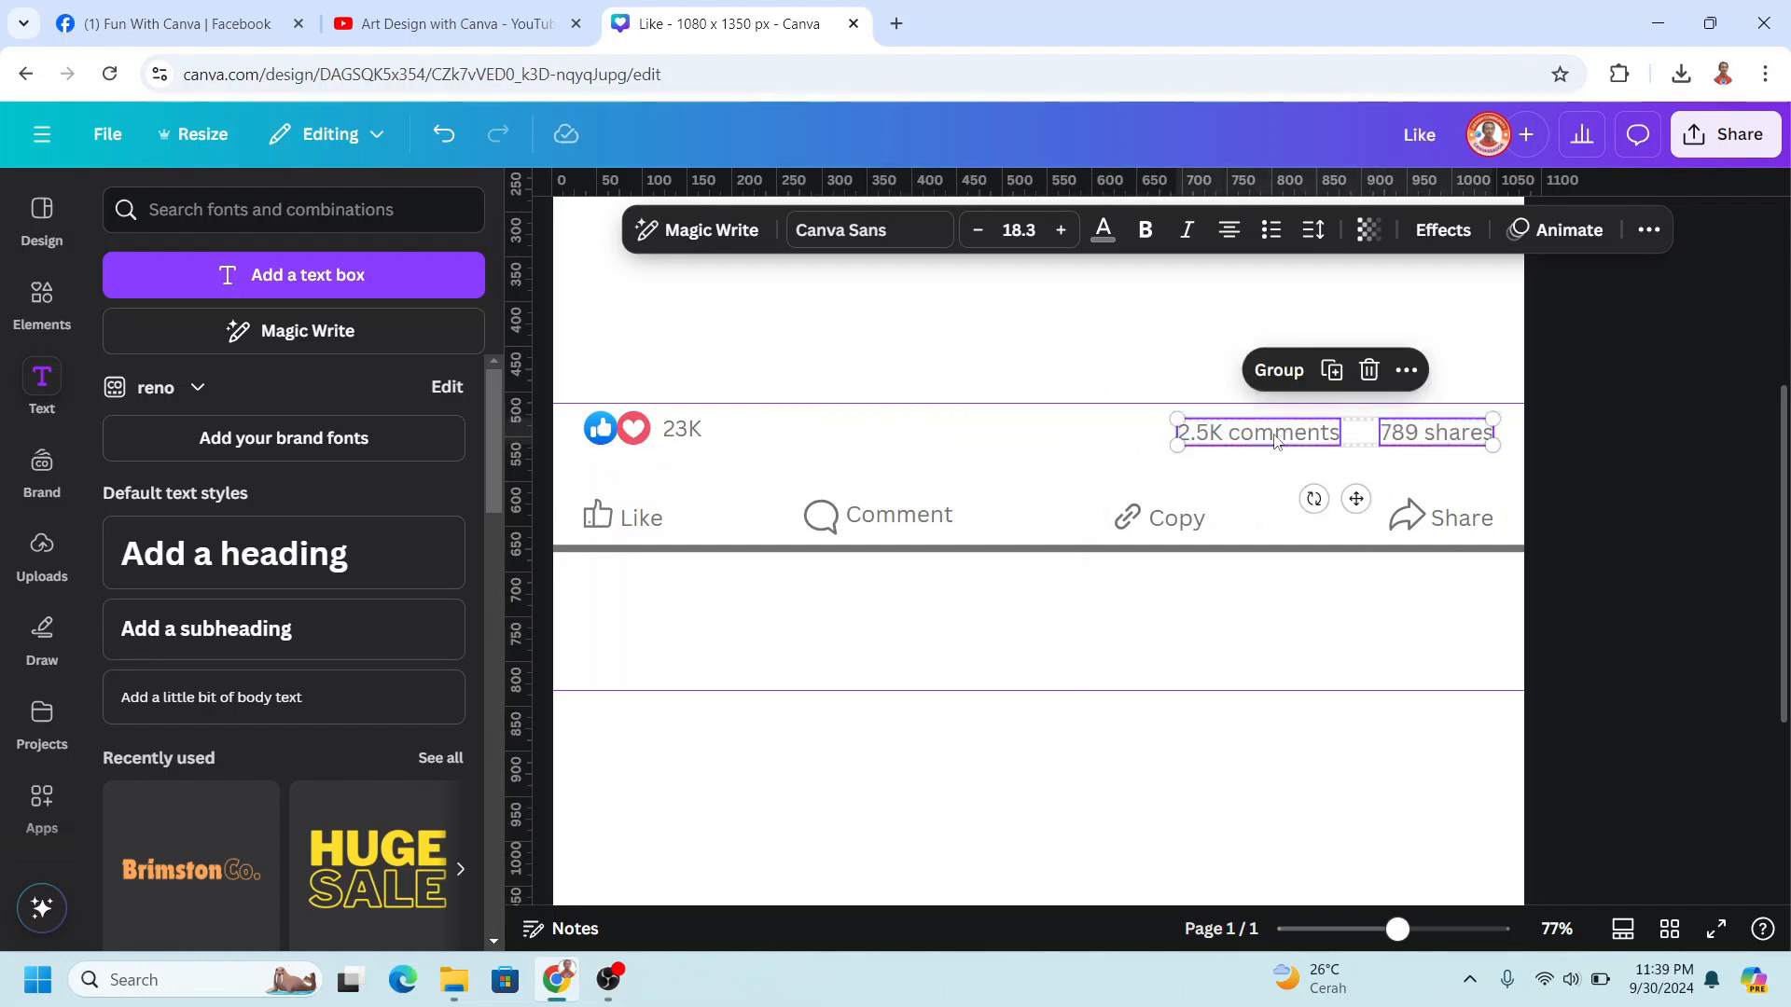
# Step: Insert a circle frame from the recently used elements and shrink it to about a third of its size
pyautogui.click(73, 323)
pyautogui.click(196, 364)
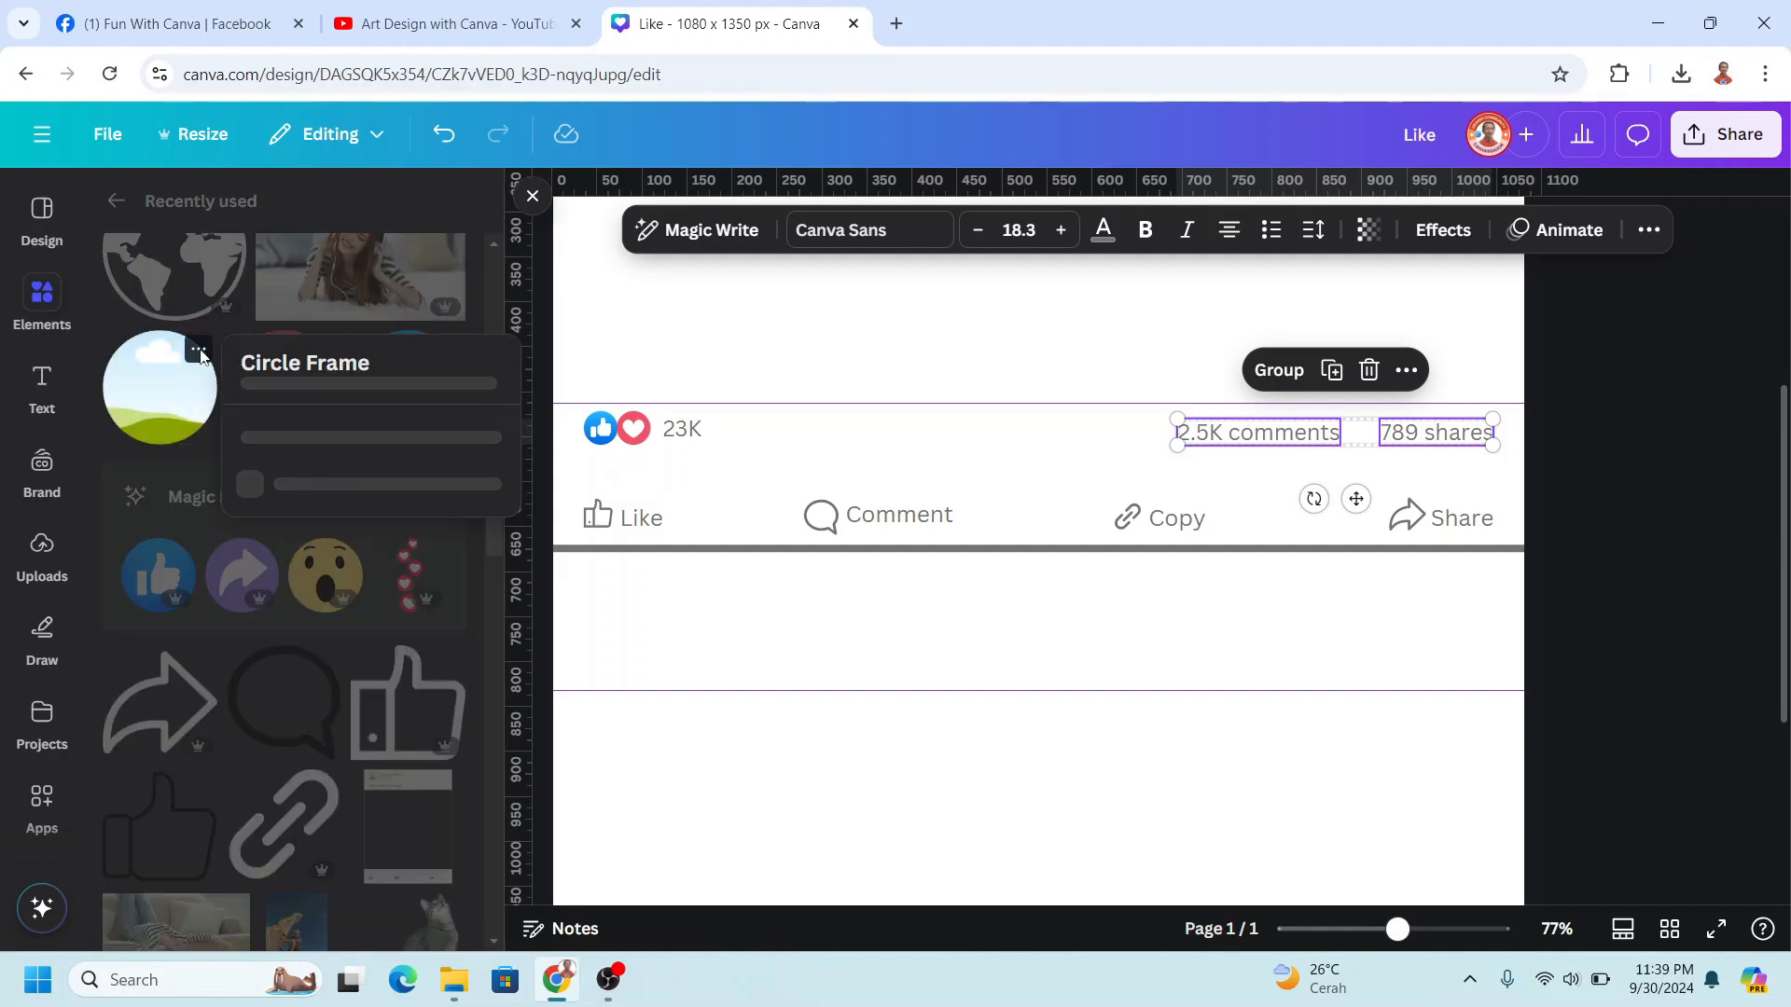
pyautogui.click(164, 408)
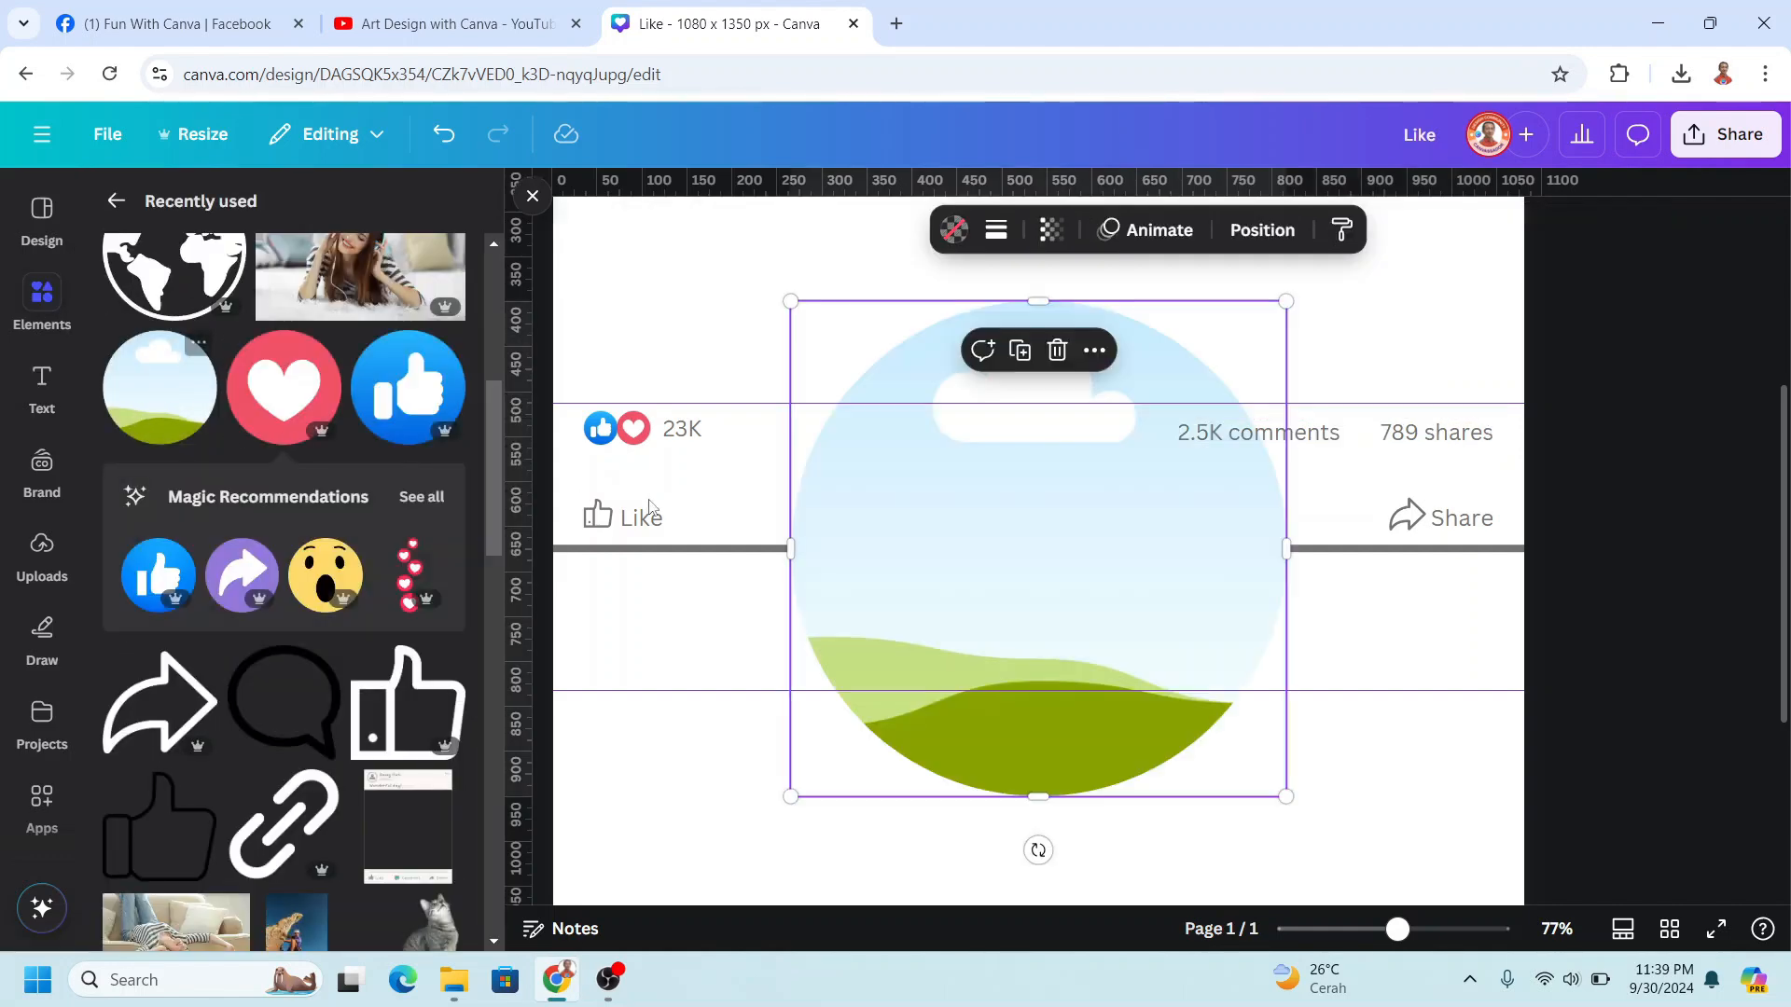
pyautogui.moveTo(1288, 304); pyautogui.dragTo(952, 635)
# Step: Fill the circle frame with the photo of the woman wearing headphones and place it as a small profile picture below the Like icon
pyautogui.scroll(1, 350, 392)
pyautogui.scroll(1, 350, 391)
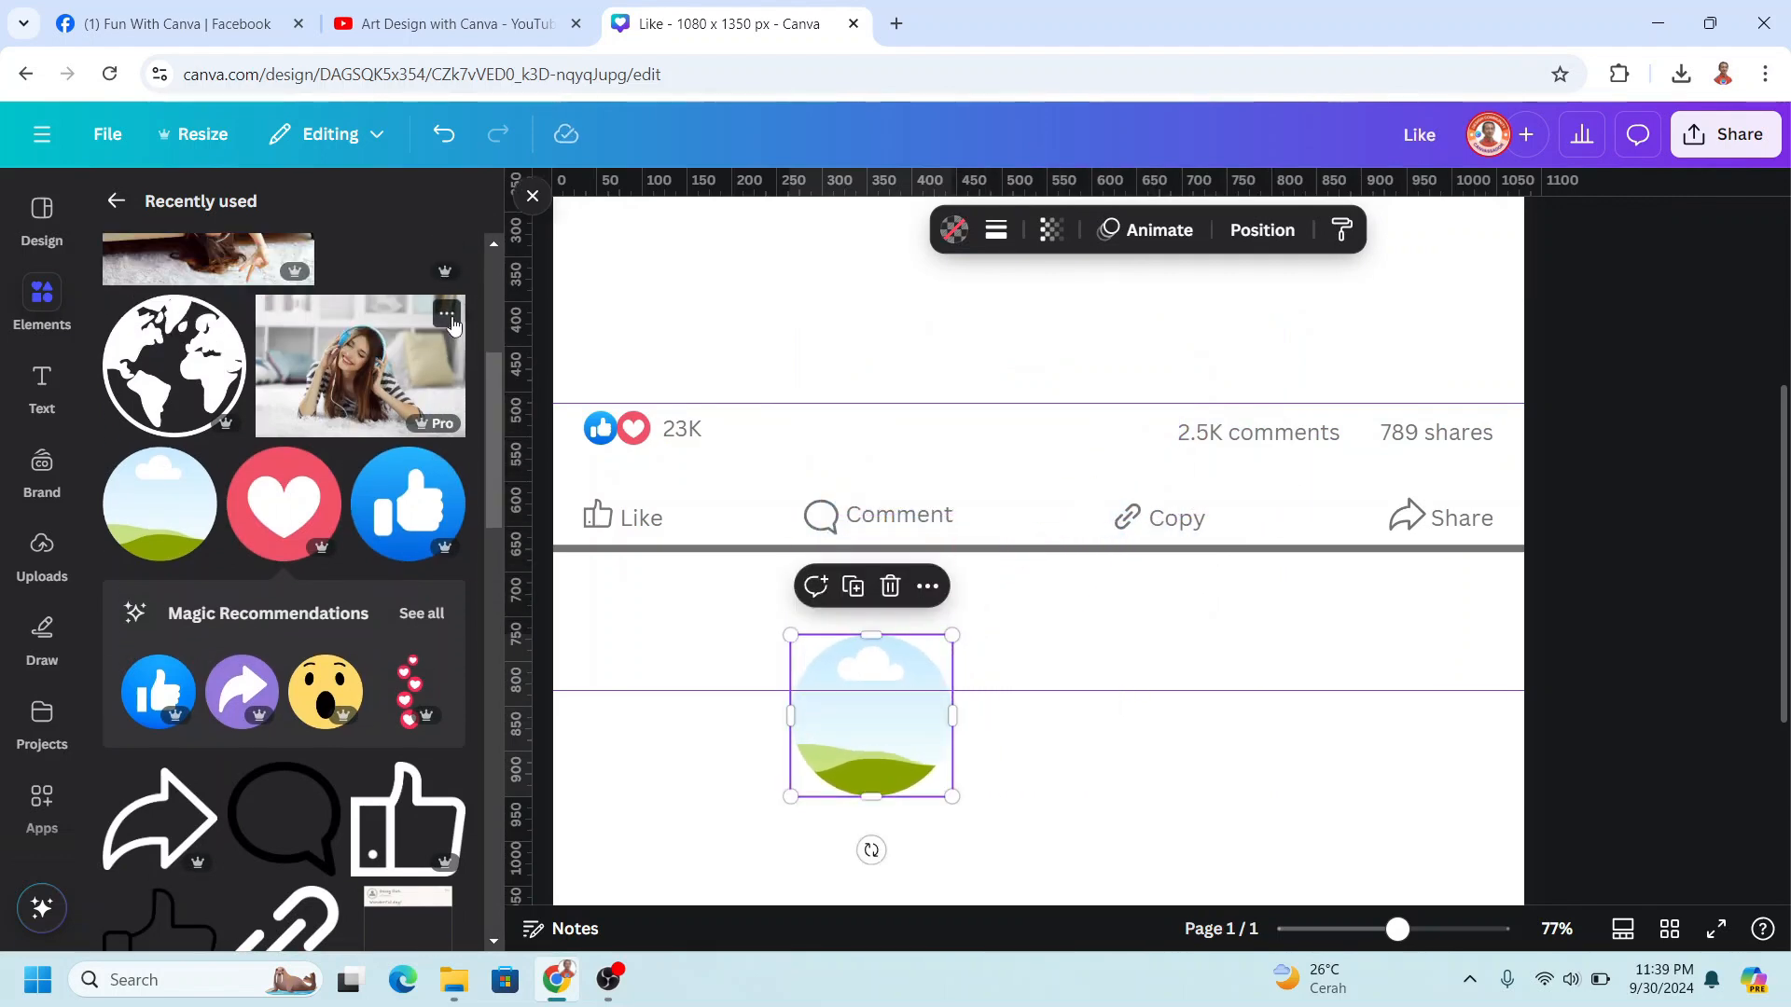
pyautogui.click(448, 314)
pyautogui.click(364, 368)
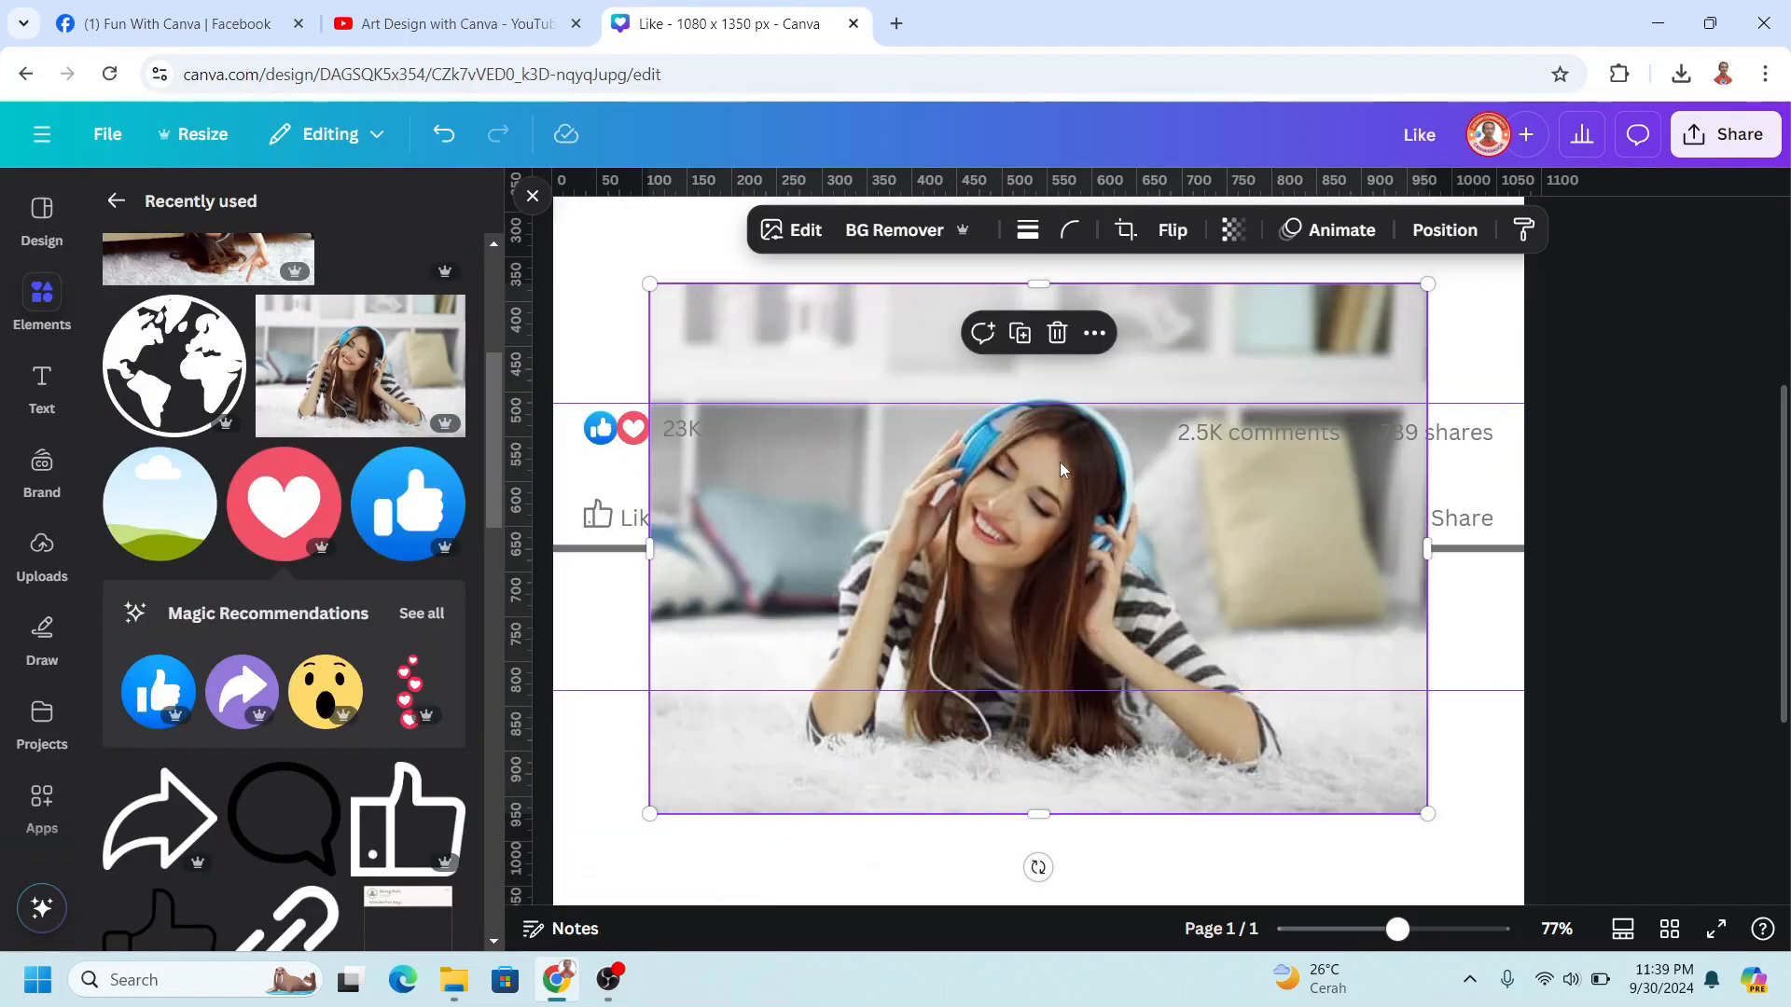
pyautogui.moveTo(1061, 469); pyautogui.dragTo(902, 744)
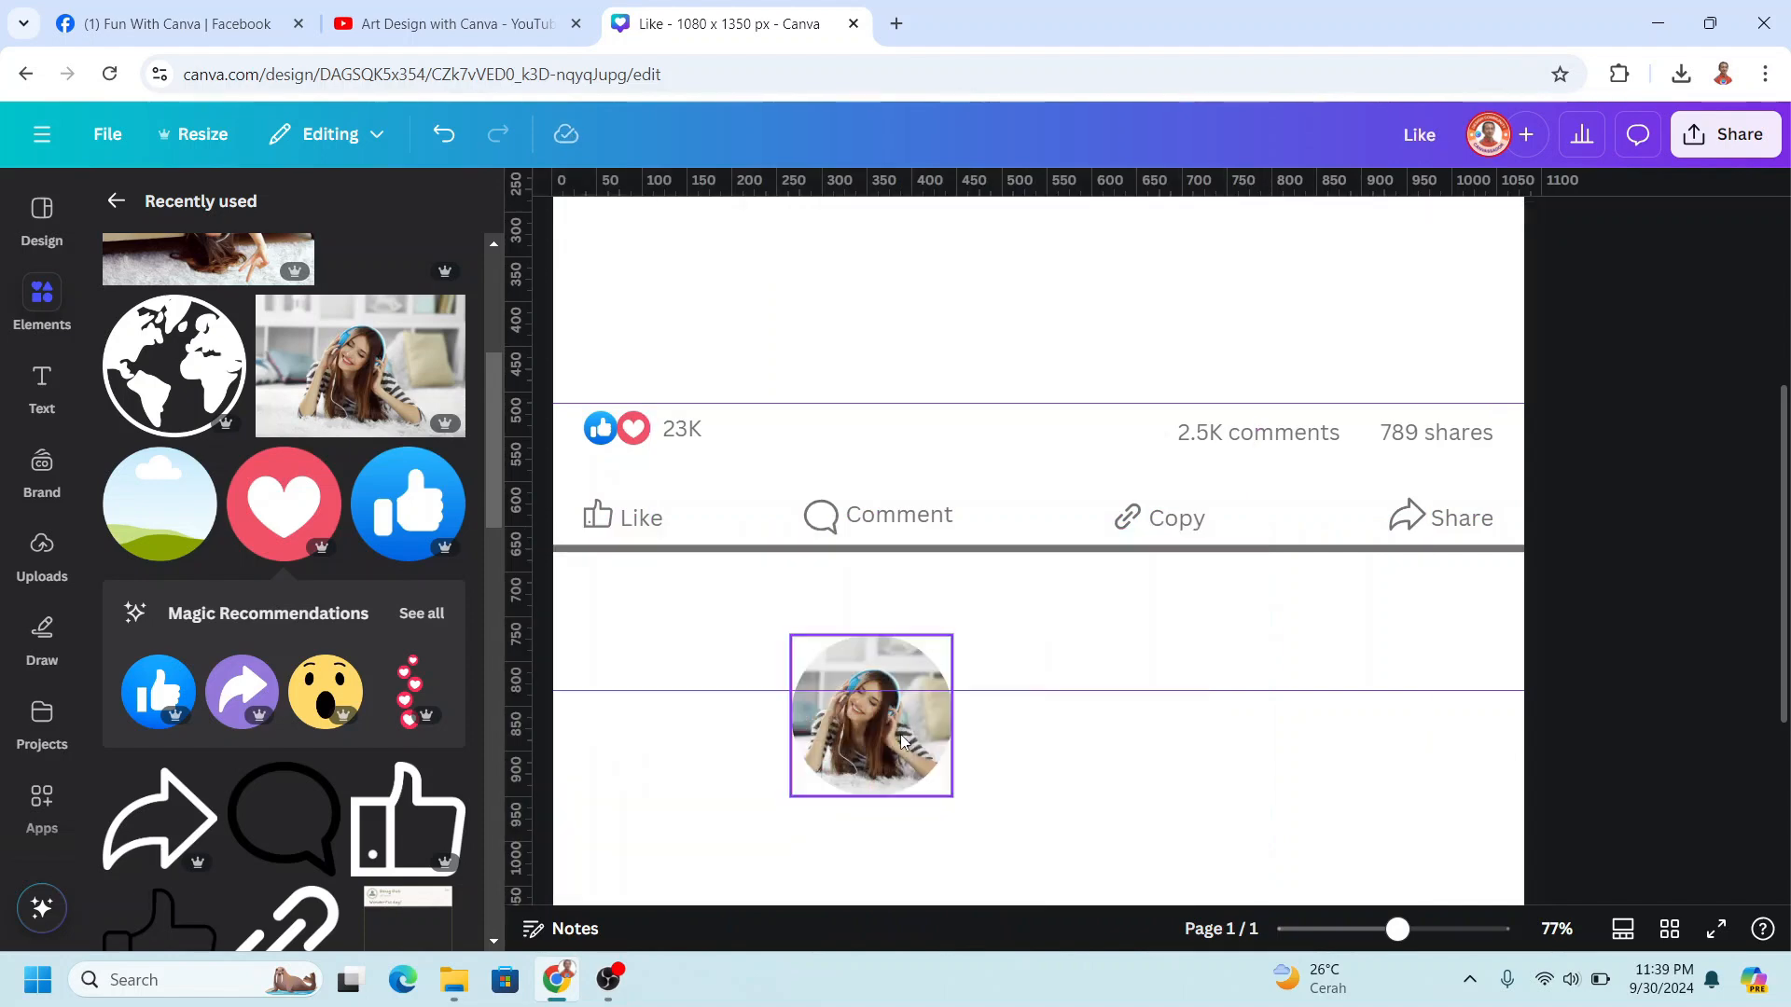
pyautogui.click(893, 672)
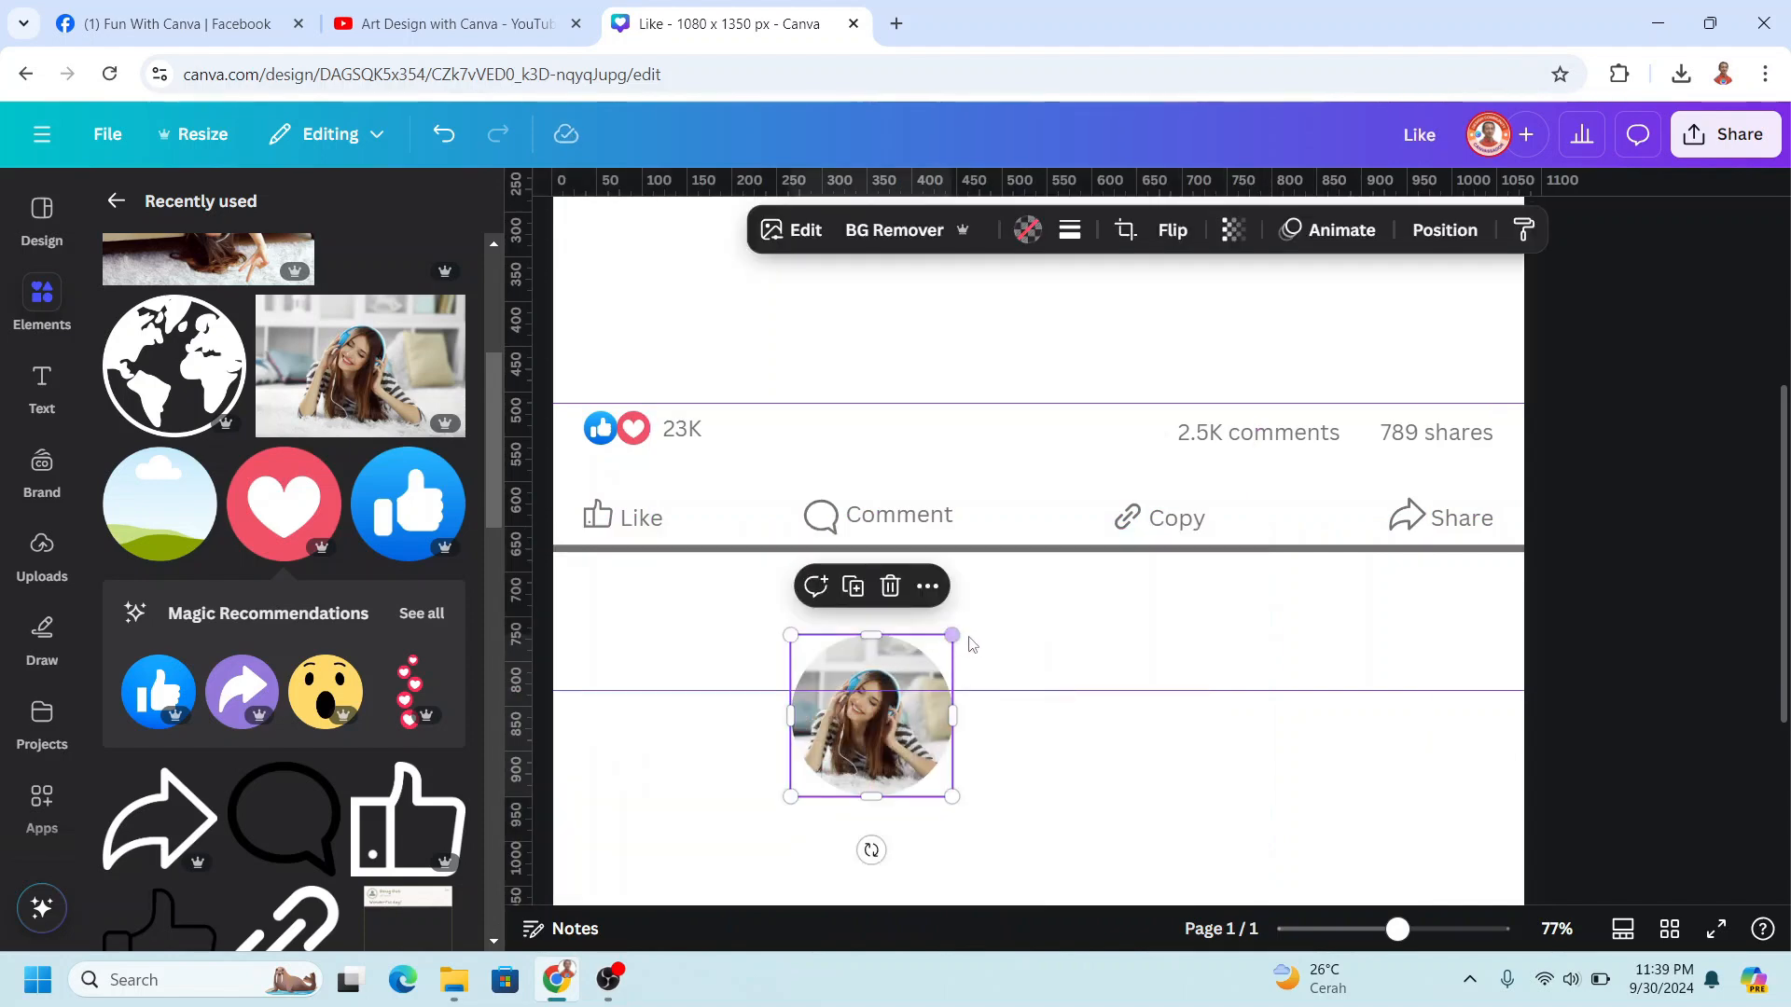
pyautogui.moveTo(939, 654); pyautogui.dragTo(648, 632)
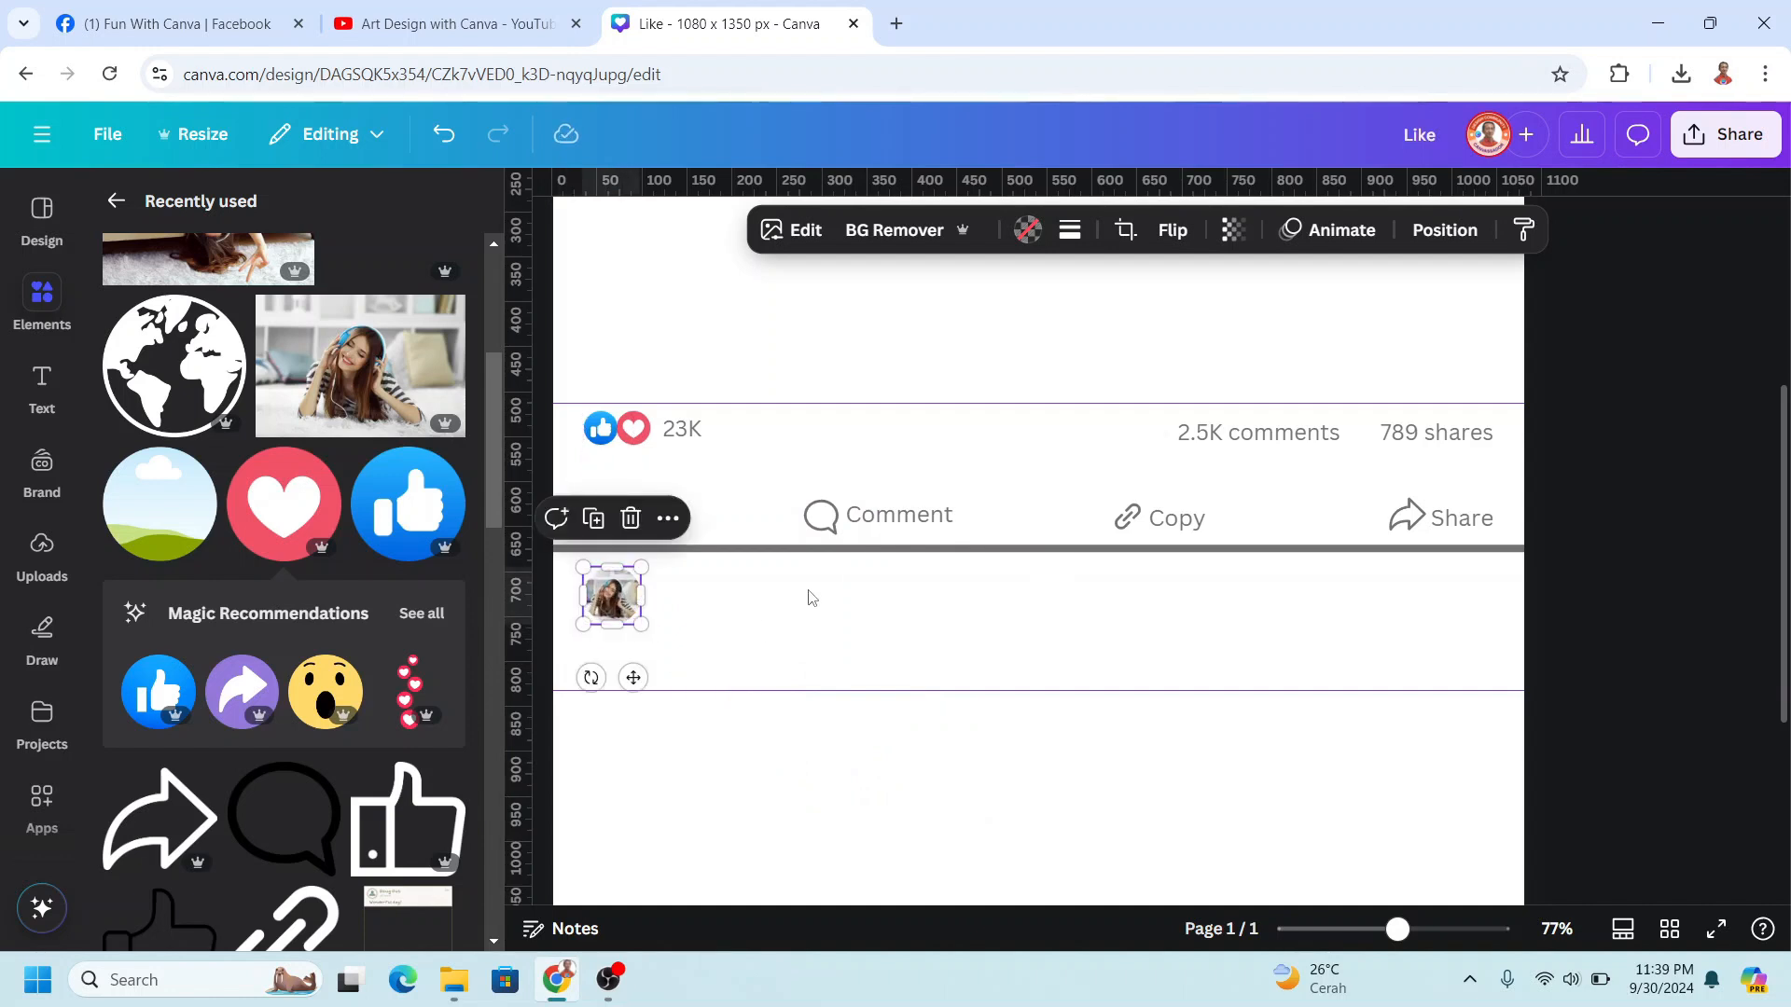
# Step: Duplicate the 23K text and move the copy beside the profile picture, below the grey line
pyautogui.click(678, 434)
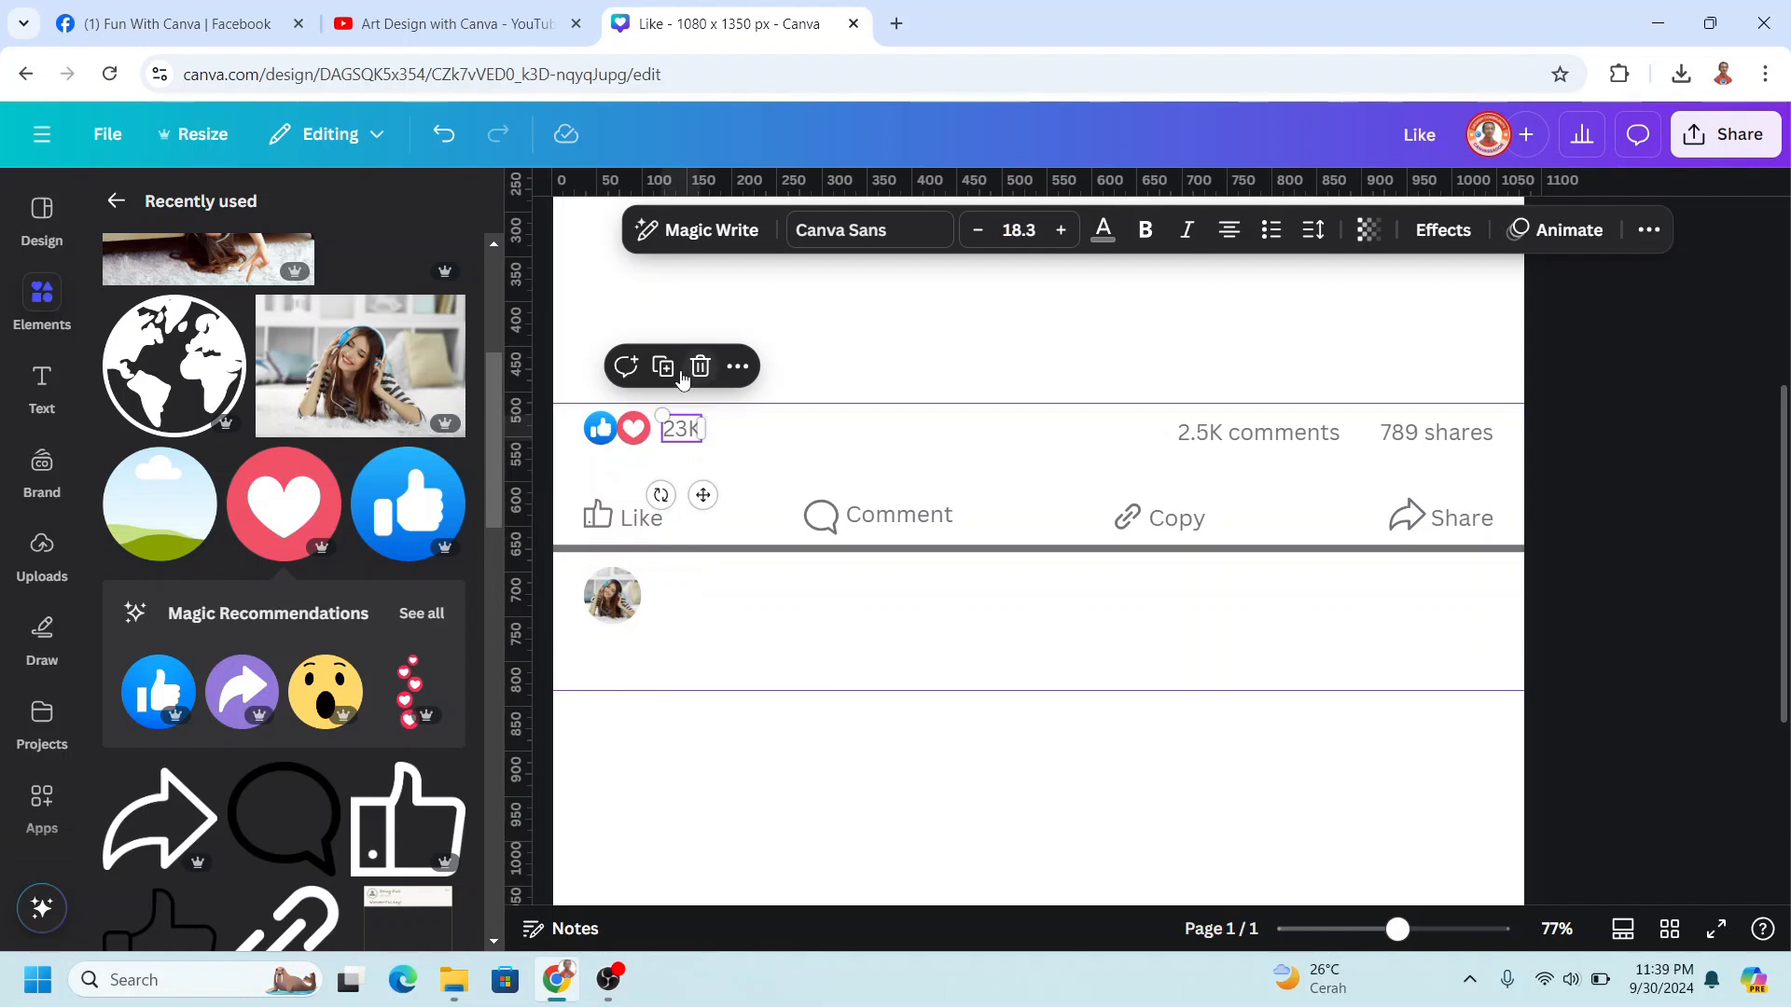
pyautogui.click(675, 370)
pyautogui.moveTo(720, 511); pyautogui.dragTo(712, 650)
# Step: Replace the copied text beside the profile picture with the profile's full name, left-aligned and bold
pyautogui.doubleClick(679, 583)
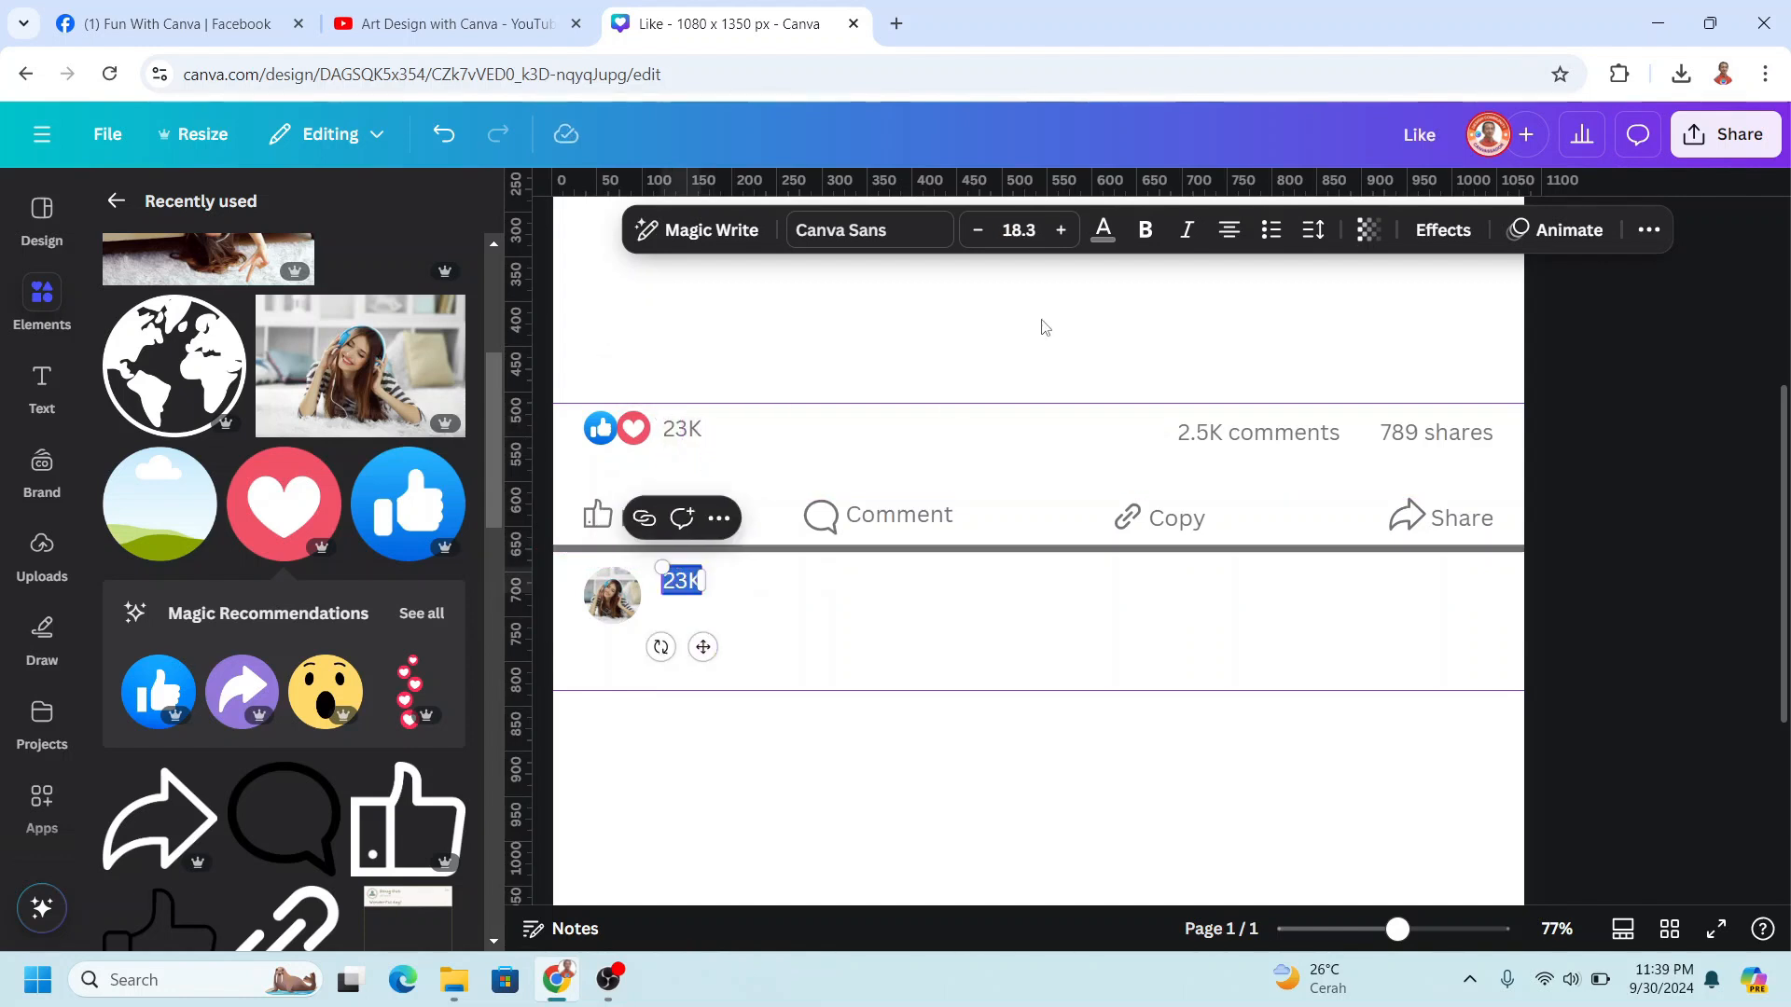
pyautogui.click(1229, 234)
pyautogui.write('Listenia Musicania')
pyautogui.press('Escape')
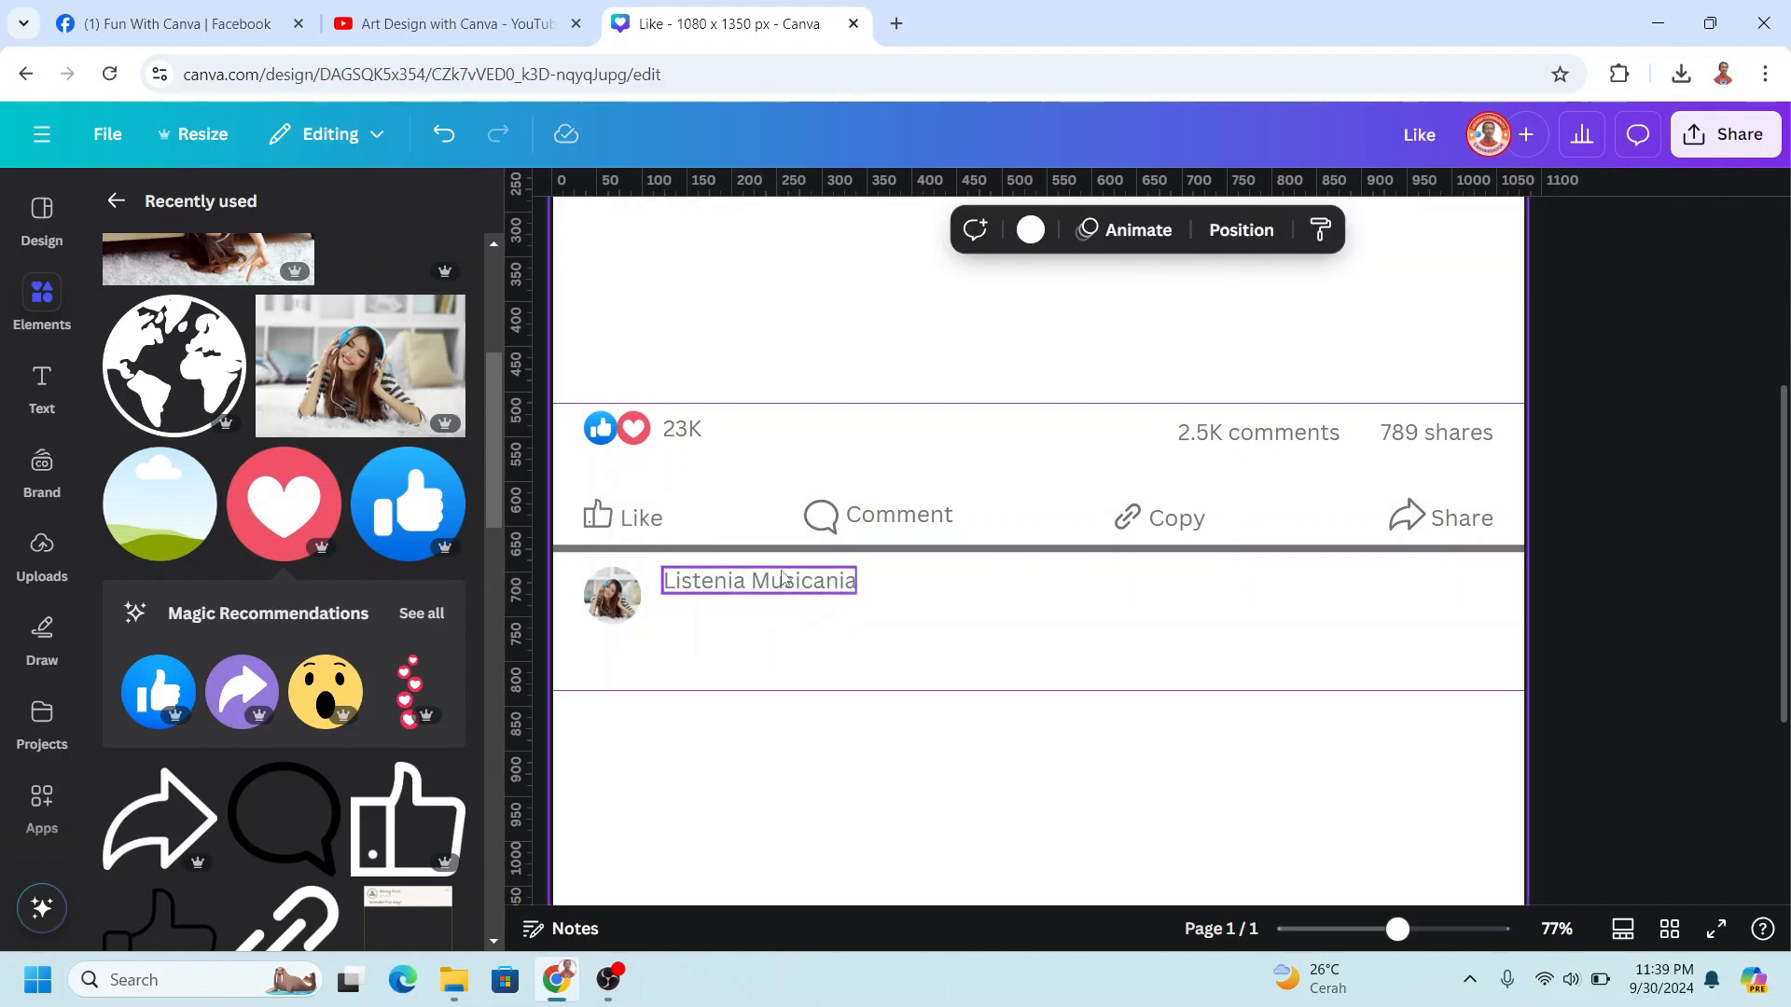
pyautogui.click(1139, 233)
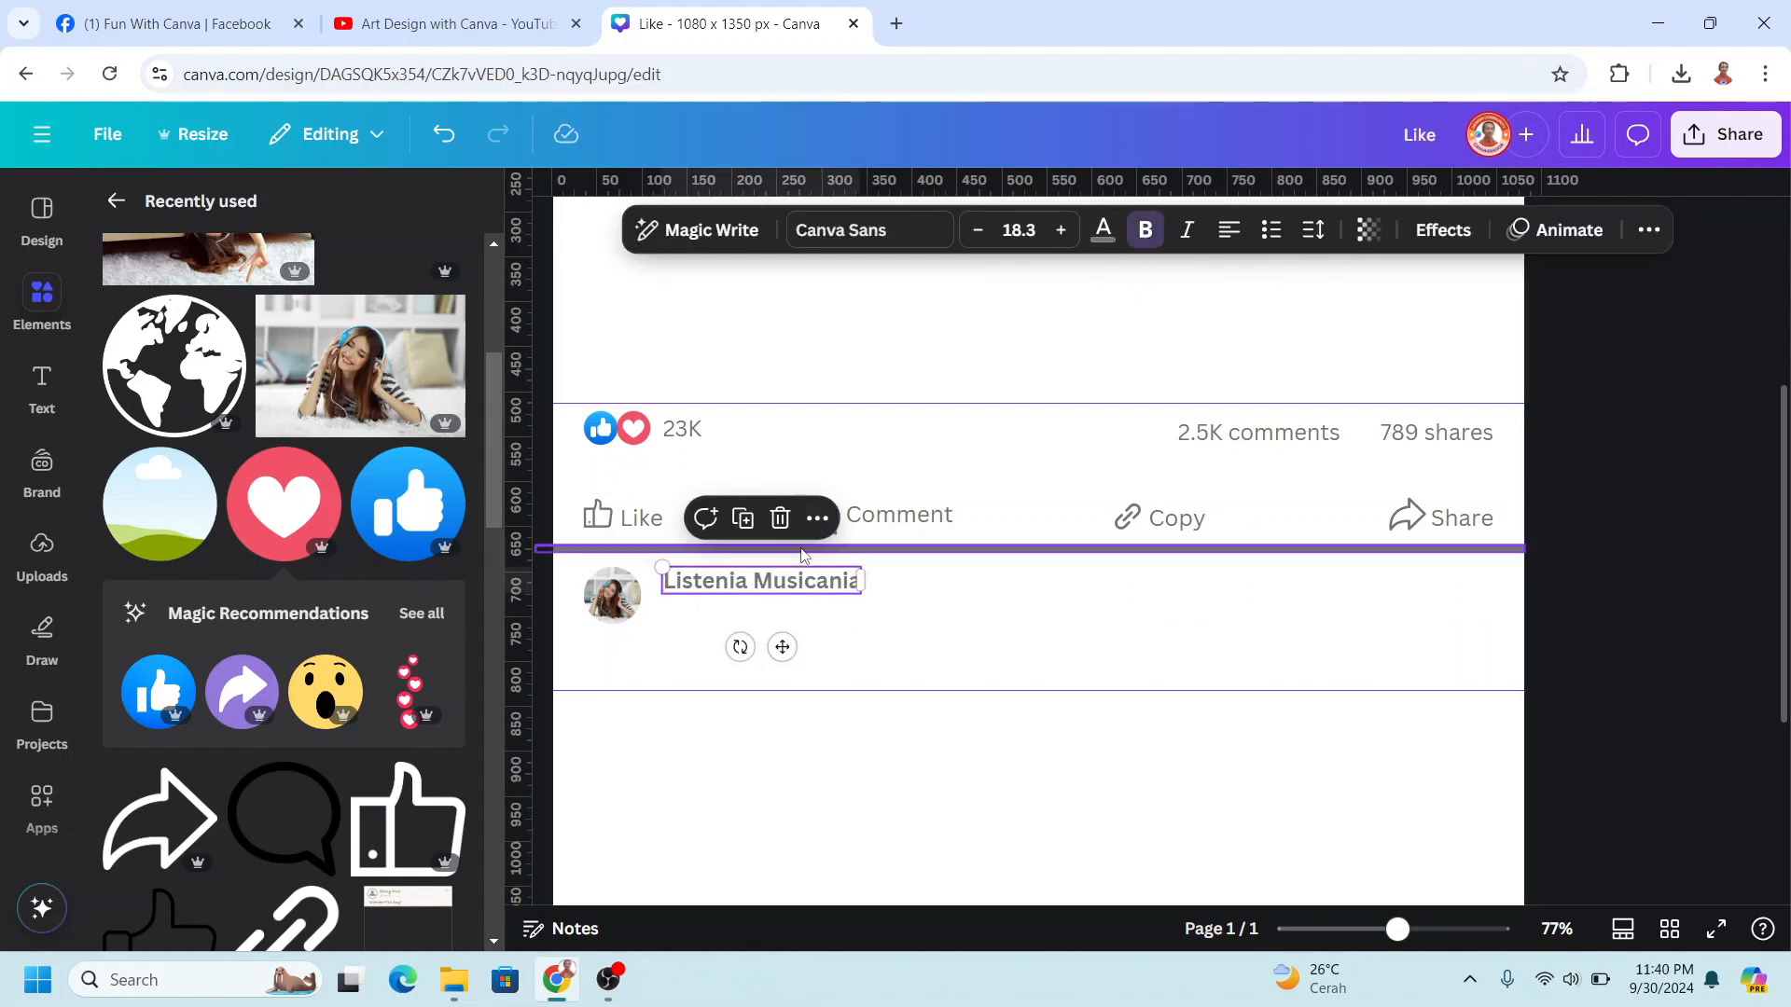
# Step: Duplicate the profile name just below itself, change the copy to "3d" and remove its bold formatting
pyautogui.click(741, 519)
pyautogui.moveTo(773, 608); pyautogui.dragTo(758, 627)
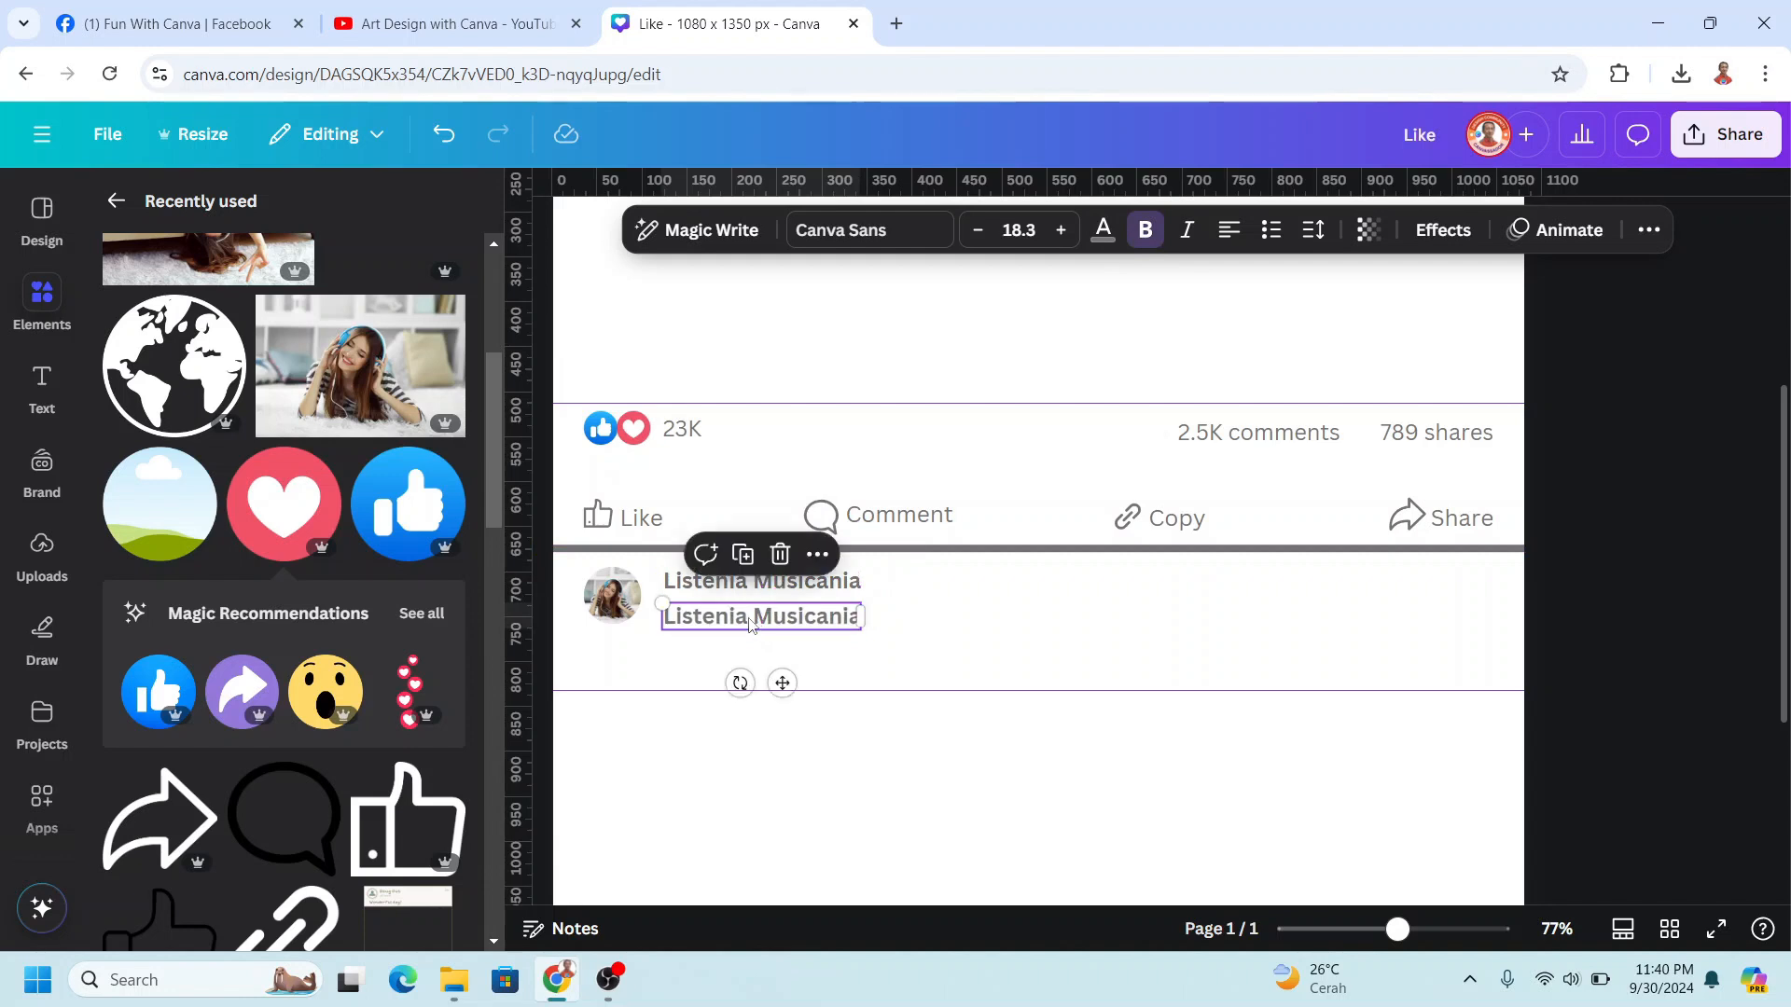
pyautogui.doubleClick(750, 618)
pyautogui.write('3d')
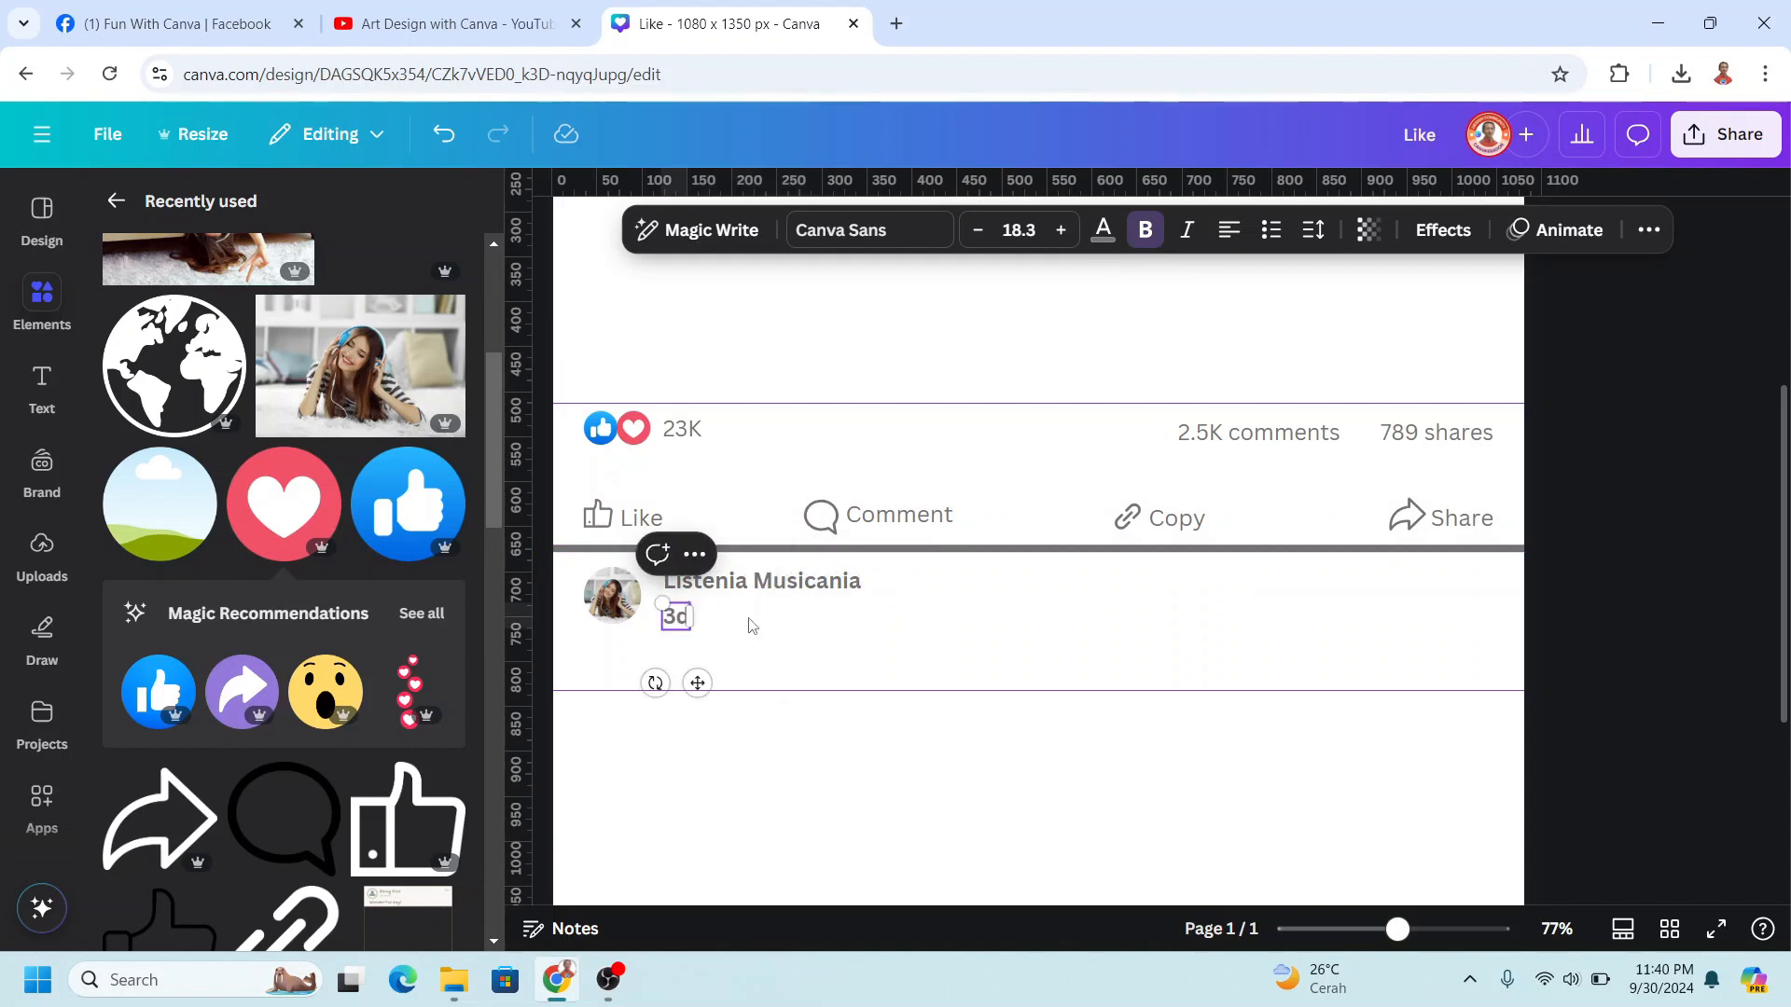
pyautogui.hotkey('ctrl', 'a')
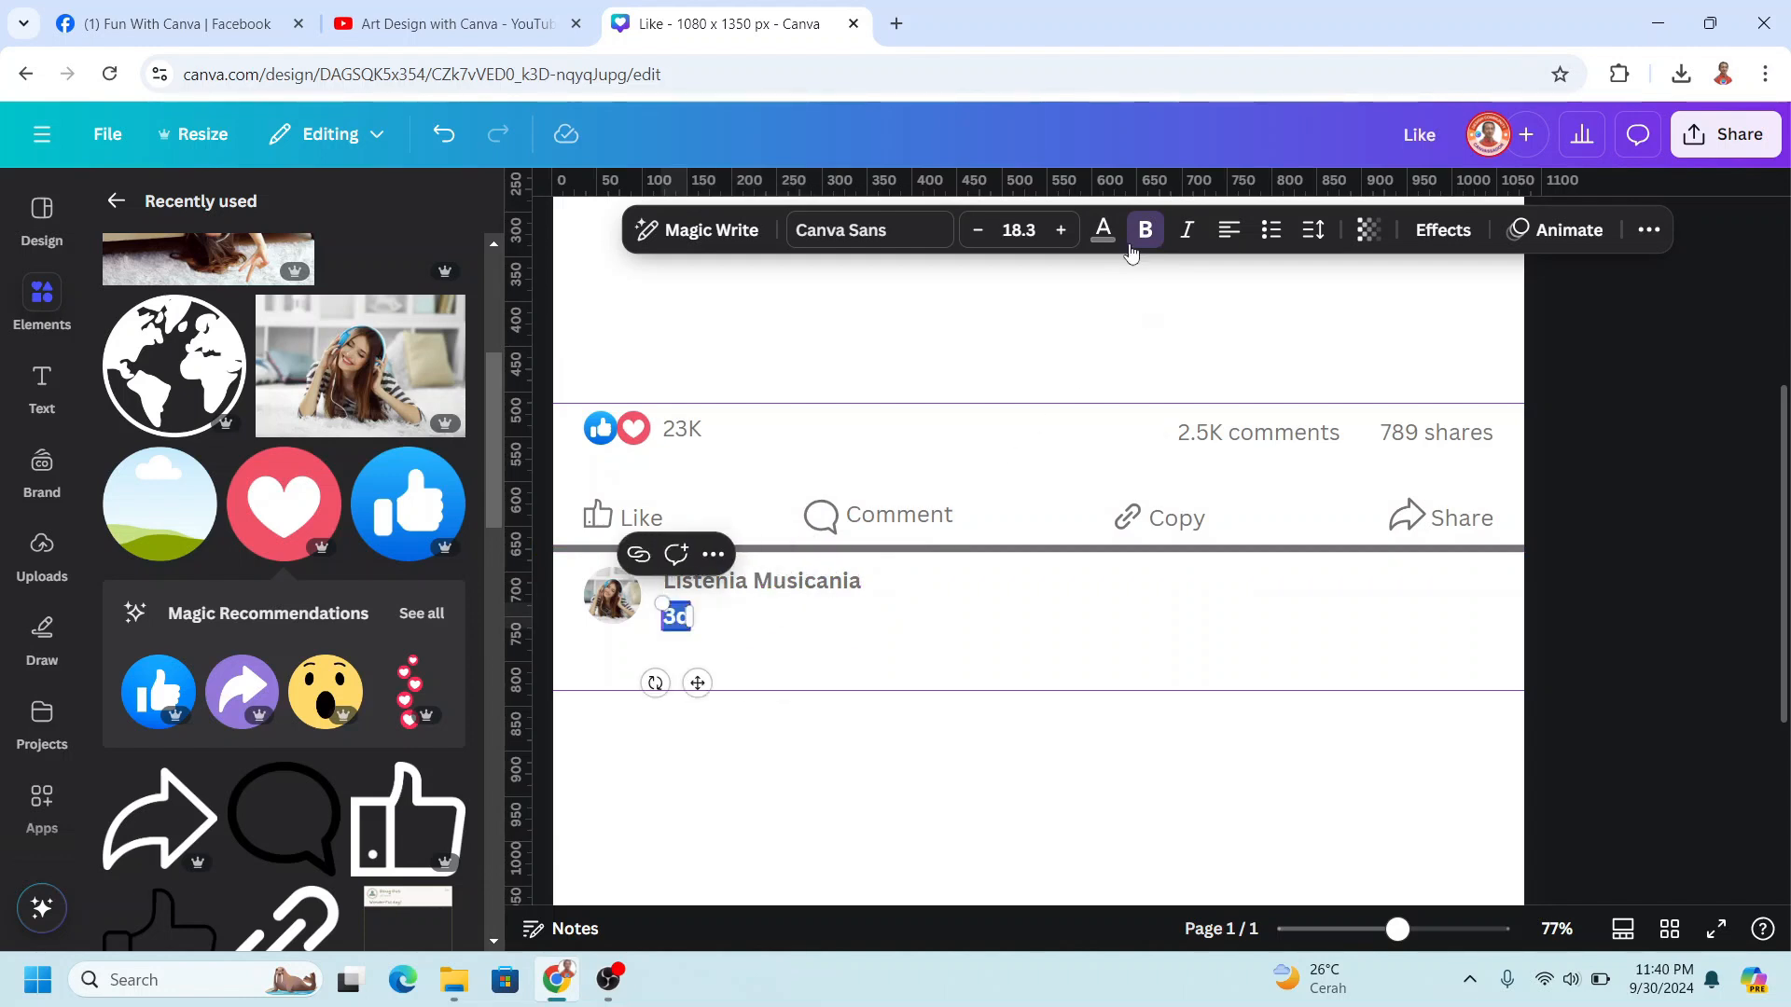
pyautogui.moveTo(701, 683); pyautogui.dragTo(702, 676)
# Step: Insert the globe graphic from the recently used elements and shrink it to icon size
pyautogui.click(235, 327)
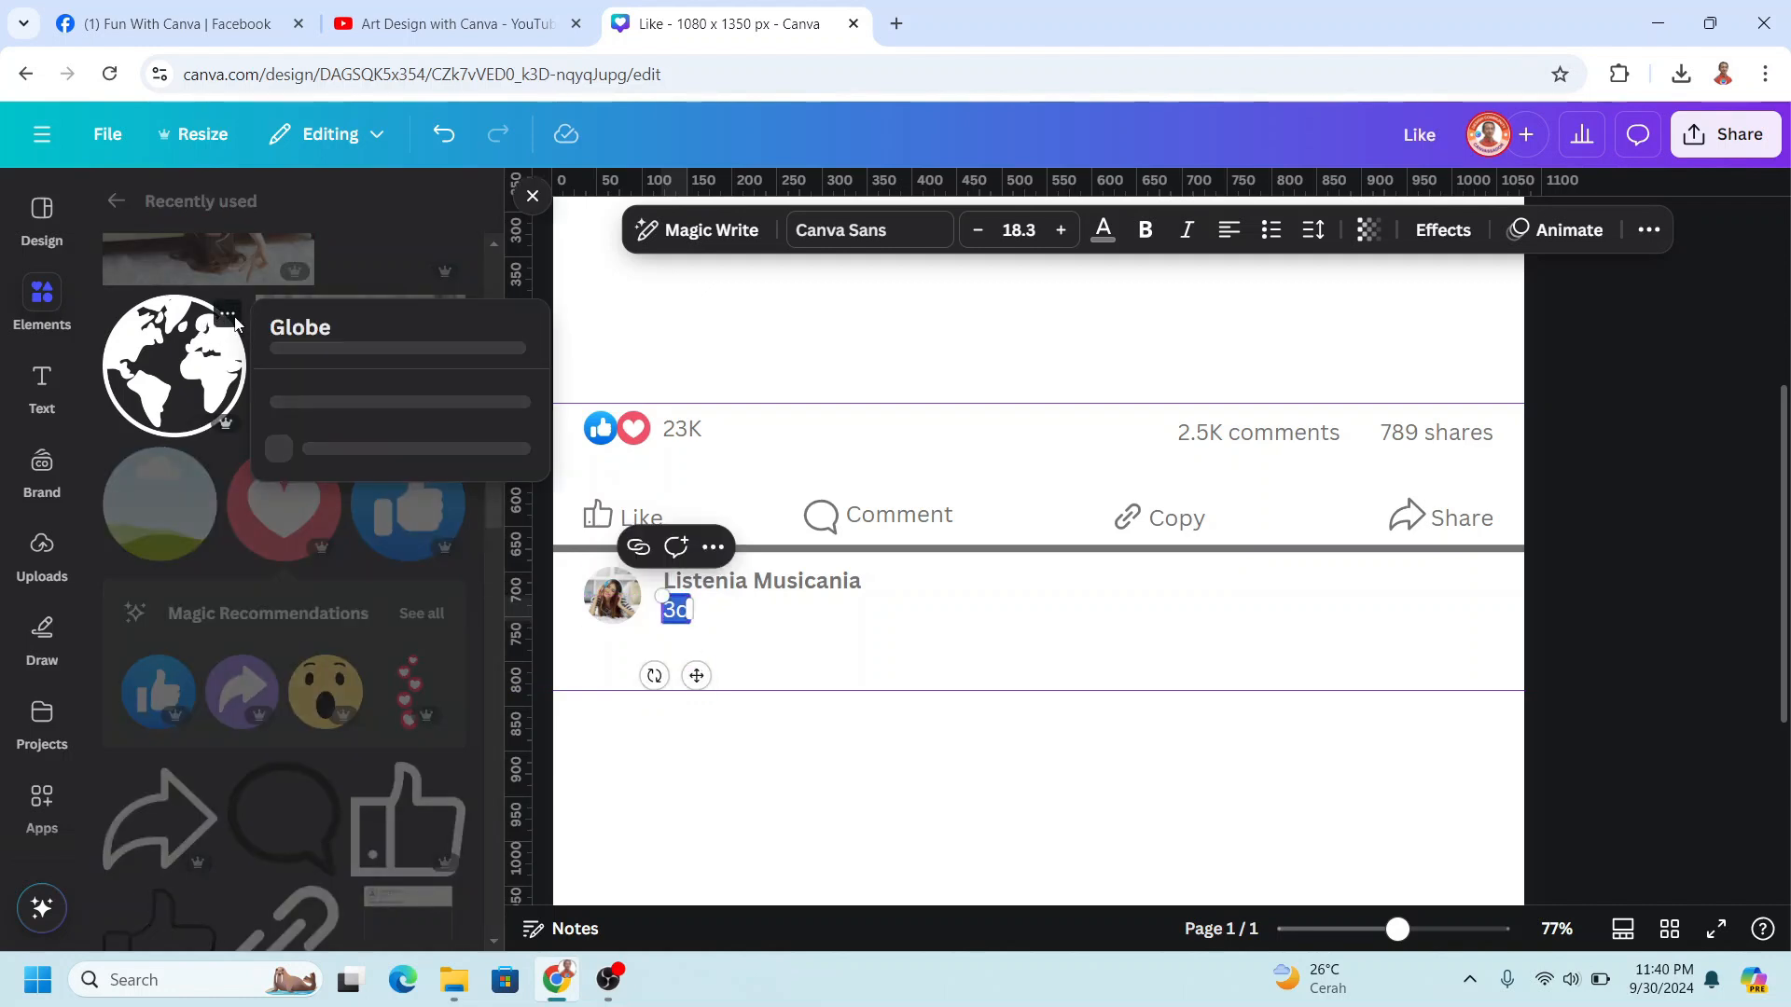
pyautogui.click(182, 373)
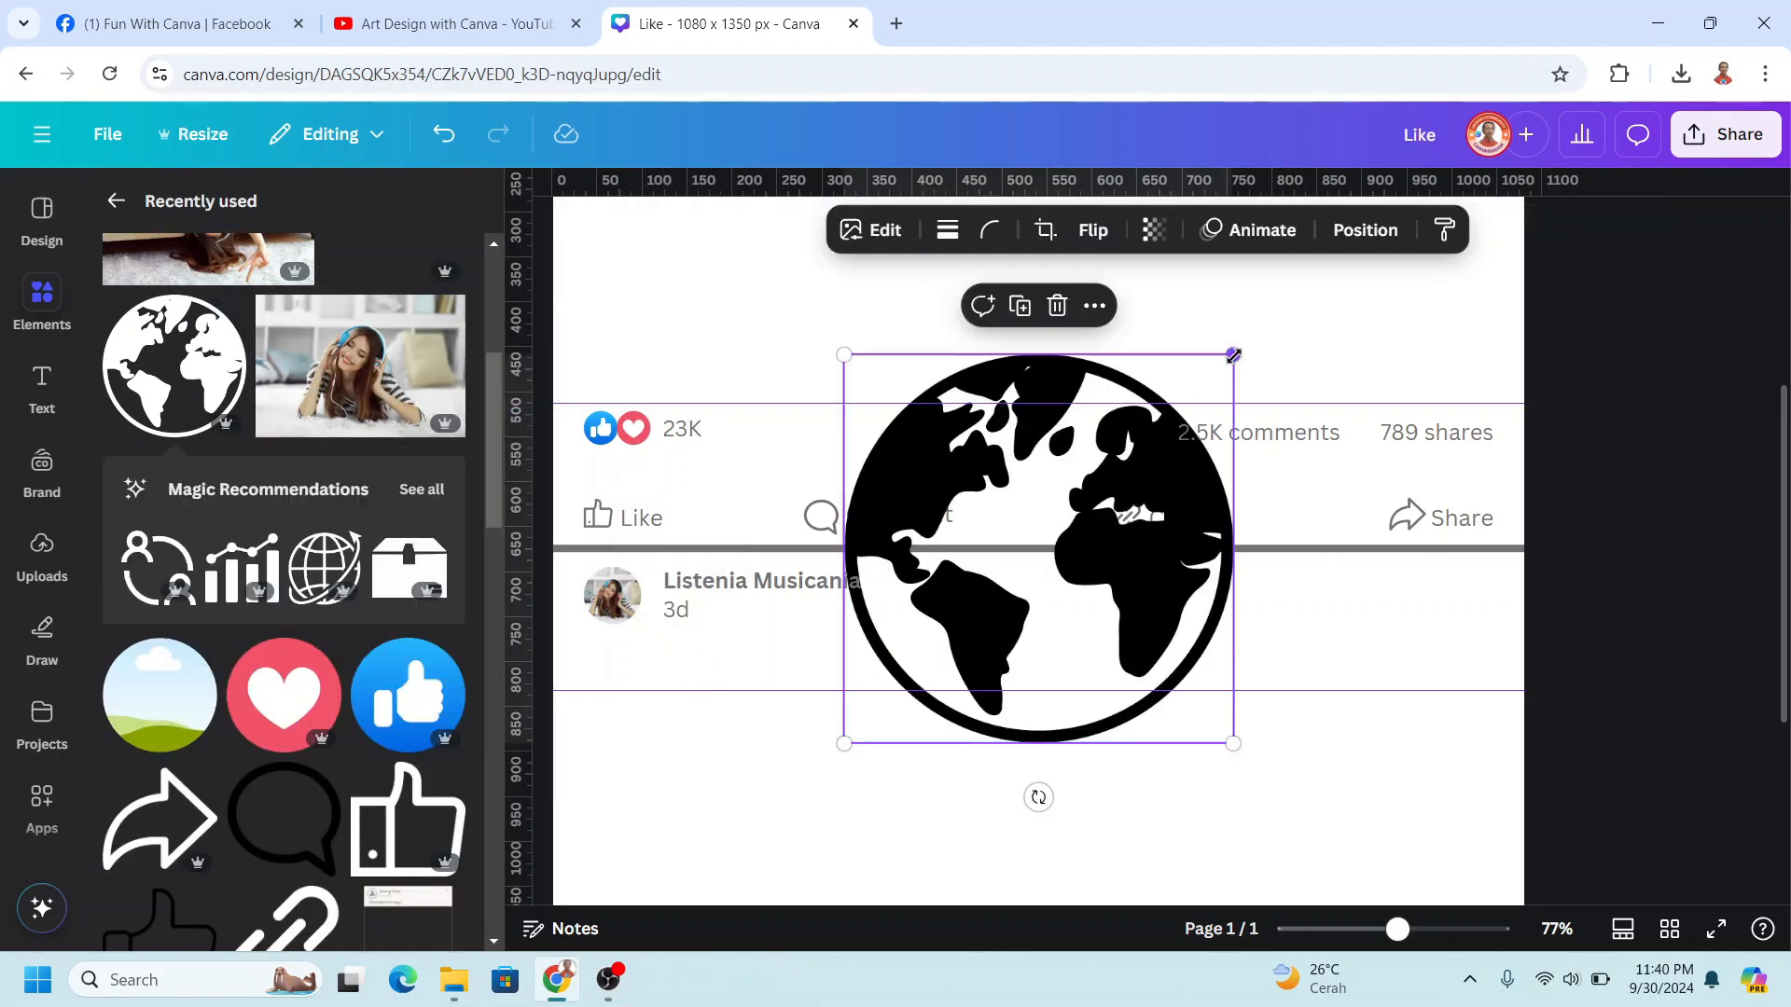
pyautogui.moveTo(1231, 360); pyautogui.dragTo(914, 741)
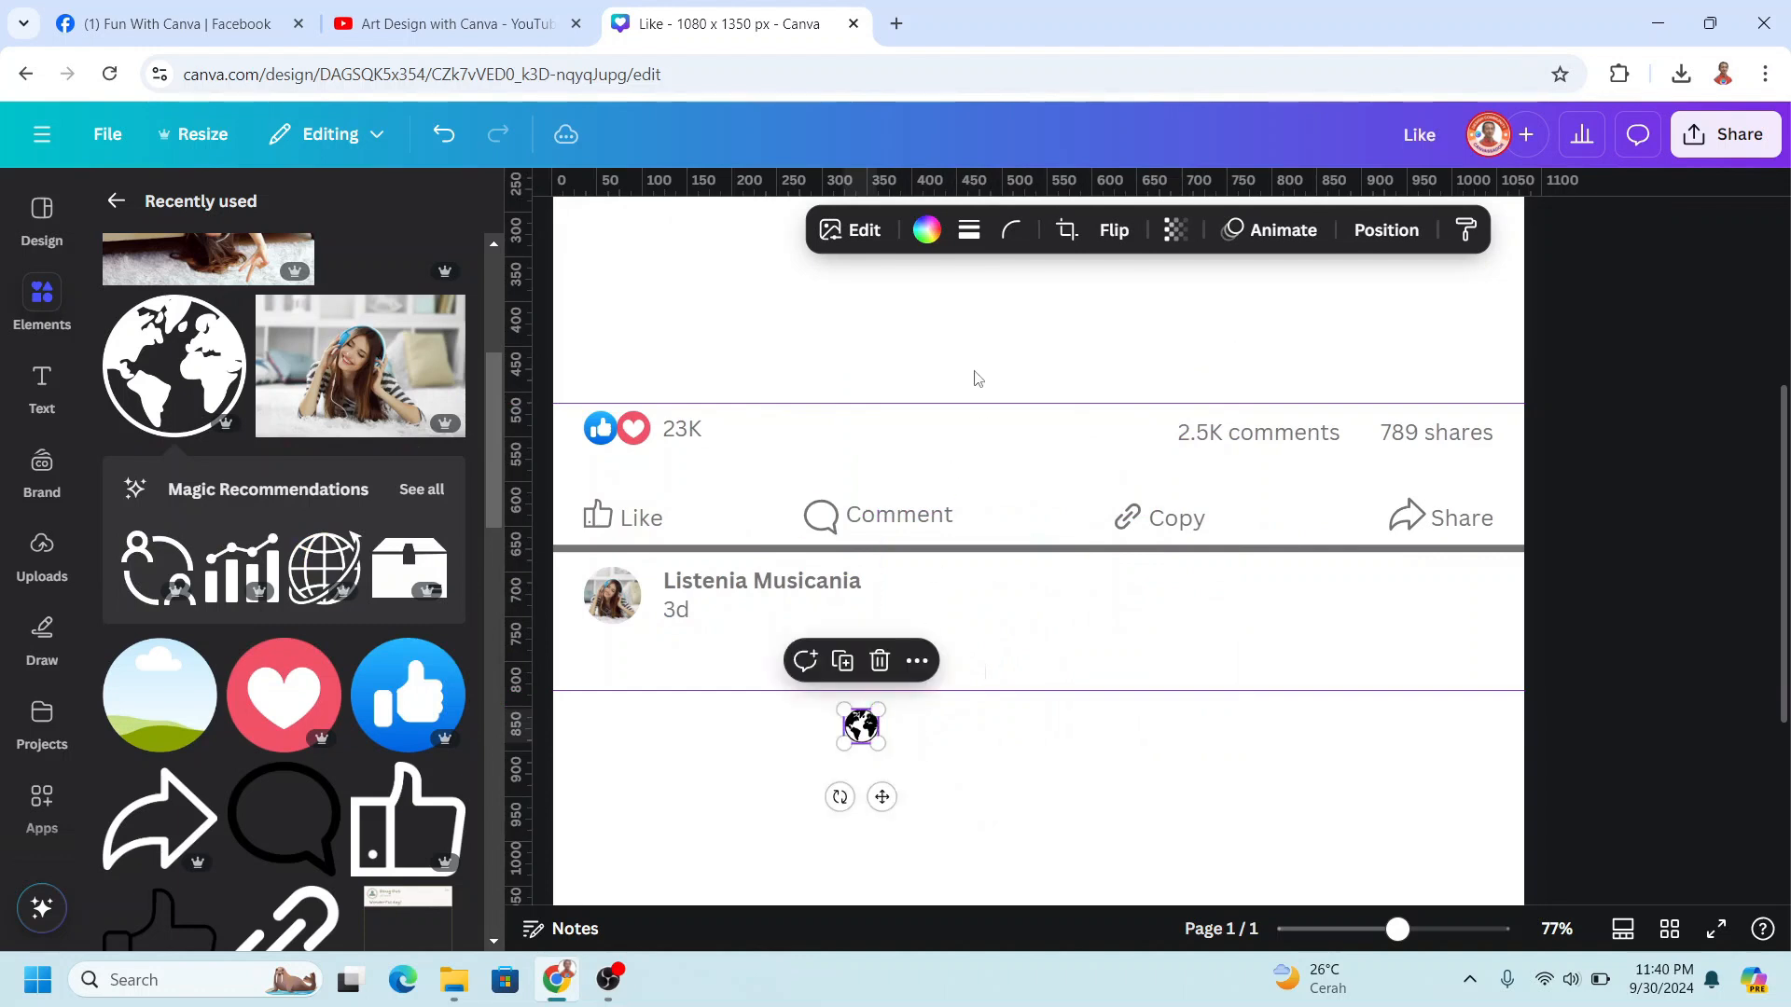
# Step: Recolour the globe icon with the document's grey and place it beside the "3d" text
pyautogui.click(924, 230)
pyautogui.click(252, 385)
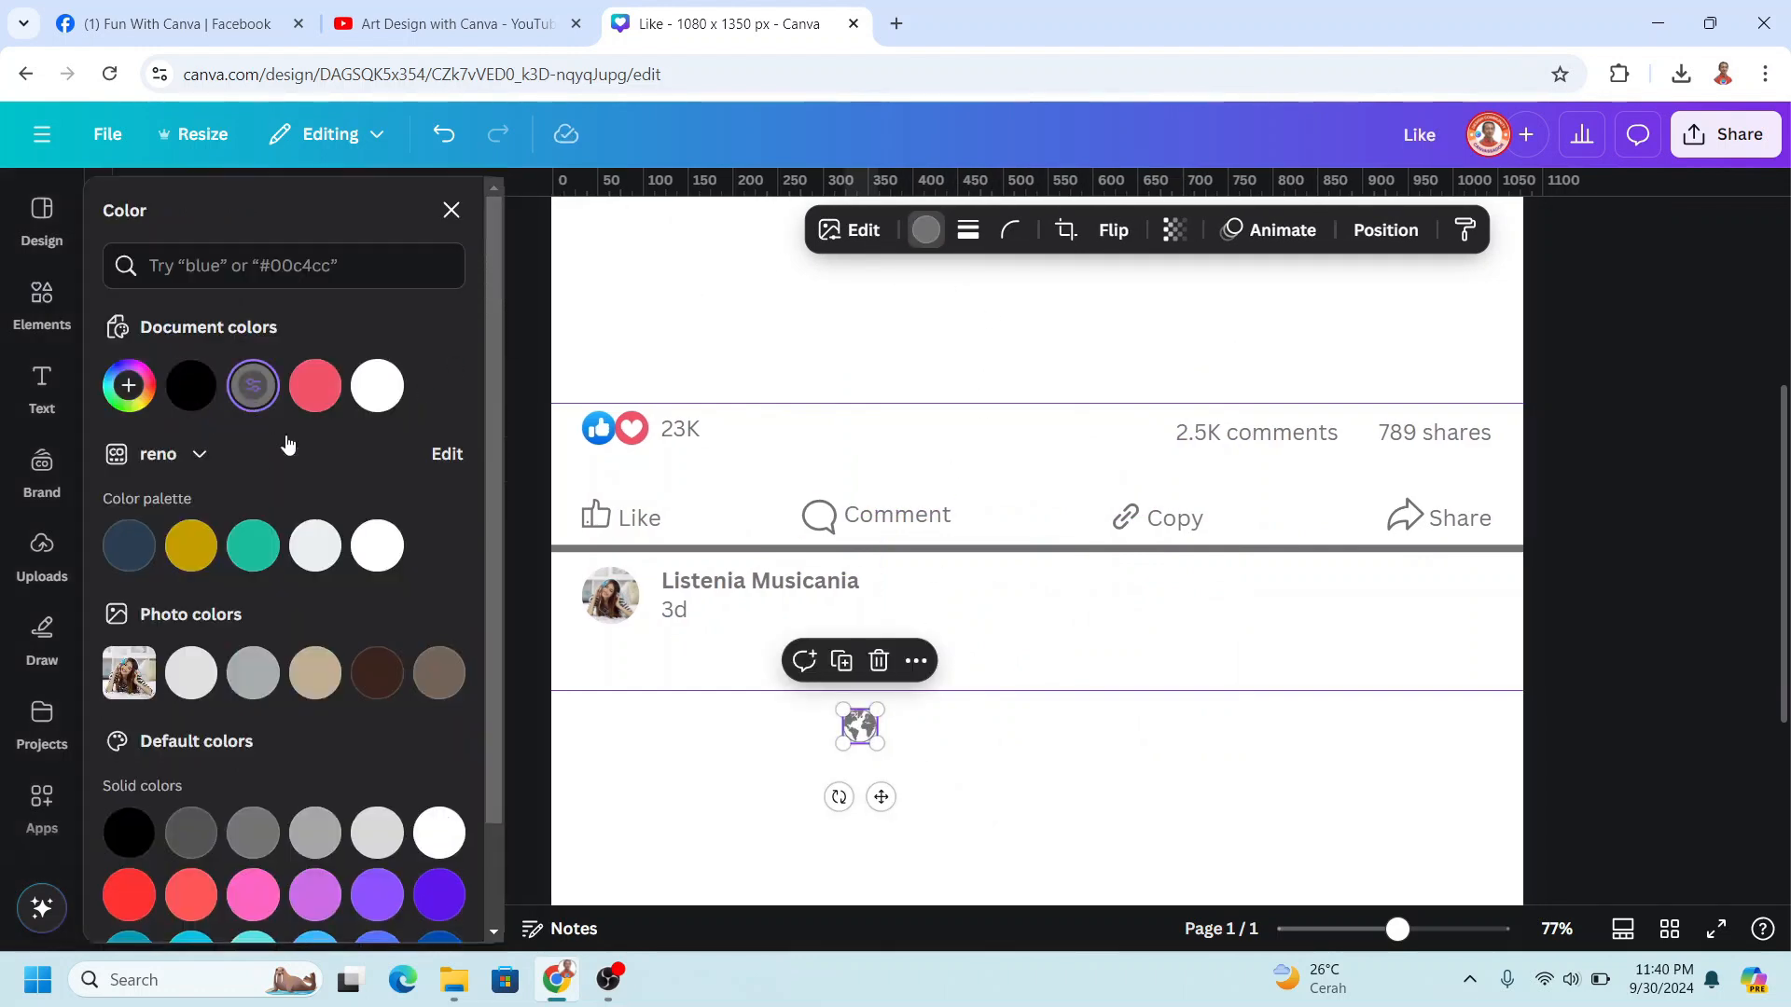
pyautogui.moveTo(881, 797); pyautogui.dragTo(740, 684)
pyautogui.click(877, 651)
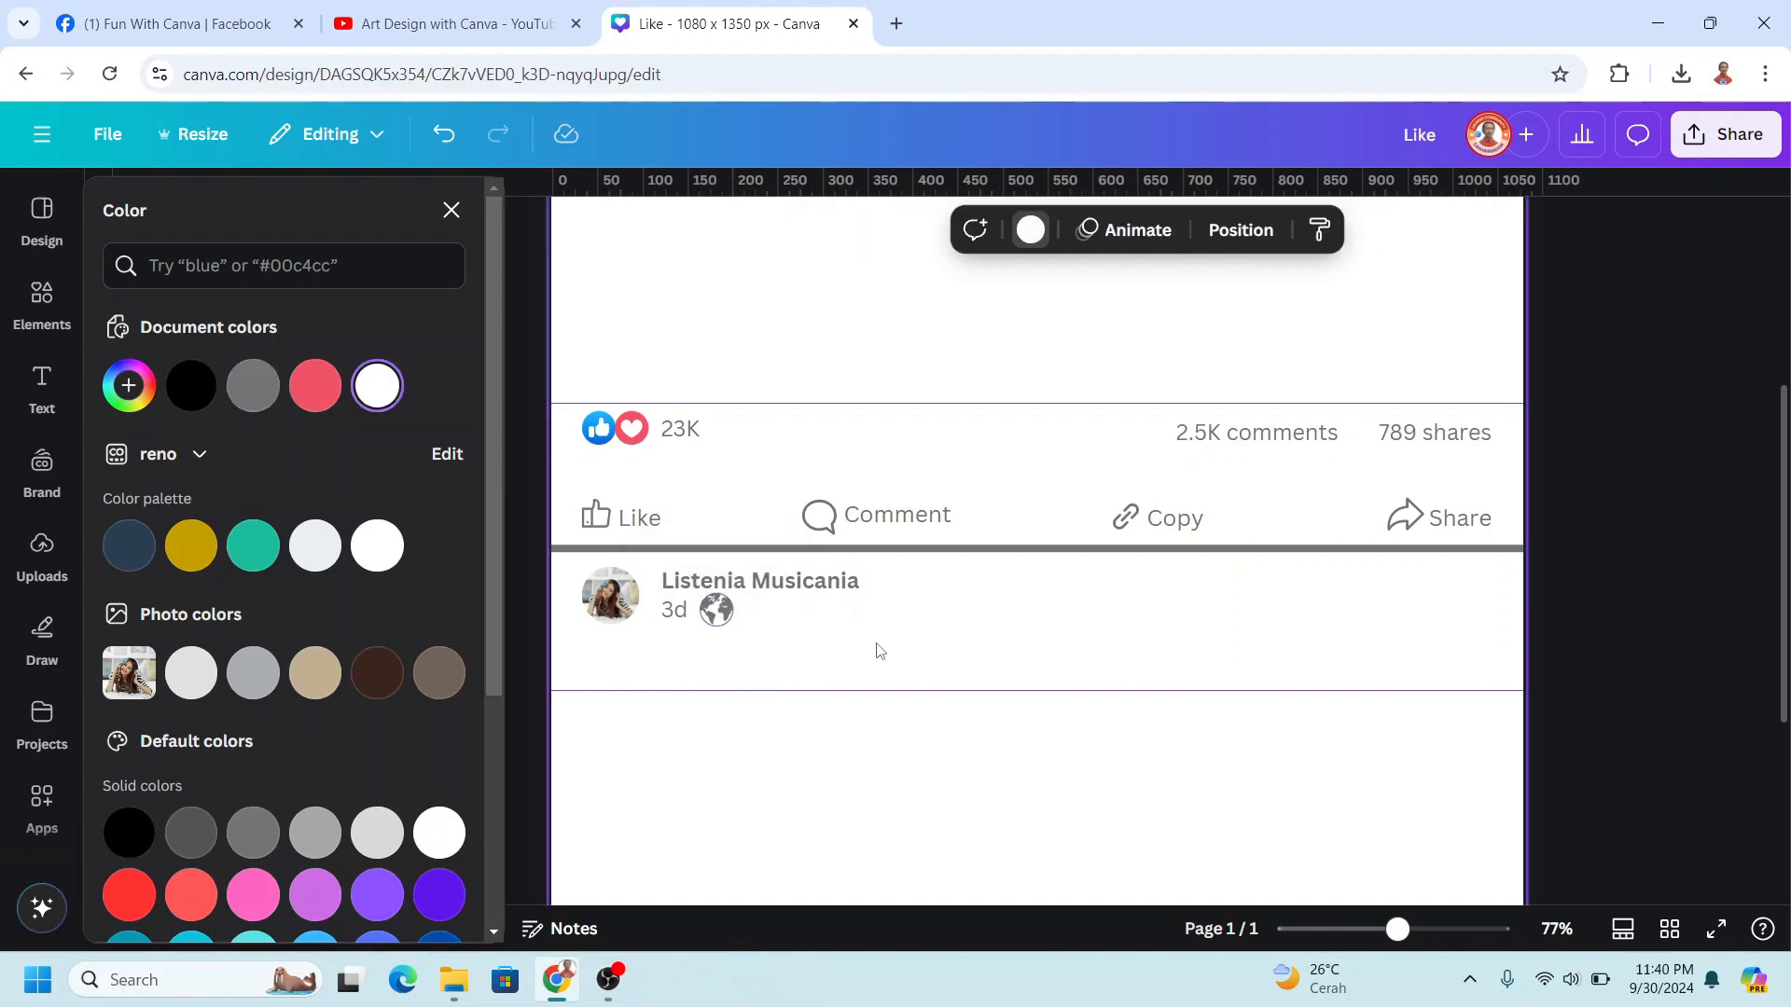
# Step: Insert the three-dots graphic from the recently used elements
pyautogui.click(42, 312)
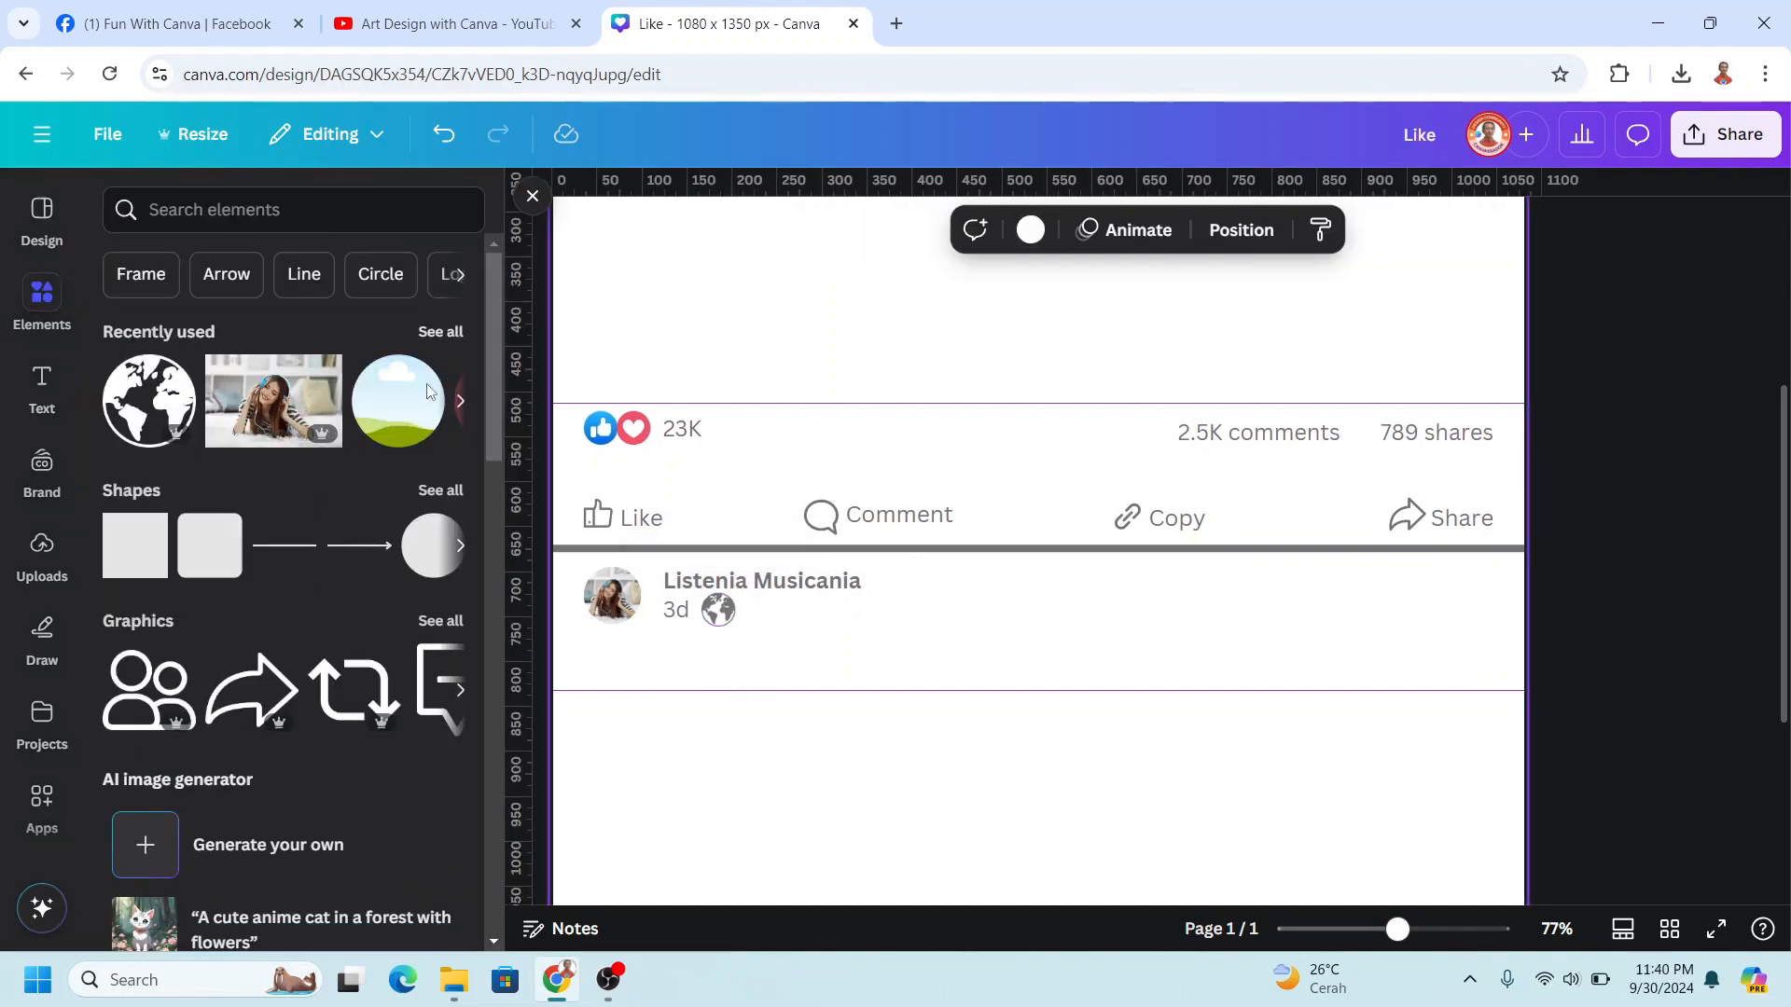
pyautogui.click(444, 327)
pyautogui.scroll(-5, 370, 616)
pyautogui.scroll(3, 373, 653)
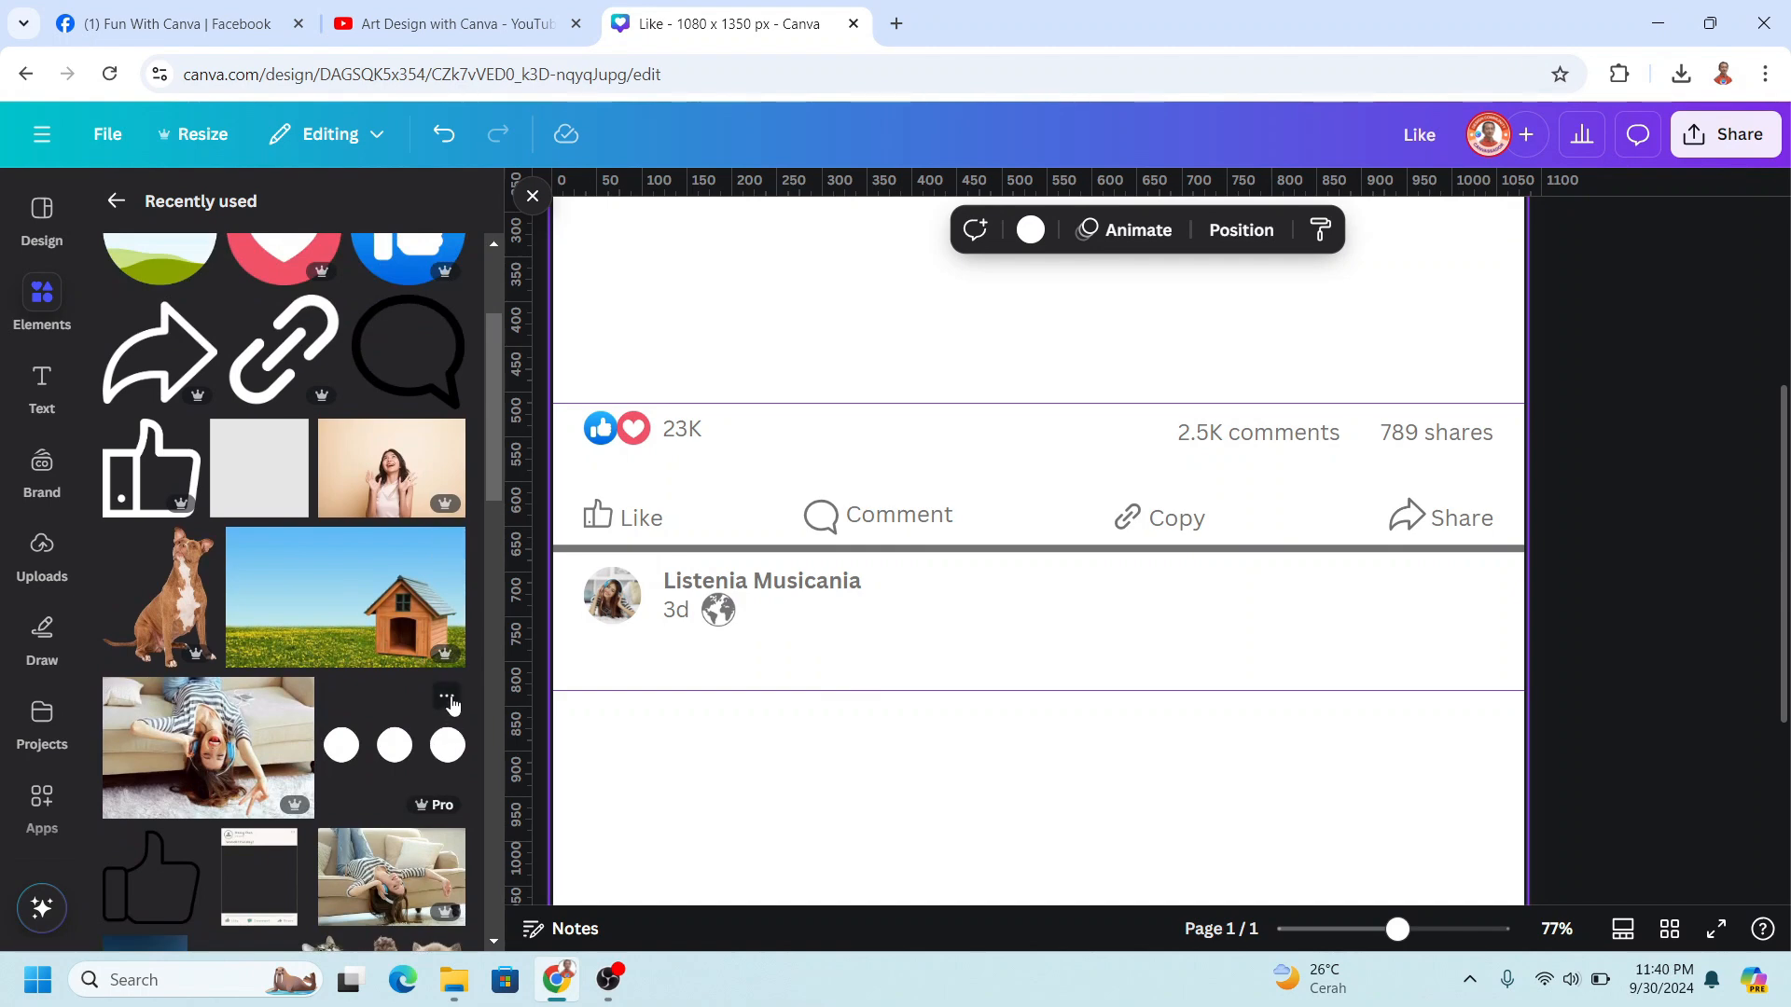
pyautogui.click(447, 697)
pyautogui.click(447, 699)
pyautogui.click(411, 746)
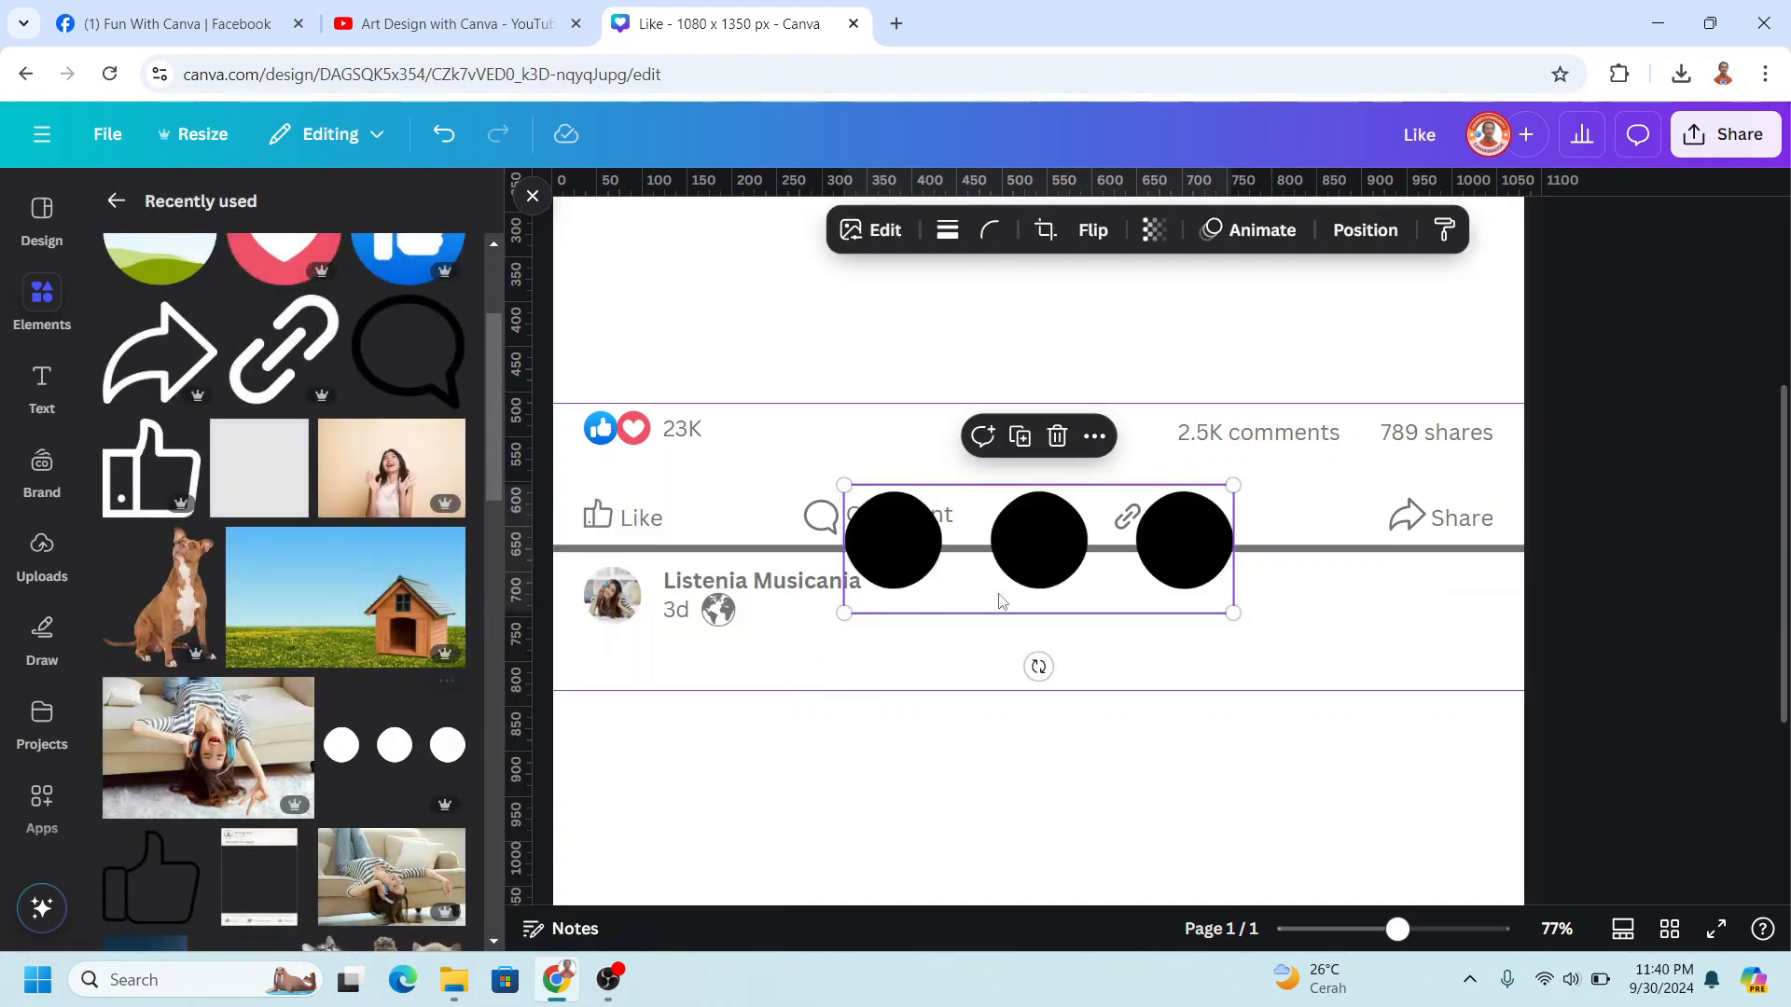
# Step: Recolour the three dots with the document's grey, shrink them to icon size and place them at the far right of the profile header
pyautogui.click(925, 229)
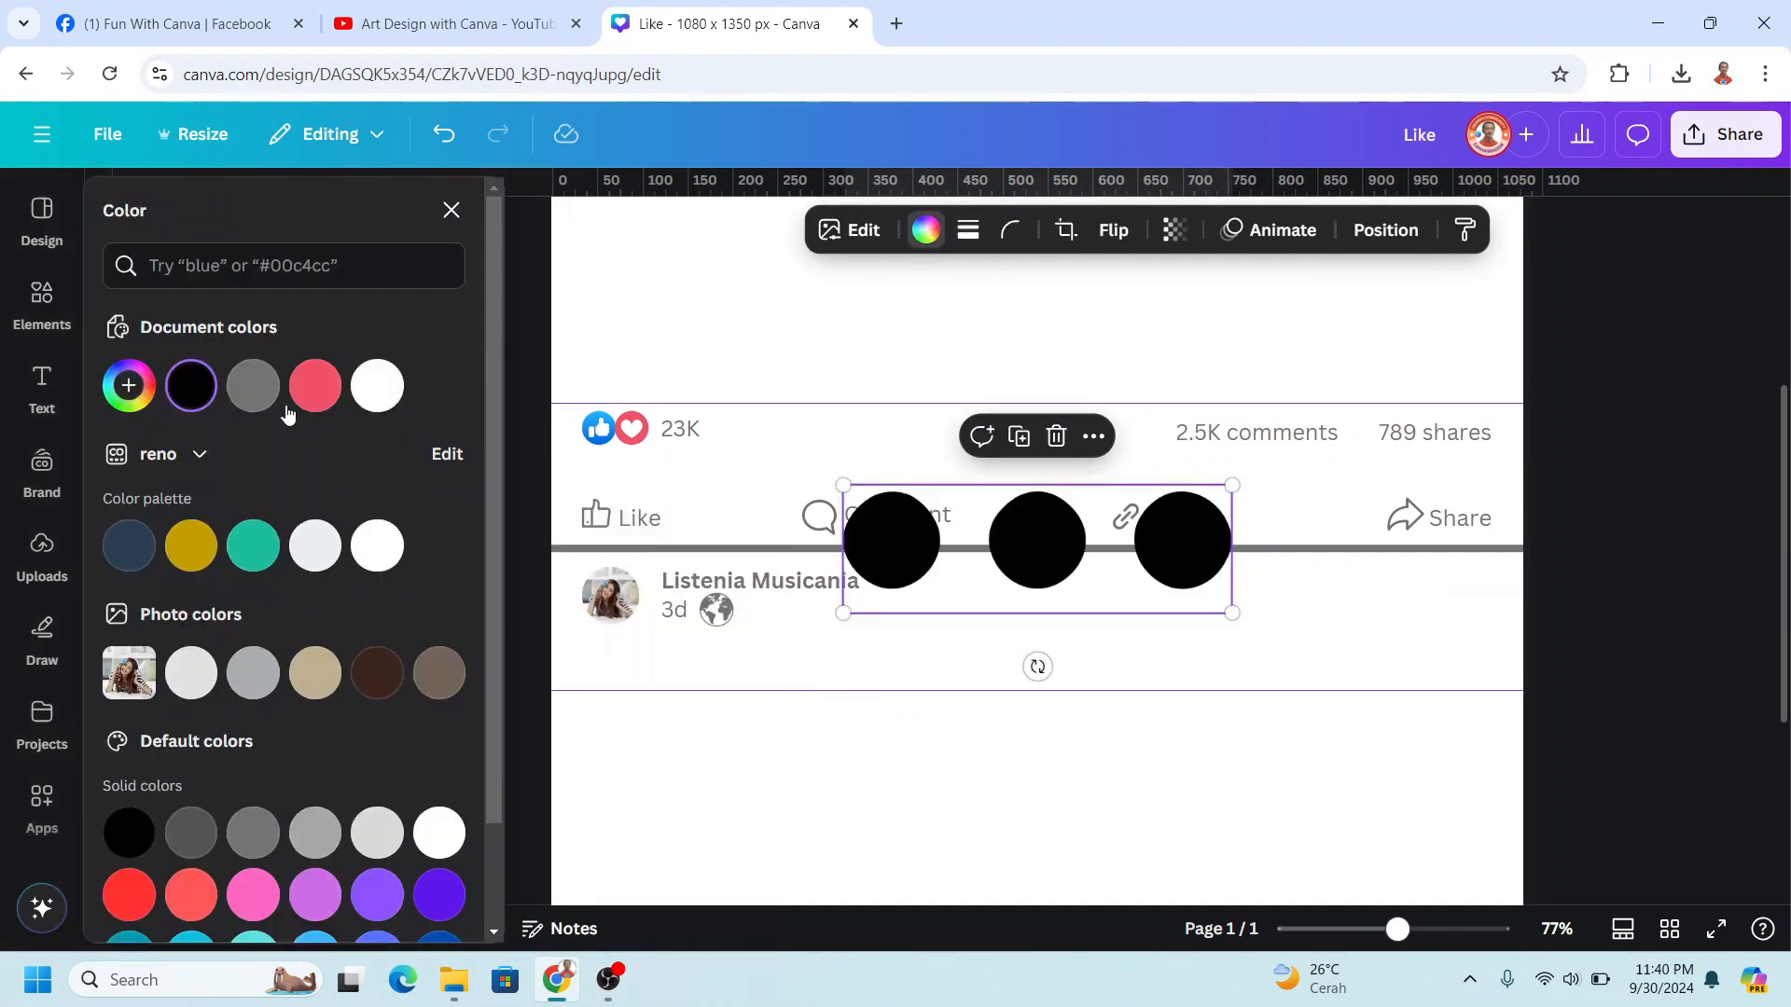
pyautogui.click(253, 385)
pyautogui.moveTo(844, 486); pyautogui.dragTo(1201, 604)
pyautogui.moveTo(1239, 667); pyautogui.dragTo(1508, 643)
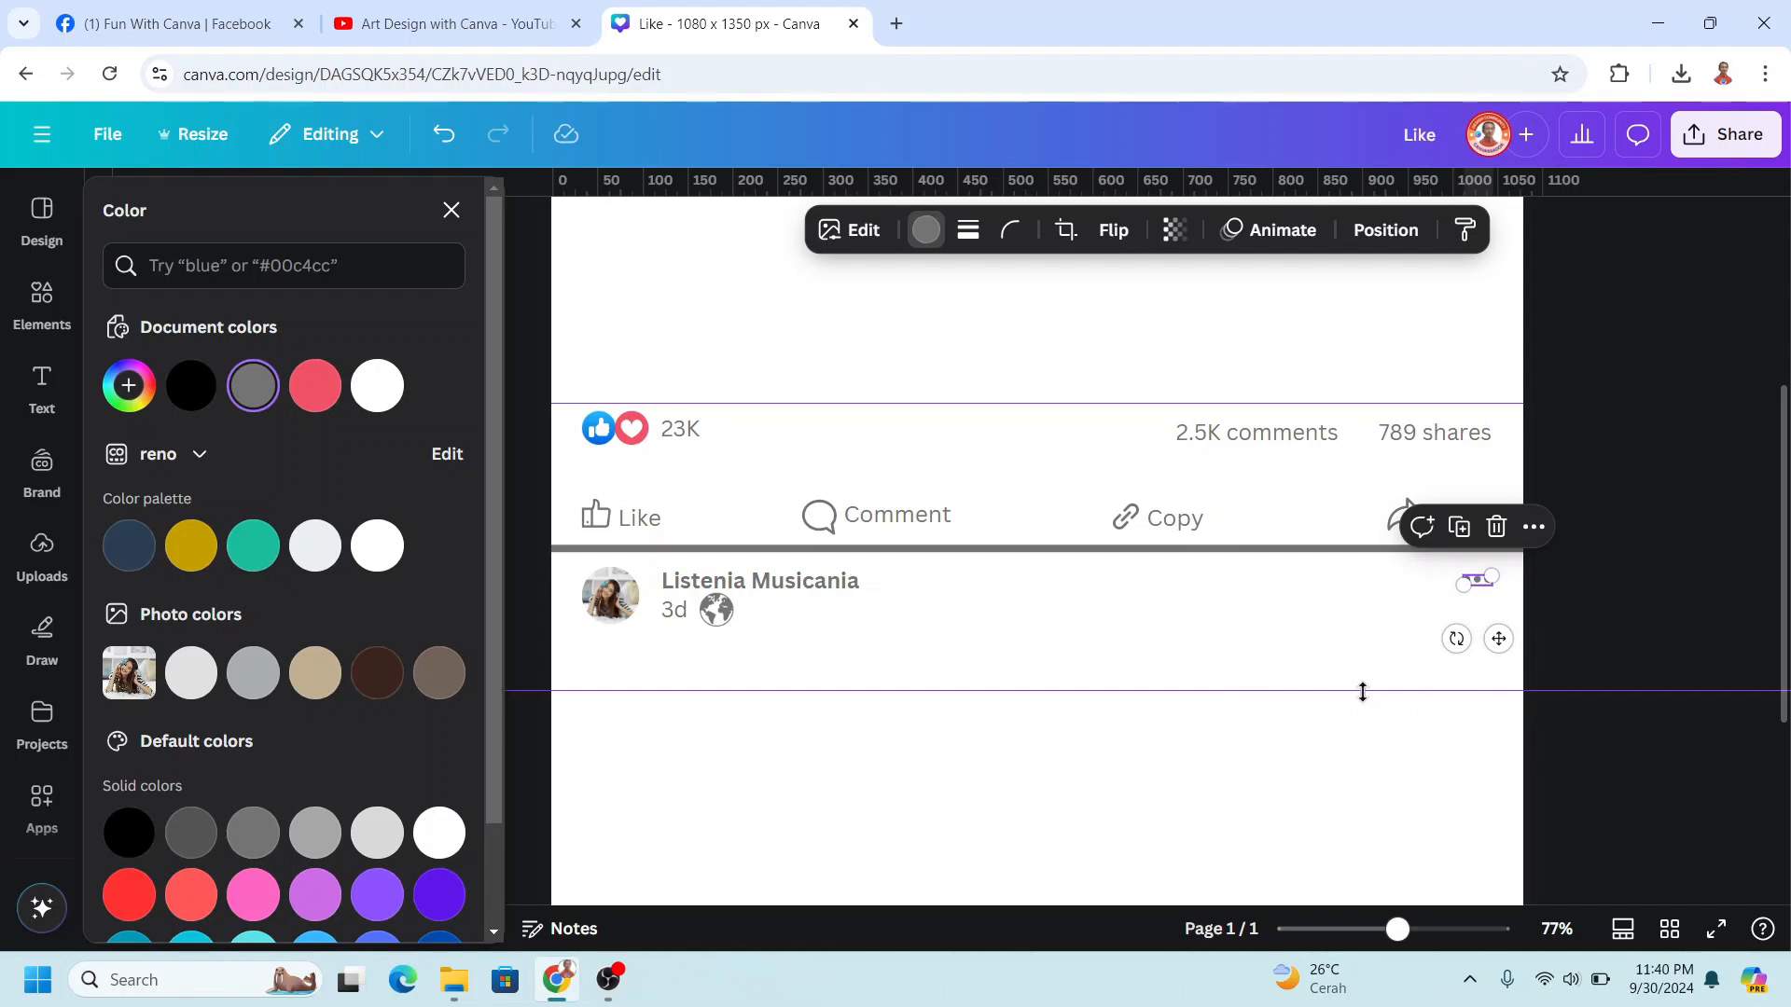
# Step: Duplicate the "23K" text below the profile picture, left-align it and change the copy to "My best friend"
pyautogui.click(680, 437)
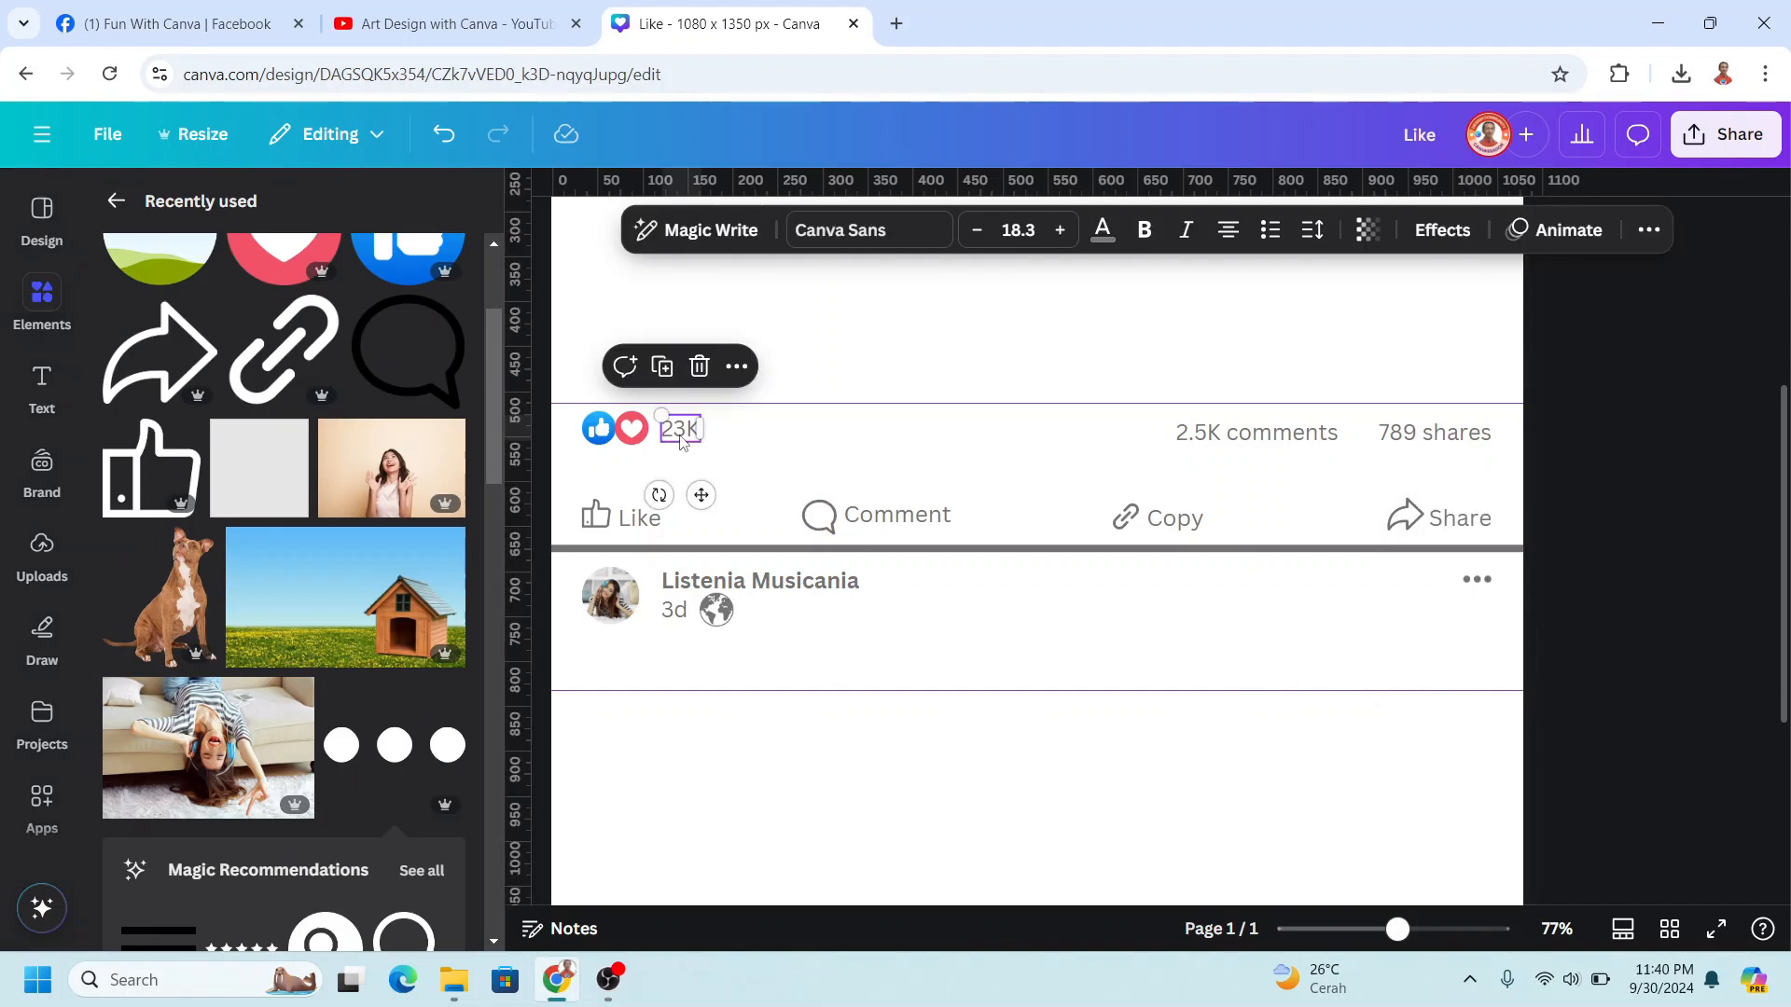
pyautogui.click(662, 365)
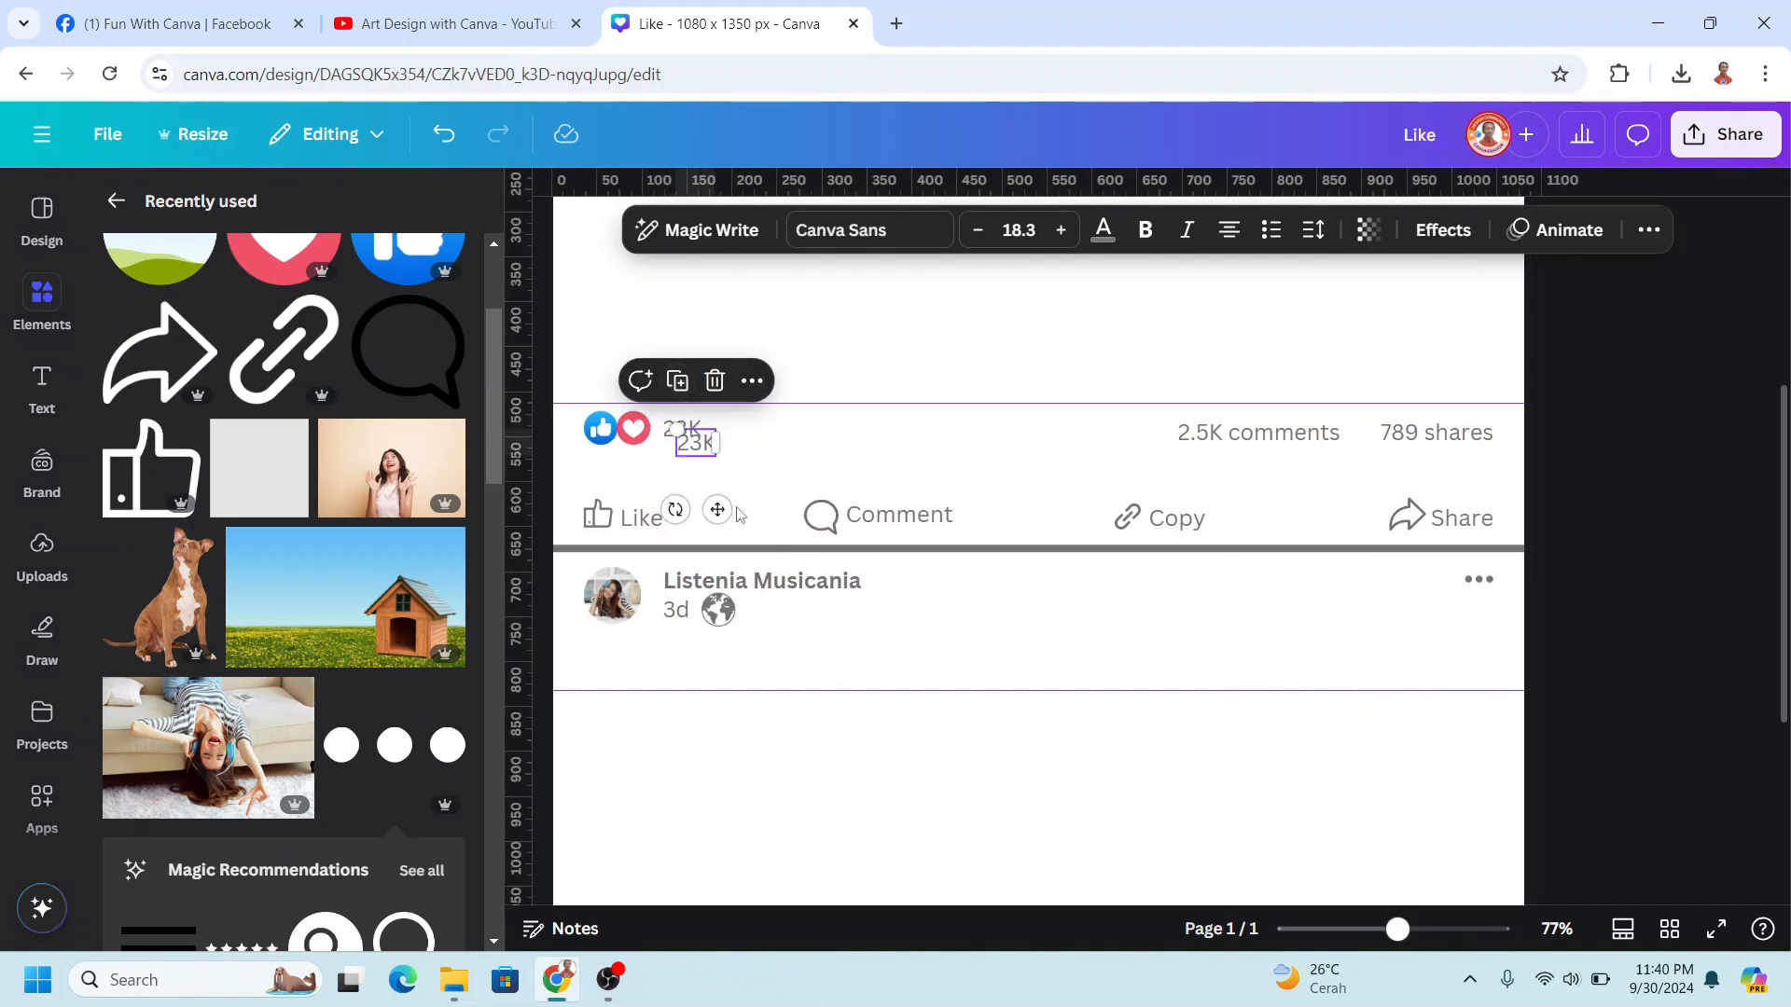
pyautogui.moveTo(717, 510); pyautogui.dragTo(624, 736)
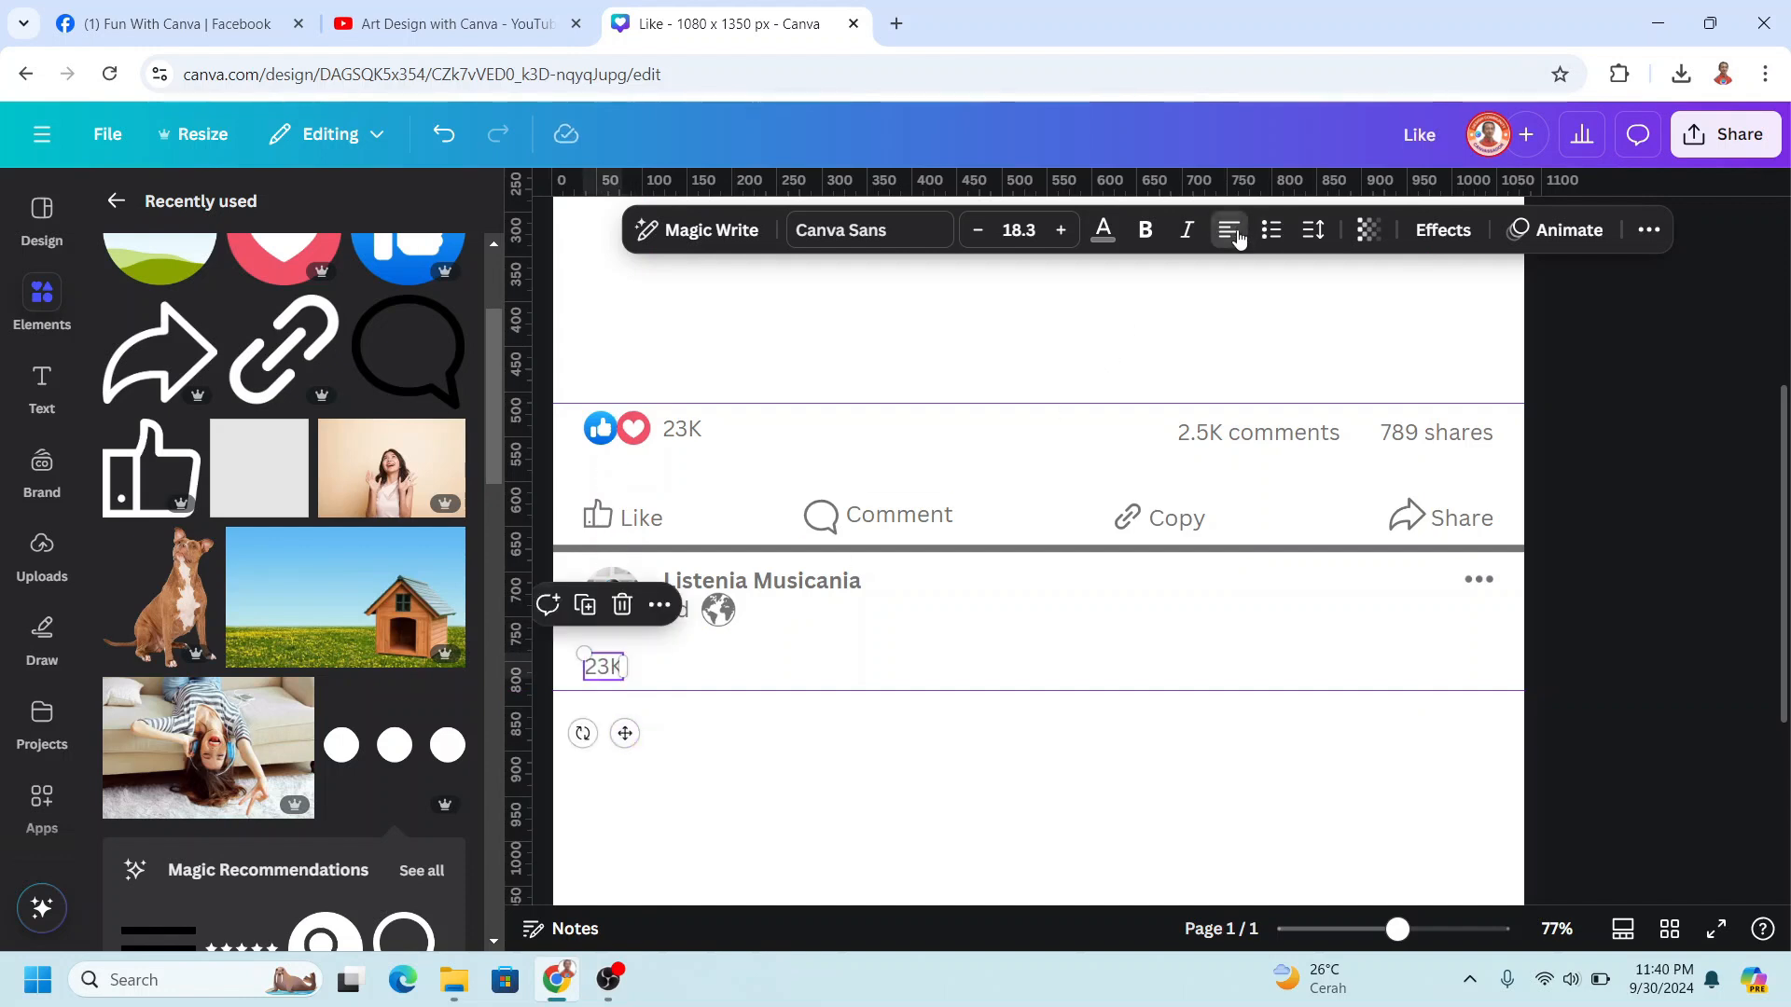
pyautogui.doubleClick(603, 666)
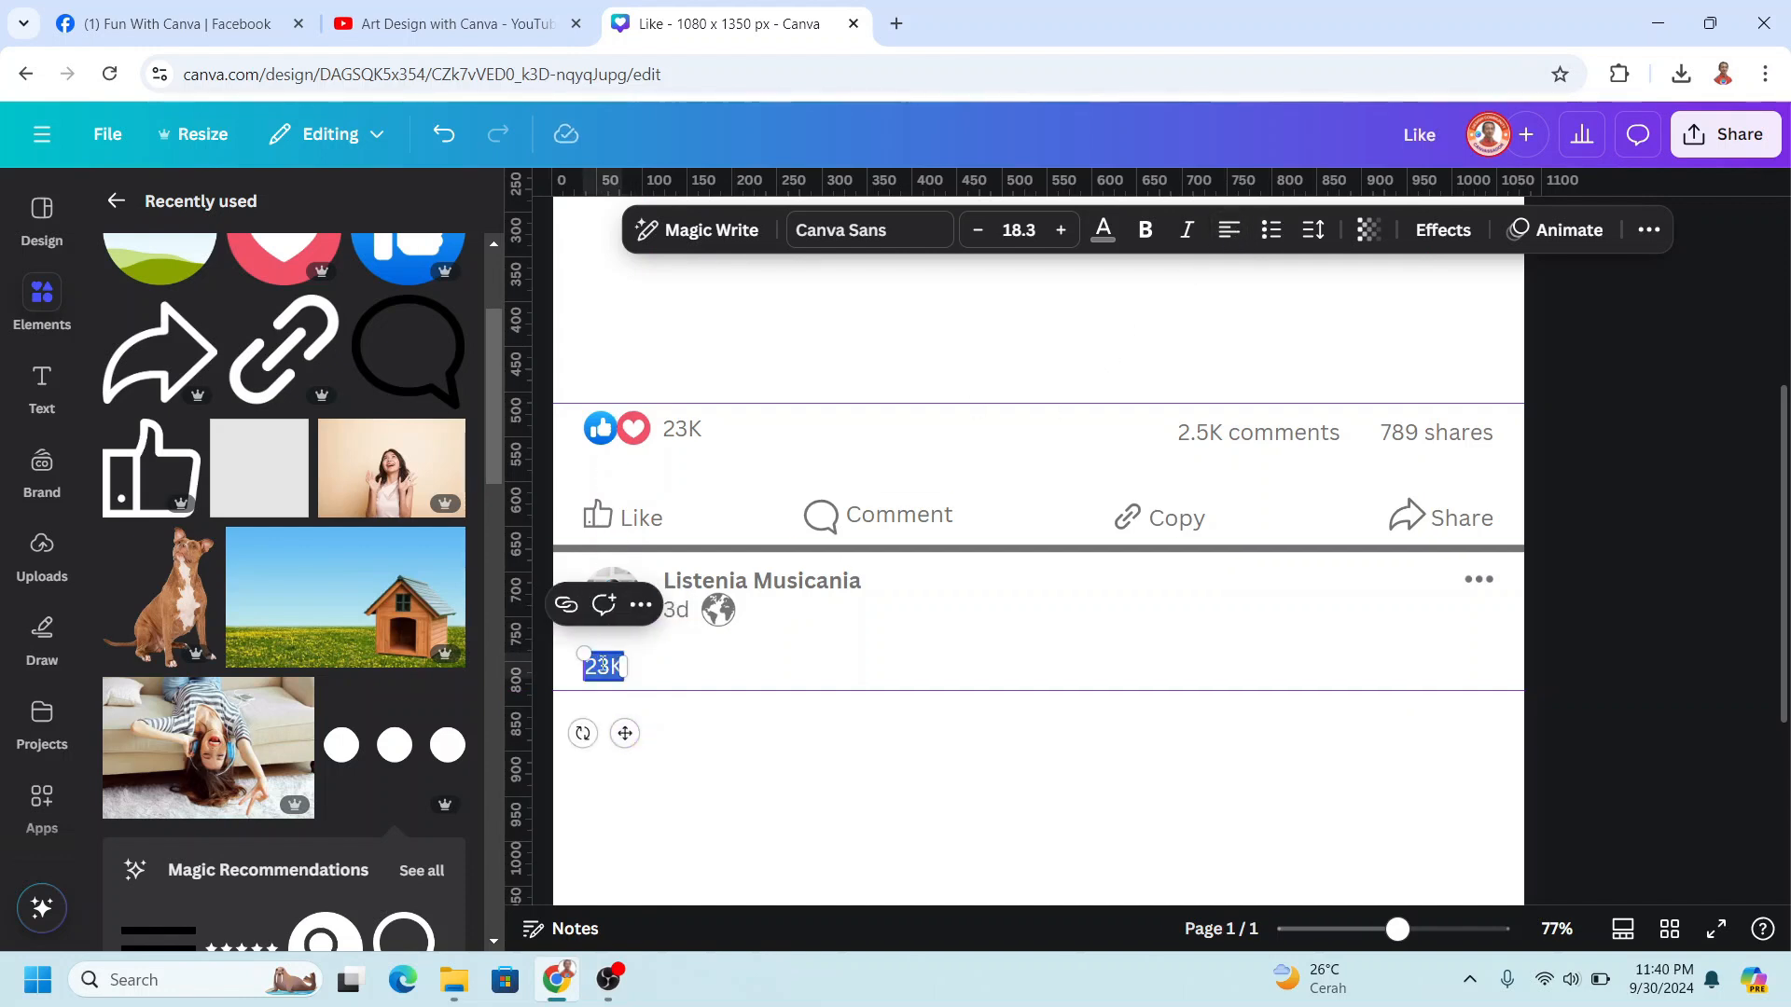
pyautogui.write('My best friend')
pyautogui.click(1111, 747)
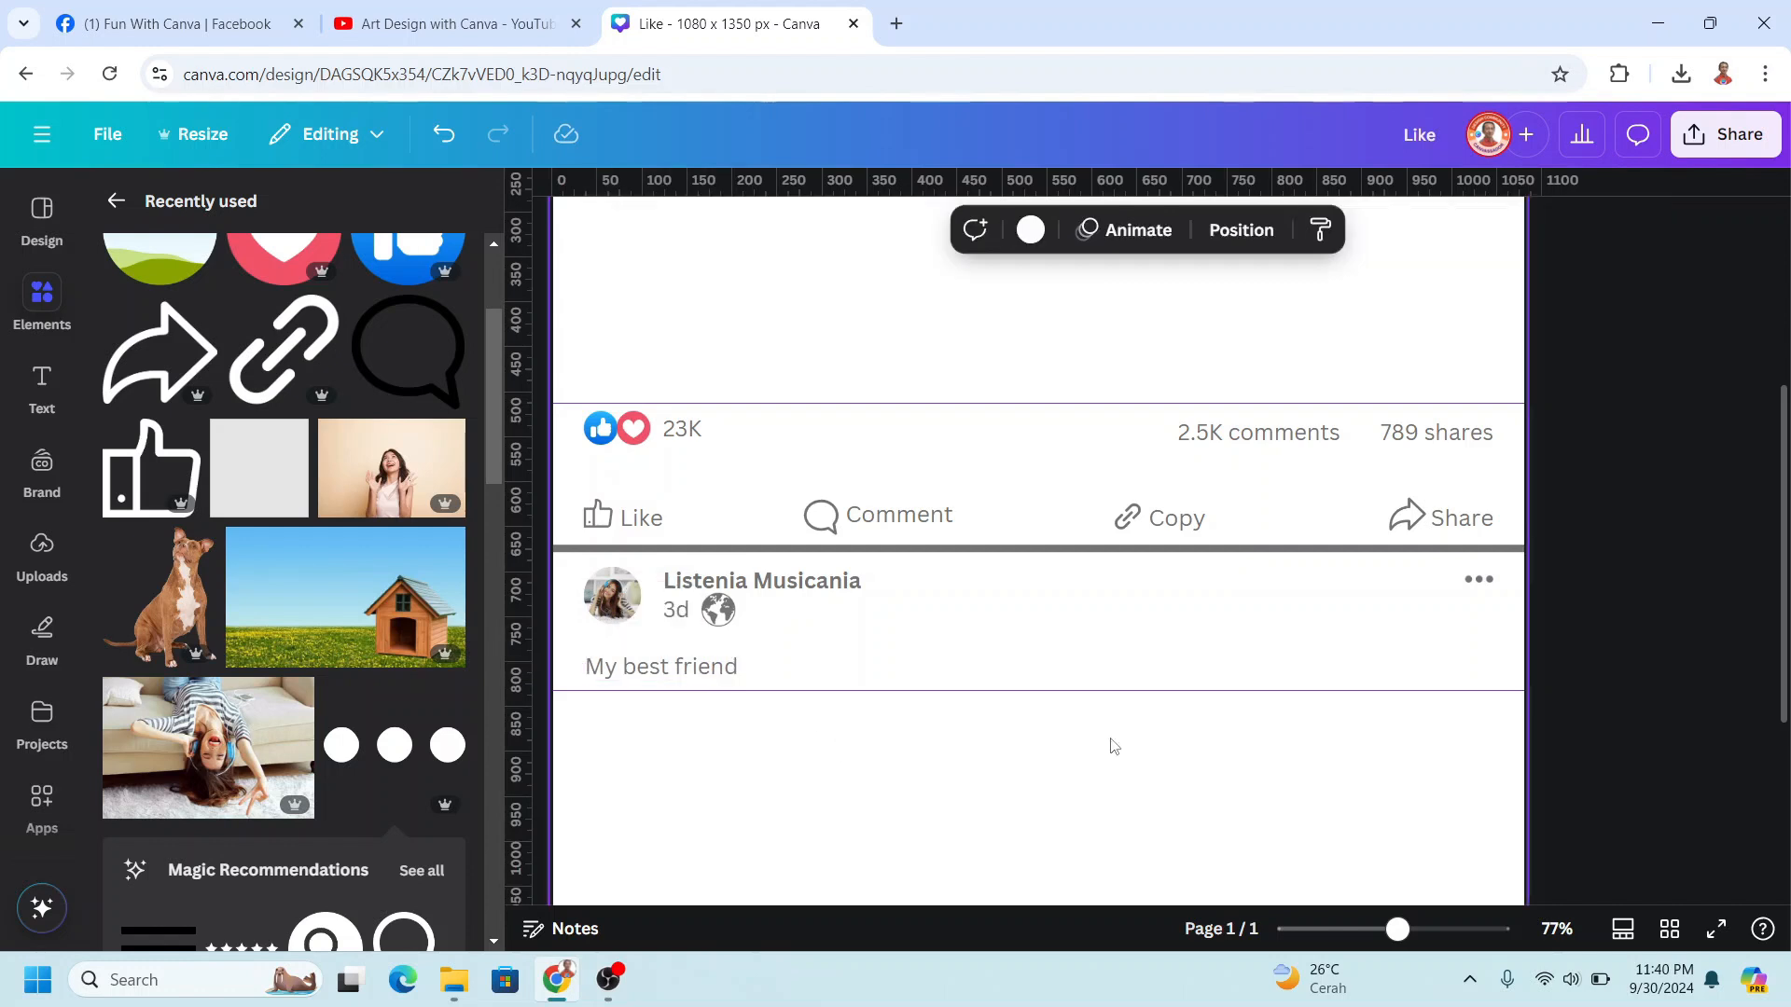
# Step: Insert the recently used photo of the upside-down woman with headphones and enlarge it to cover the page's full width from the top edge
pyautogui.click(1353, 930)
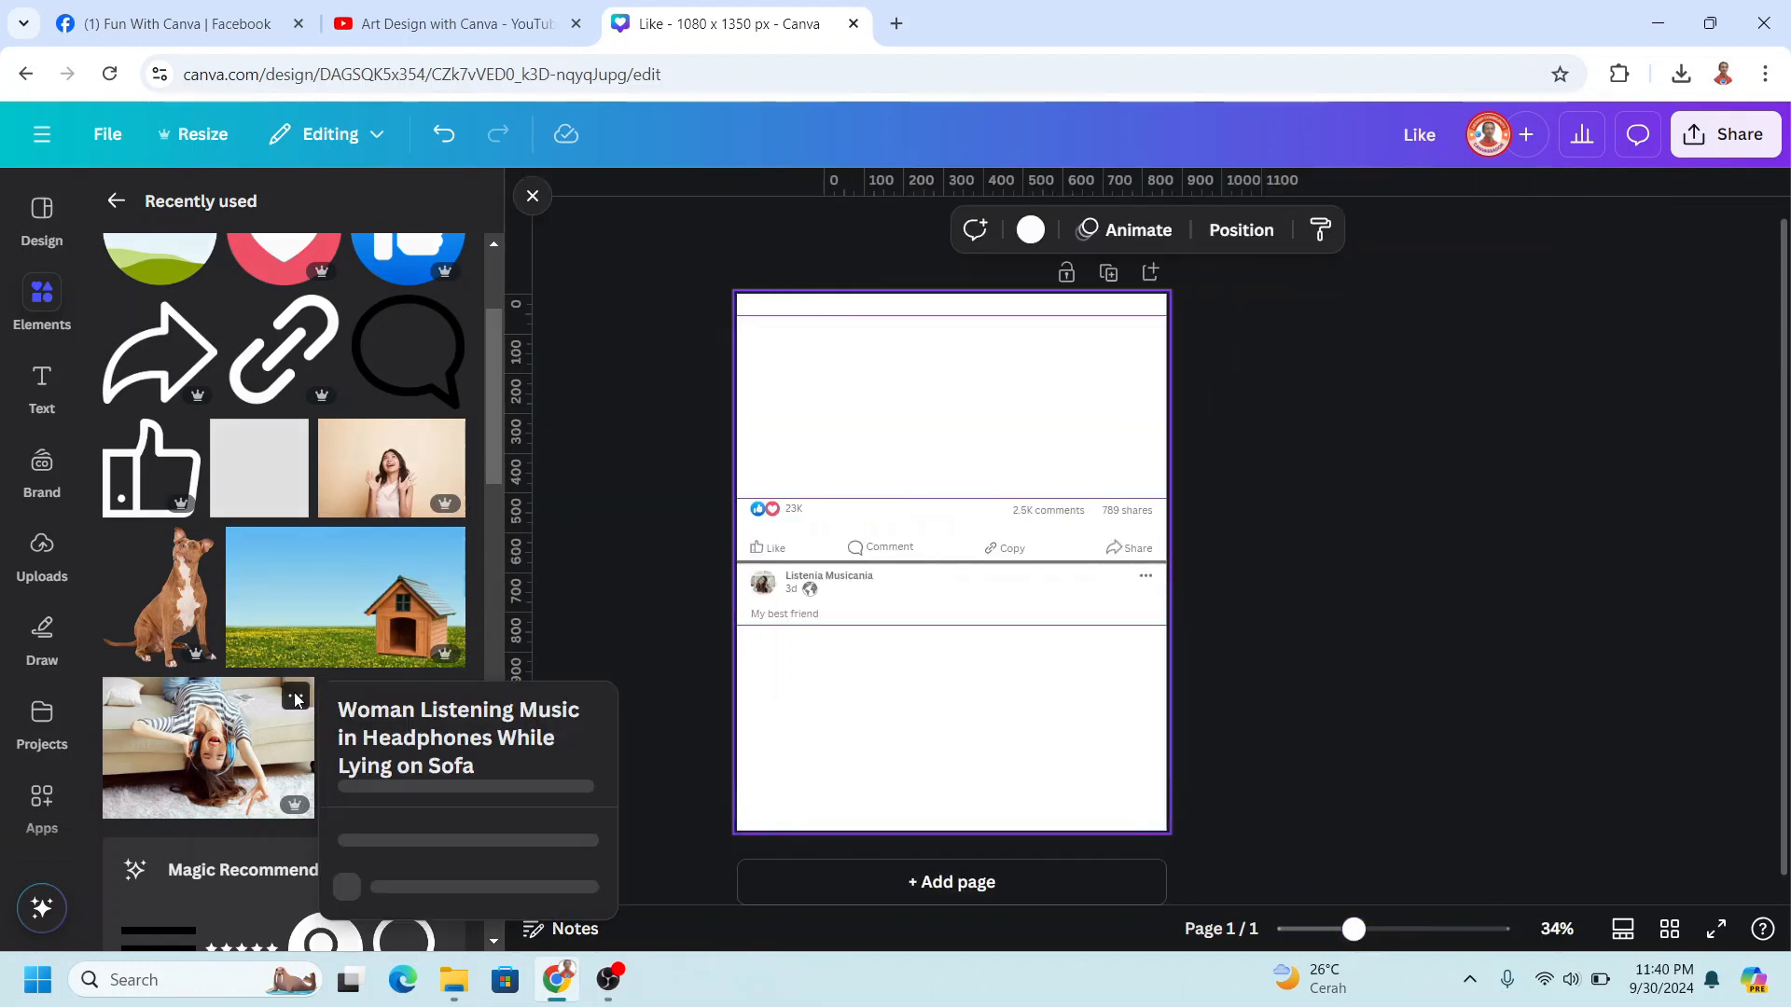
pyautogui.click(294, 696)
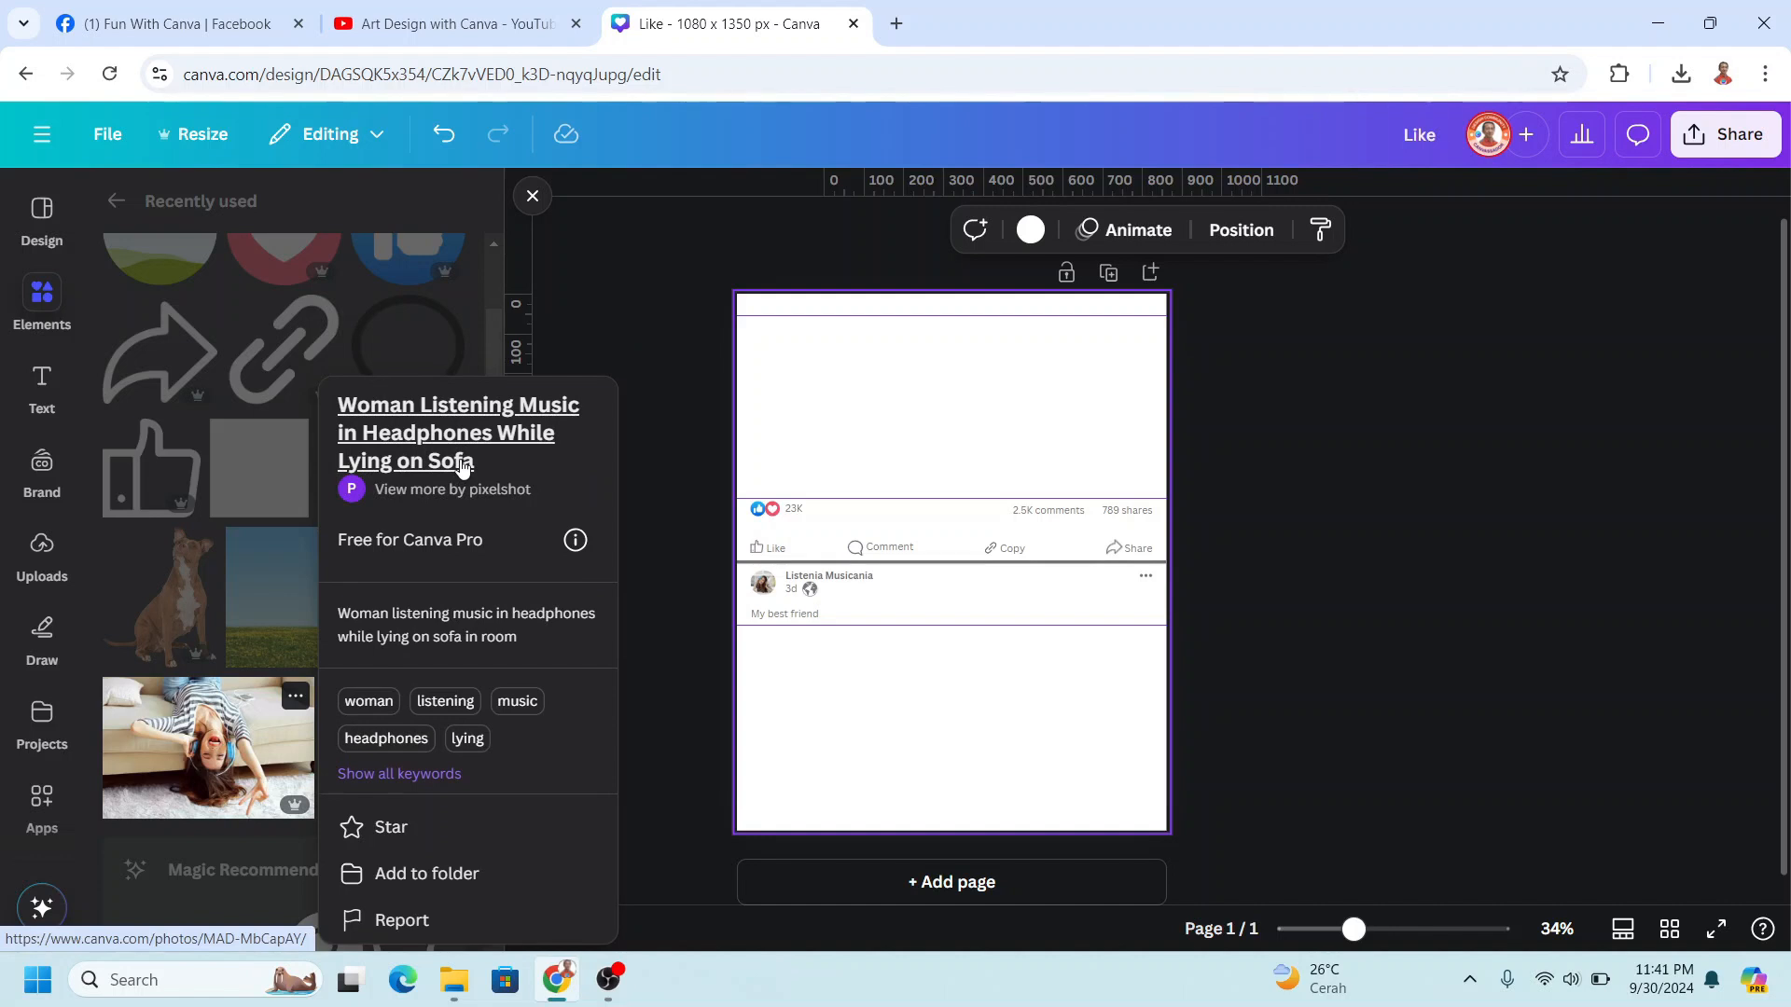
pyautogui.click(243, 741)
pyautogui.click(244, 742)
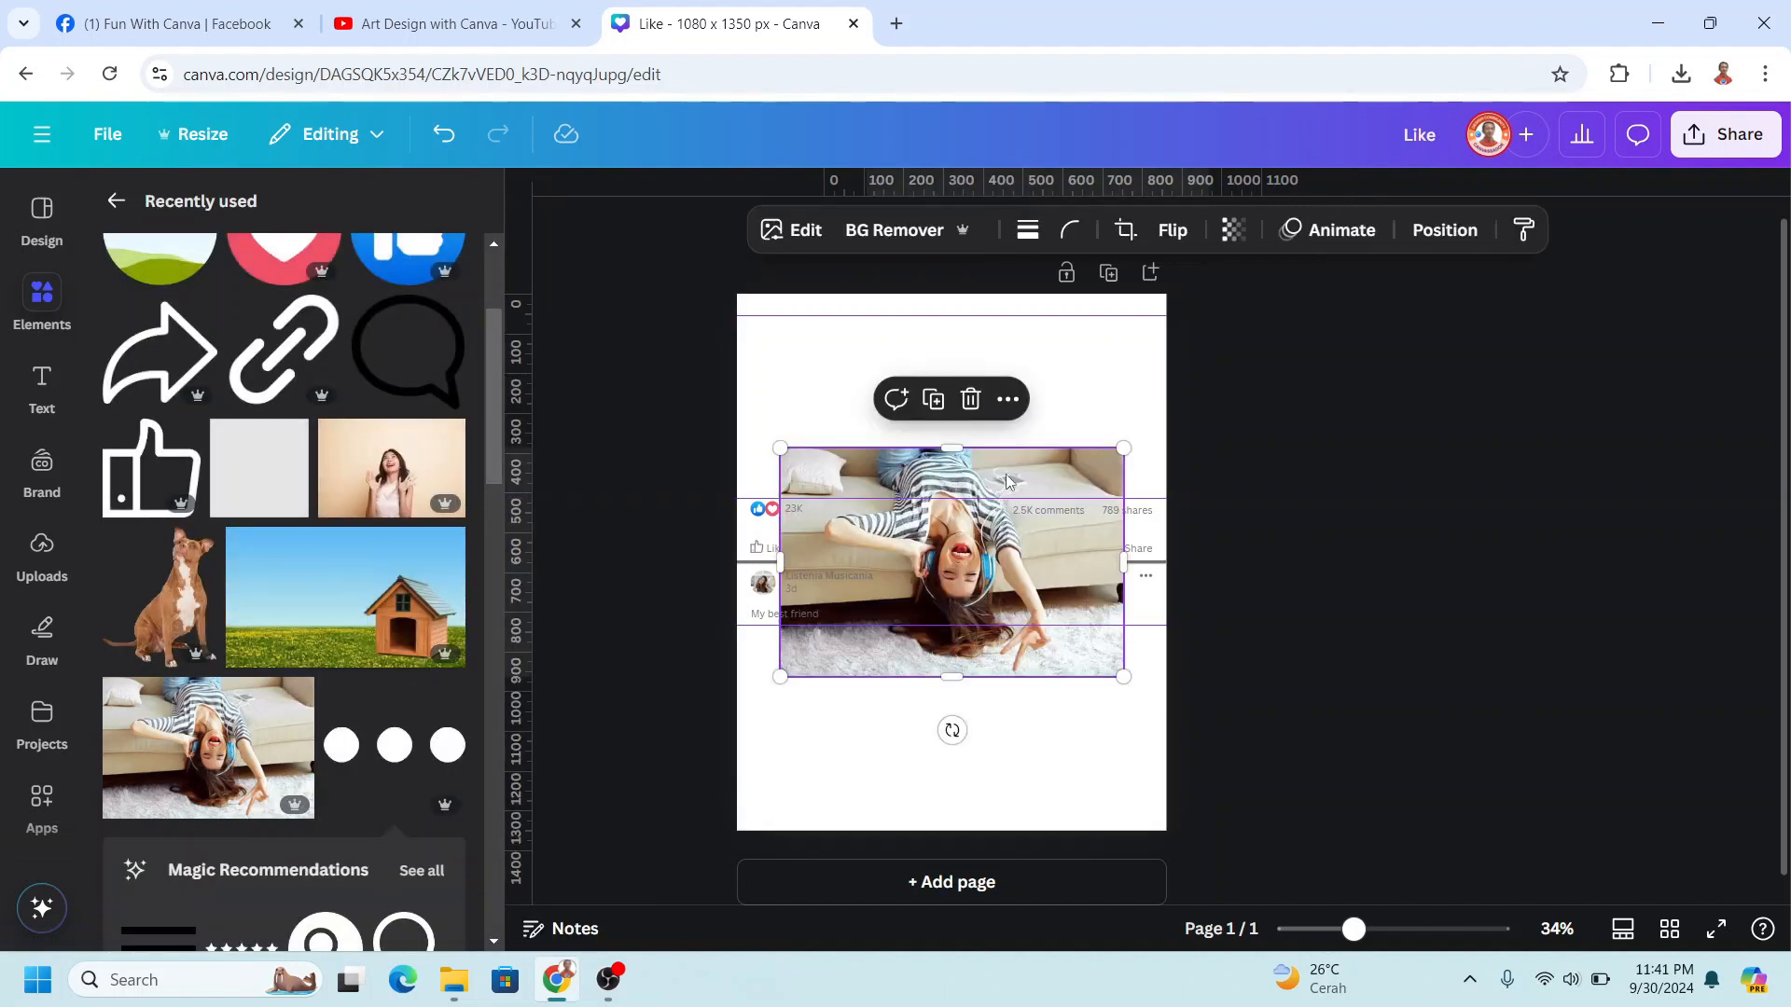
pyautogui.moveTo(1006, 481); pyautogui.dragTo(960, 314)
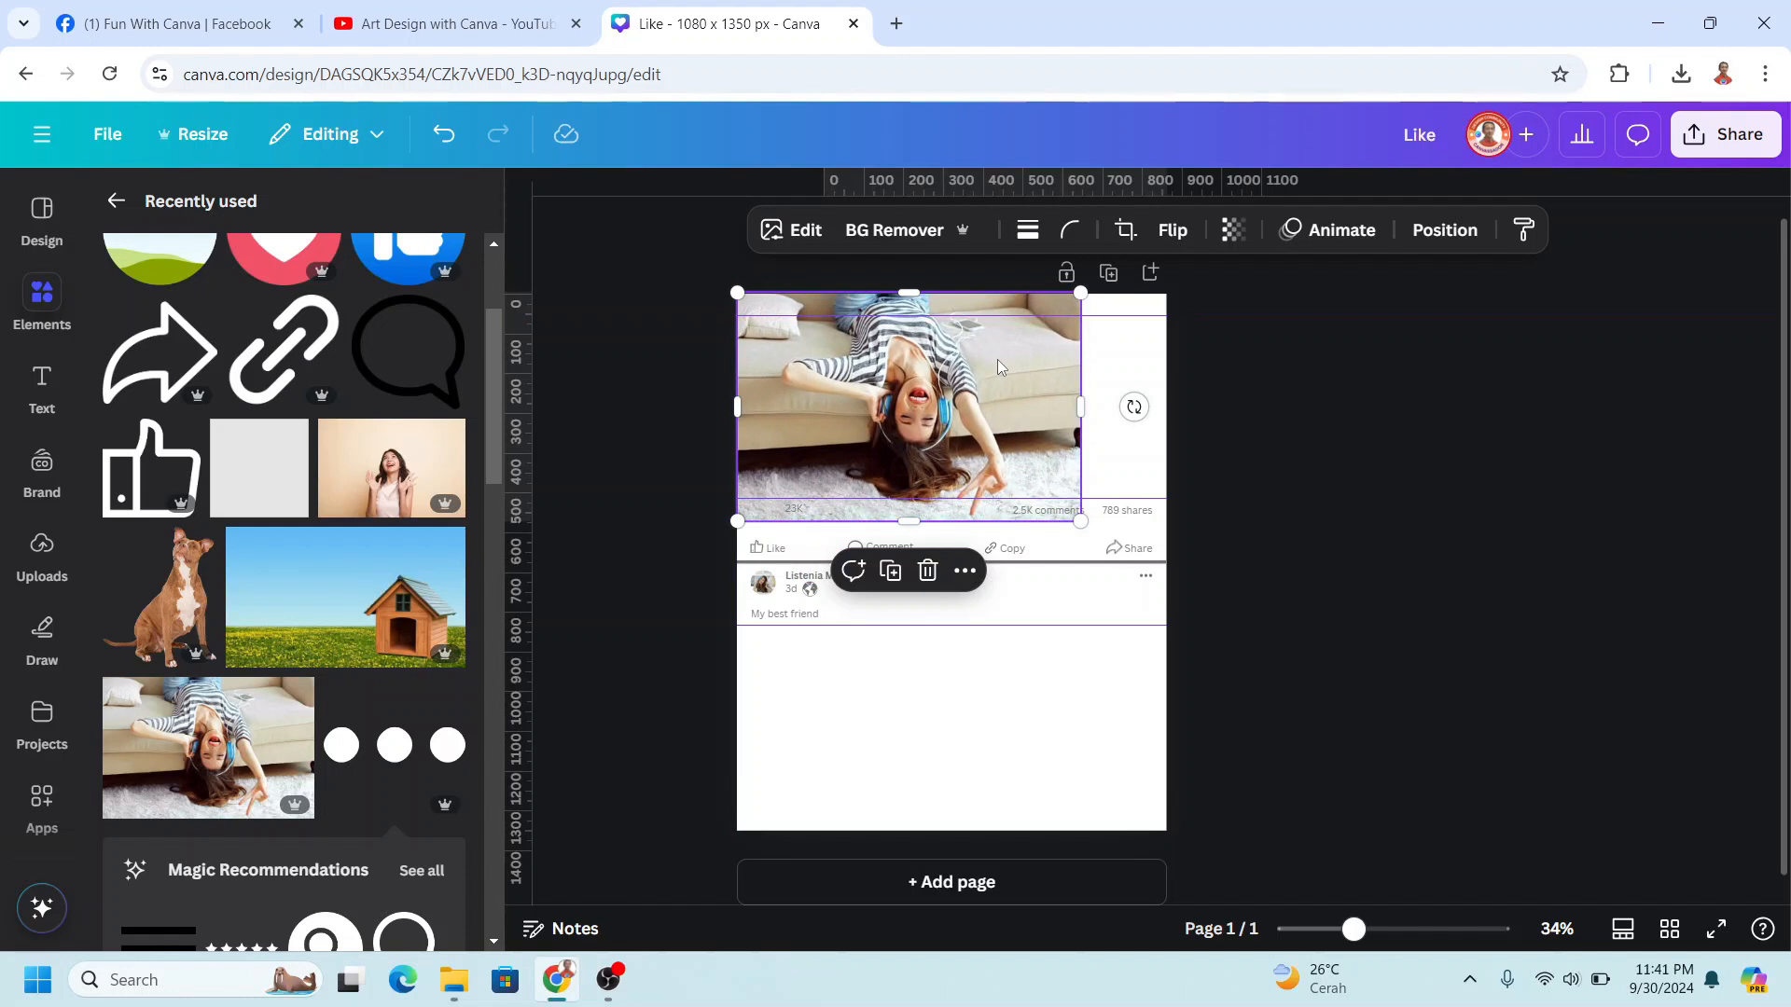
pyautogui.moveTo(1080, 520); pyautogui.dragTo(1263, 711)
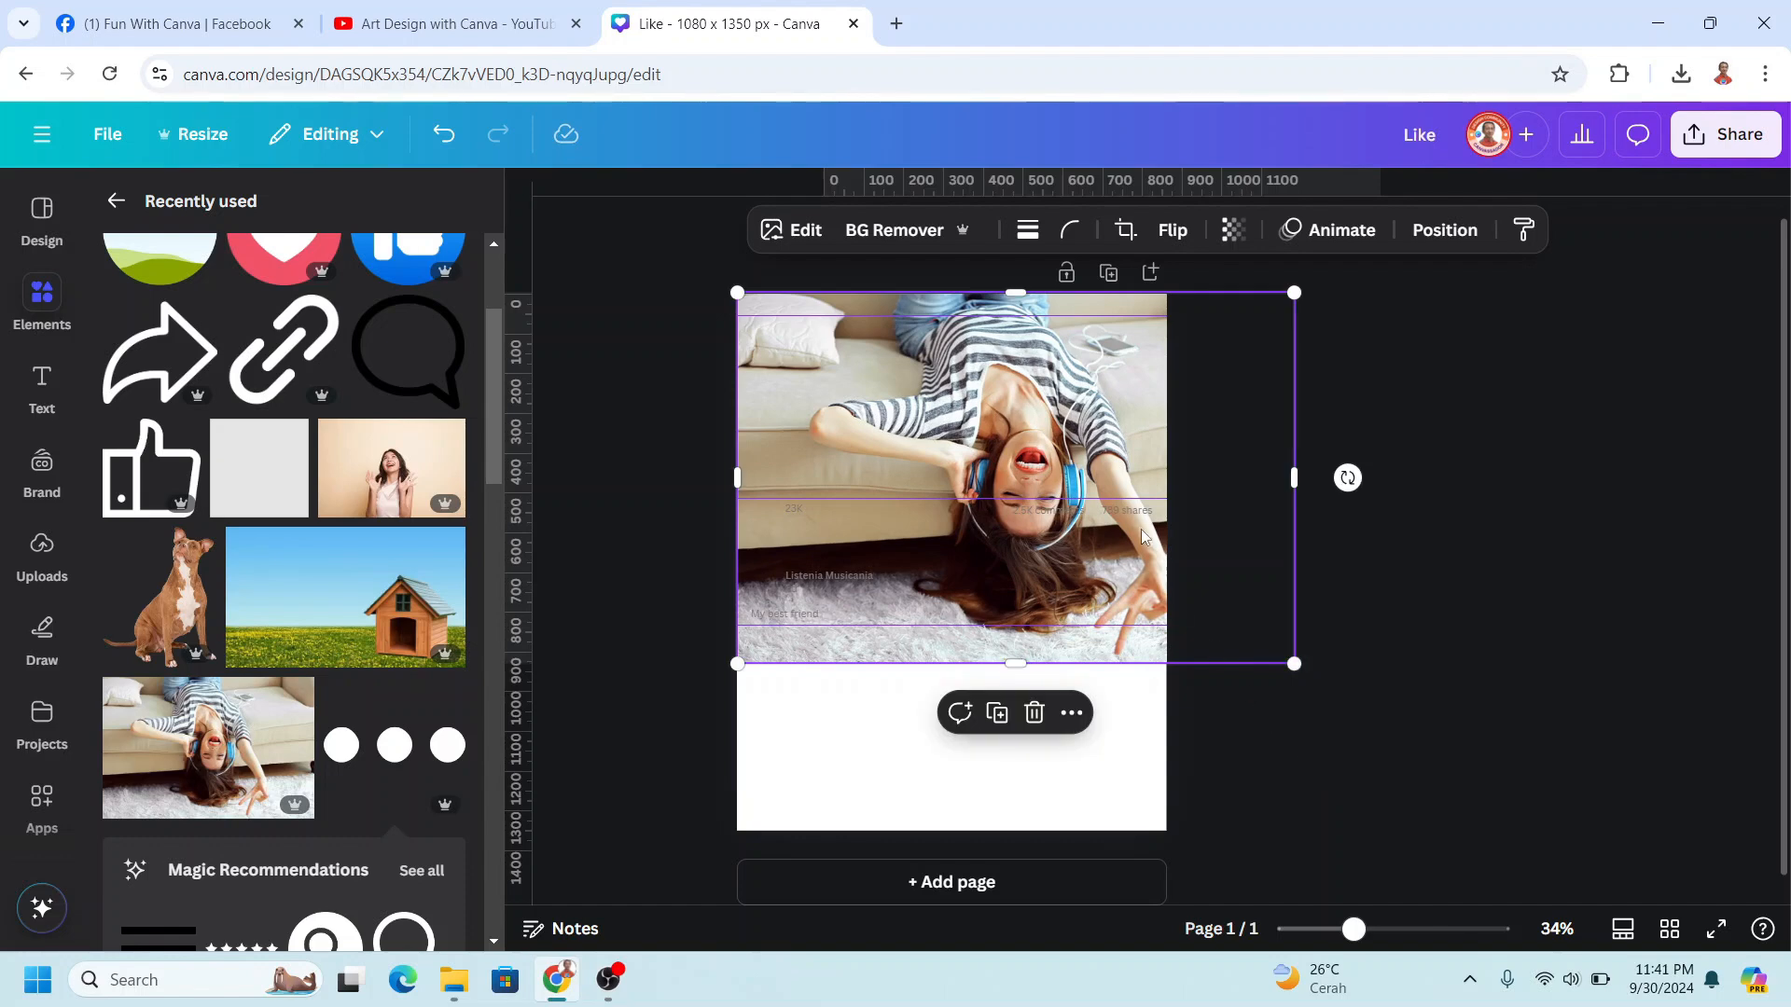
pyautogui.moveTo(1136, 431); pyautogui.dragTo(1090, 426)
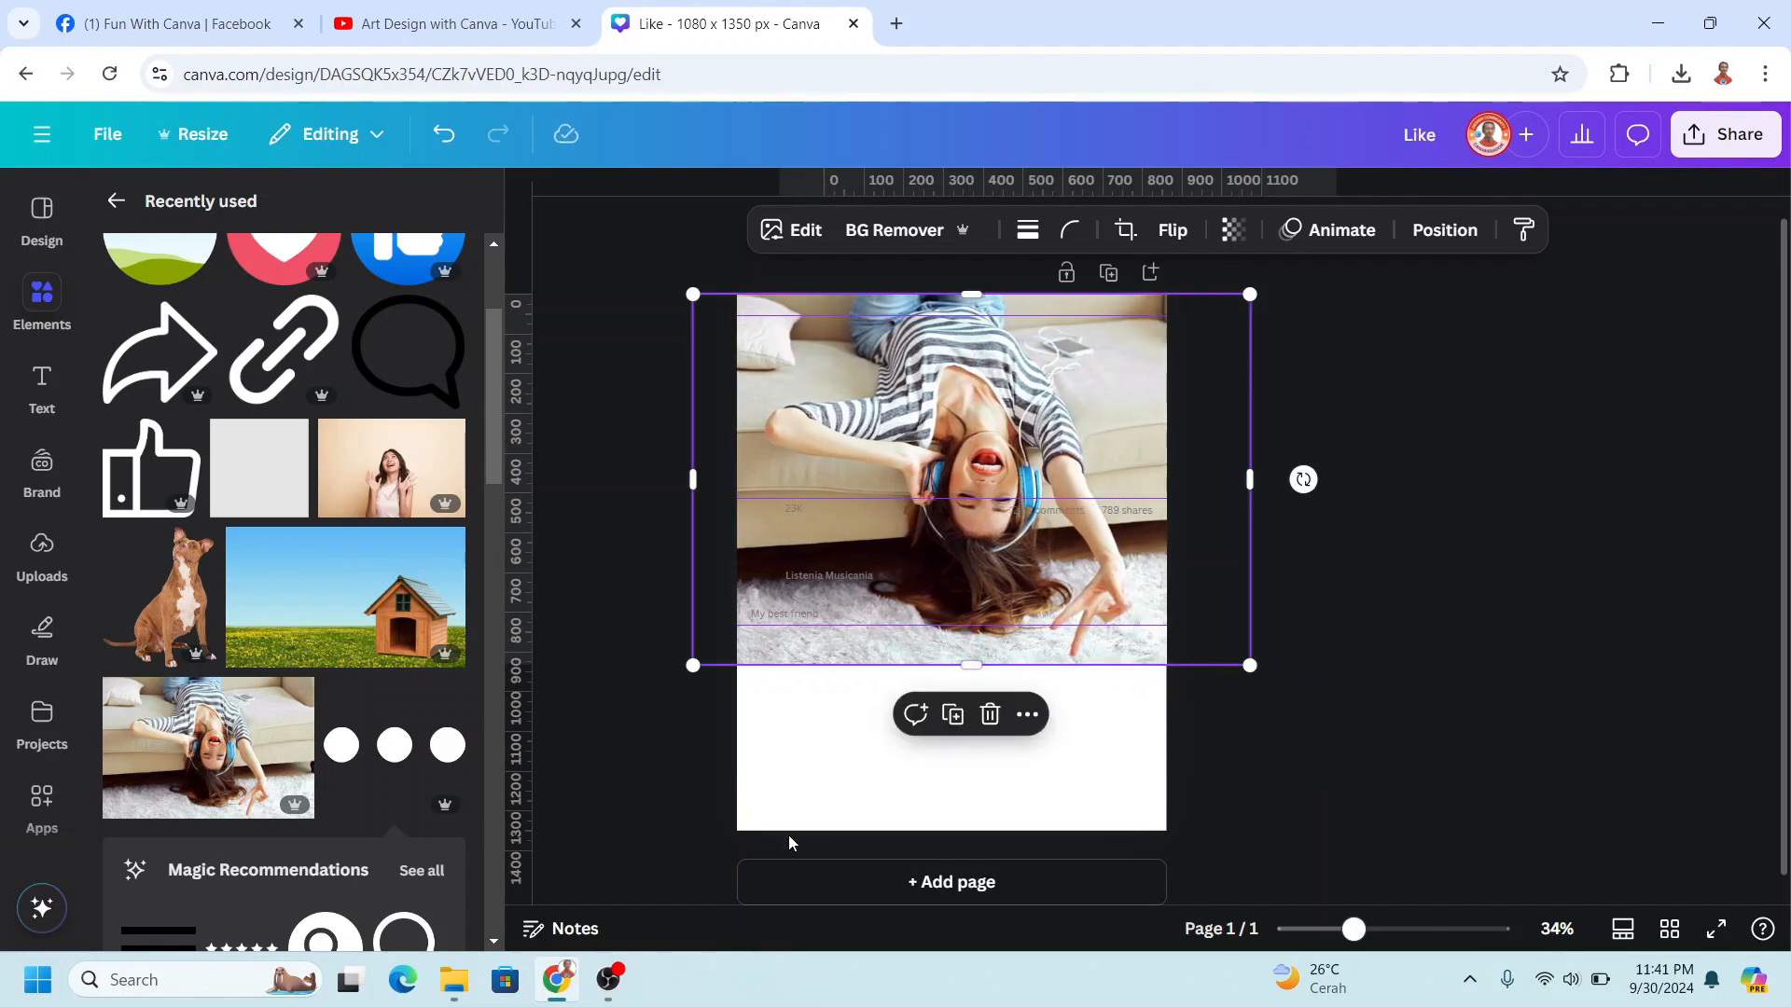
pyautogui.moveTo(1250, 665)
pyautogui.mouseDown()
pyautogui.moveTo(1275, 681)
pyautogui.moveTo(1215, 664)
pyautogui.mouseUp()
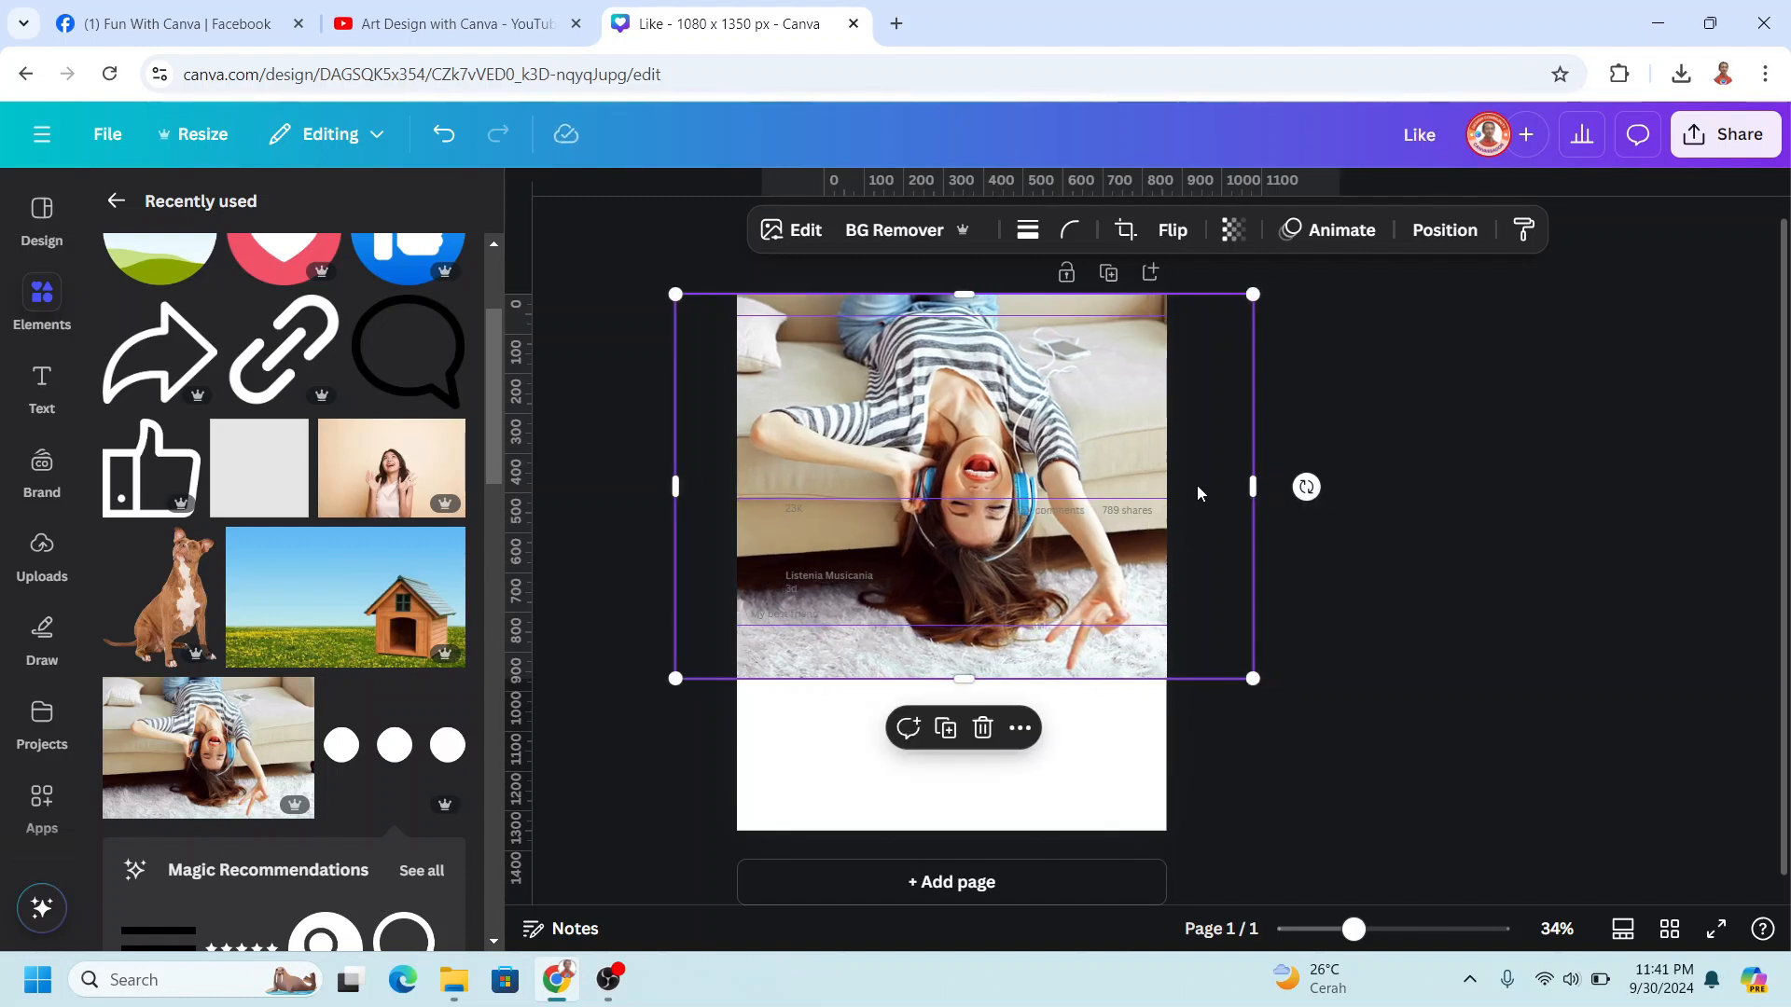
# Step: Separate the woman from the photo's background with Magic Grab
pyautogui.click(811, 233)
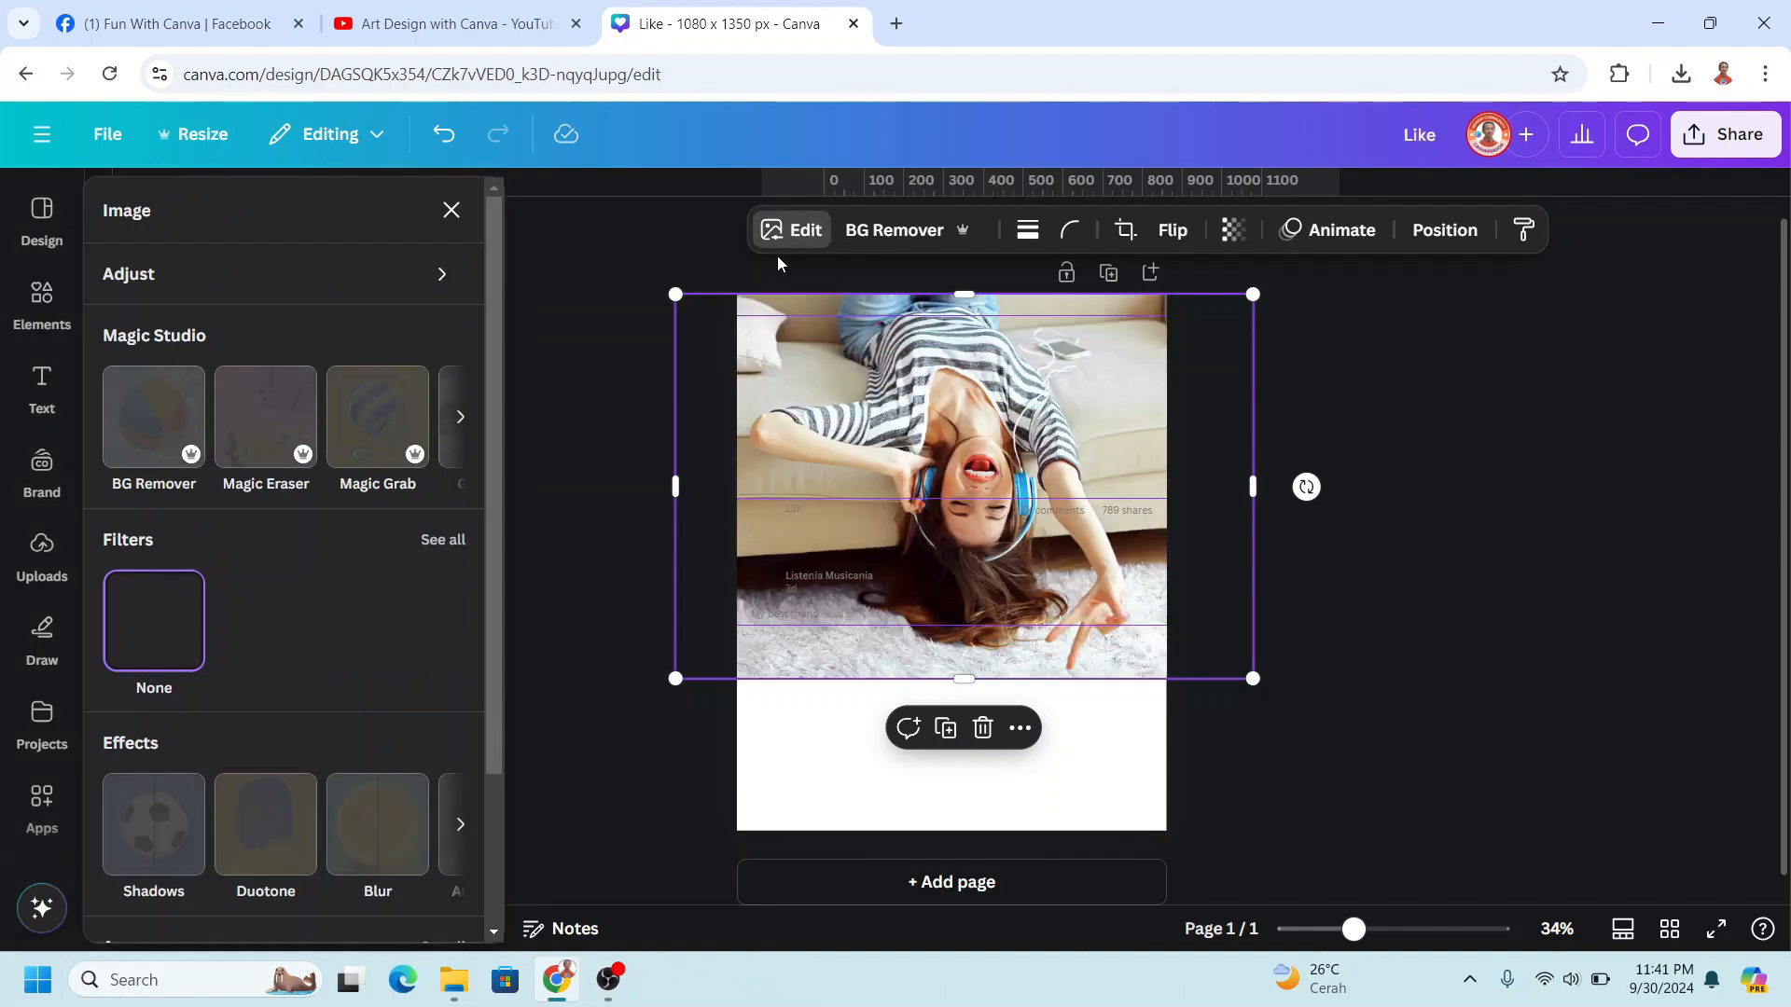
pyautogui.click(377, 428)
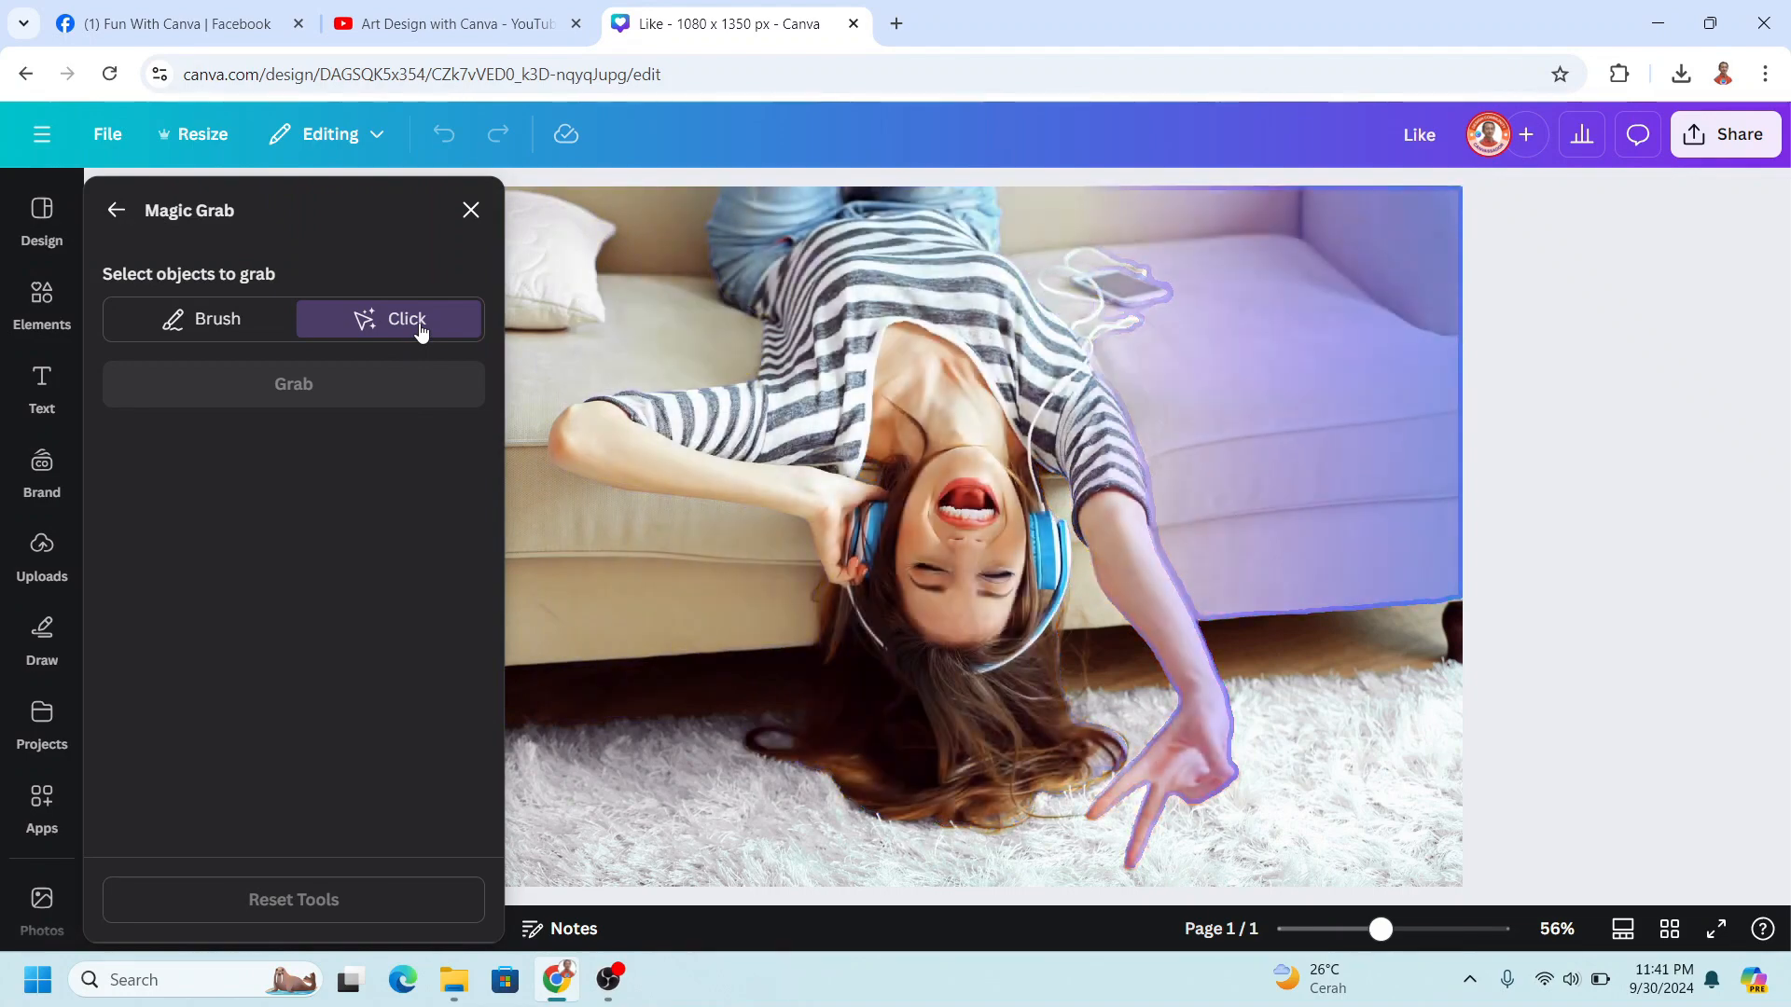
pyautogui.click(959, 438)
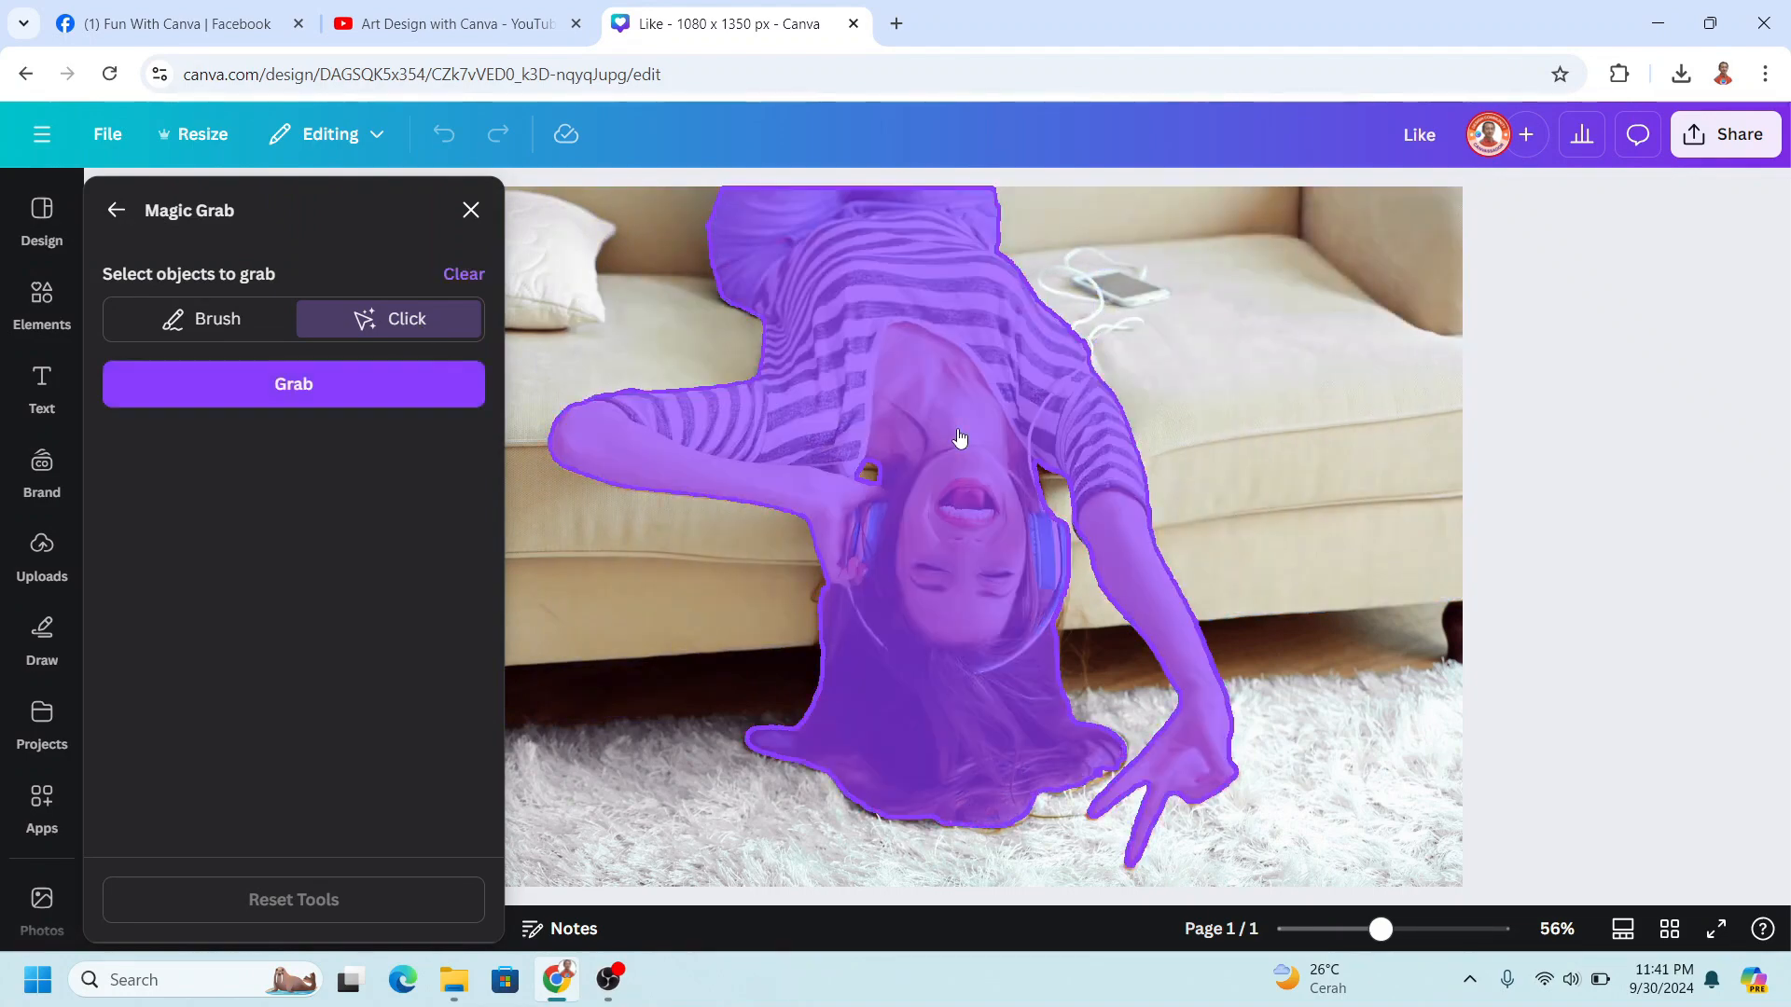
pyautogui.click(356, 389)
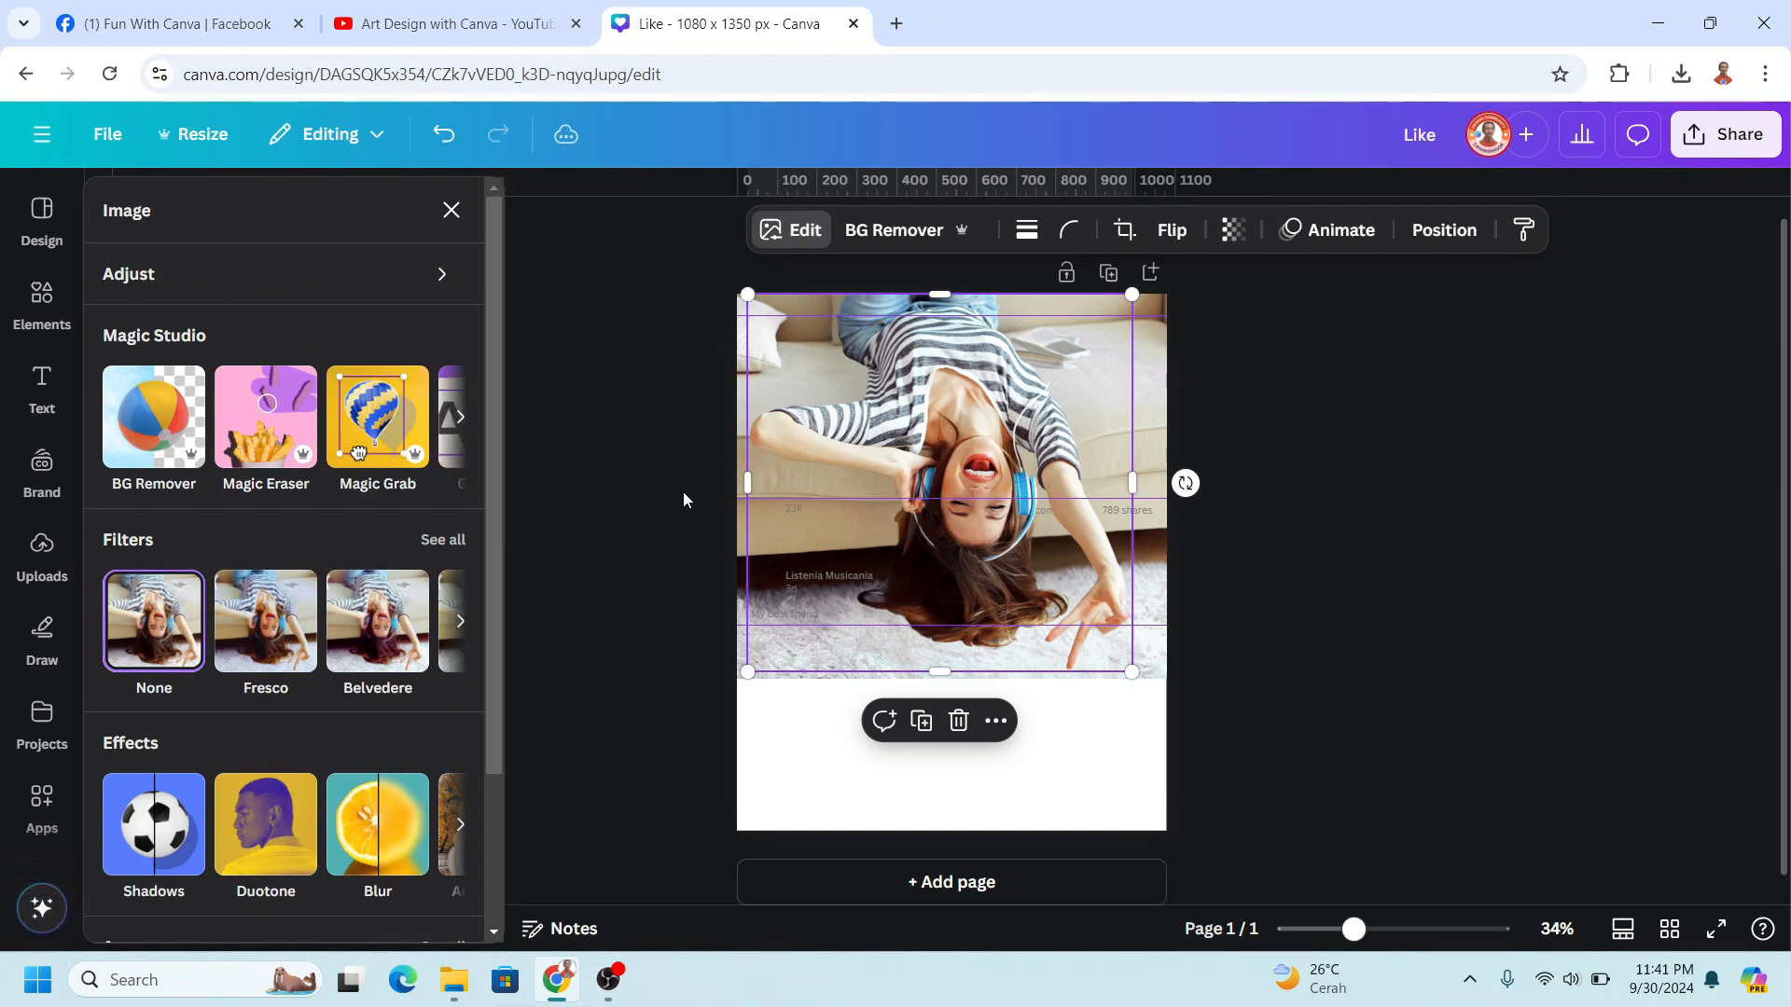
# Step: Duplicate the woman cutout and apply a custom Duotone to the copy with both highlights and shadows set to black
pyautogui.click(921, 720)
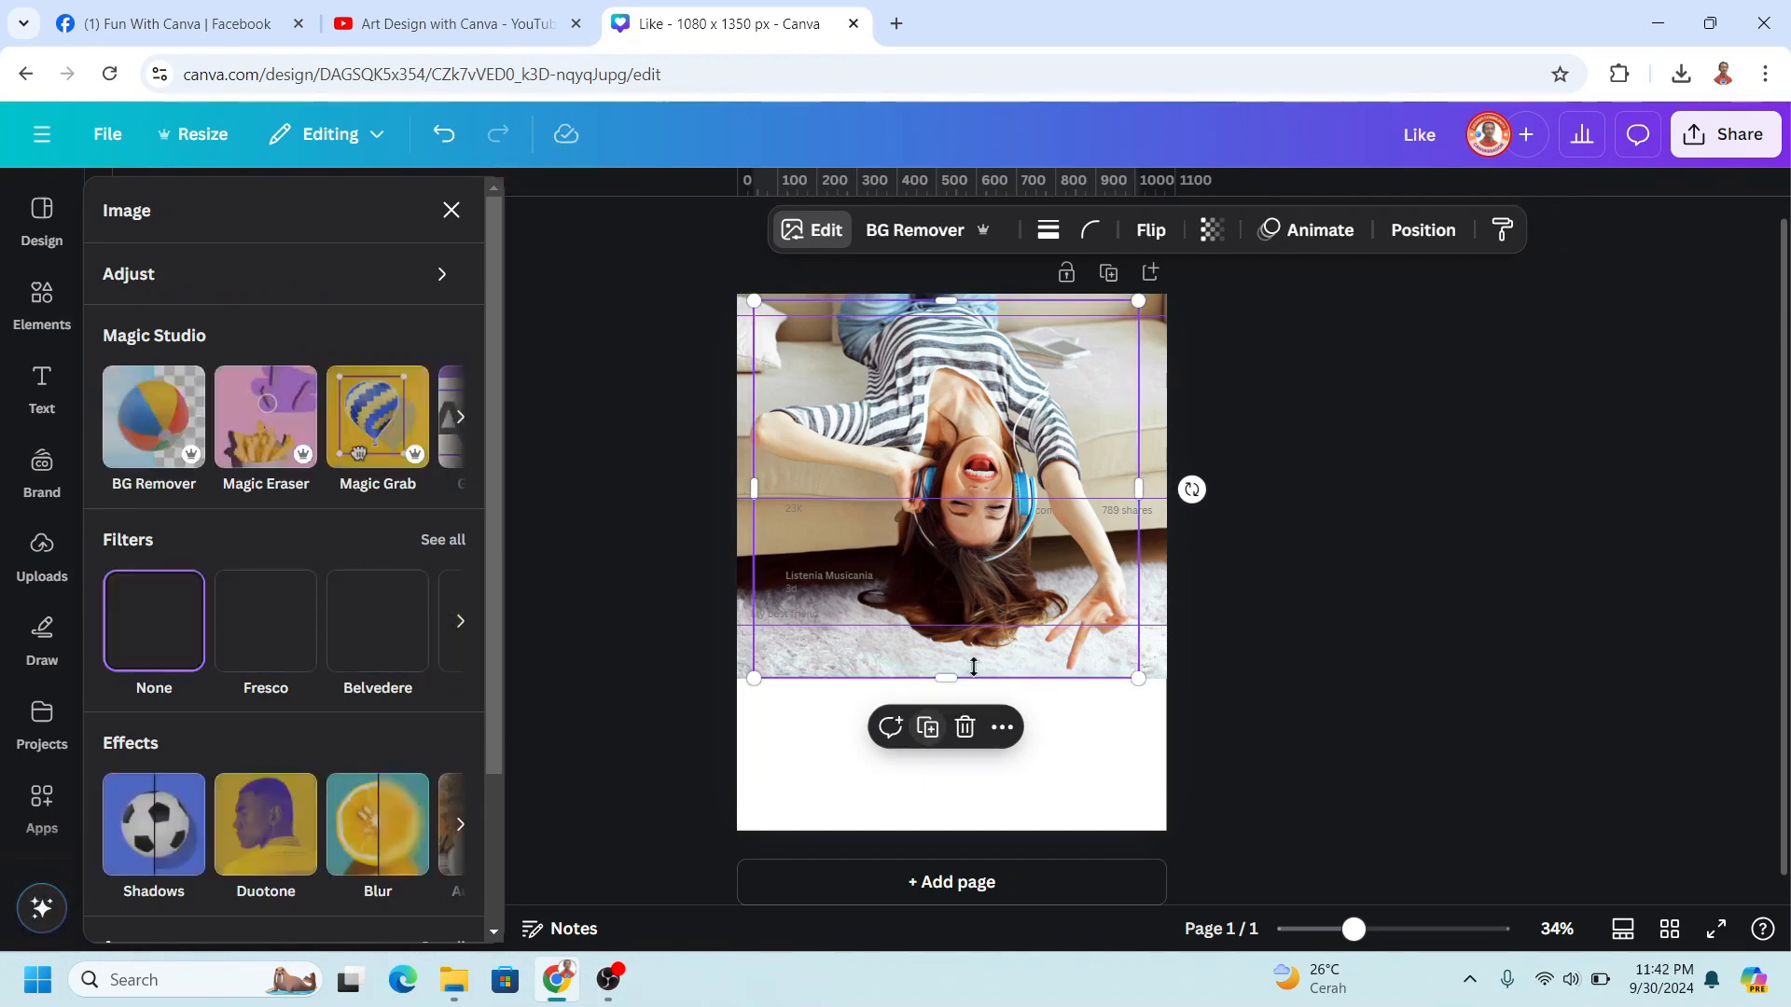
pyautogui.click(271, 842)
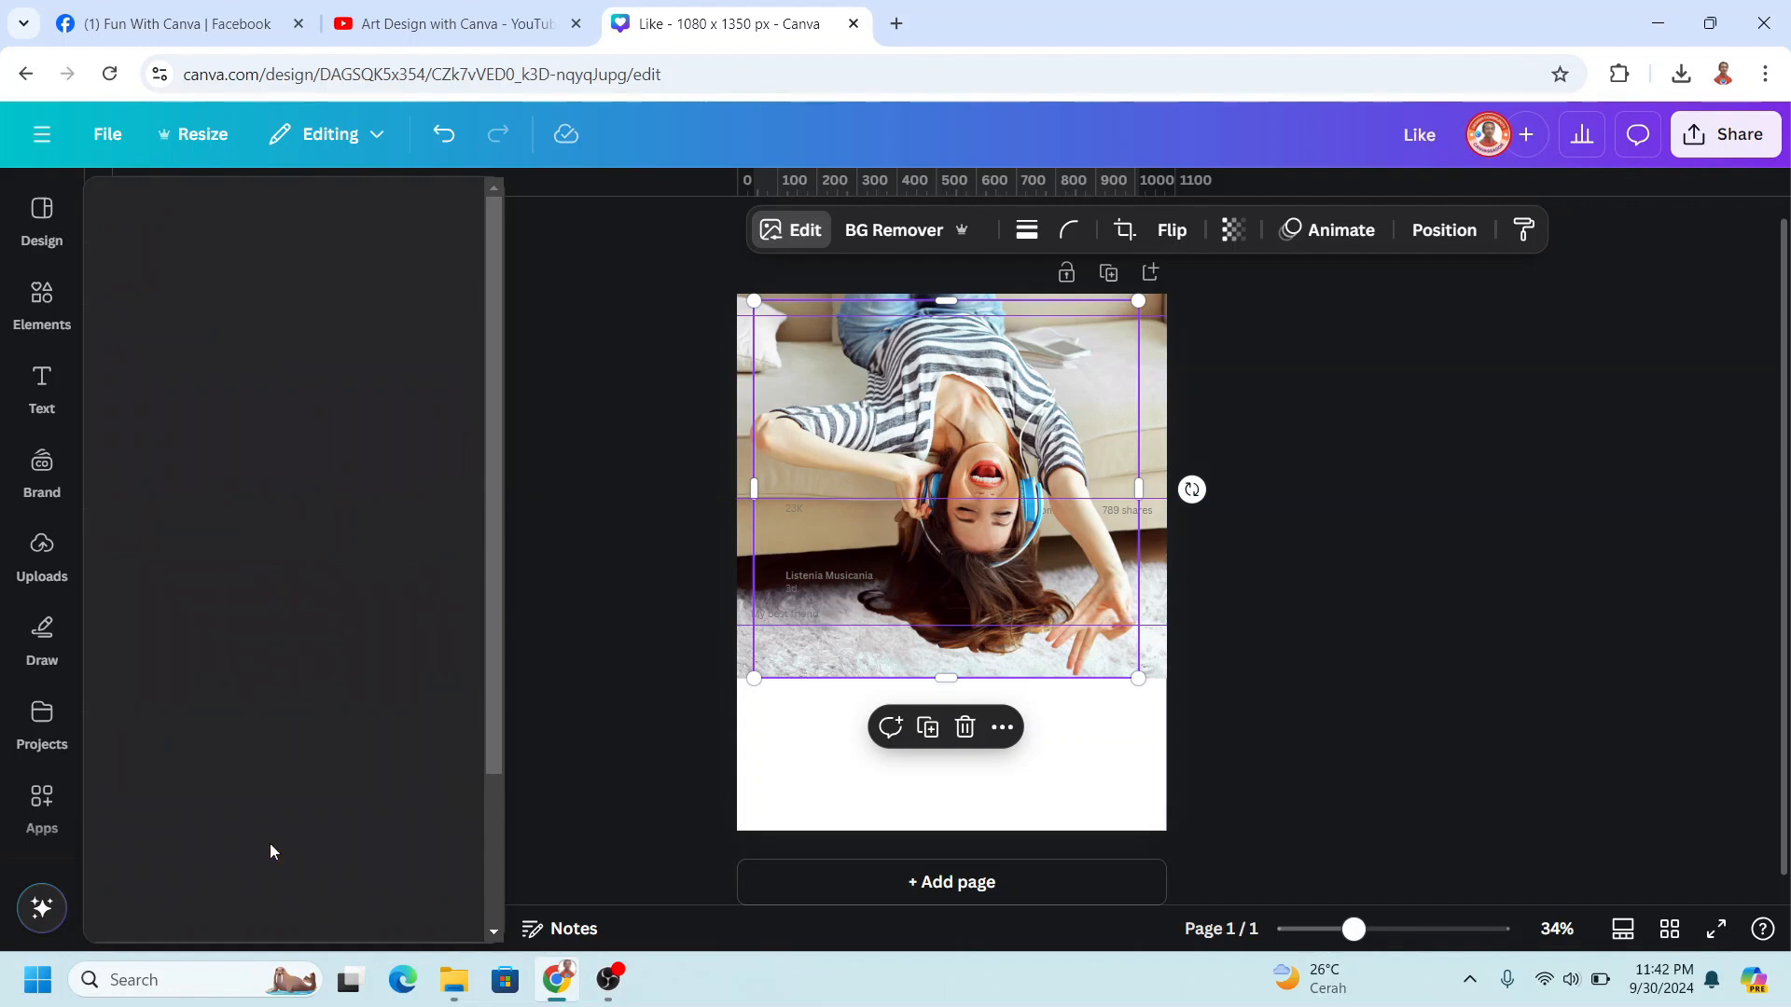
pyautogui.click(150, 487)
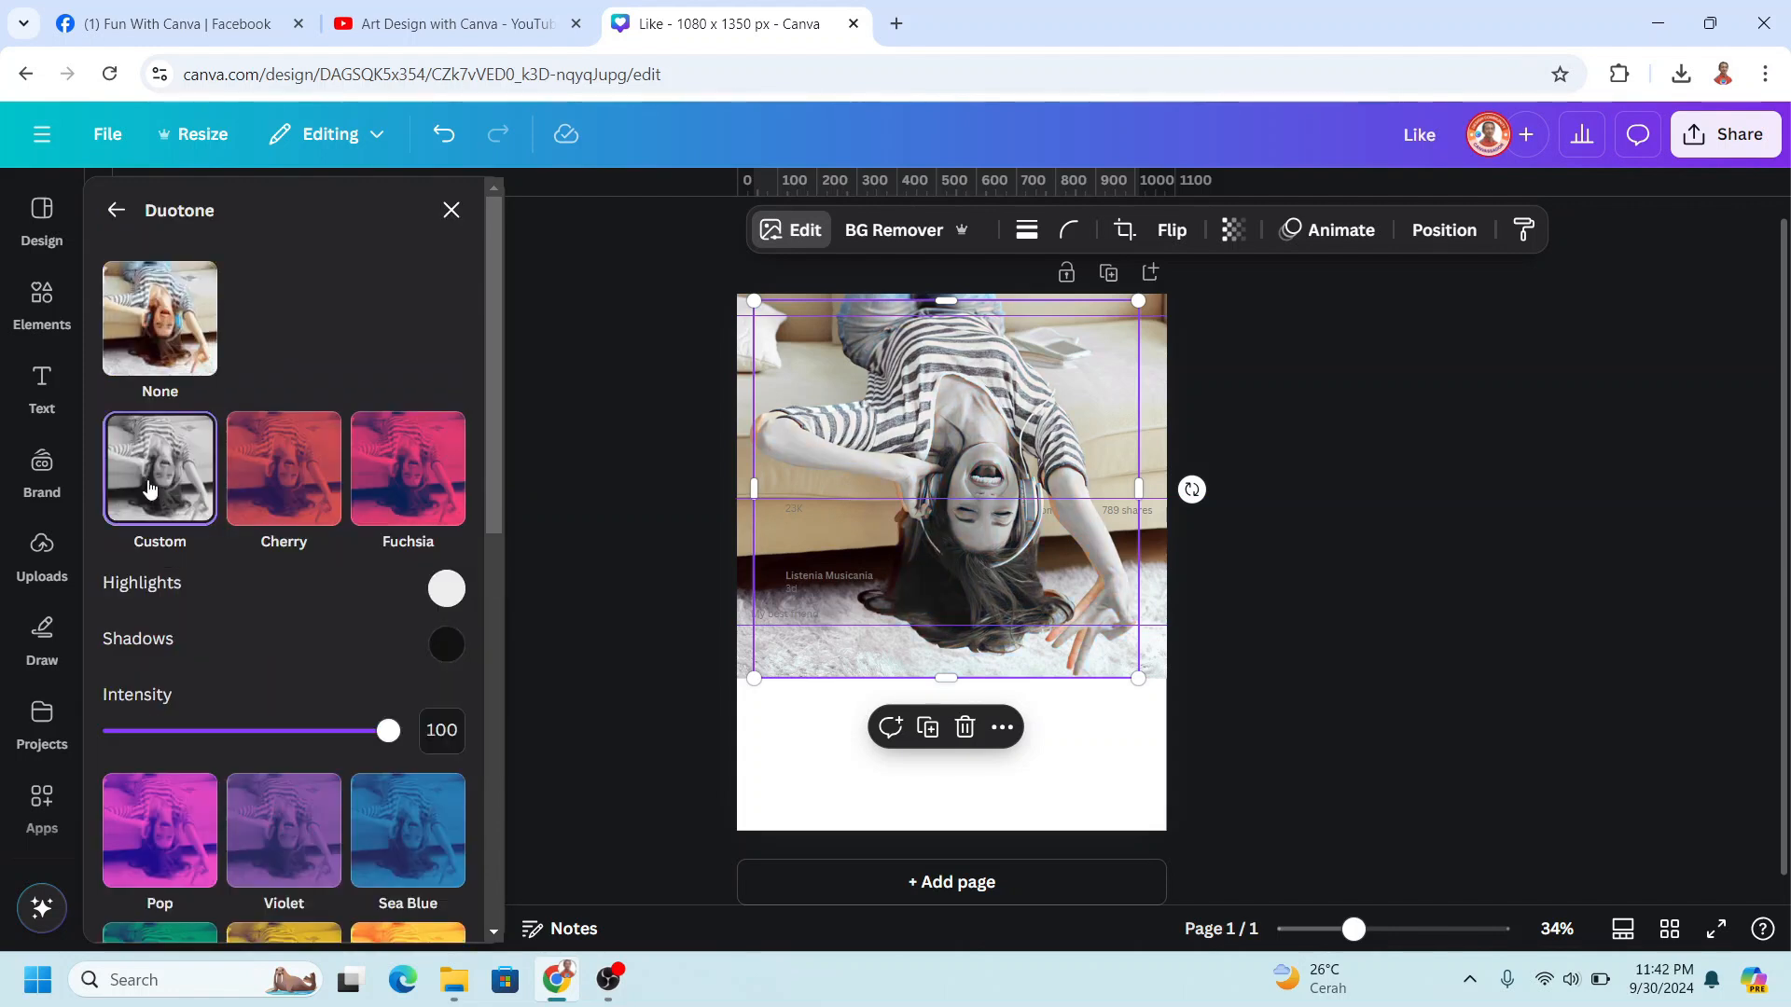
pyautogui.click(442, 593)
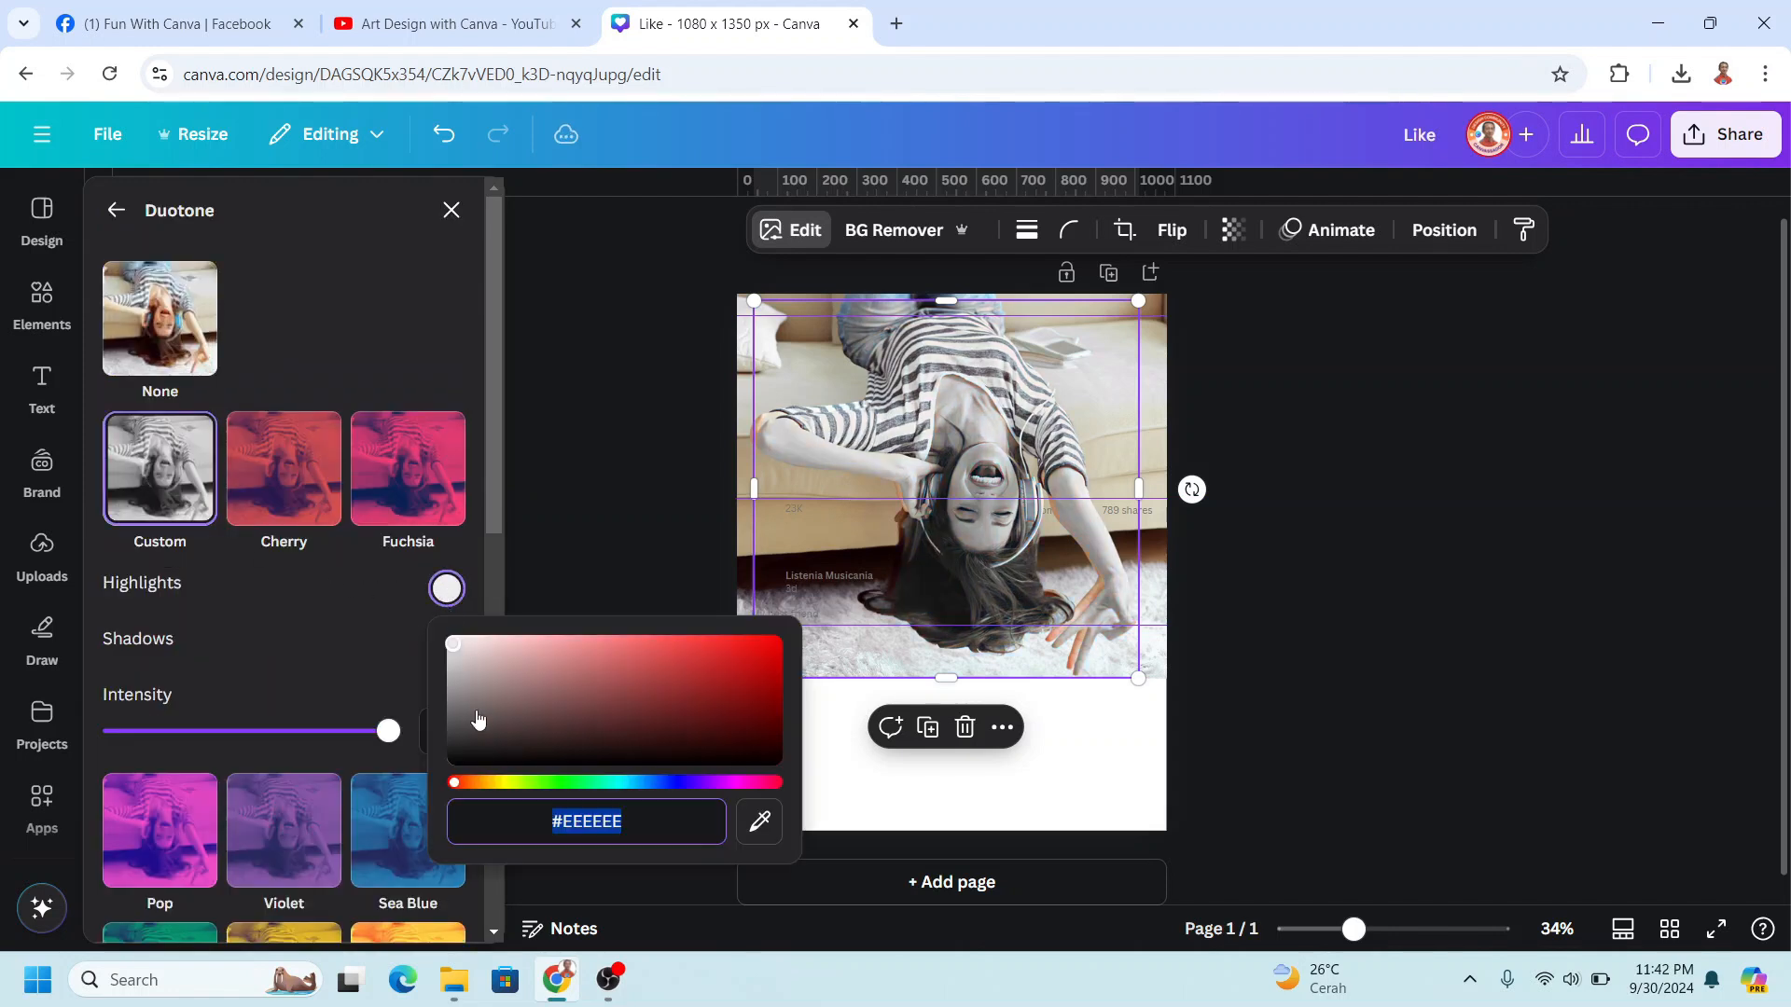
pyautogui.moveTo(476, 719); pyautogui.dragTo(453, 819)
pyautogui.click(371, 684)
pyautogui.click(447, 643)
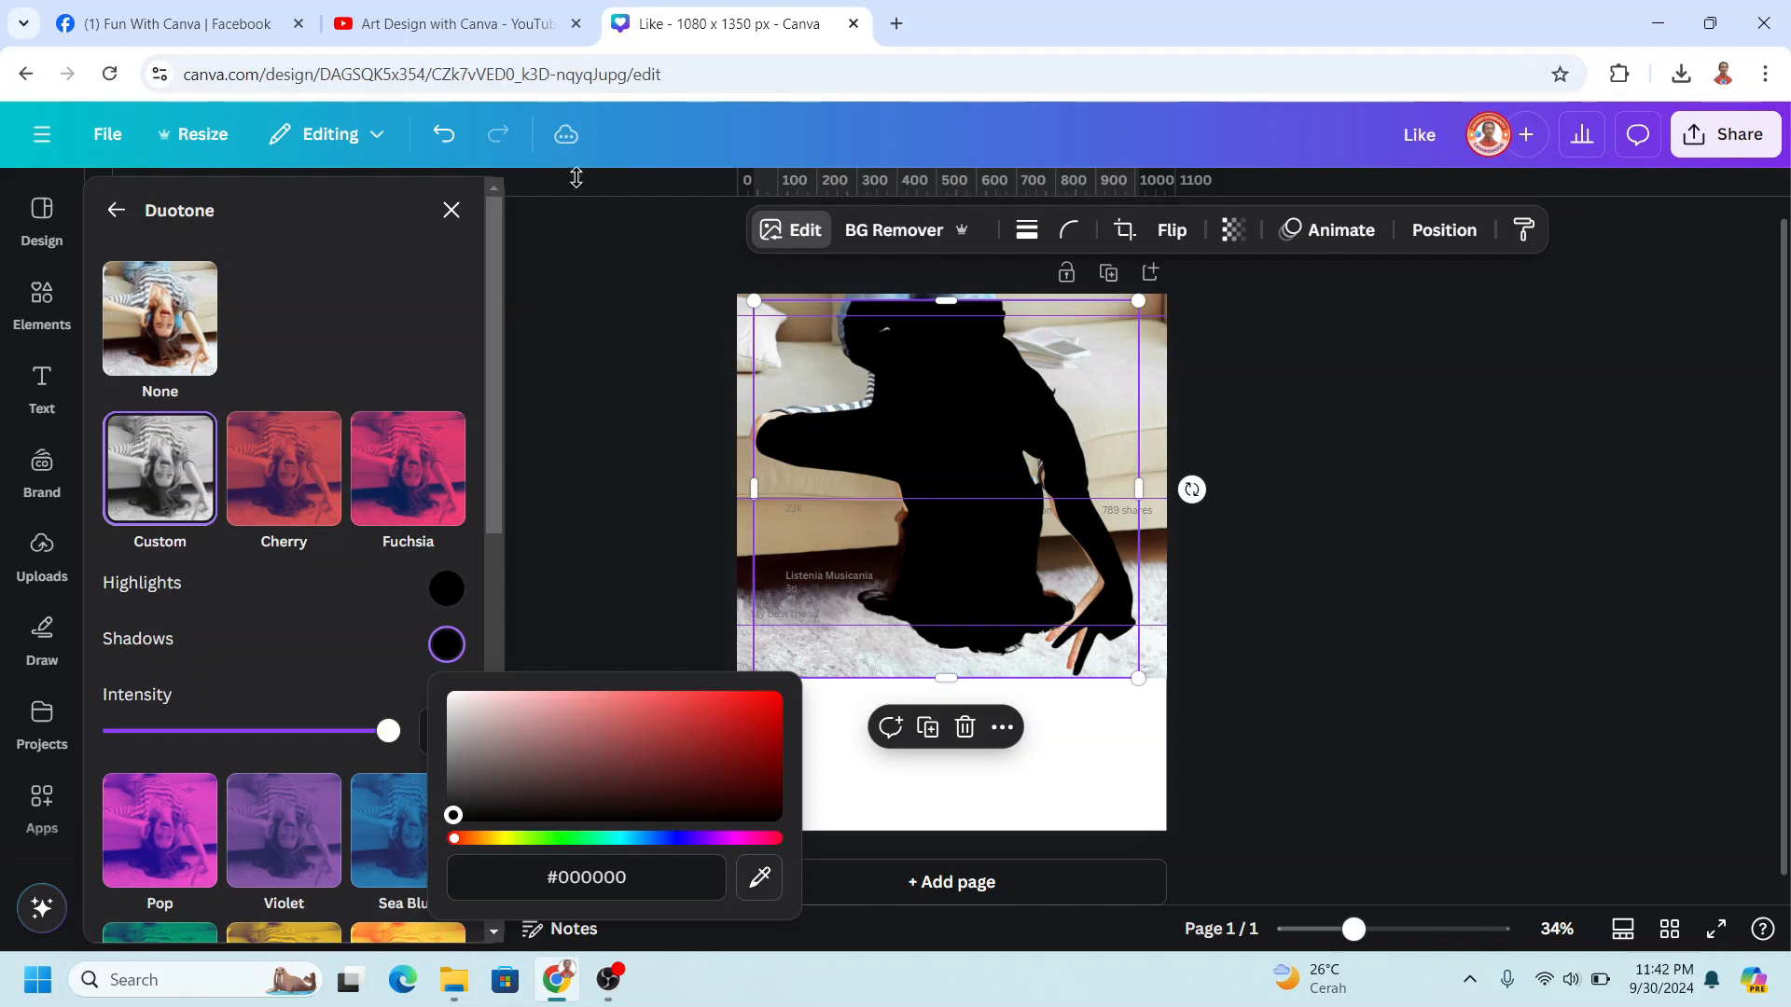
pyautogui.click(116, 214)
pyautogui.click(117, 214)
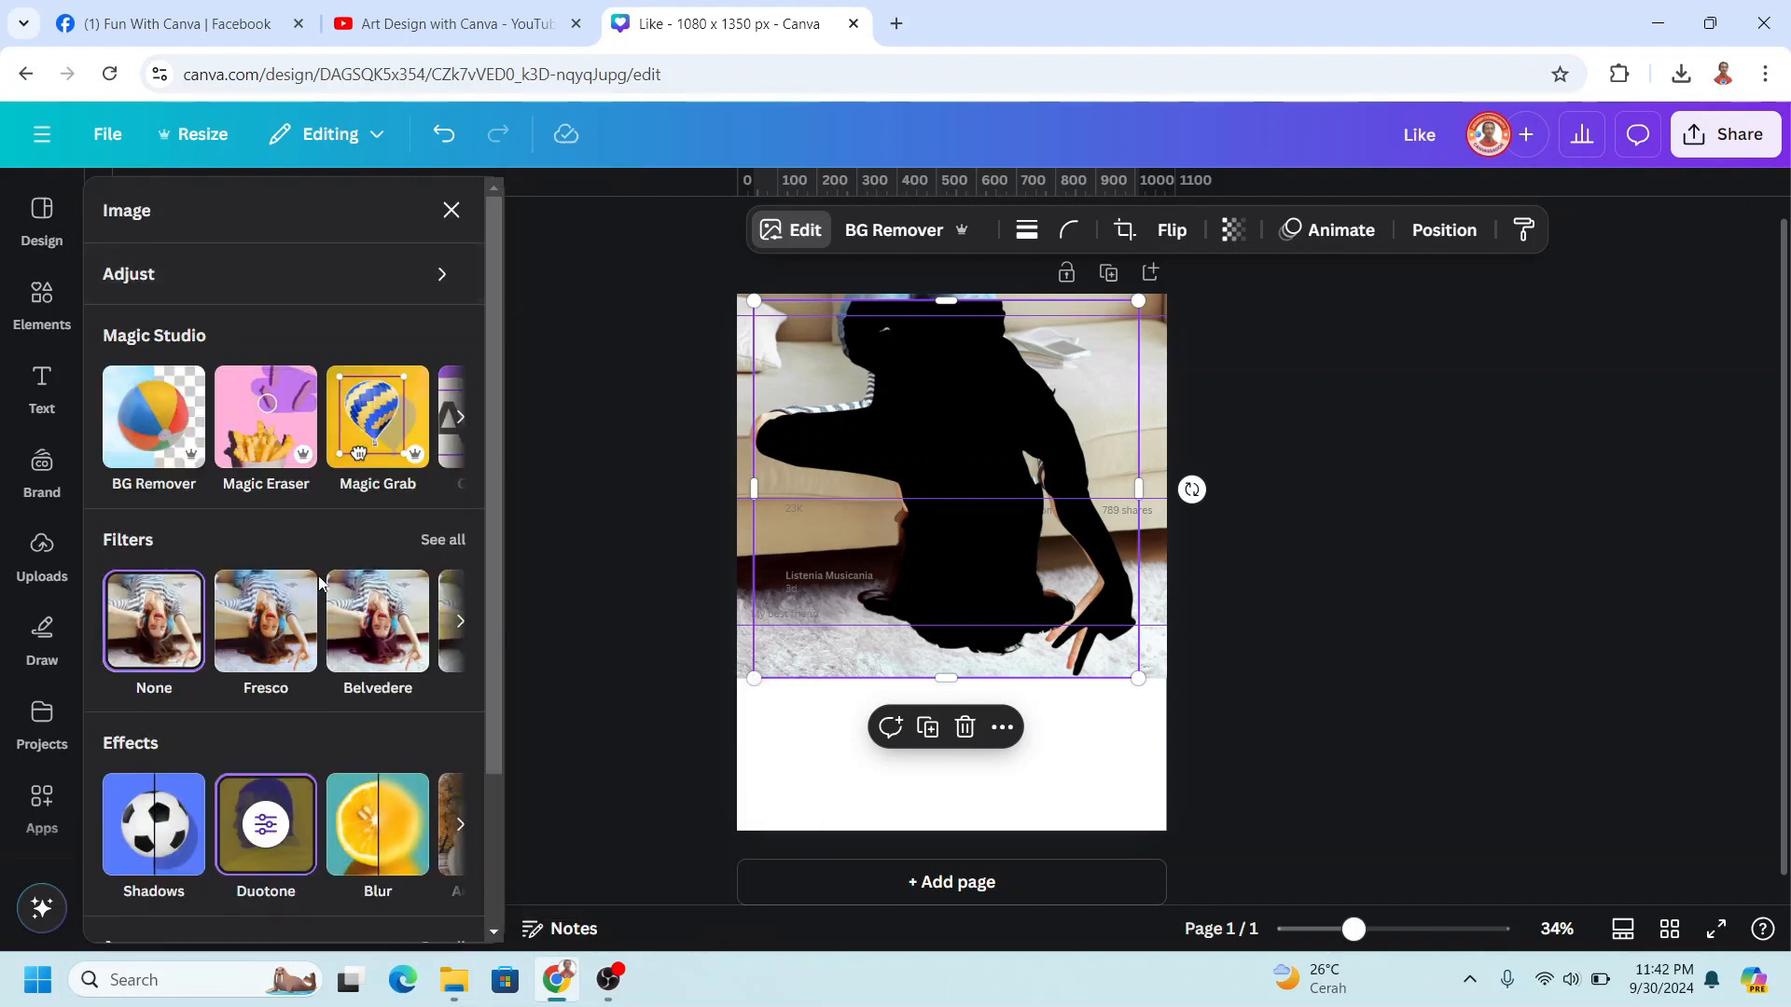
# Step: Blur the whole black silhouette at an intensity of 40
pyautogui.click(379, 831)
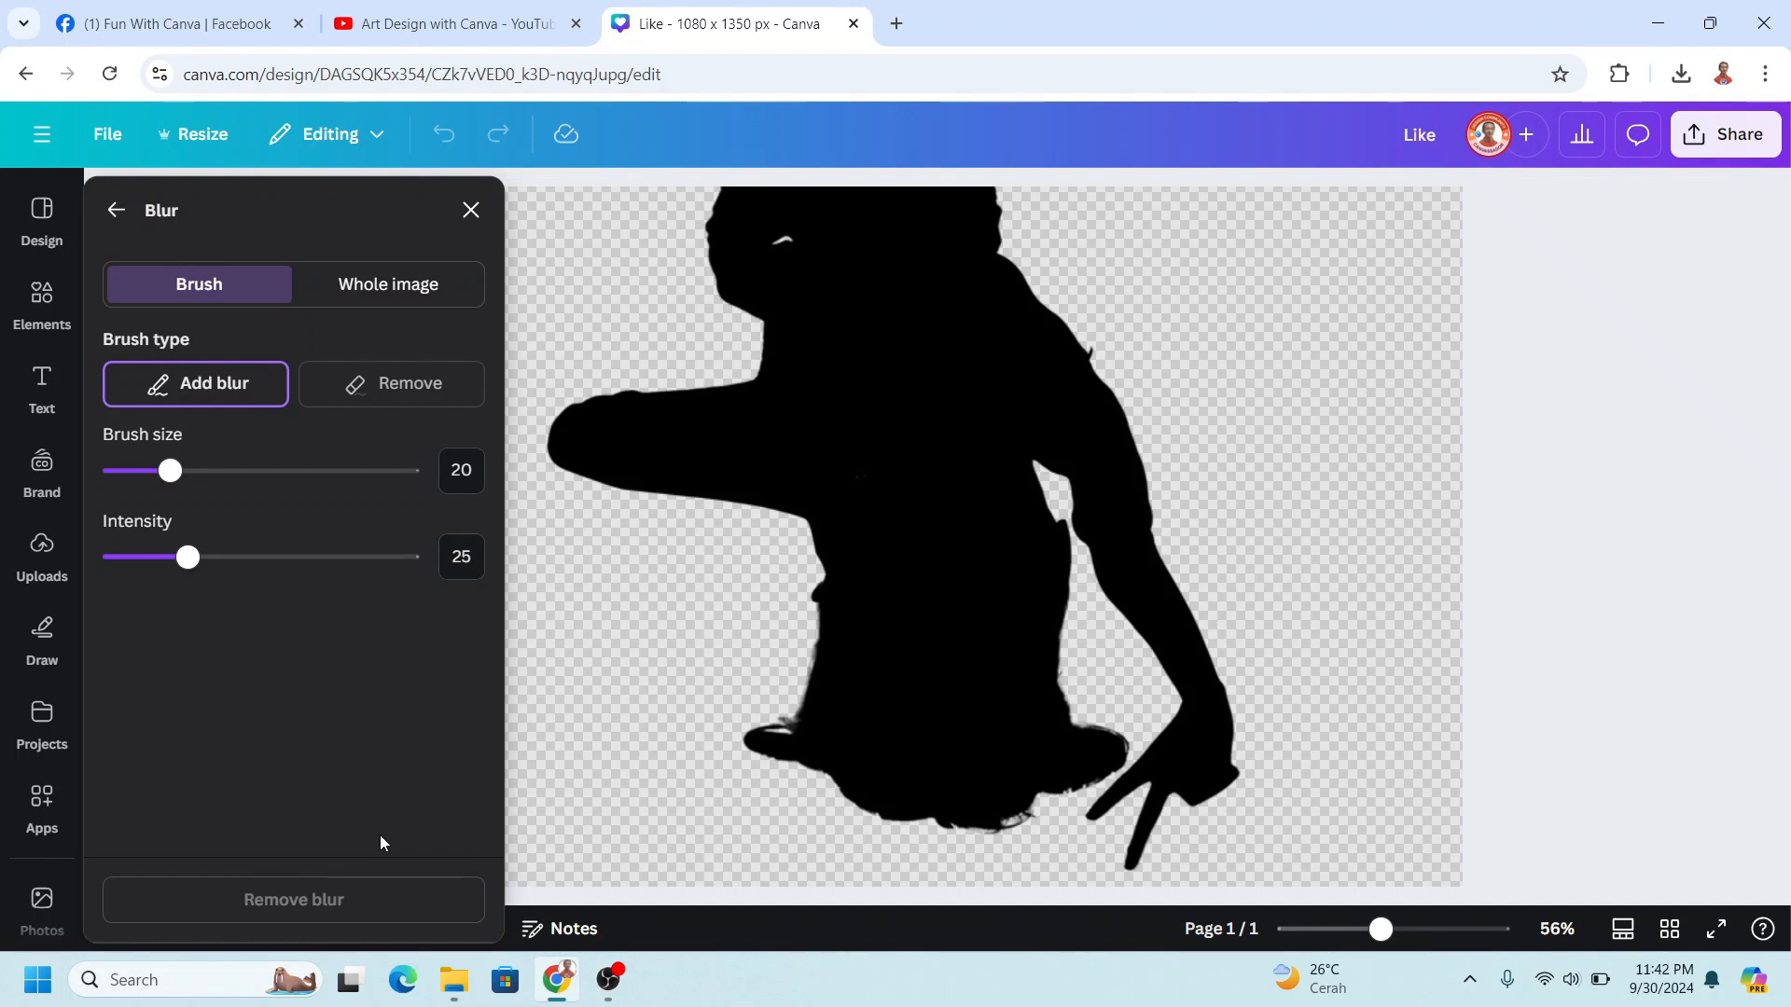
pyautogui.click(386, 291)
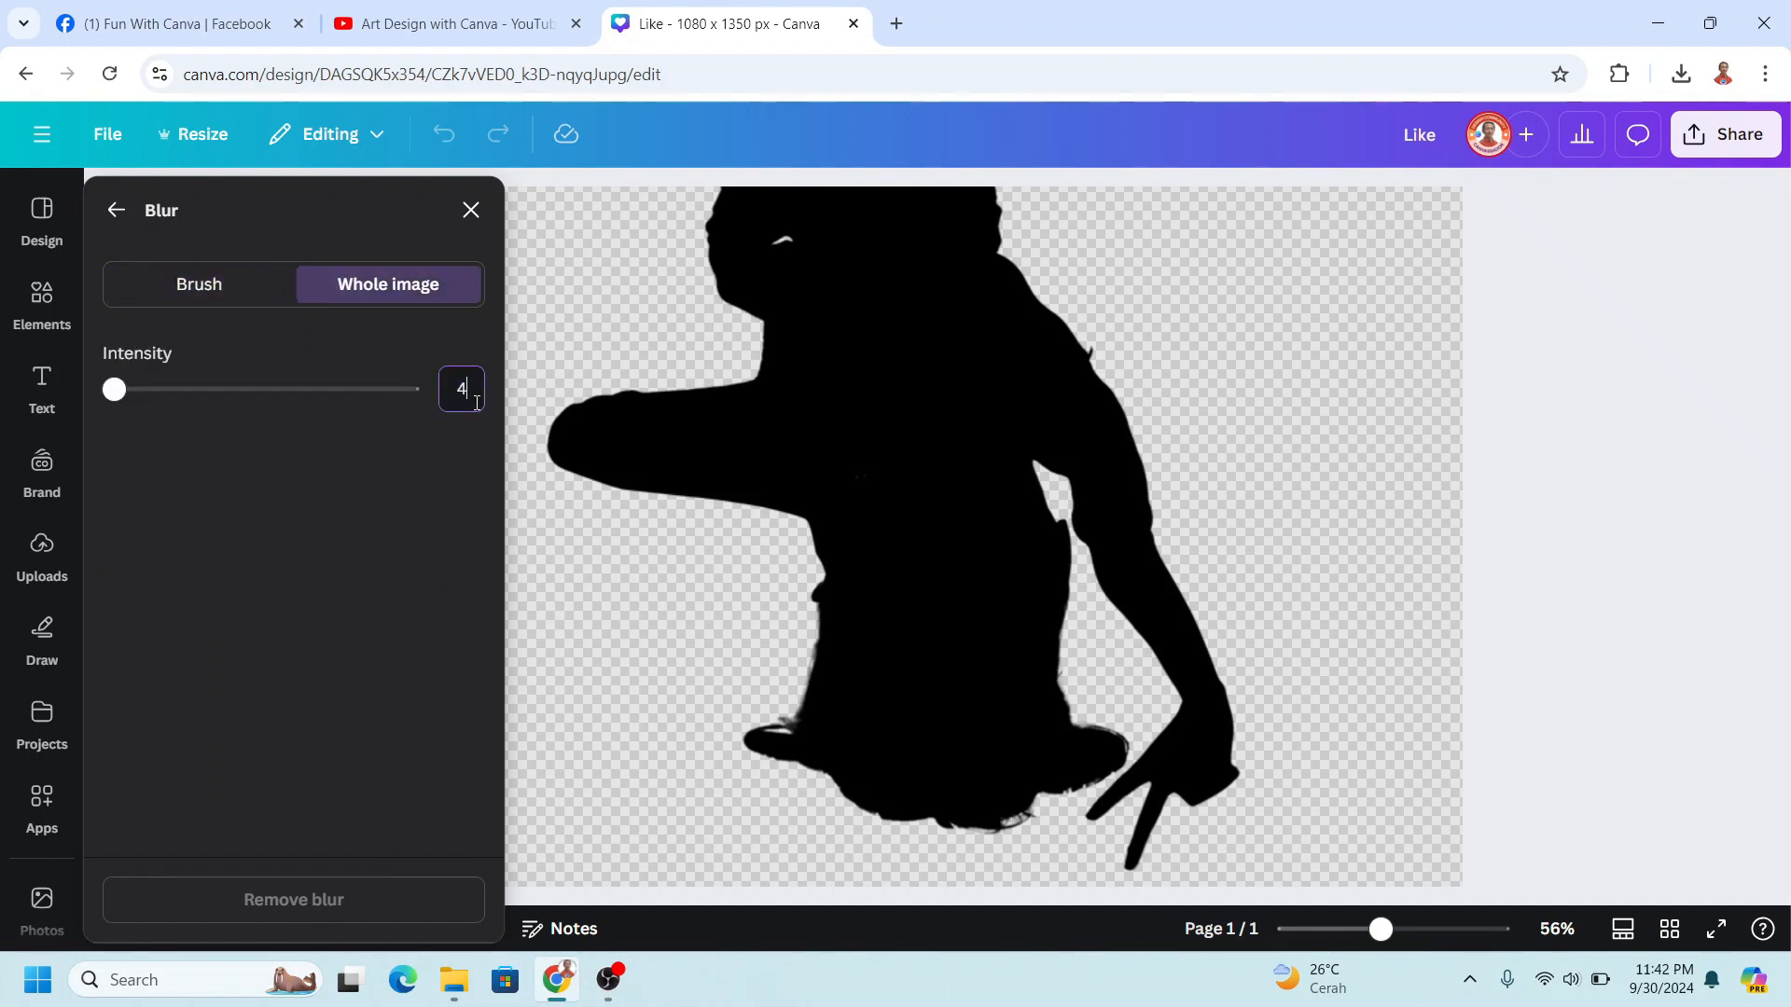
pyautogui.press('Return')
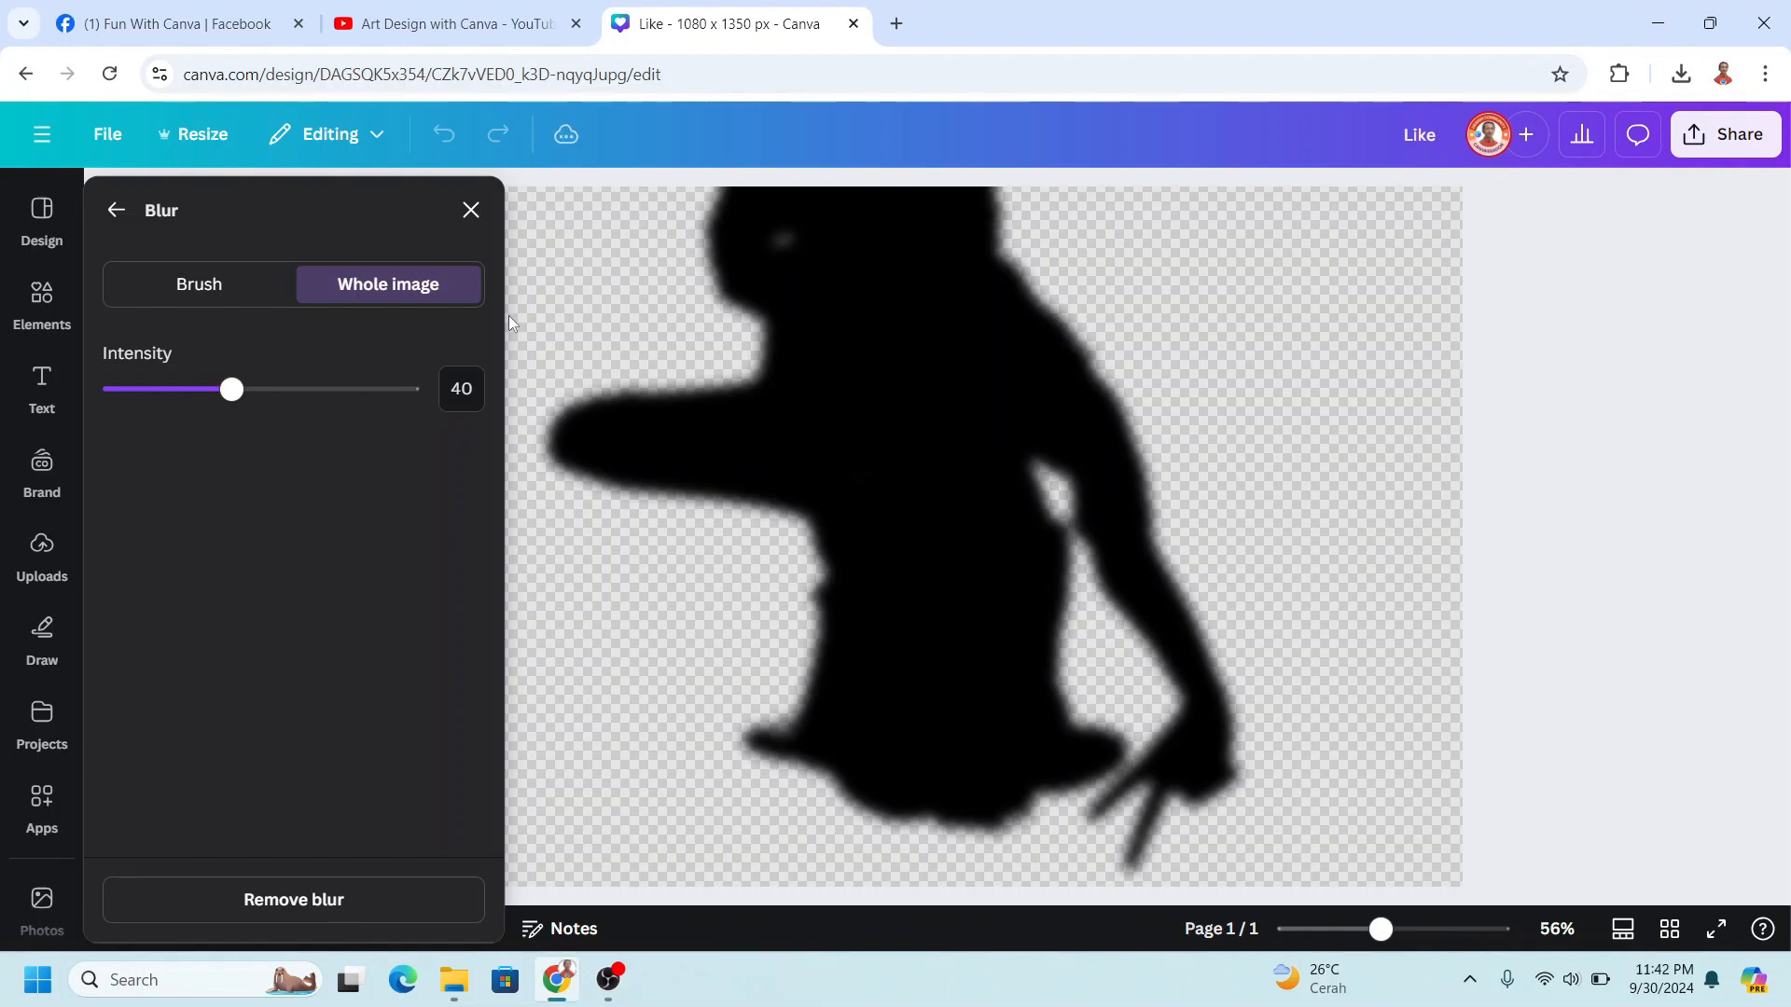
pyautogui.click(471, 209)
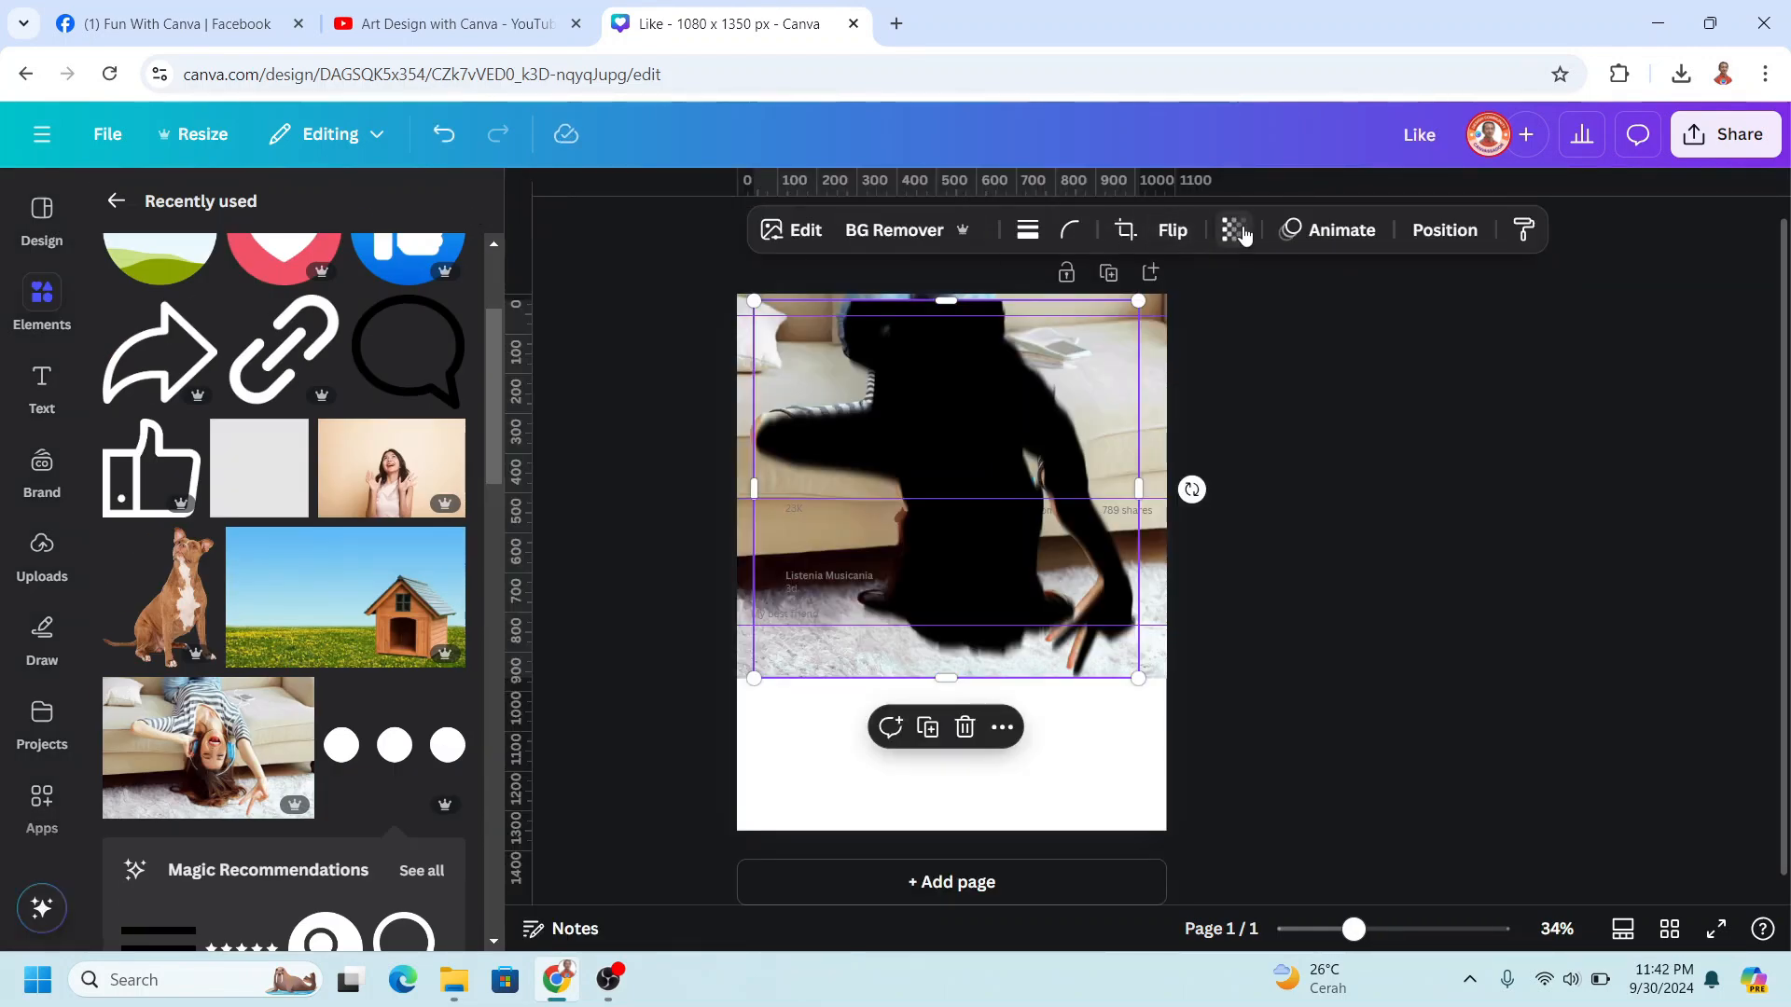
# Step: Set the blurred silhouette's transparency to 78 and move its layer directly beneath the woman cutout
pyautogui.click(1235, 231)
pyautogui.moveTo(1287, 332); pyautogui.dragTo(1252, 337)
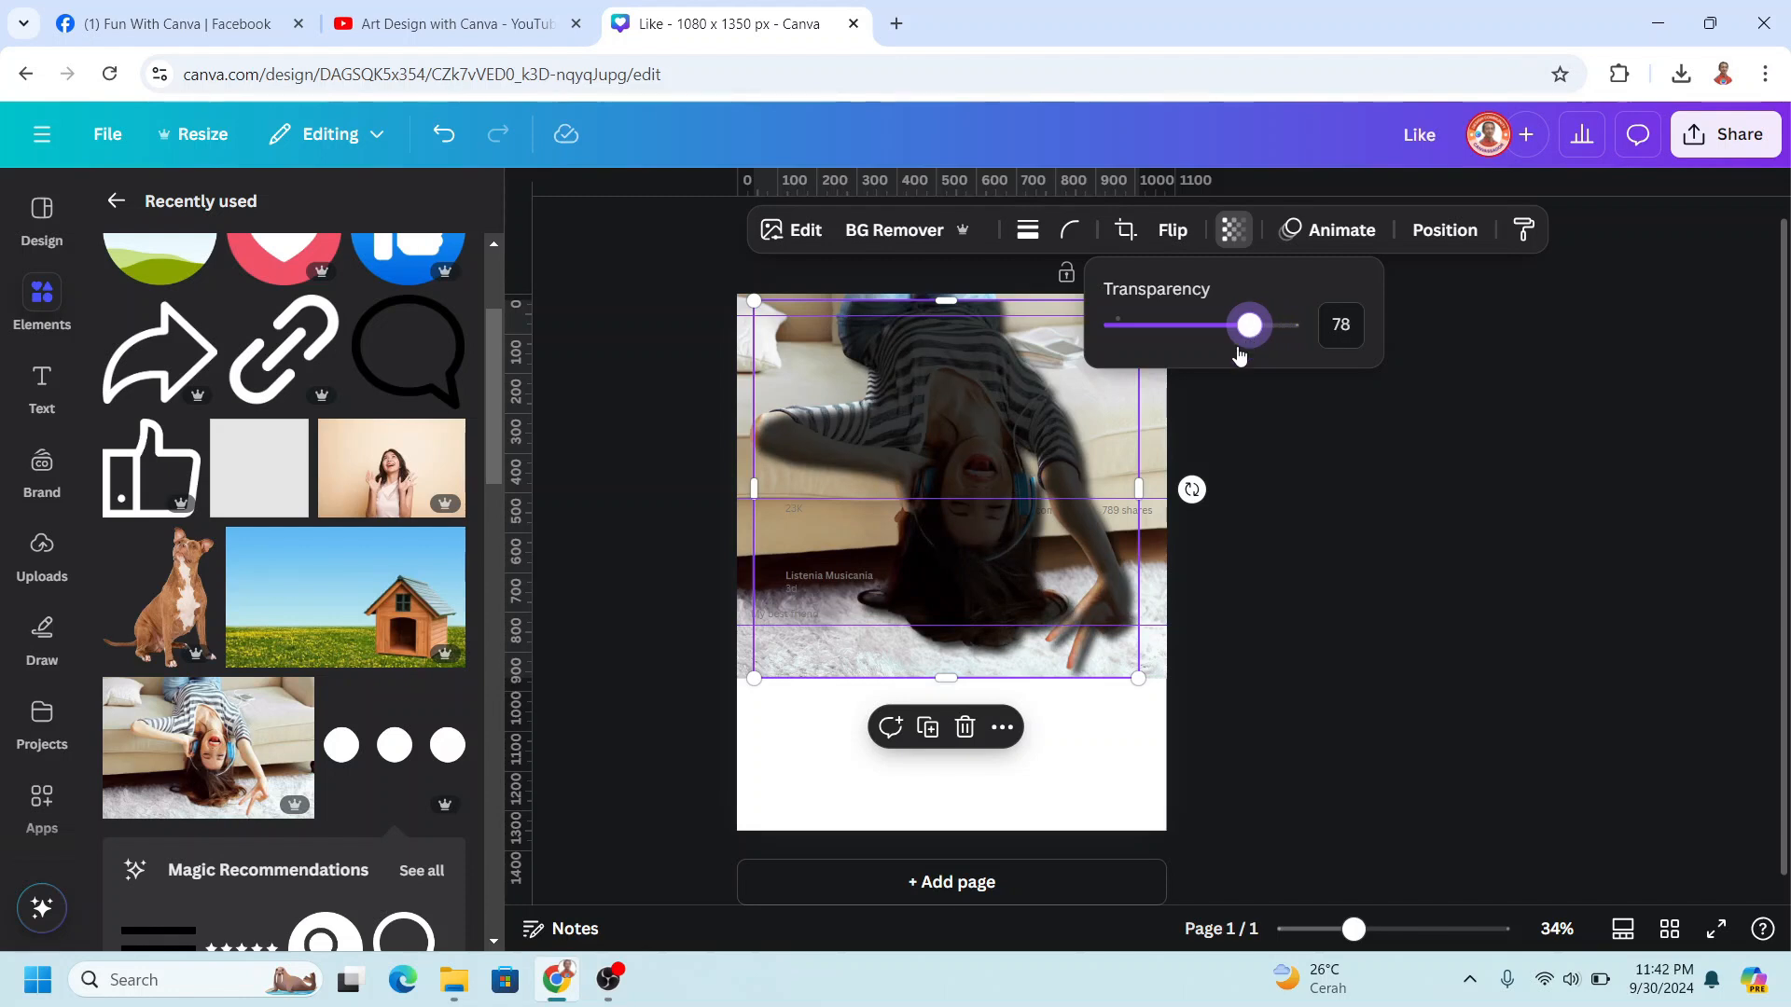
pyautogui.click(1451, 231)
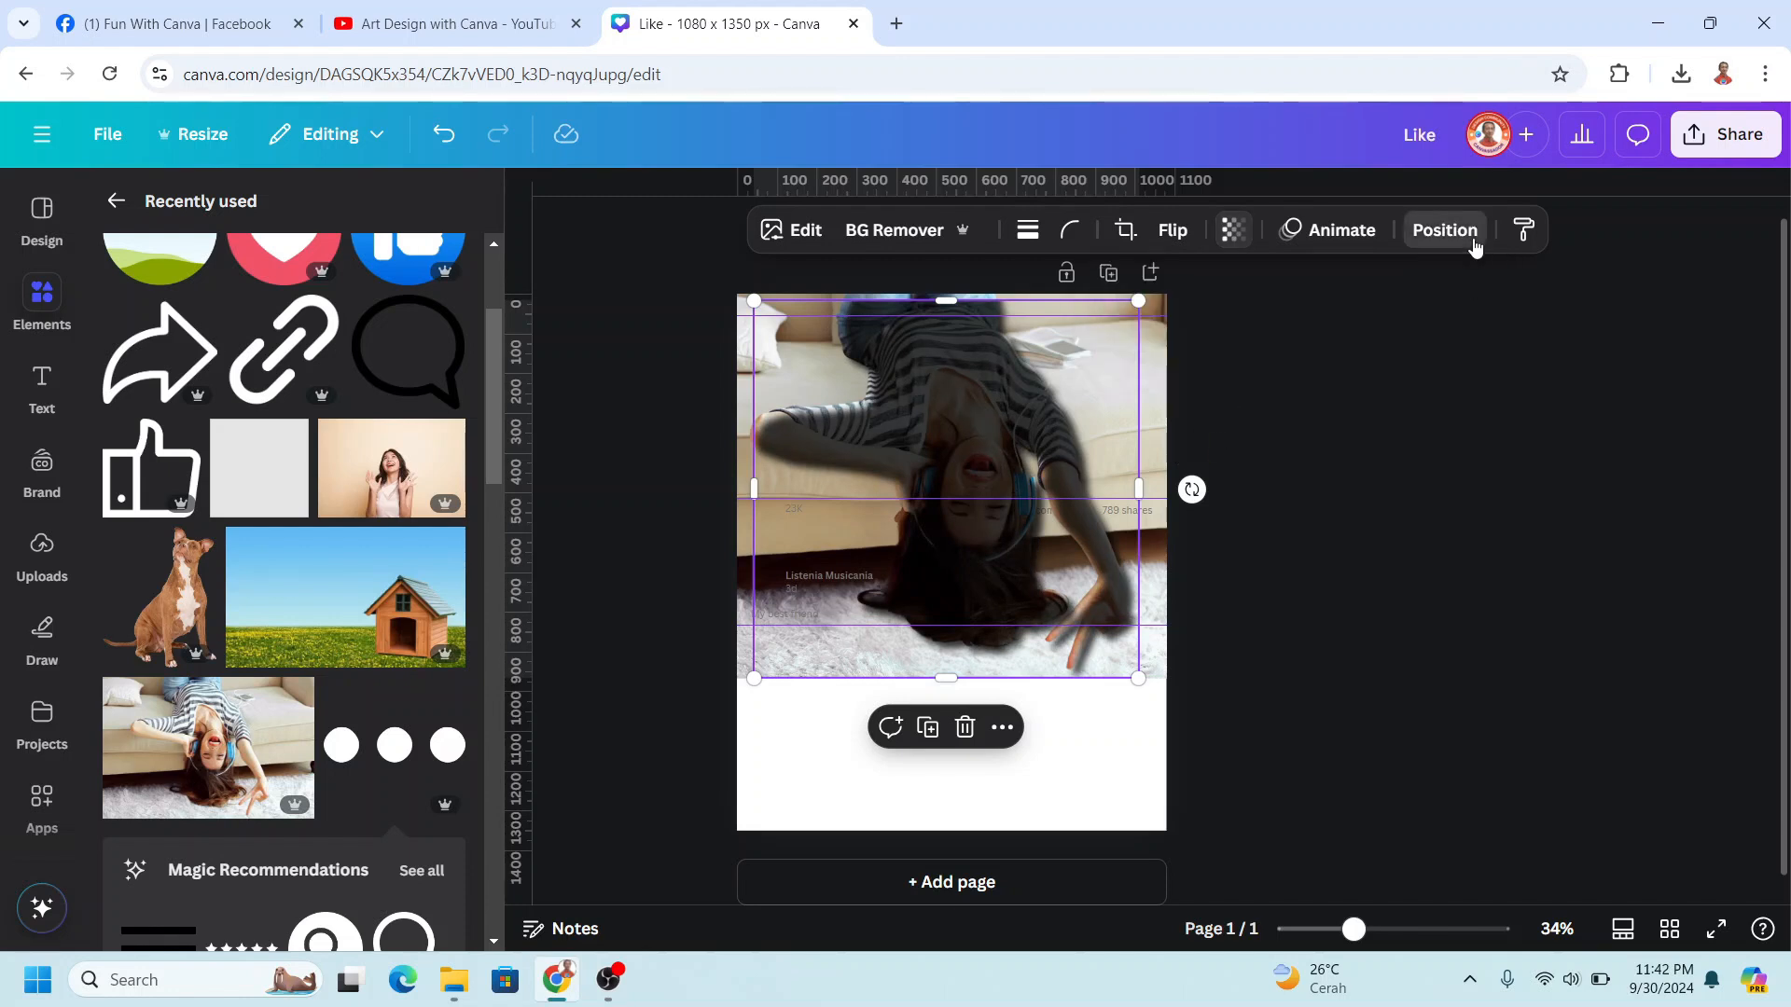
pyautogui.click(398, 271)
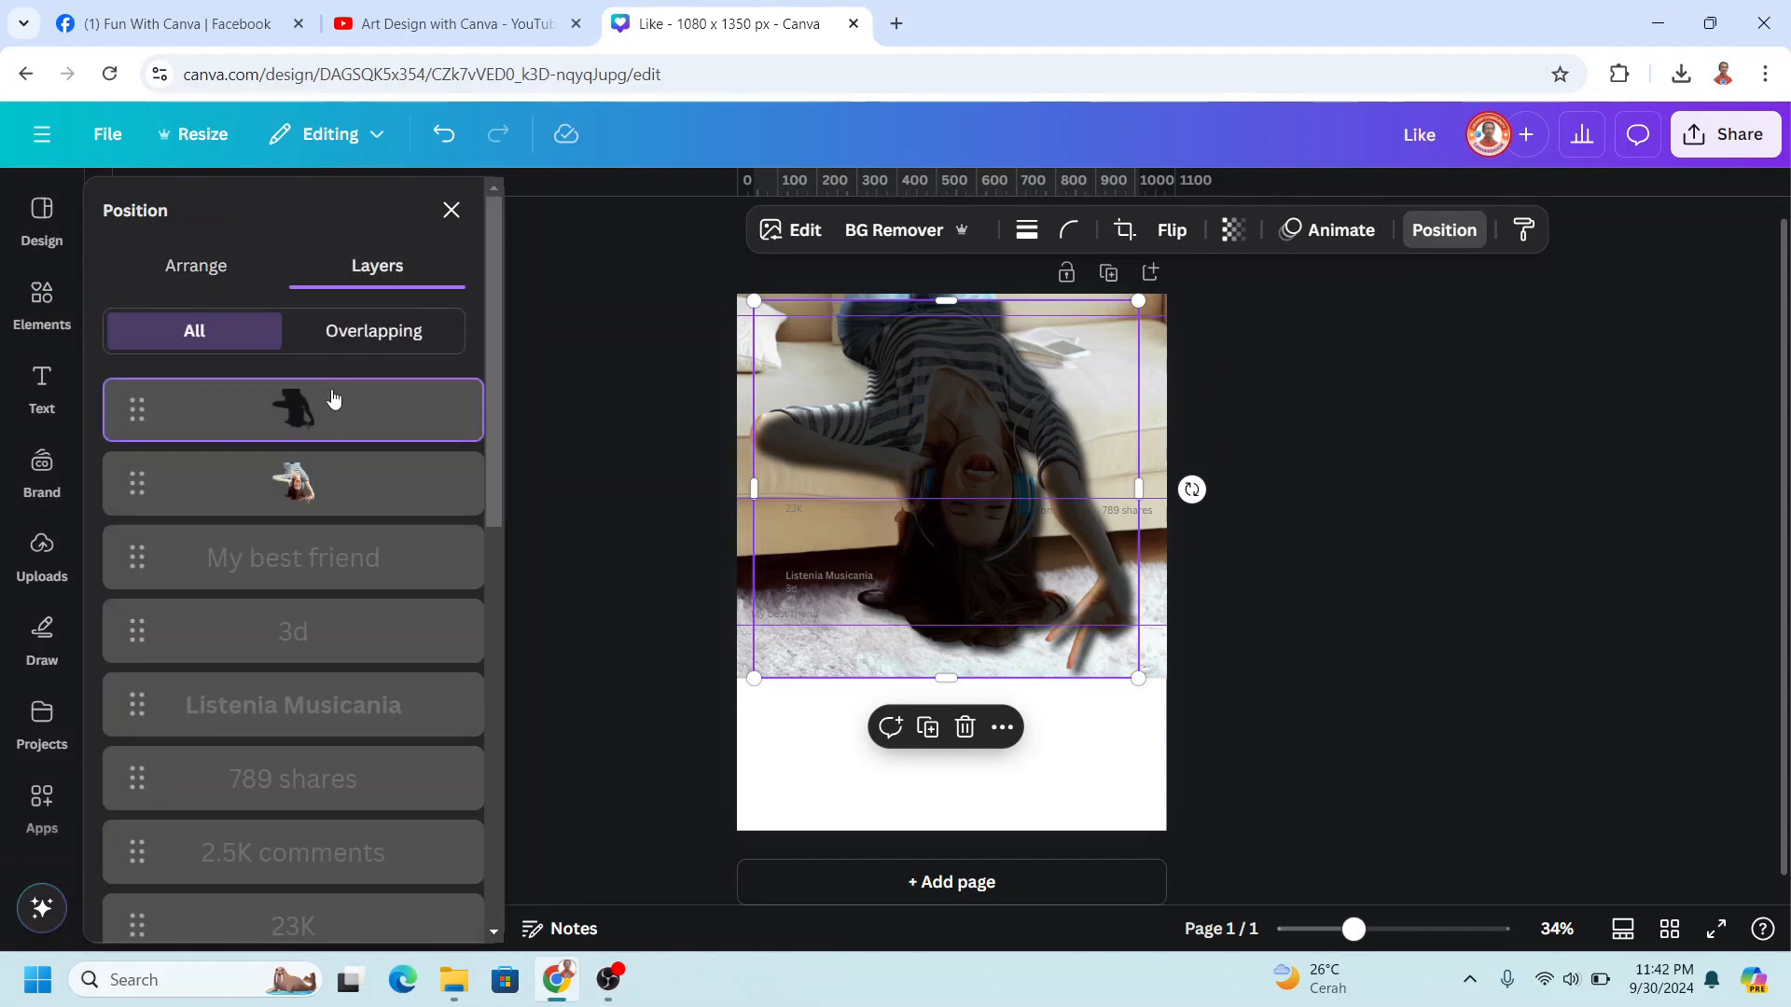
pyautogui.moveTo(332, 412); pyautogui.dragTo(329, 514)
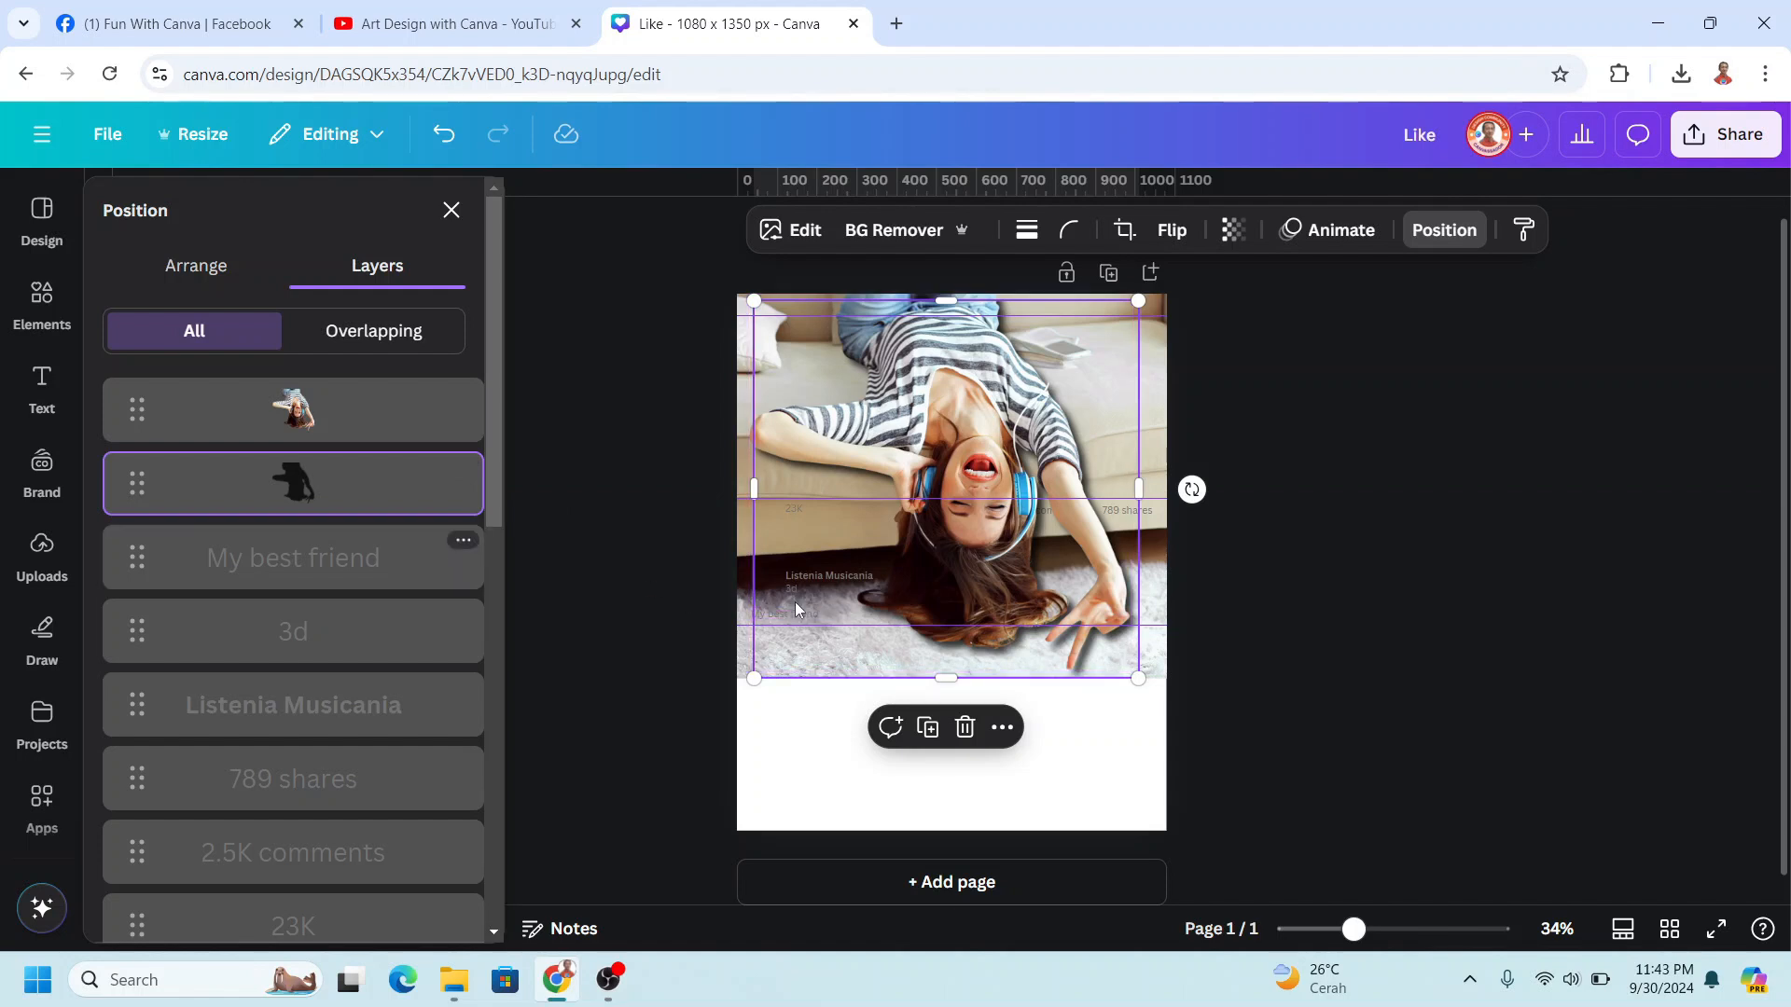
# Step: Shift the blurred black silhouette slightly left and up from the woman cutout to offset her shadow
pyautogui.moveTo(907, 660); pyautogui.dragTo(901, 657)
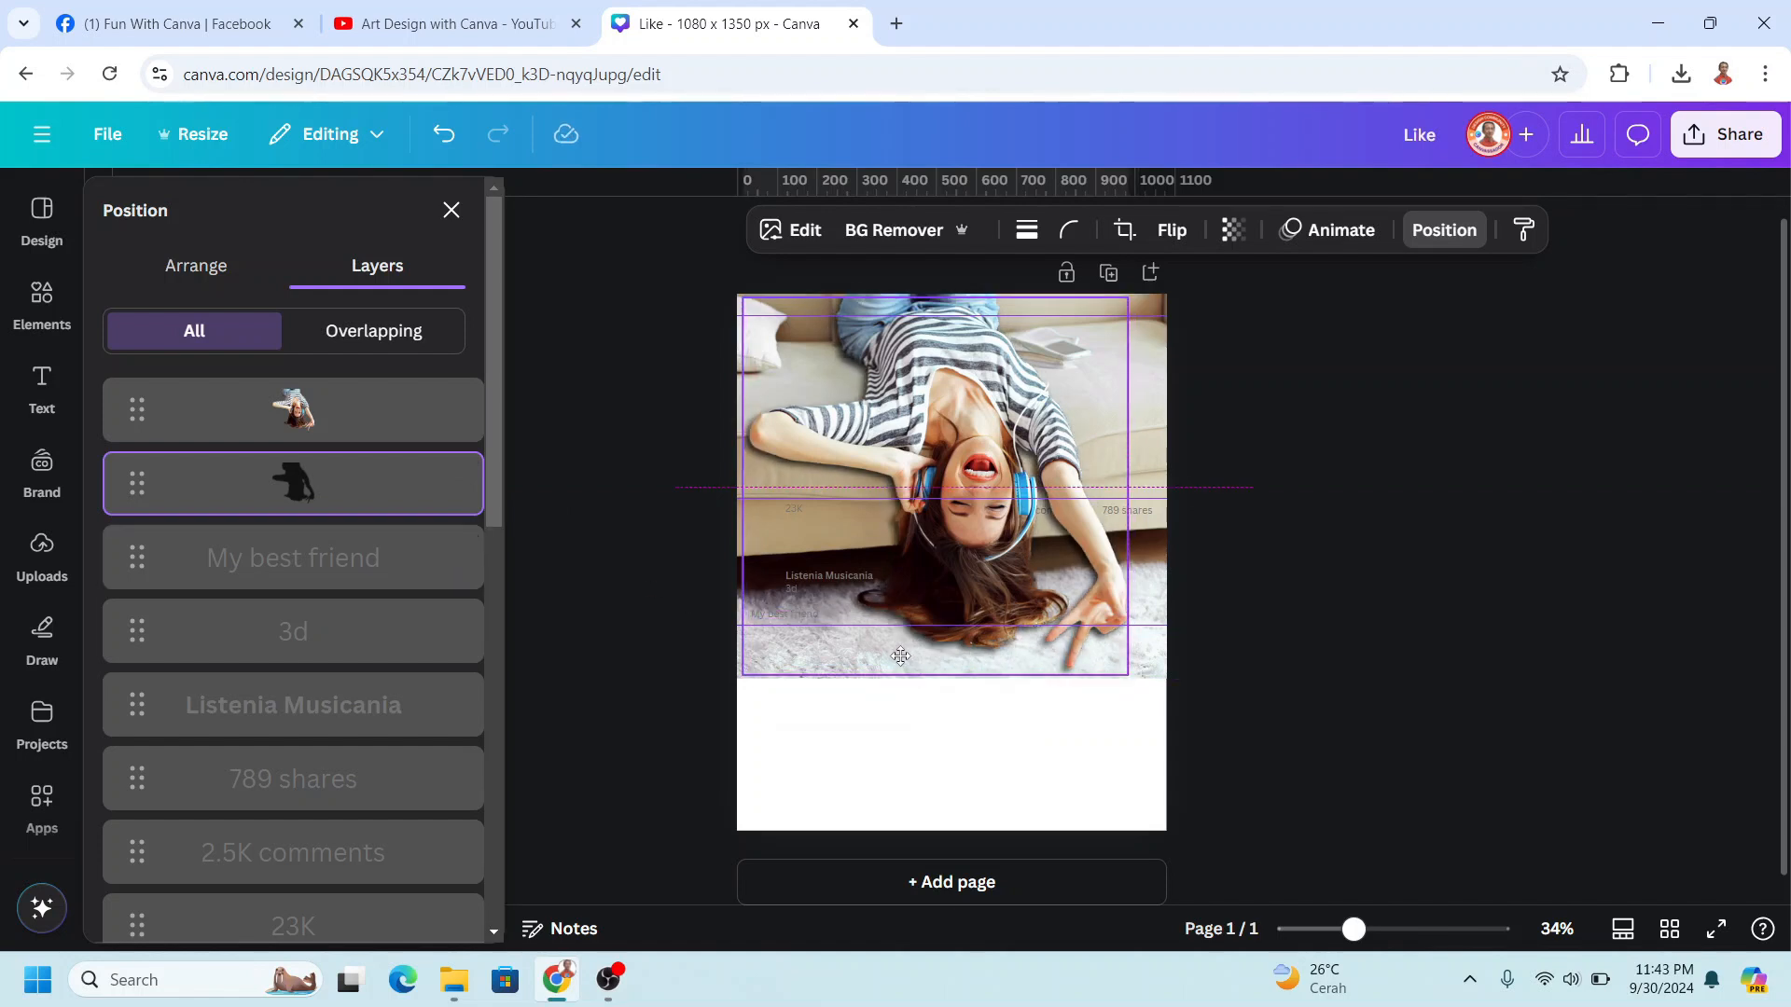
pyautogui.moveTo(899, 656); pyautogui.dragTo(900, 656)
pyautogui.click(1284, 703)
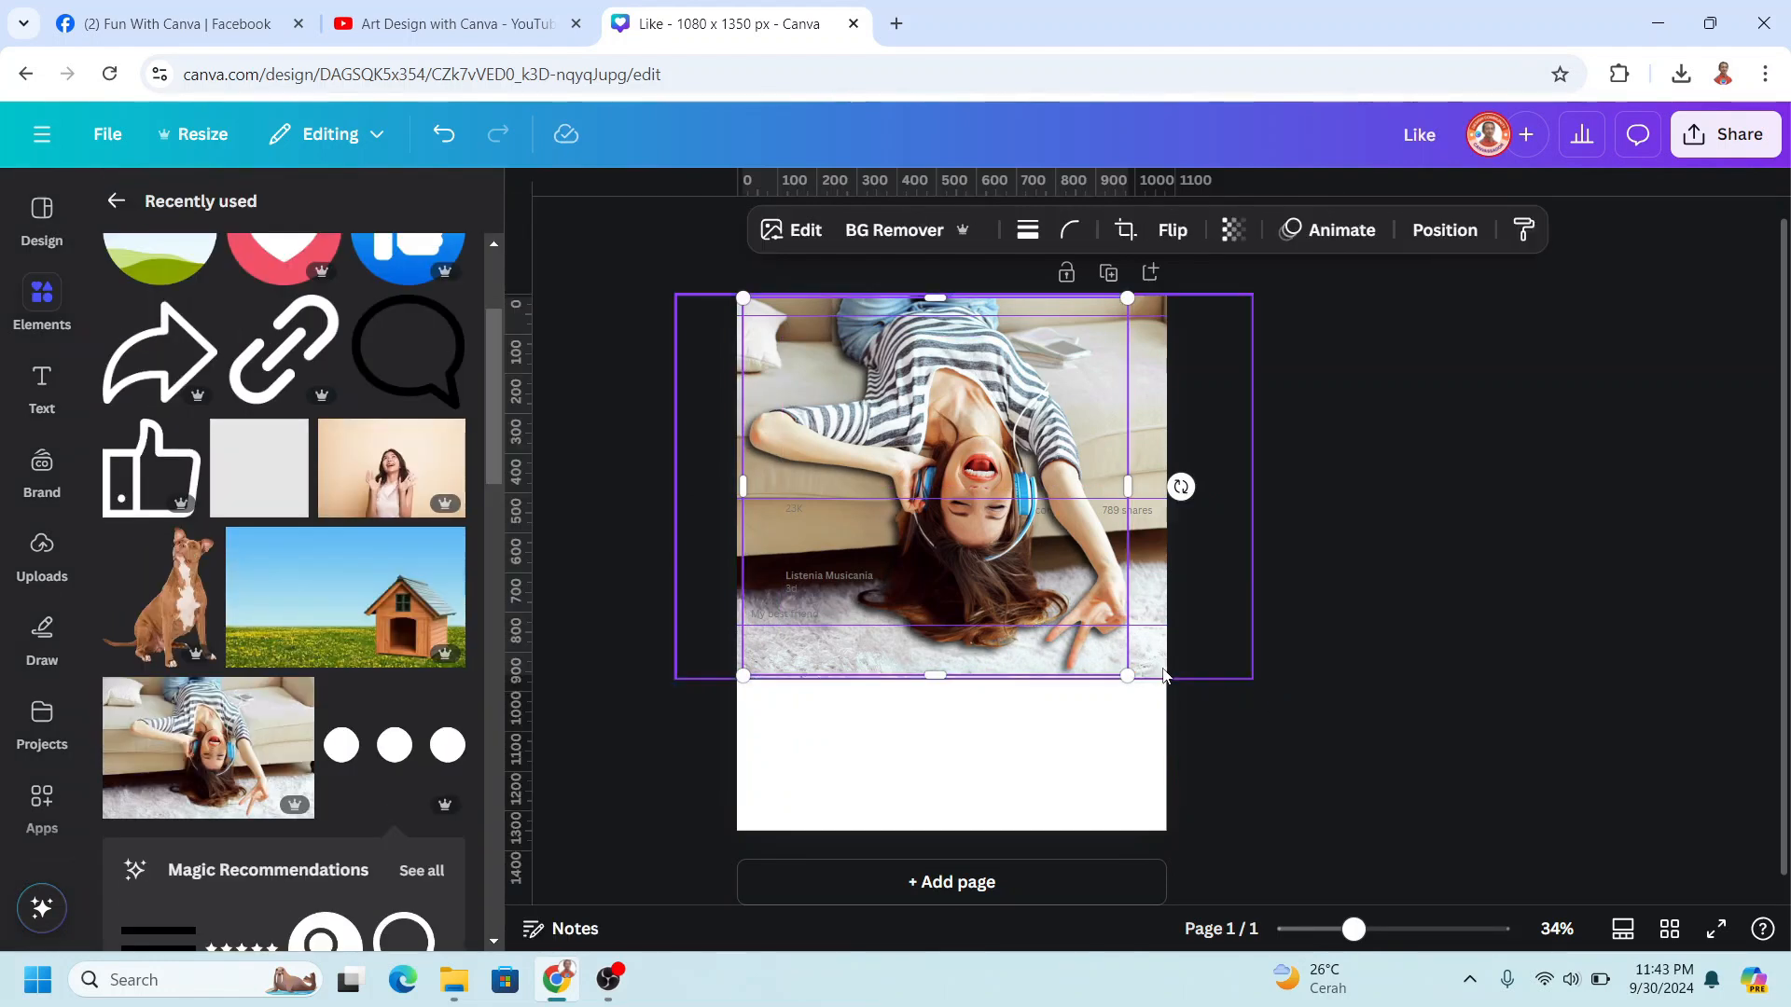
# Step: Crop the sofa background photo's lower edge up to the guide just above the reactions and shares row
pyautogui.click(1163, 673)
pyautogui.moveTo(1005, 637); pyautogui.dragTo(1005, 501)
pyautogui.click(660, 720)
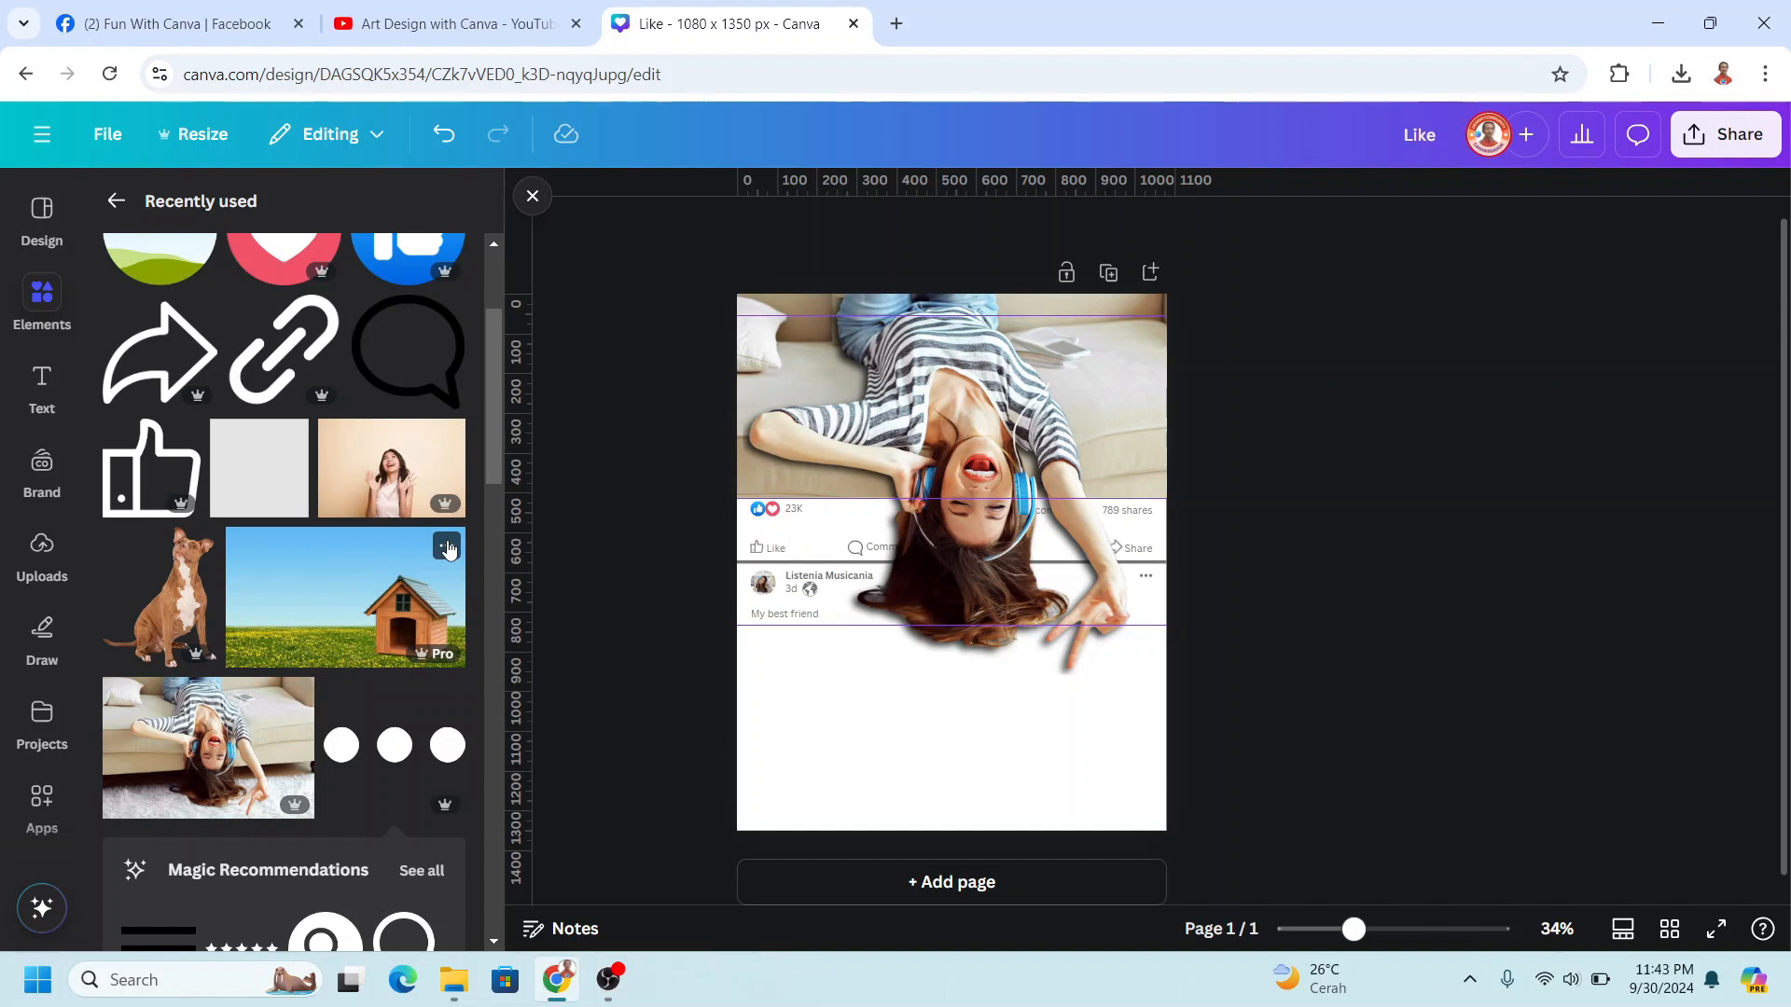
# Step: Add the wooden doghouse meadow photo from the recently used elements and flip it horizontally
pyautogui.click(446, 546)
pyautogui.click(345, 602)
pyautogui.click(345, 602)
pyautogui.click(1177, 233)
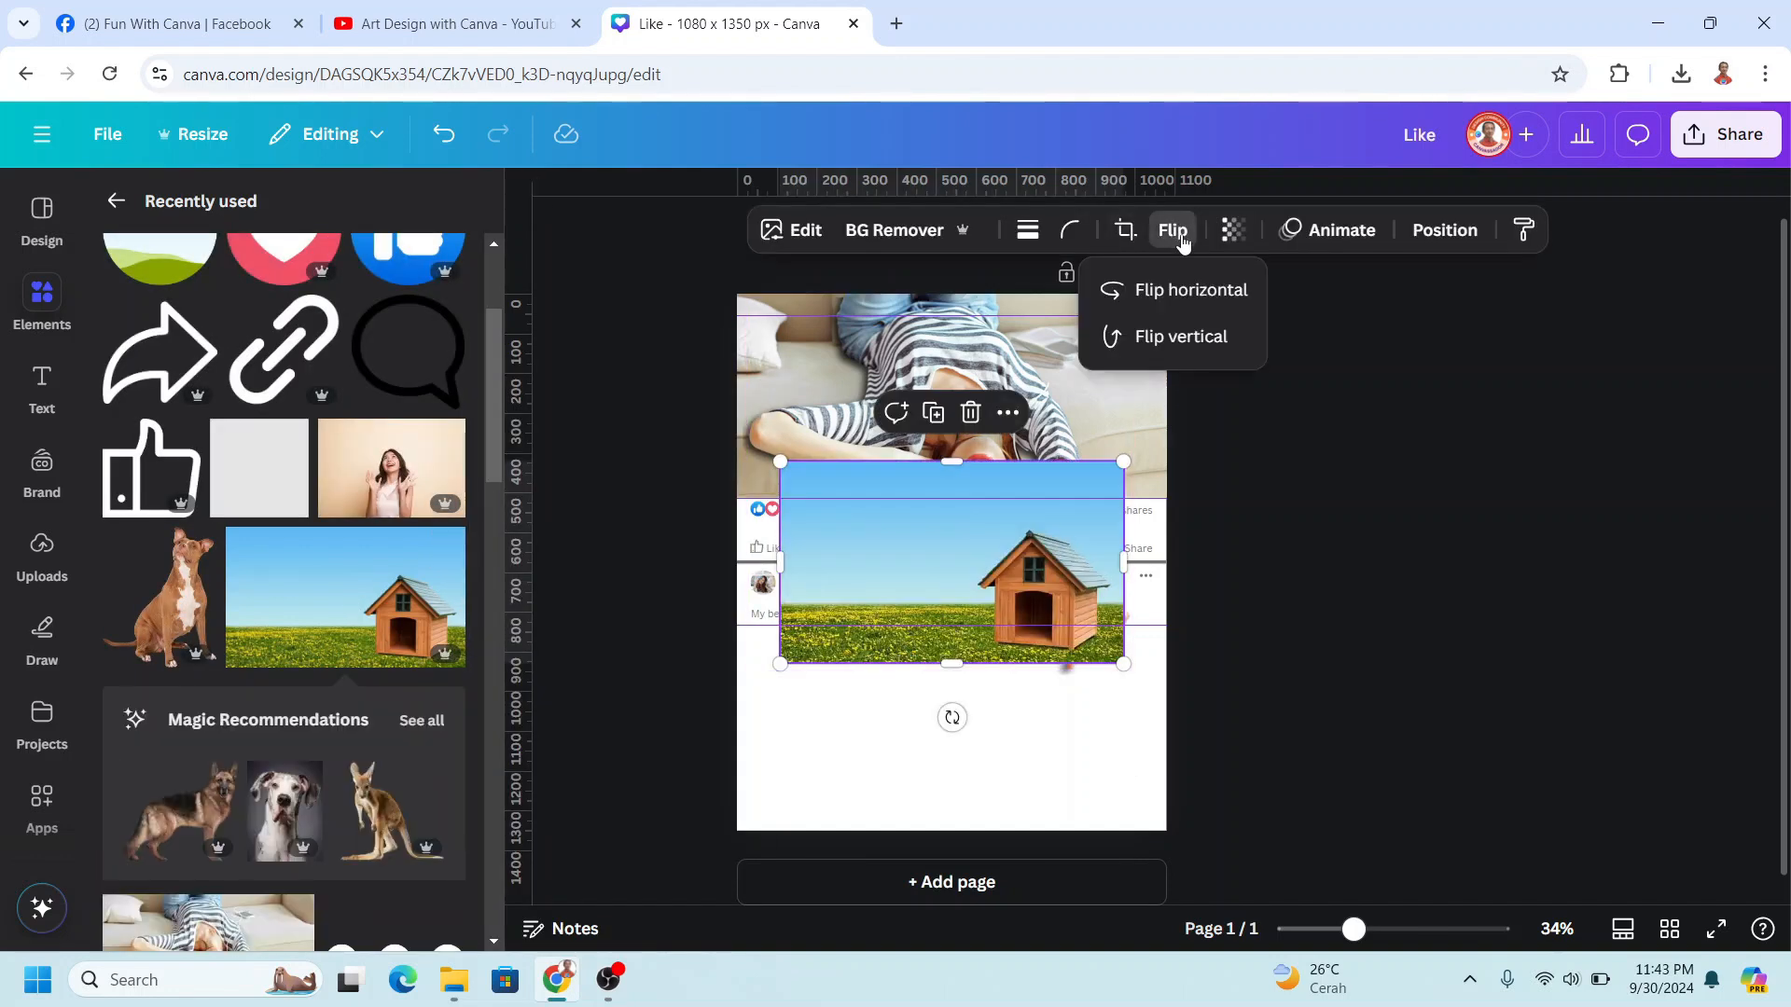
pyautogui.click(1182, 293)
# Step: Enlarge the doghouse photo beyond the page width and align its upper edge with the guide below the "My best friend" caption
pyautogui.moveTo(987, 618); pyautogui.dragTo(947, 733)
pyautogui.moveTo(1073, 825); pyautogui.dragTo(1167, 911)
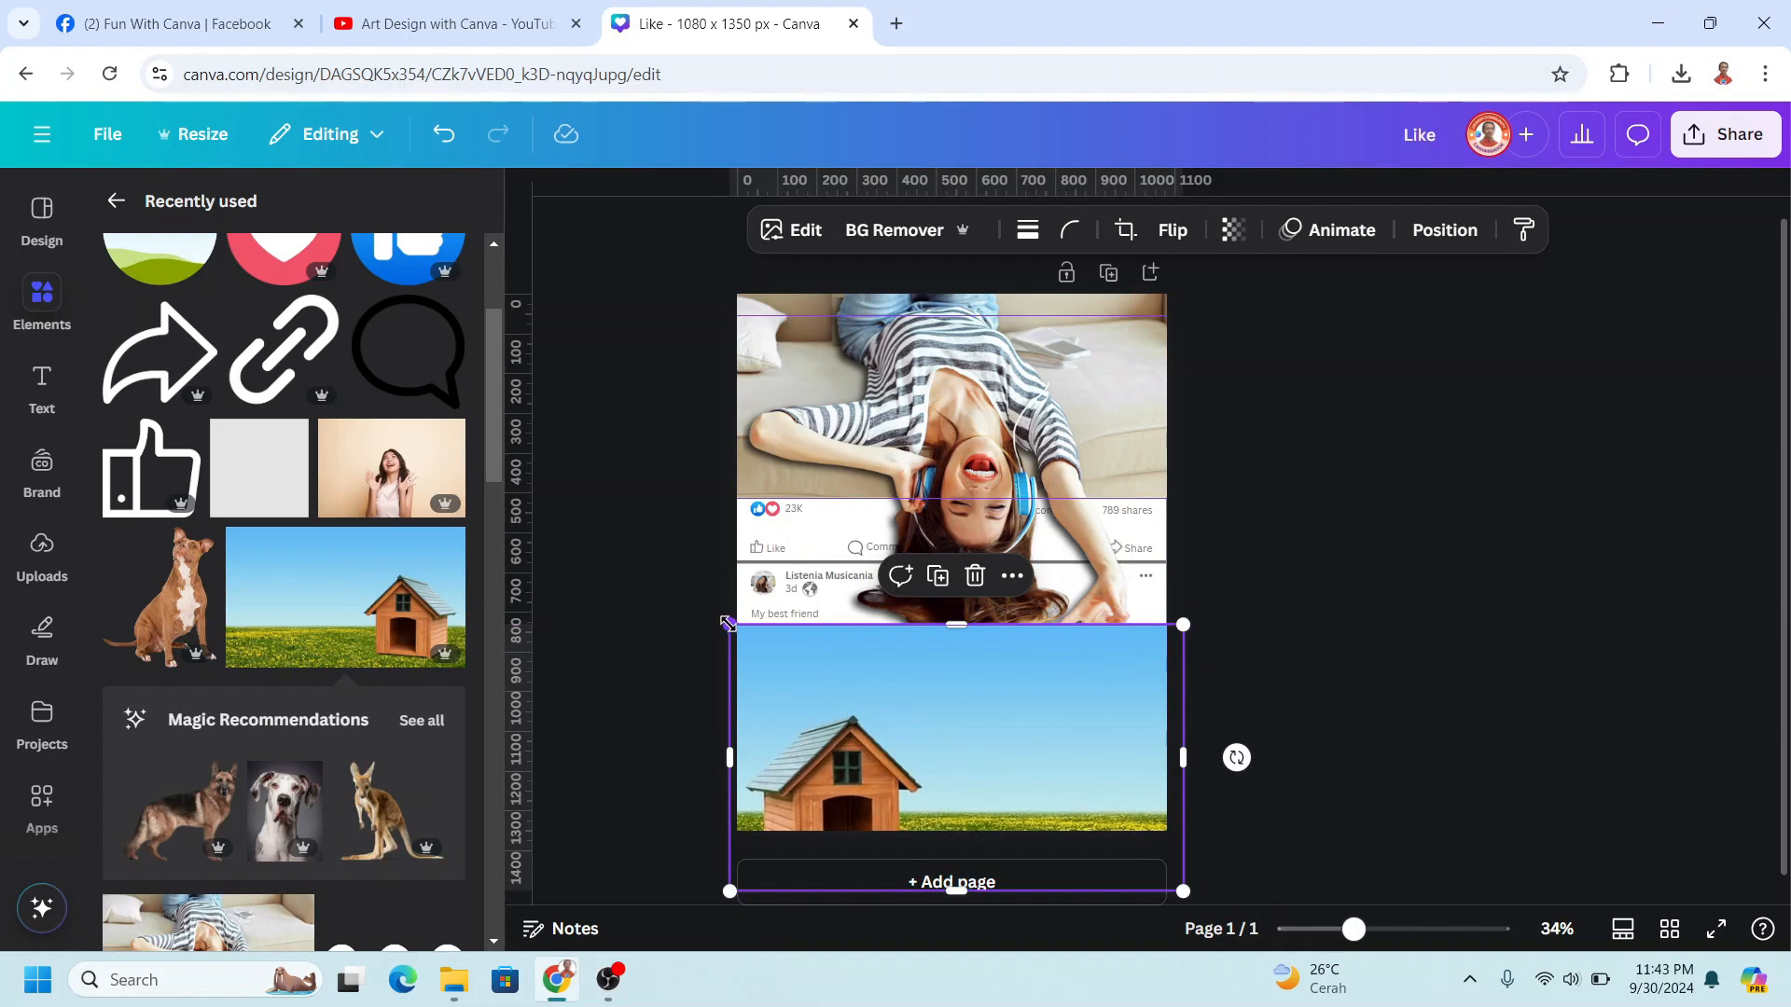
pyautogui.moveTo(729, 624); pyautogui.dragTo(620, 559)
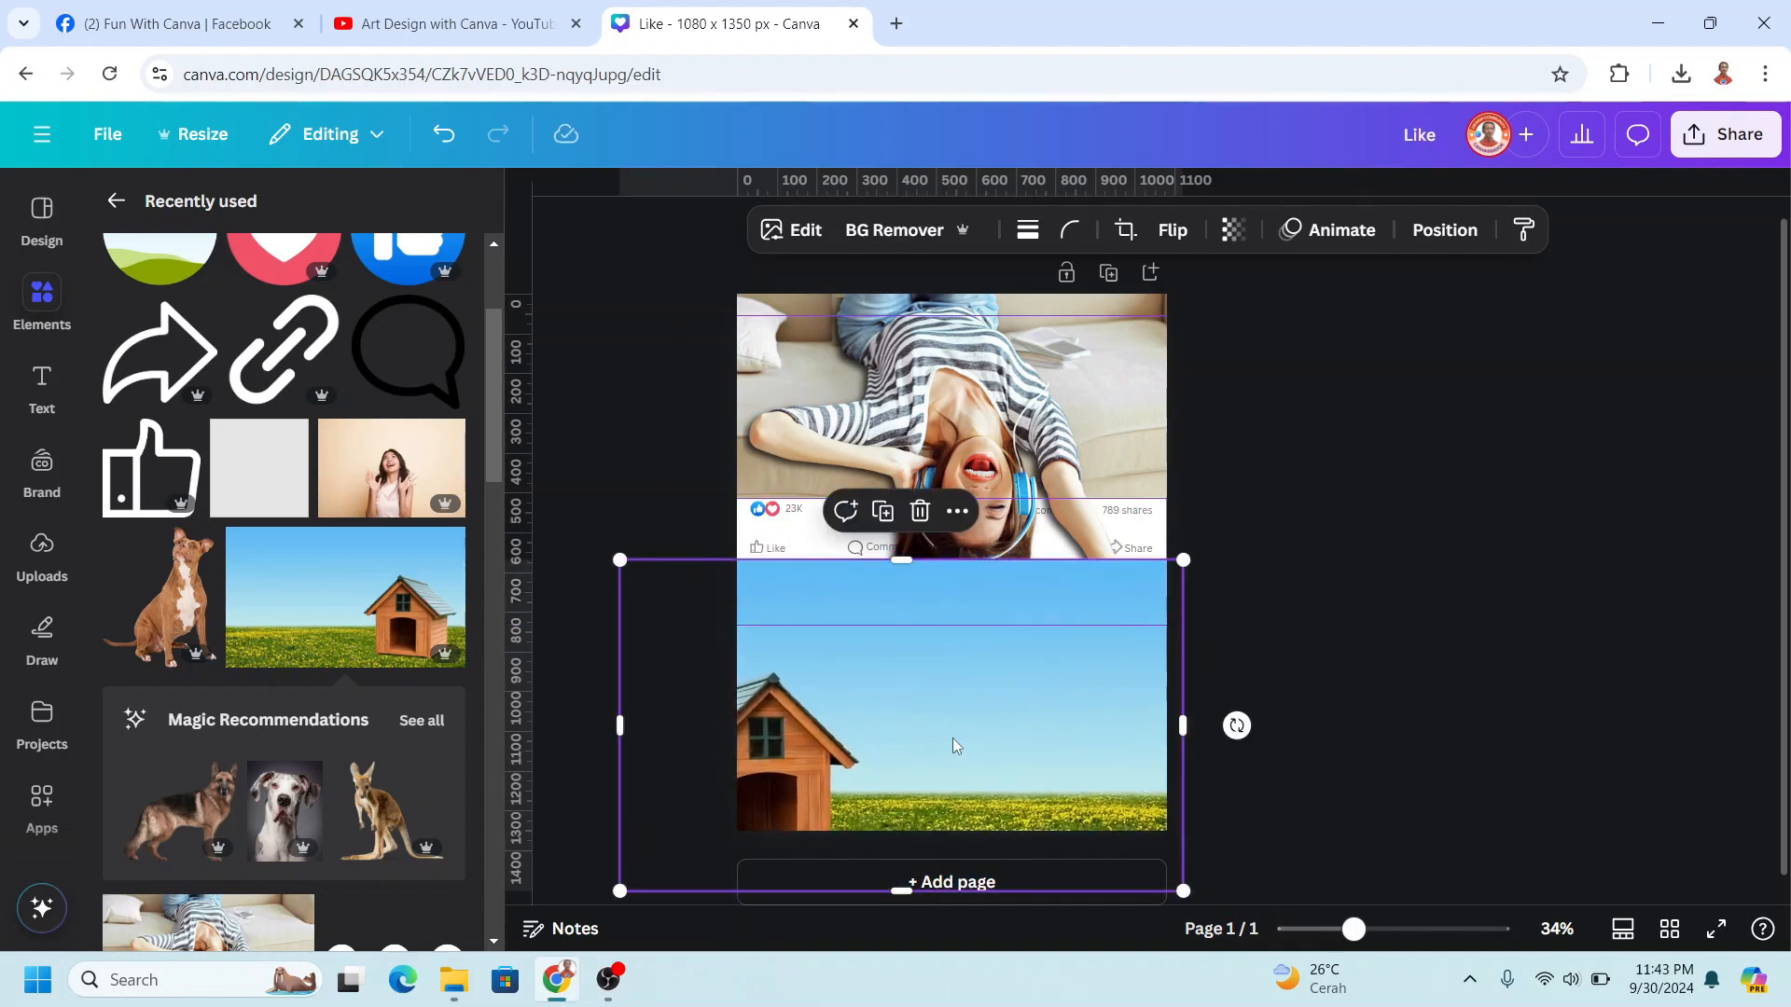
pyautogui.moveTo(953, 746); pyautogui.dragTo(967, 759)
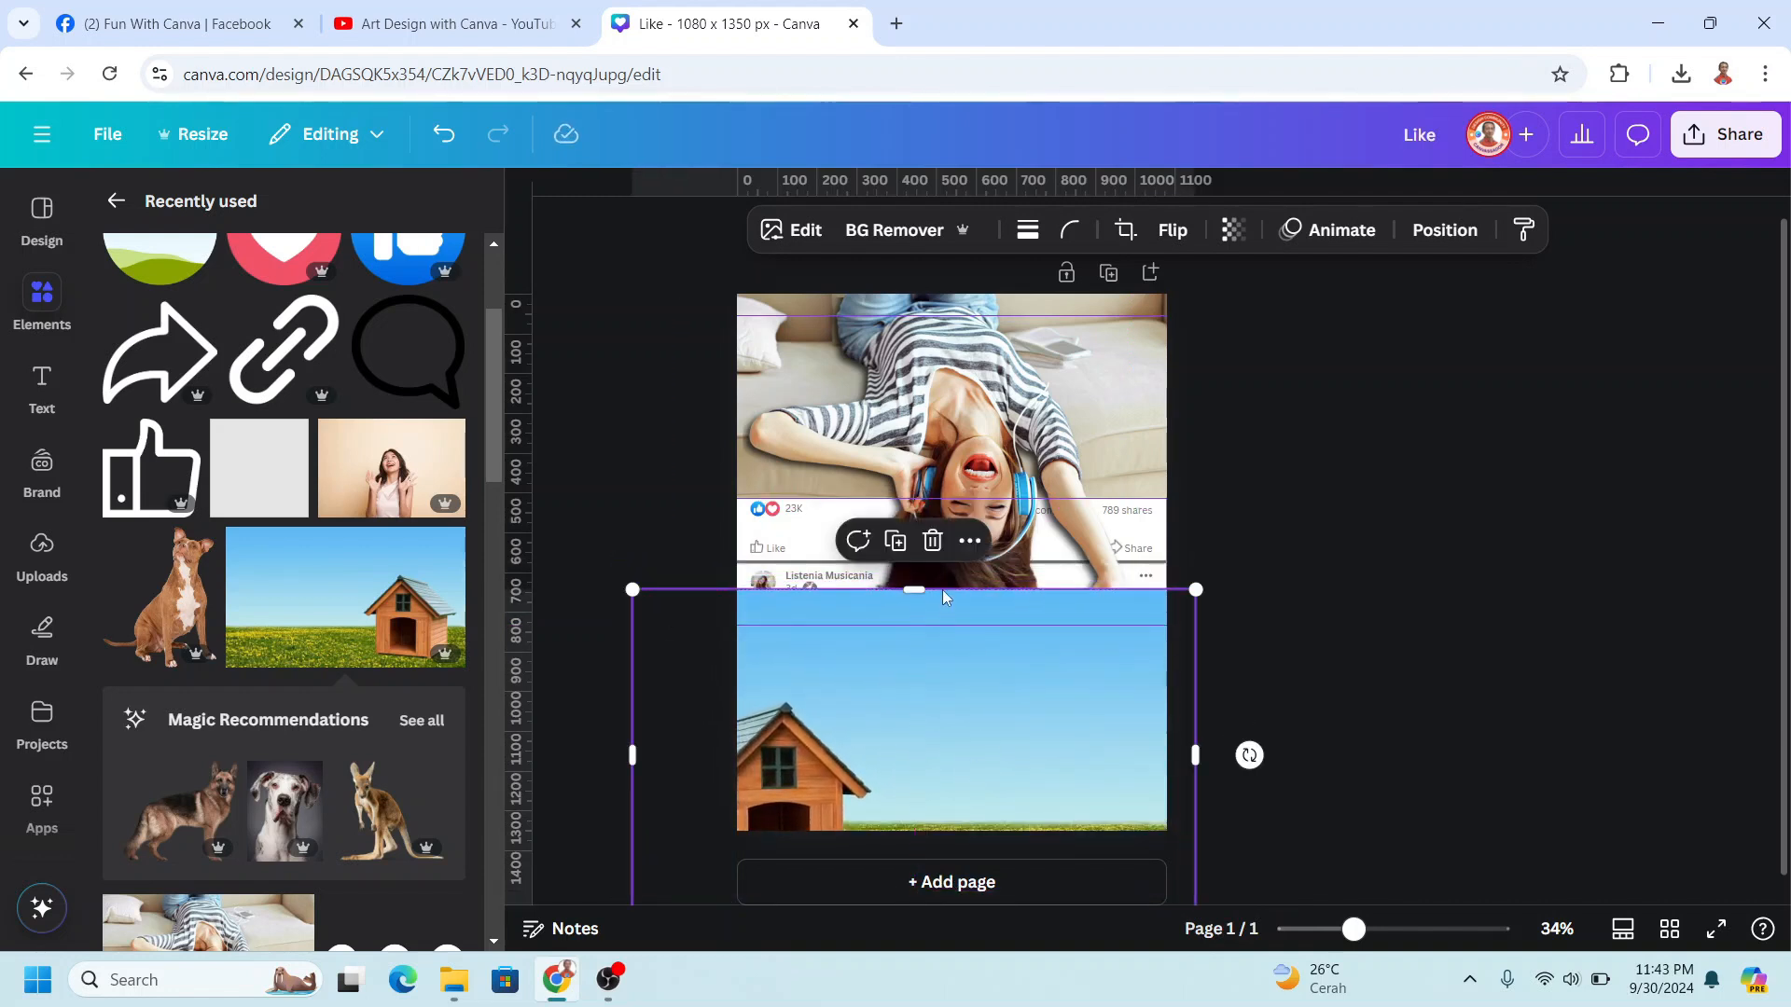
pyautogui.moveTo(926, 594); pyautogui.dragTo(931, 622)
# Step: Add the Pit Bull Dog Looking up picture, shrink it and place it on the meadow opposite the doghouse, below the woman's hand
pyautogui.click(209, 547)
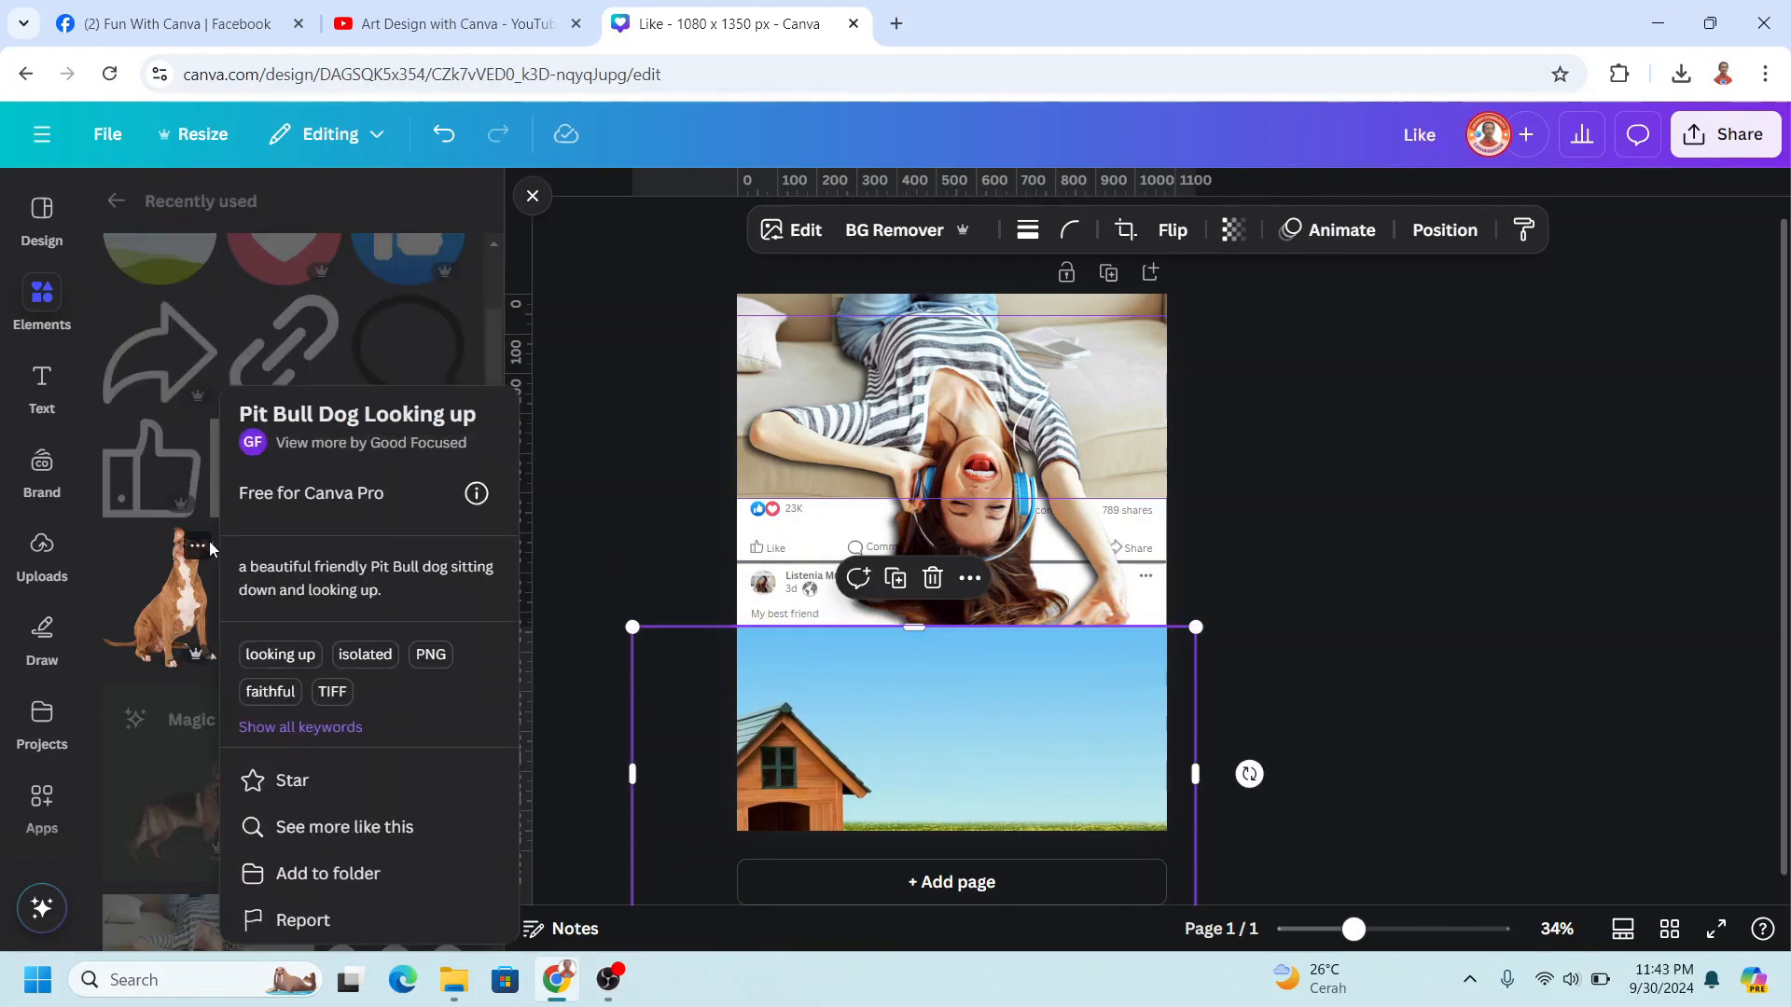
pyautogui.click(163, 603)
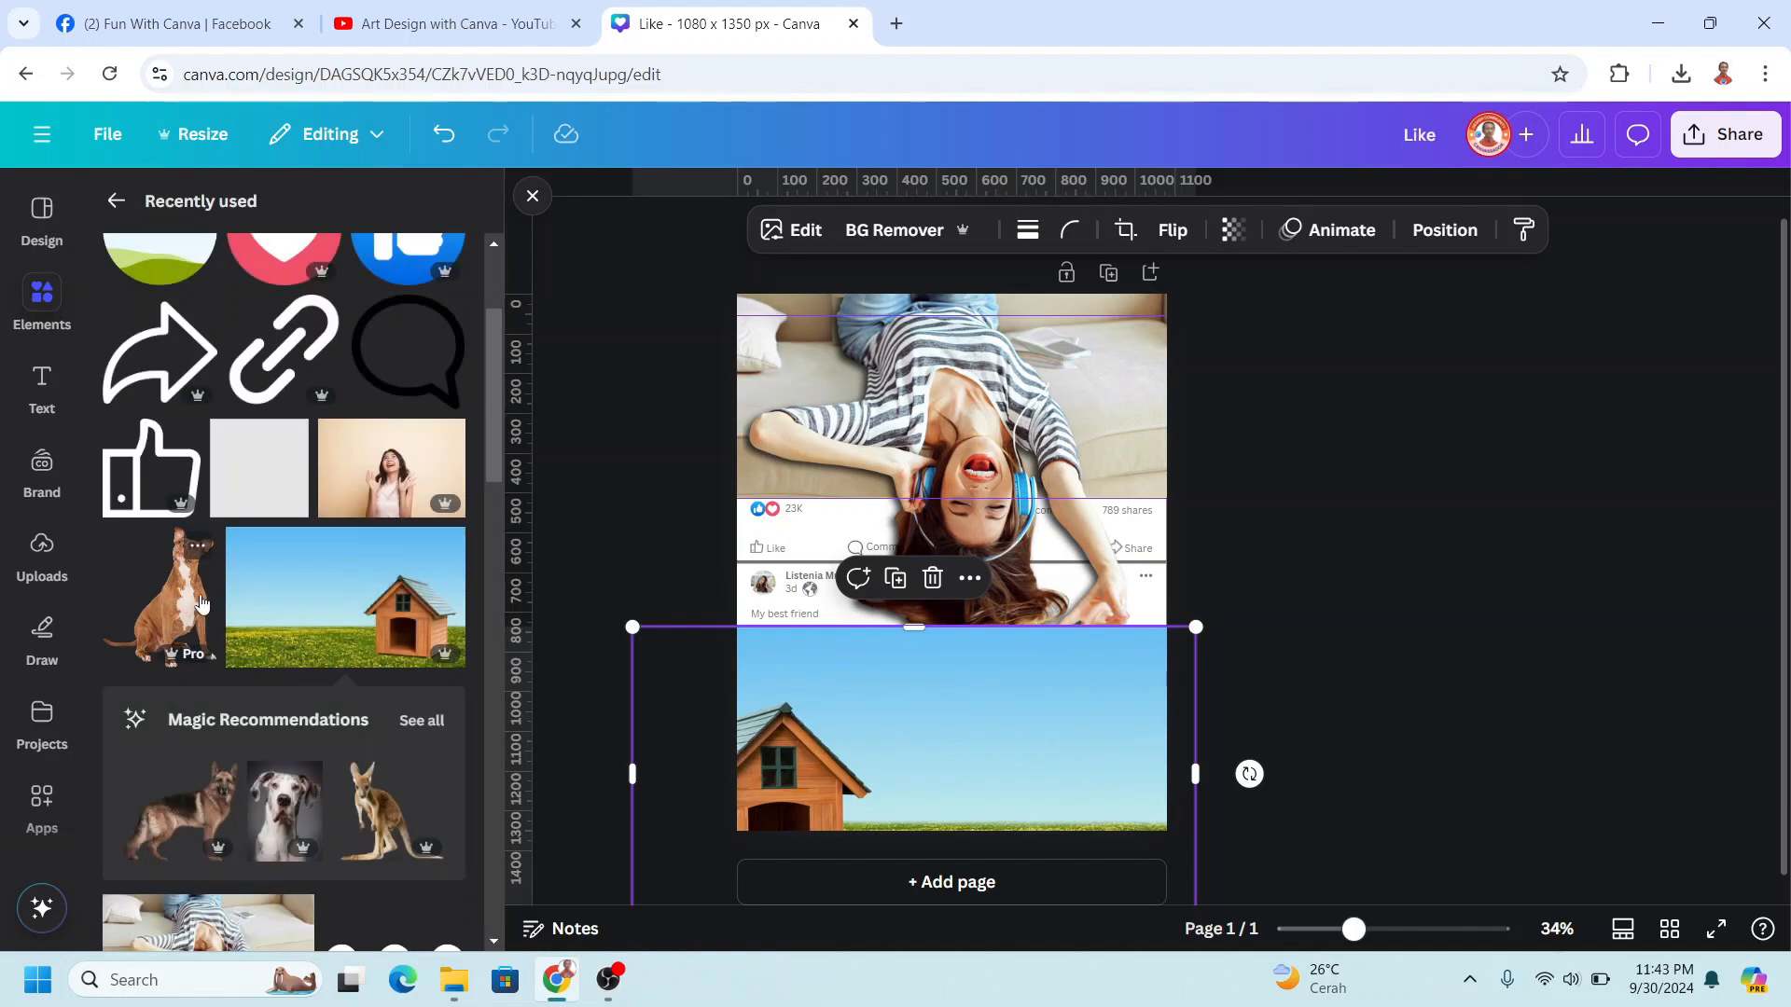
pyautogui.click(177, 606)
pyautogui.moveTo(1122, 349); pyautogui.dragTo(995, 550)
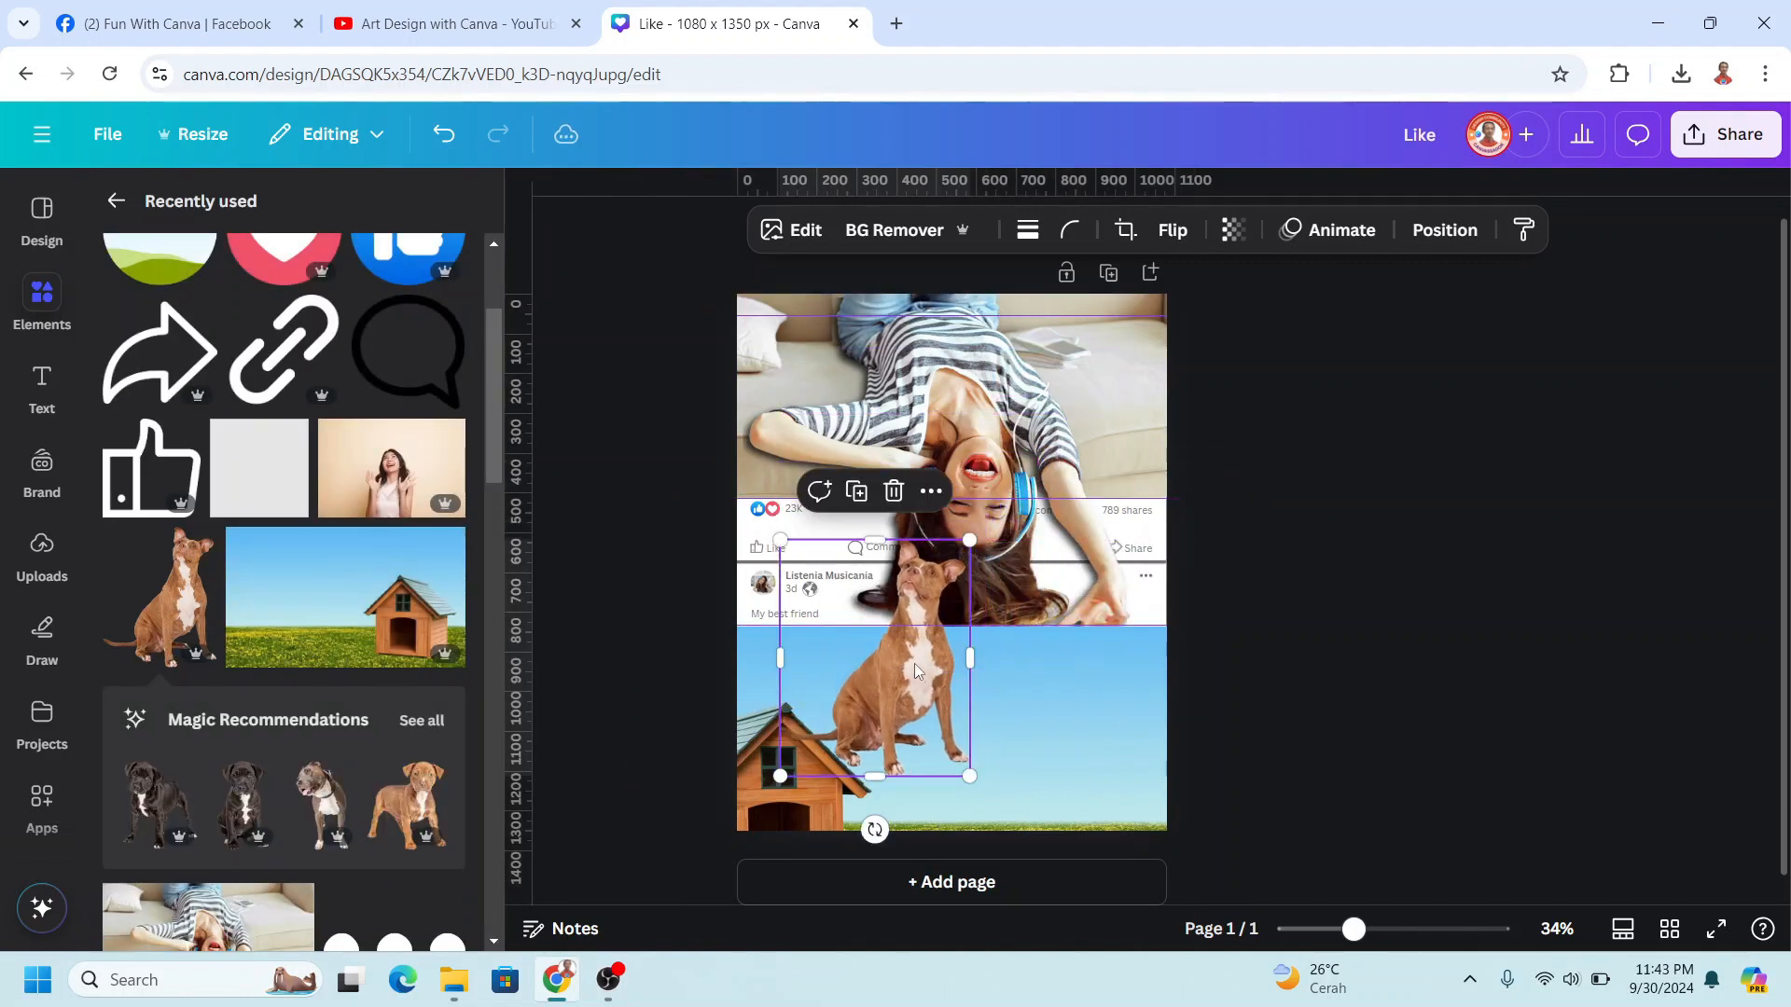
pyautogui.moveTo(914, 667); pyautogui.dragTo(1060, 785)
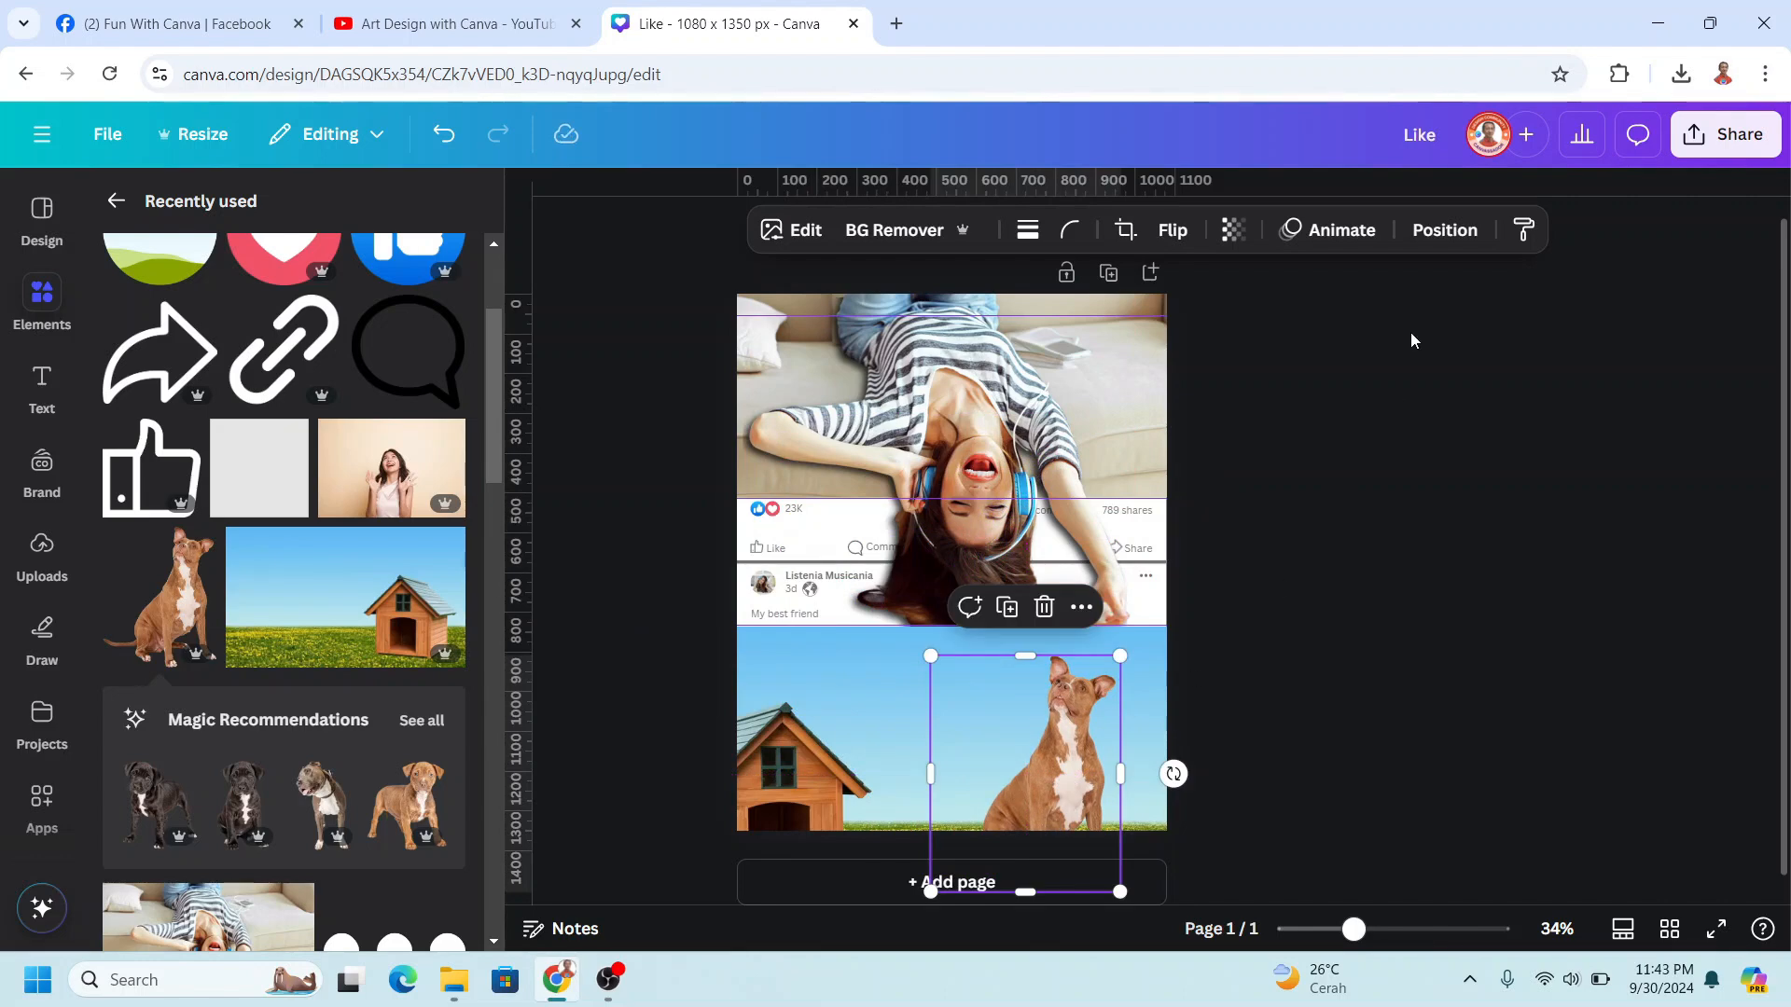
# Step: Move the dog and doghouse photo layers together beneath the black silhouette, and nudge the dog slightly down under the woman's hand
pyautogui.click(1441, 230)
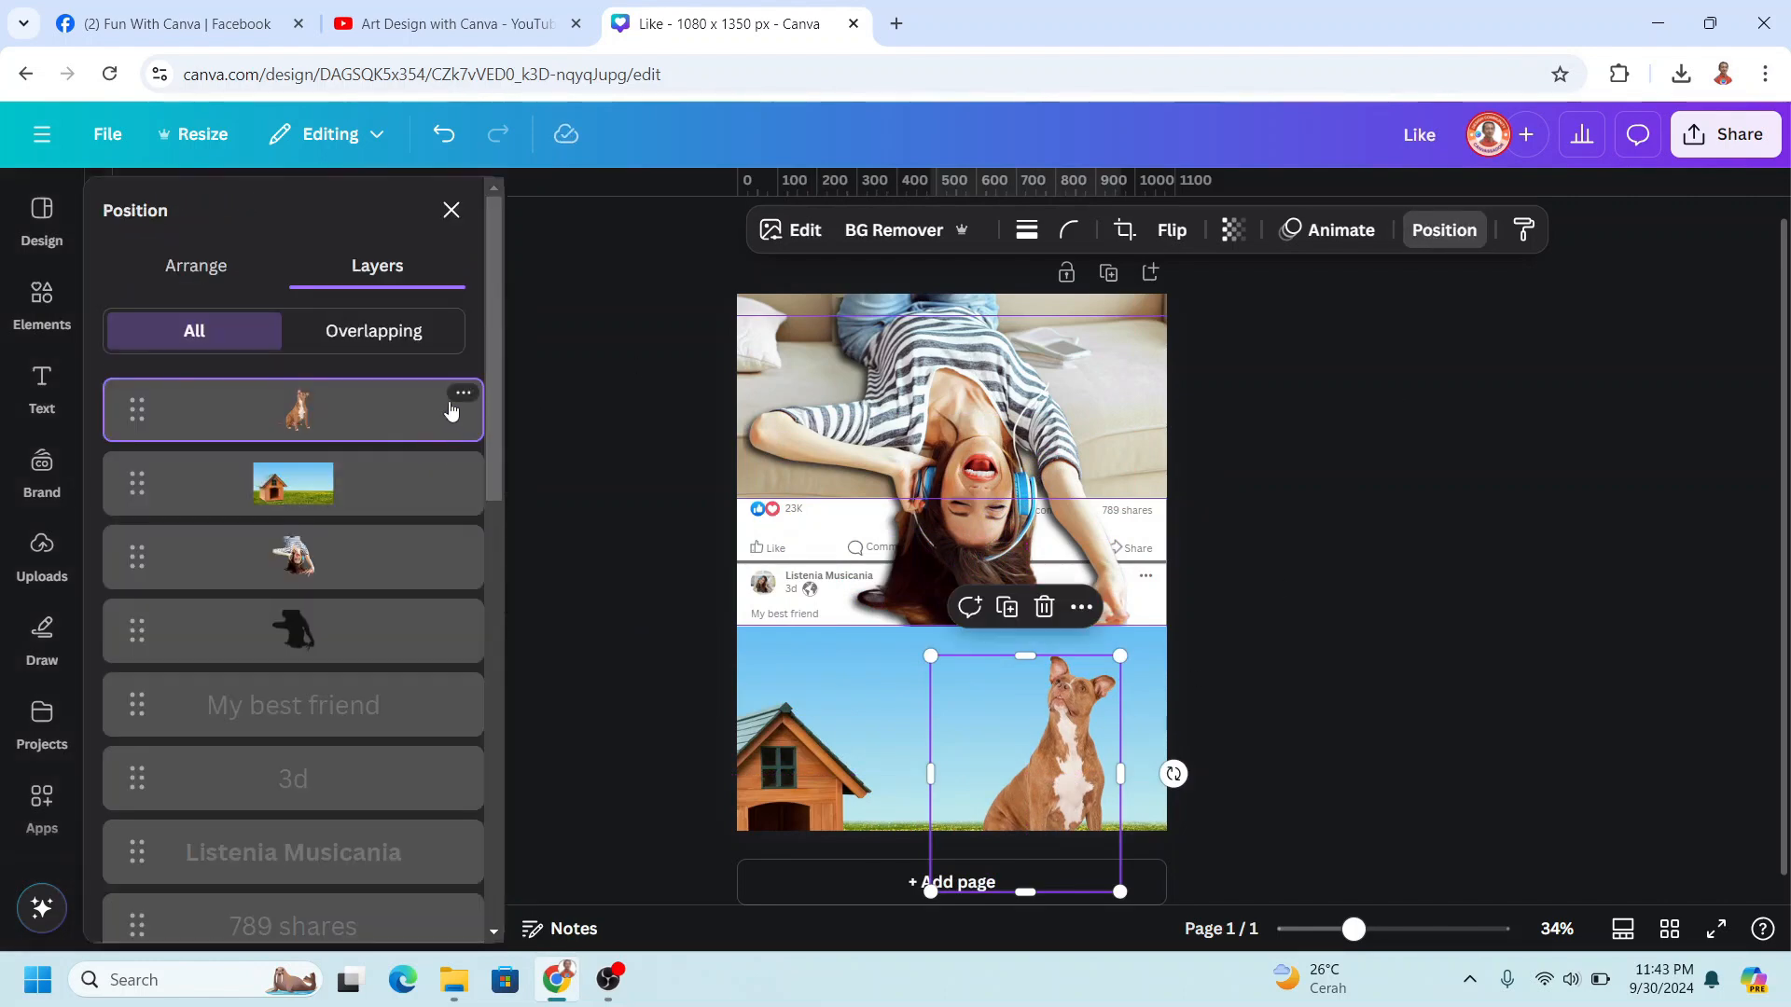
pyautogui.keyDown('shift'); pyautogui.click(354, 507); pyautogui.keyUp('shift')
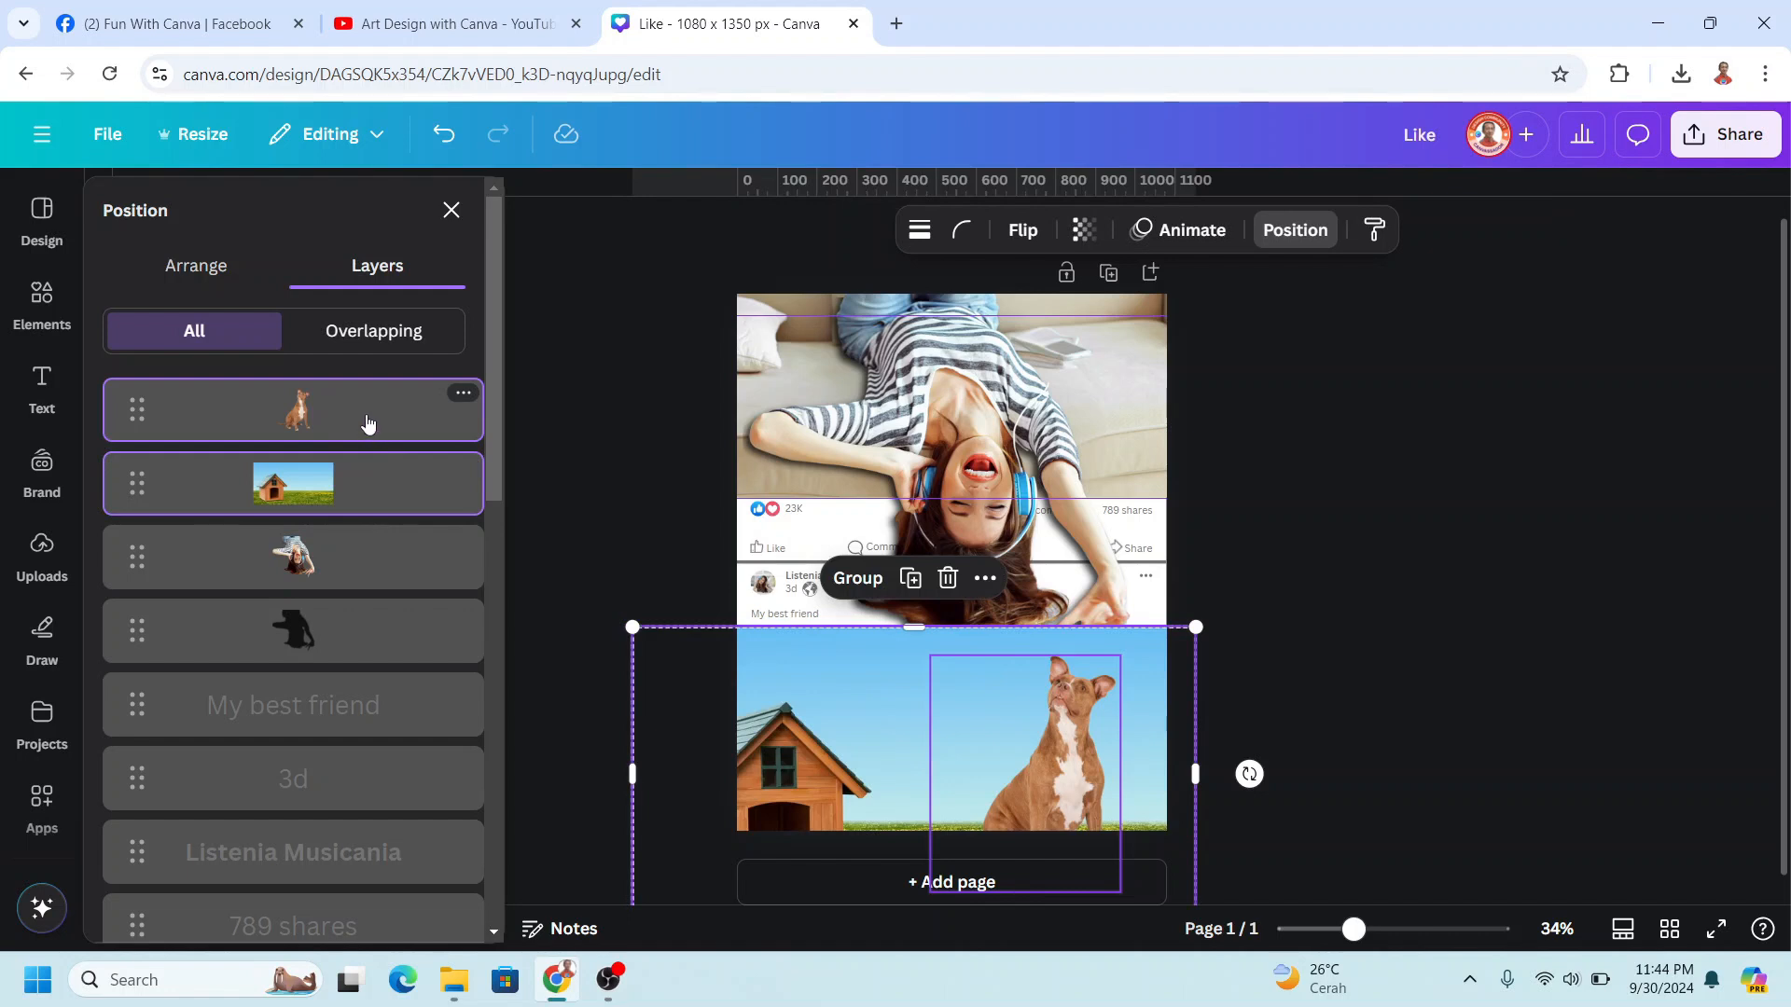
pyautogui.moveTo(369, 423); pyautogui.dragTo(368, 686)
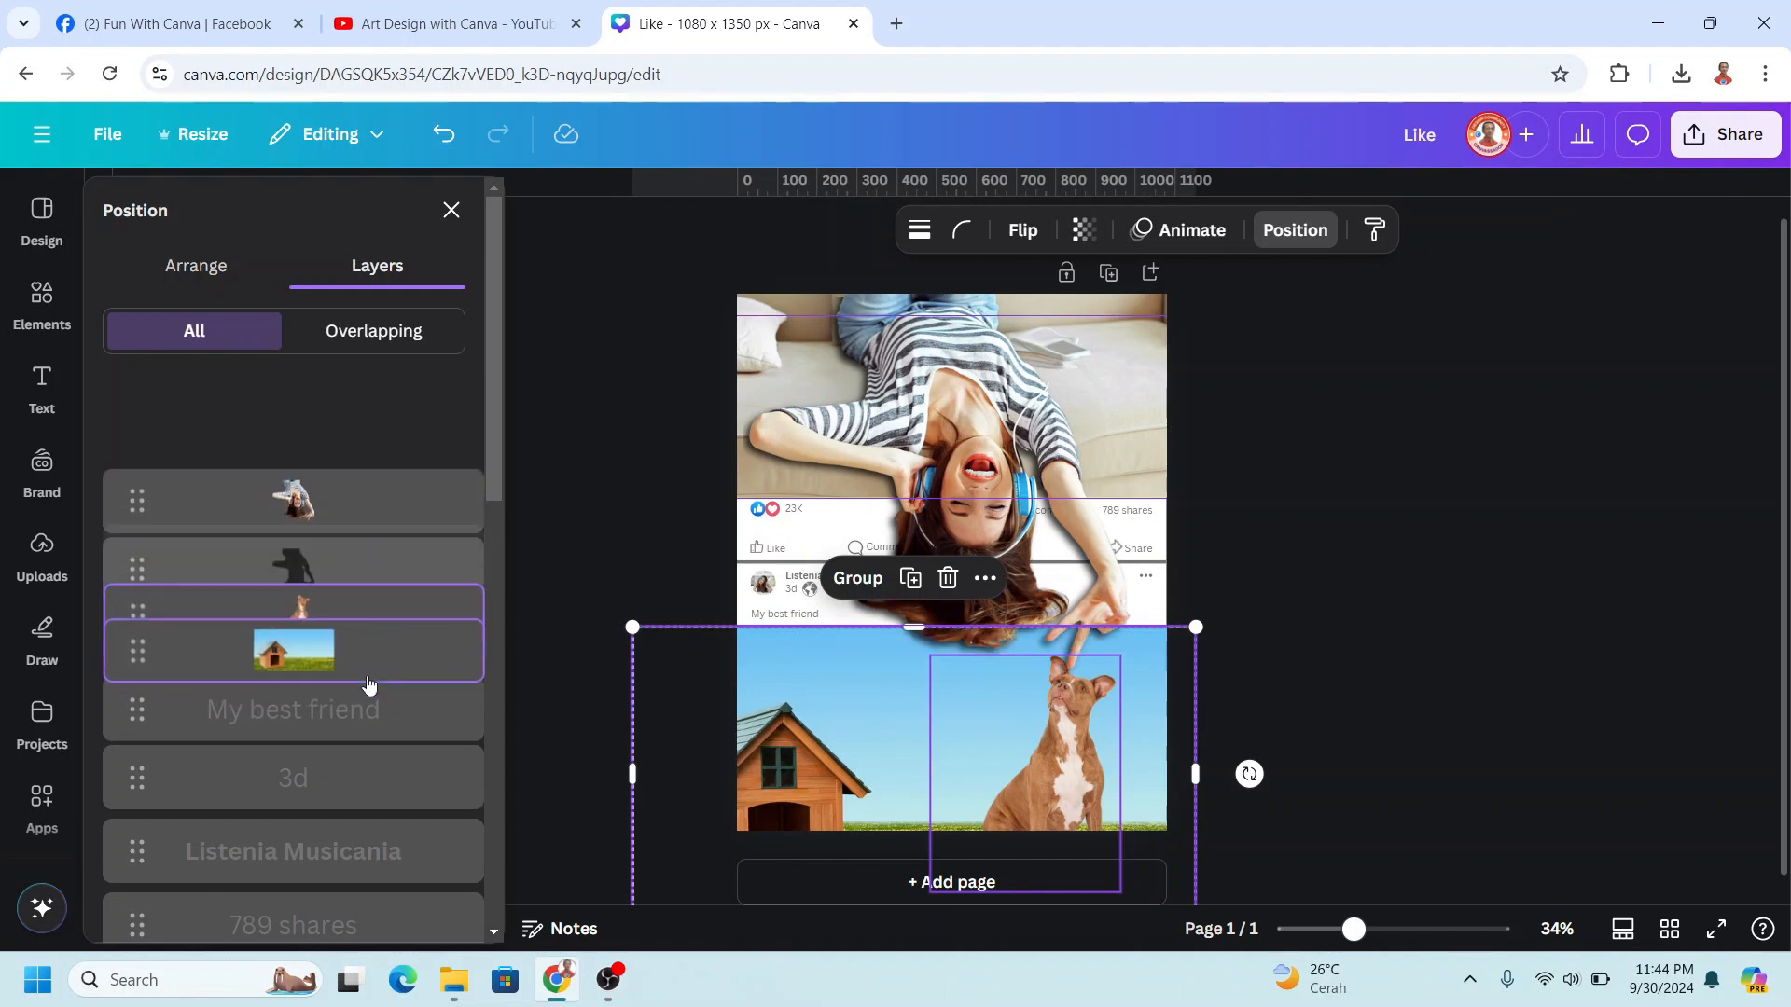
pyautogui.click(1352, 632)
pyautogui.click(1076, 743)
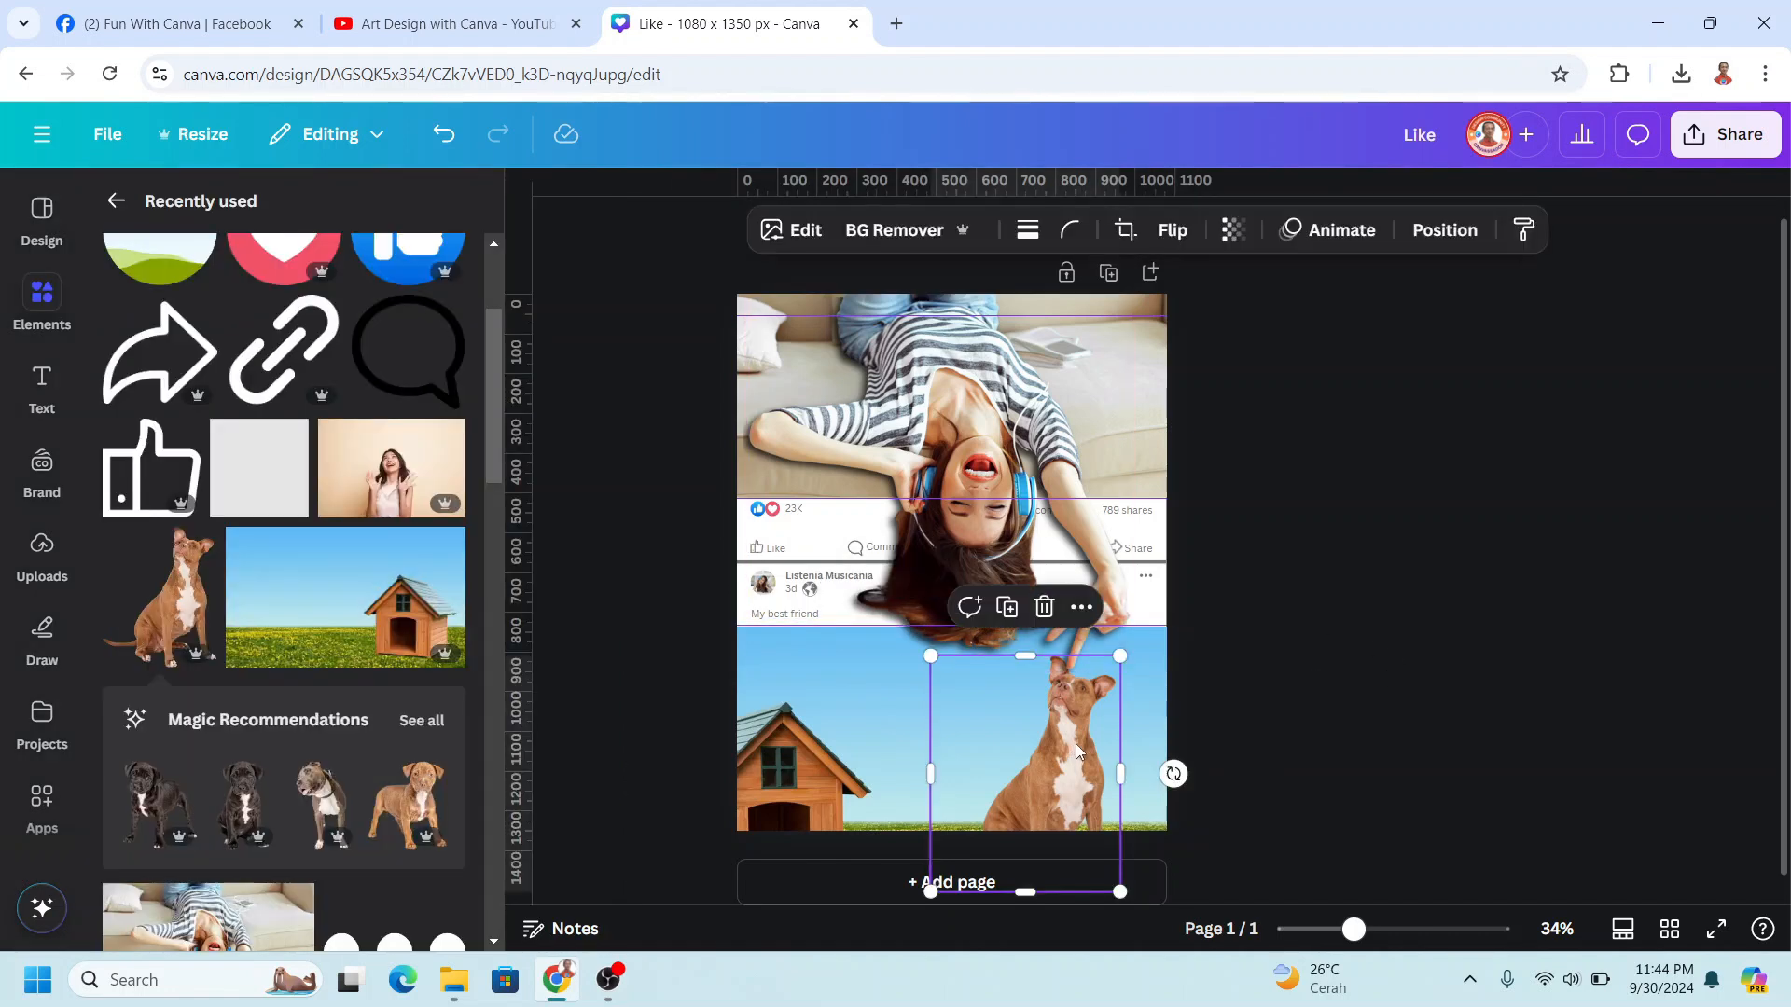
pyautogui.moveTo(1076, 743); pyautogui.dragTo(1076, 756)
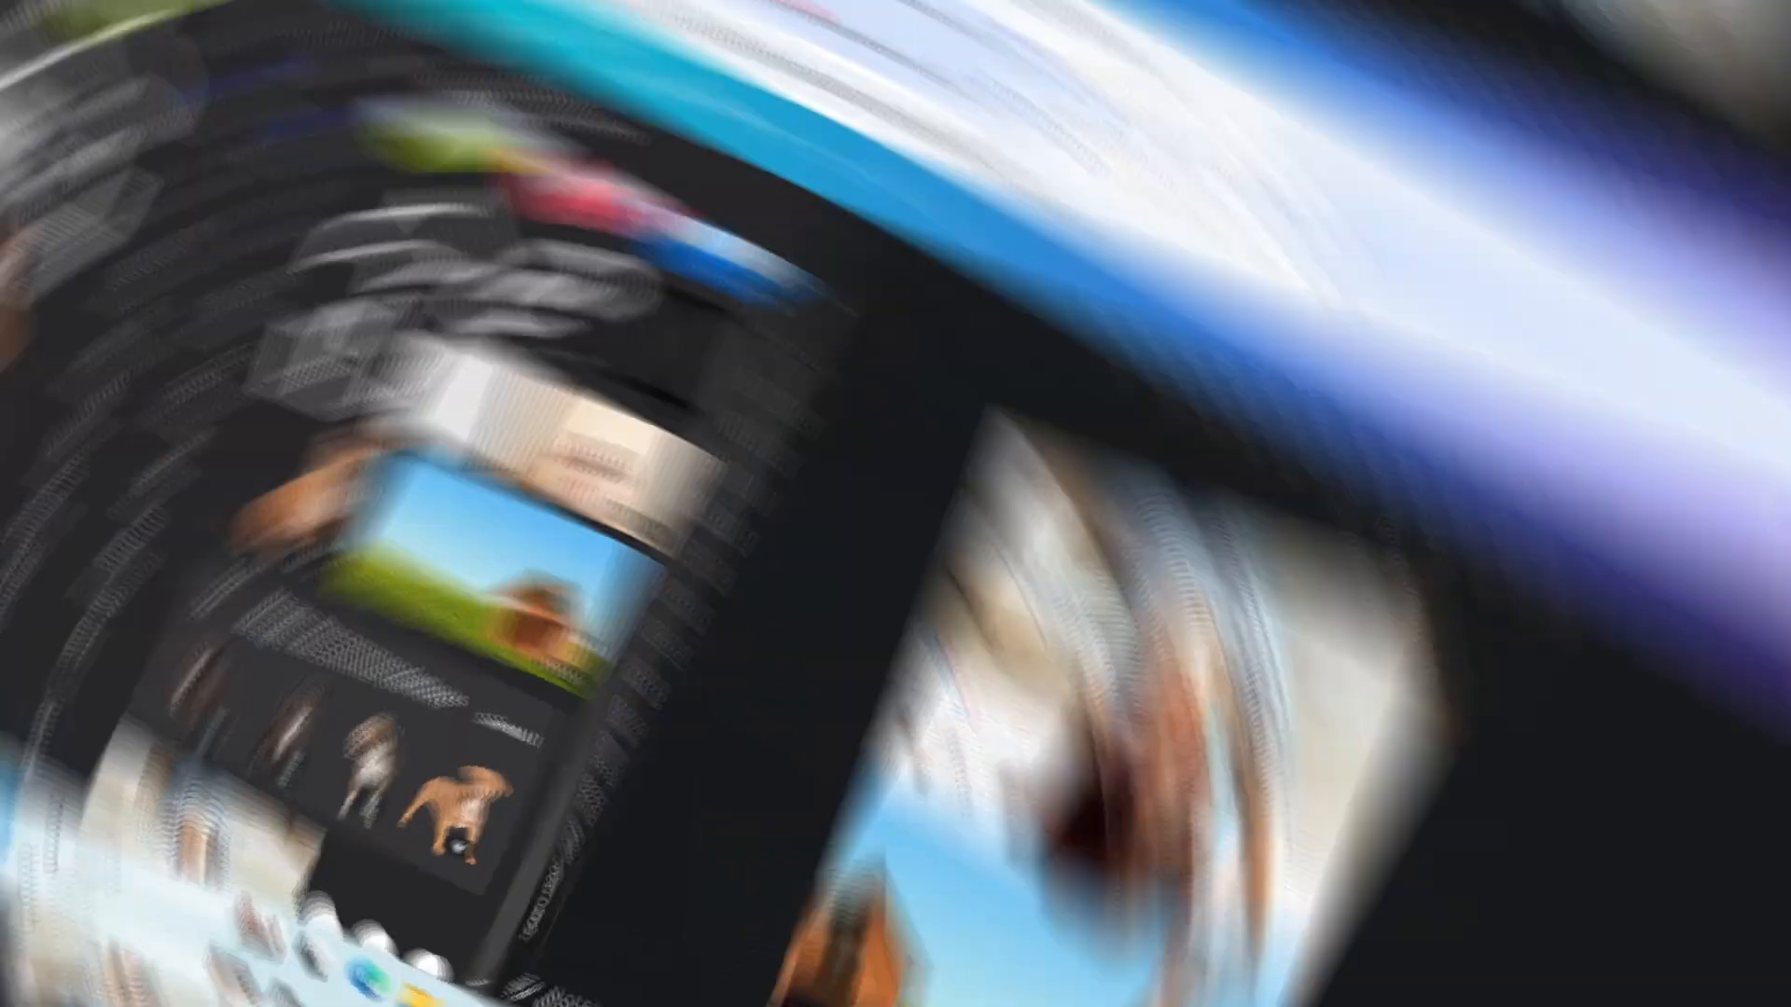